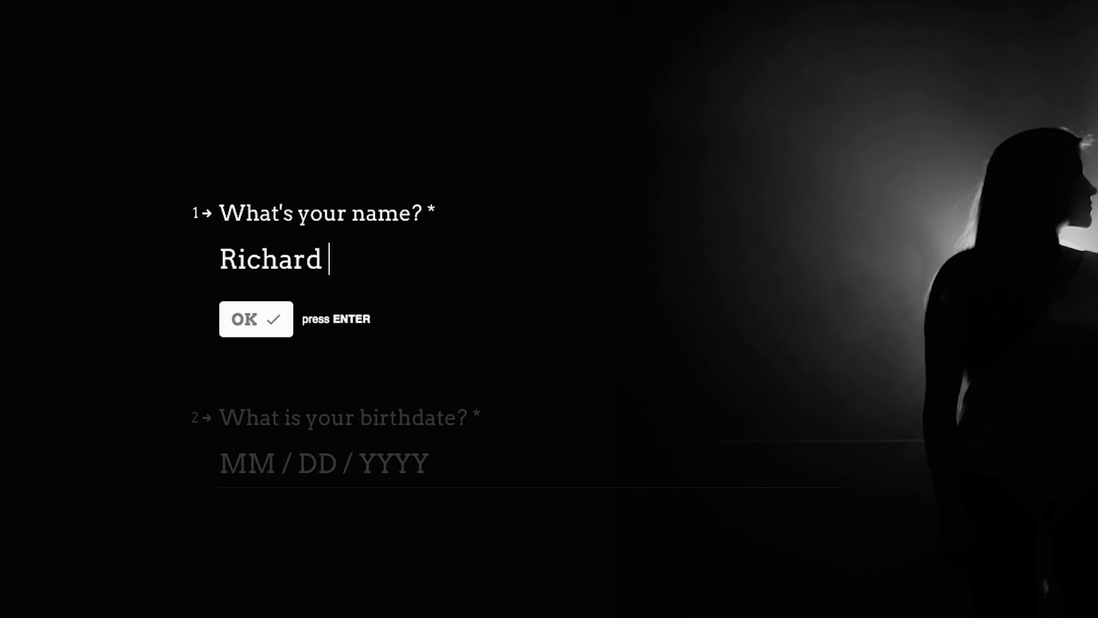
type("Williams")
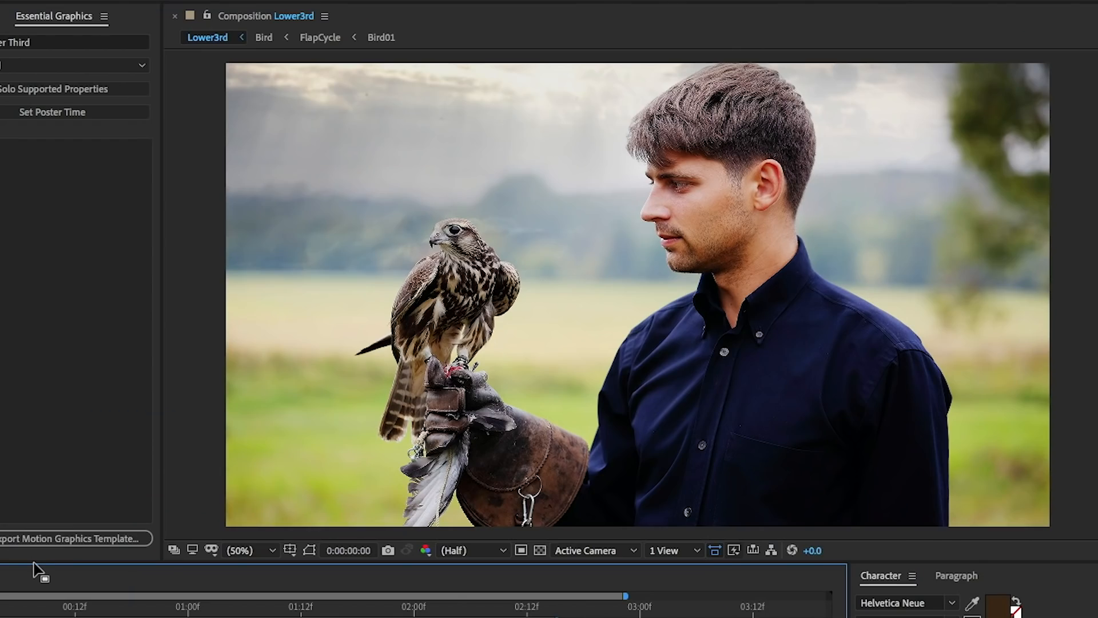
- Preview the Lower3rd composition's animation and bring up the Essential Graphics panel
key("space")
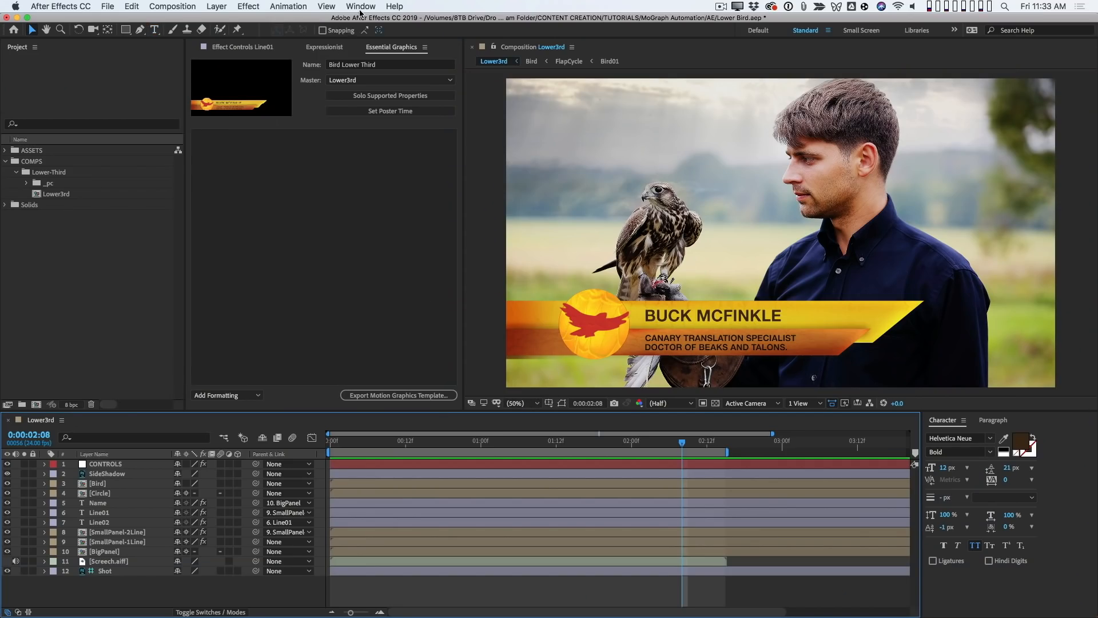
left_click(360, 7)
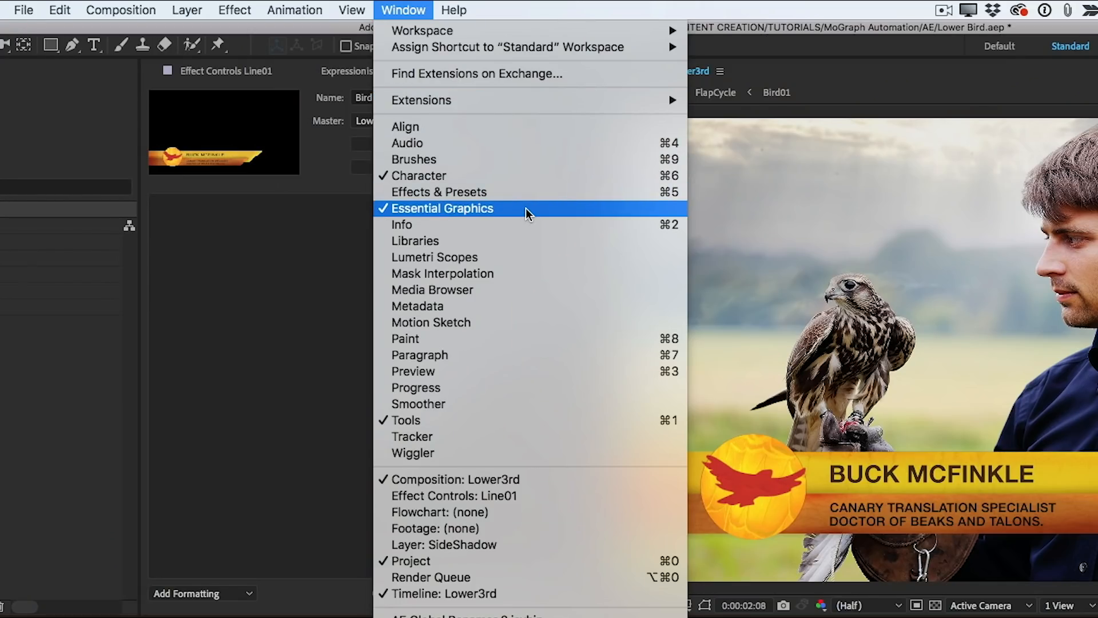
left_click(529, 209)
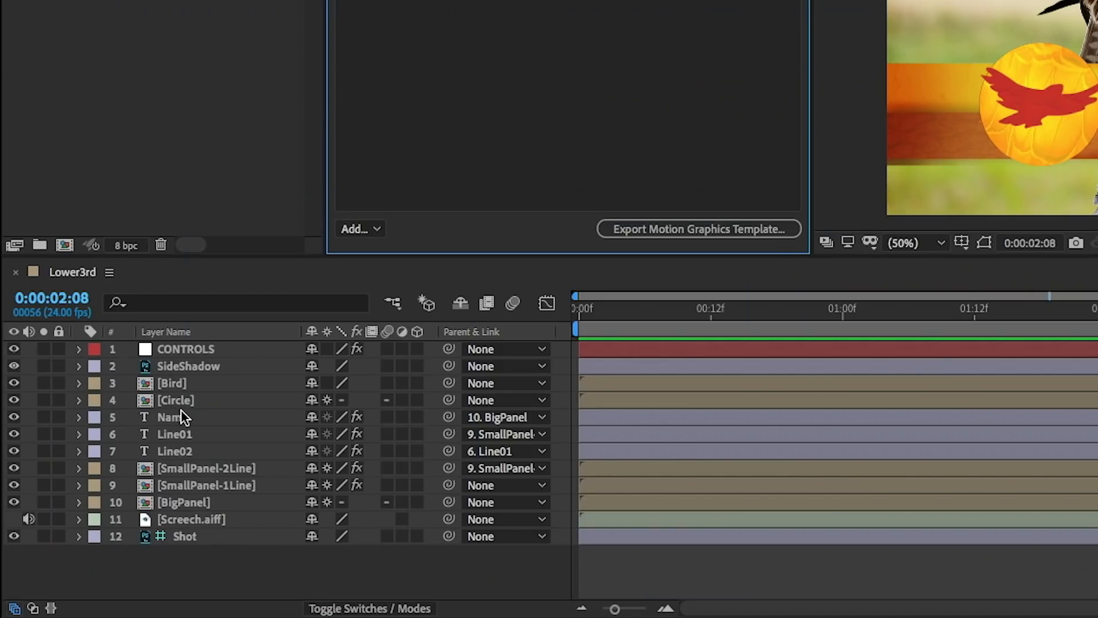
- Add the Name layer's Source Text to the Essential Graphics properties and label it Guest Name
left_click(212, 416)
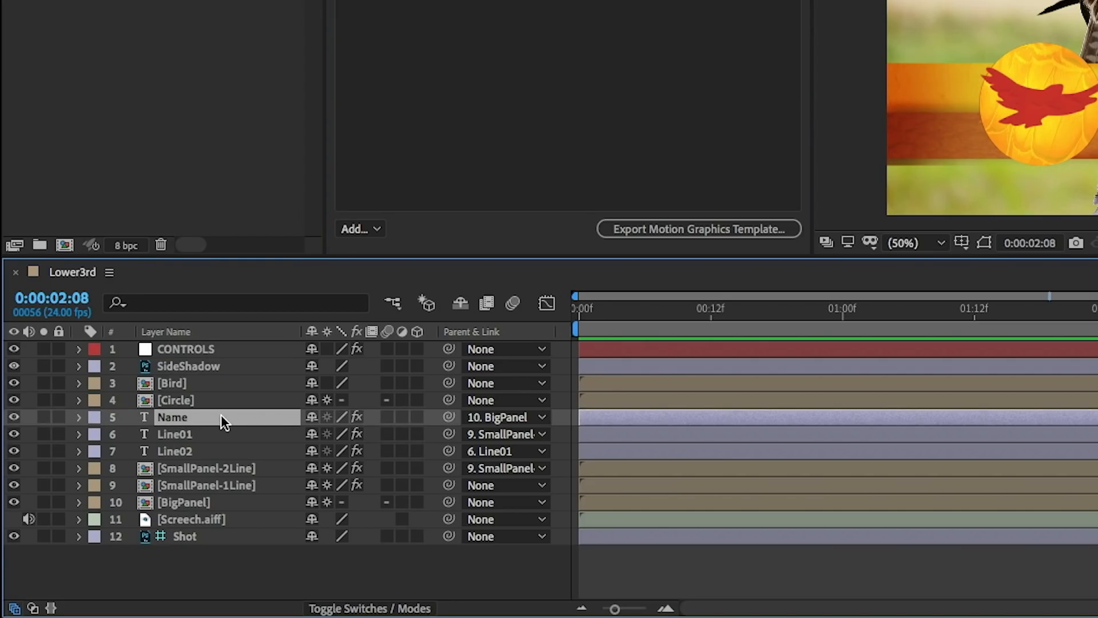
key("u")
key("u")
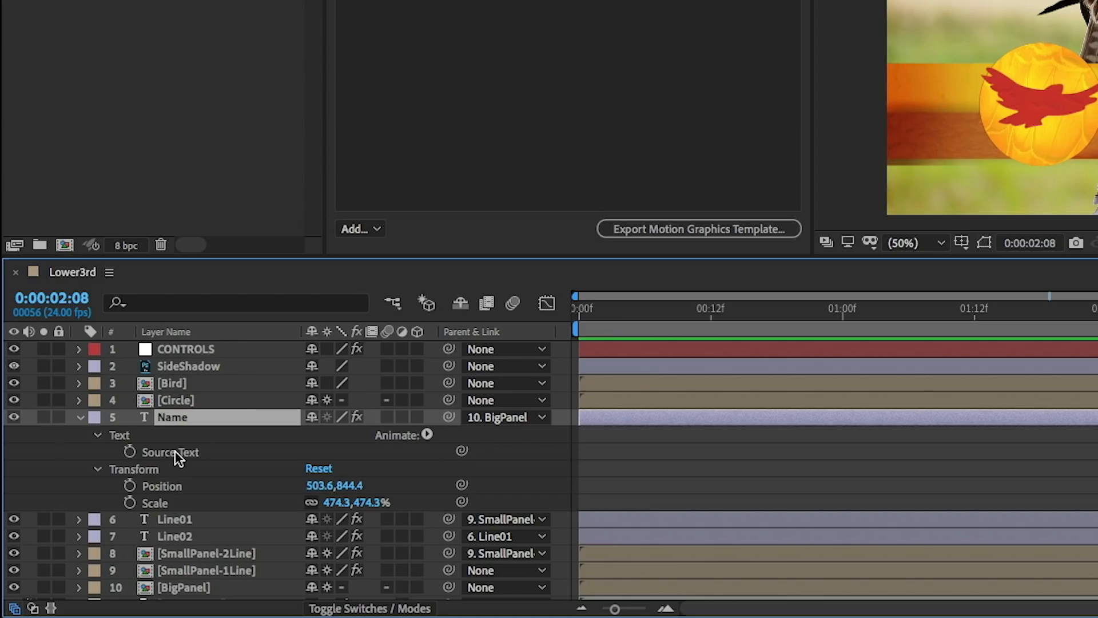
left_click_drag(164, 451, 409, 170)
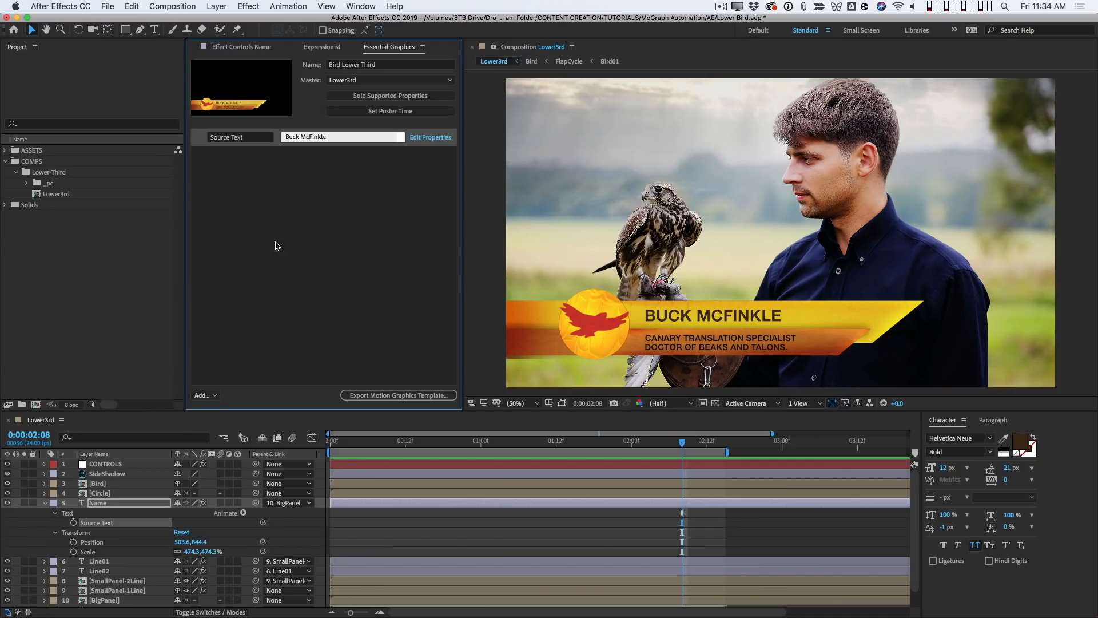
left_click(253, 137)
type("Guest Name")
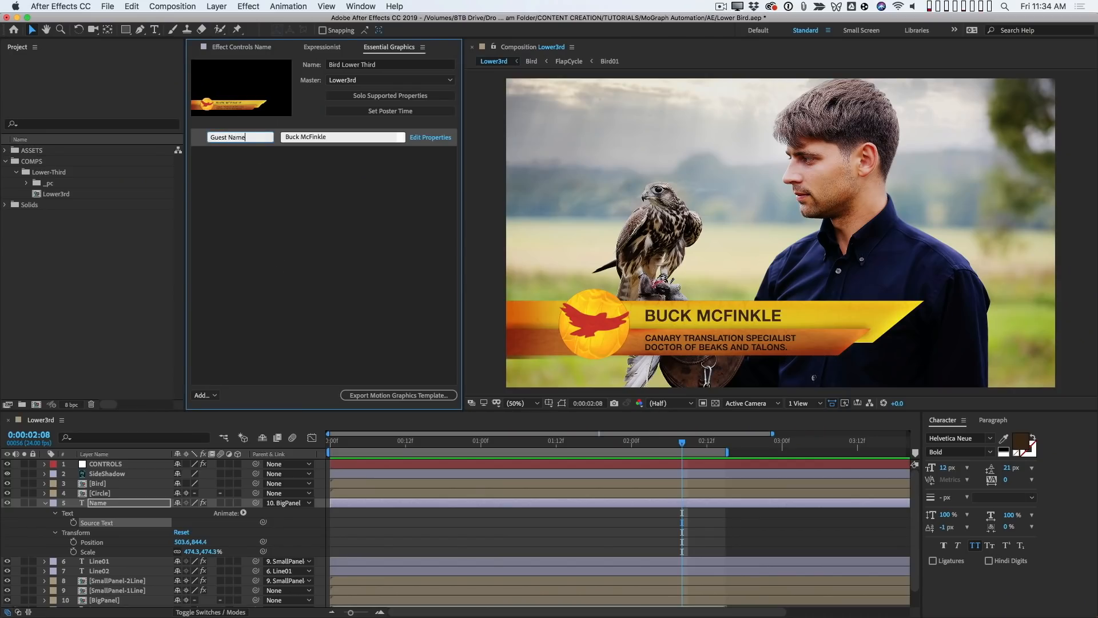
key("Return")
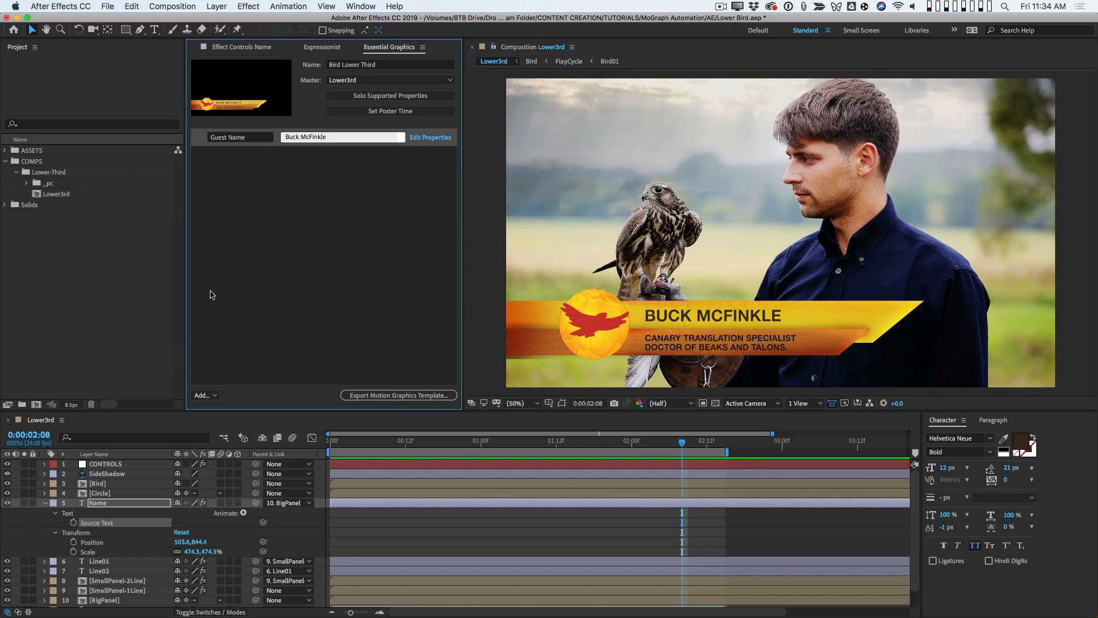
- Replace the Guest Name property's text with a different guest's full name
left_click_drag(340, 137, 238, 143)
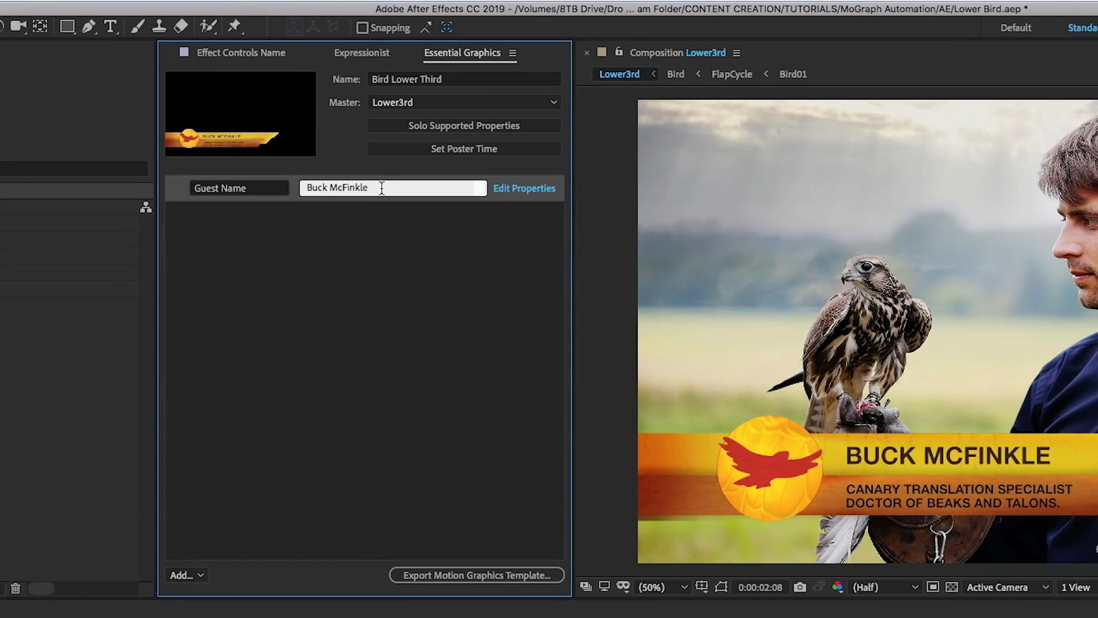
left_click(382, 187)
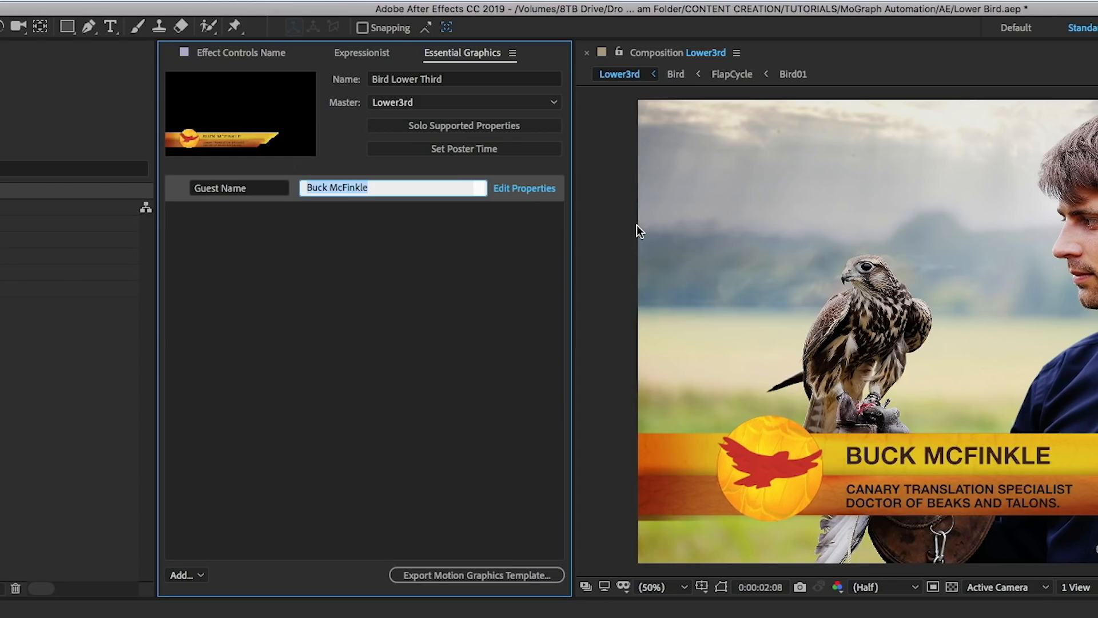
type("Doc McDuc")
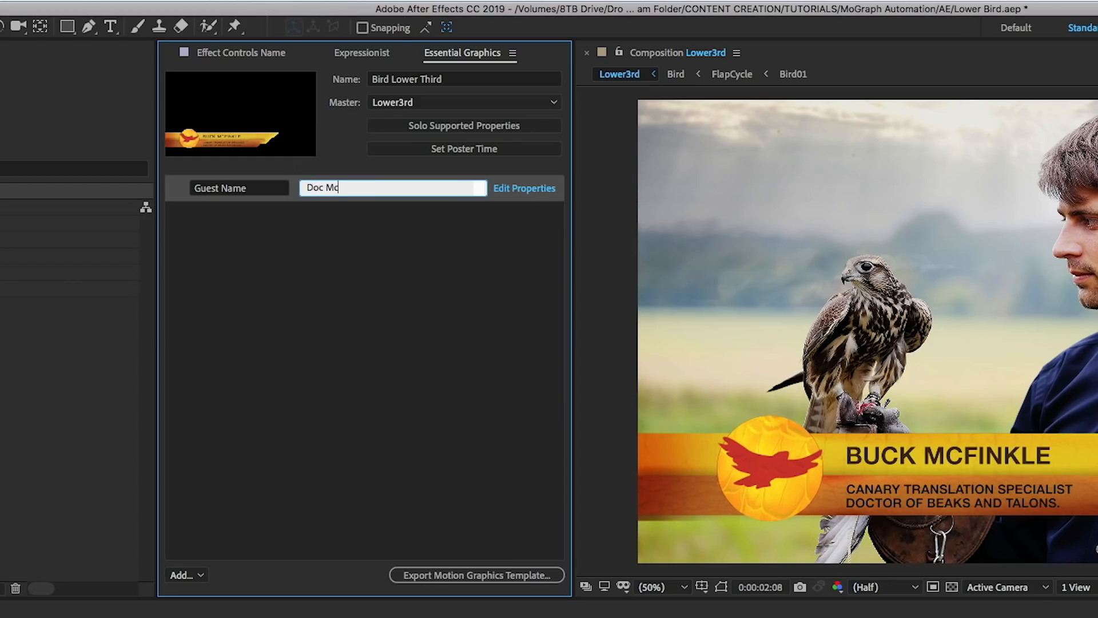
type("kstein")
key("Return")
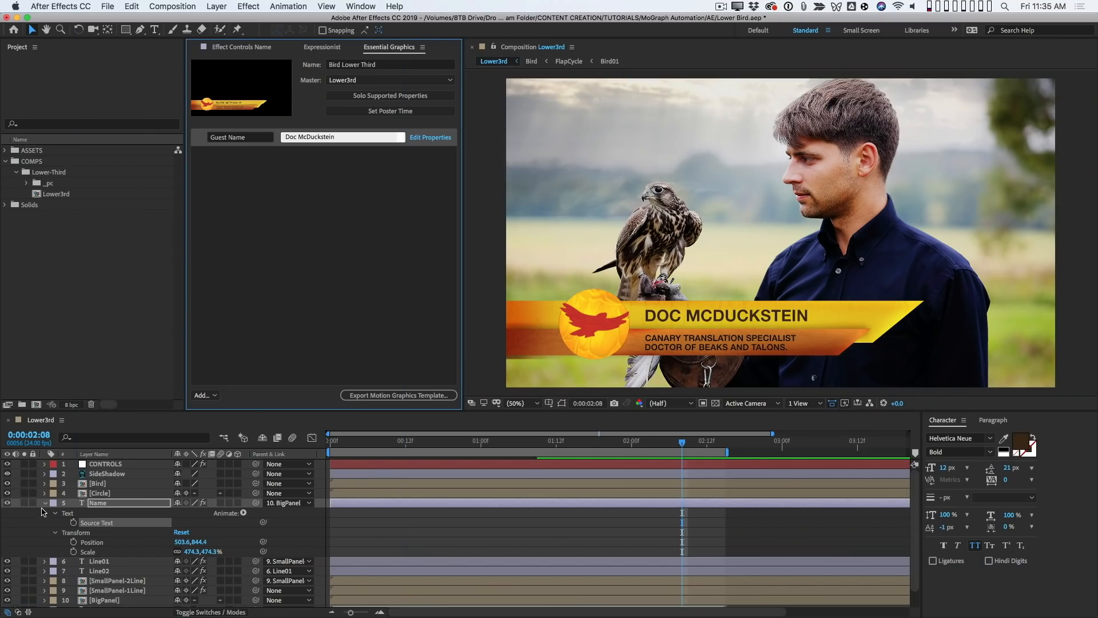
- Add the Line01 layer's expression-driven Source Text to the Essential Graphics properties, accepting the expression warning
left_click(44, 503)
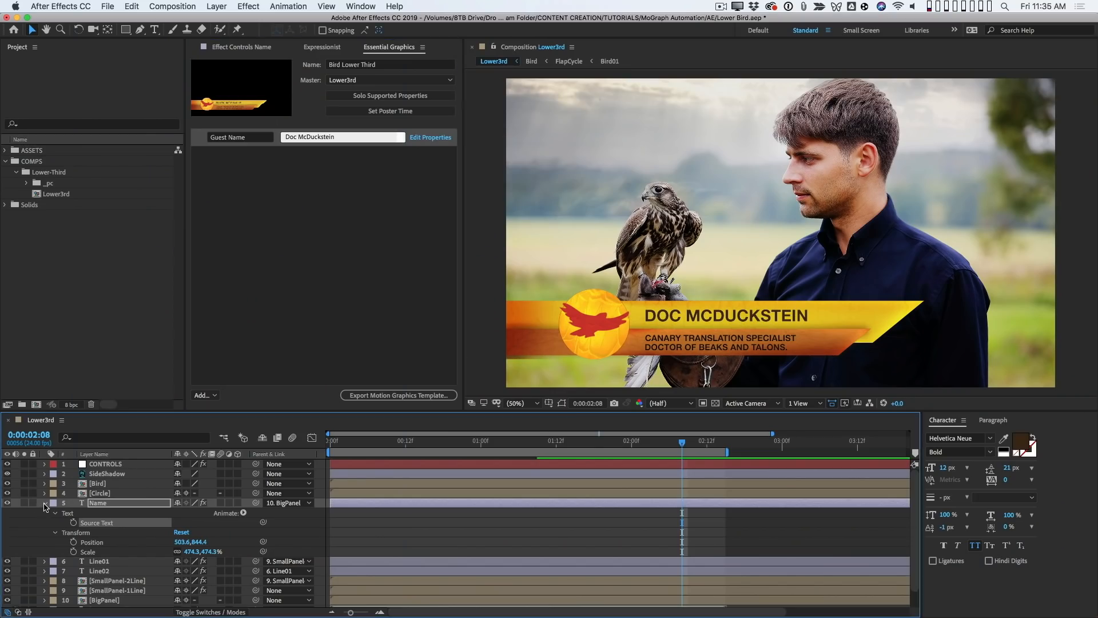
left_click(45, 502)
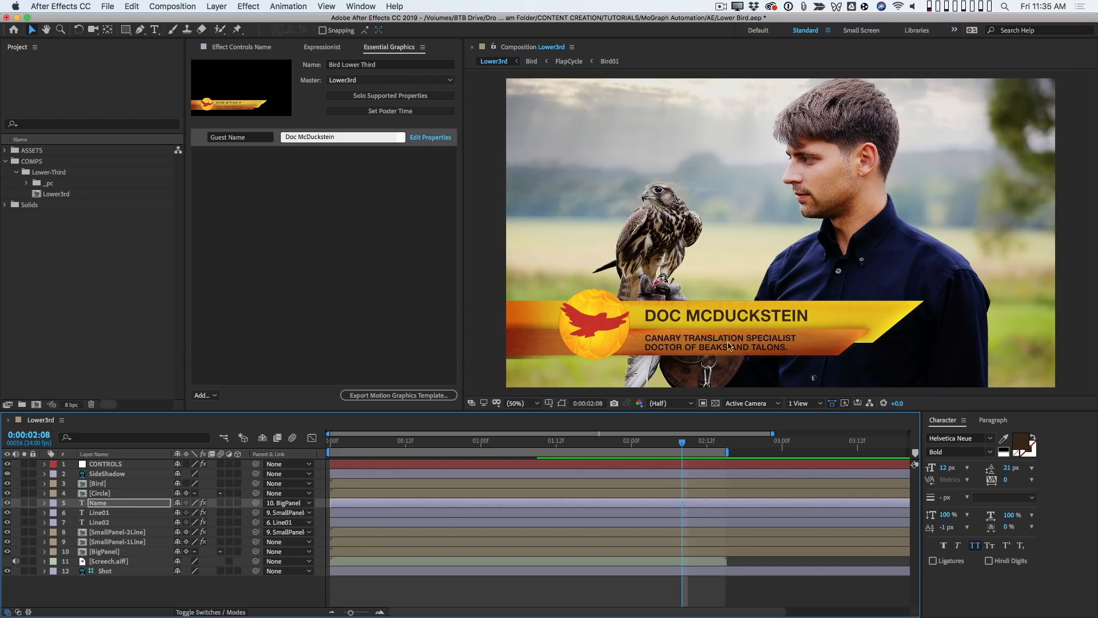
left_click(109, 513)
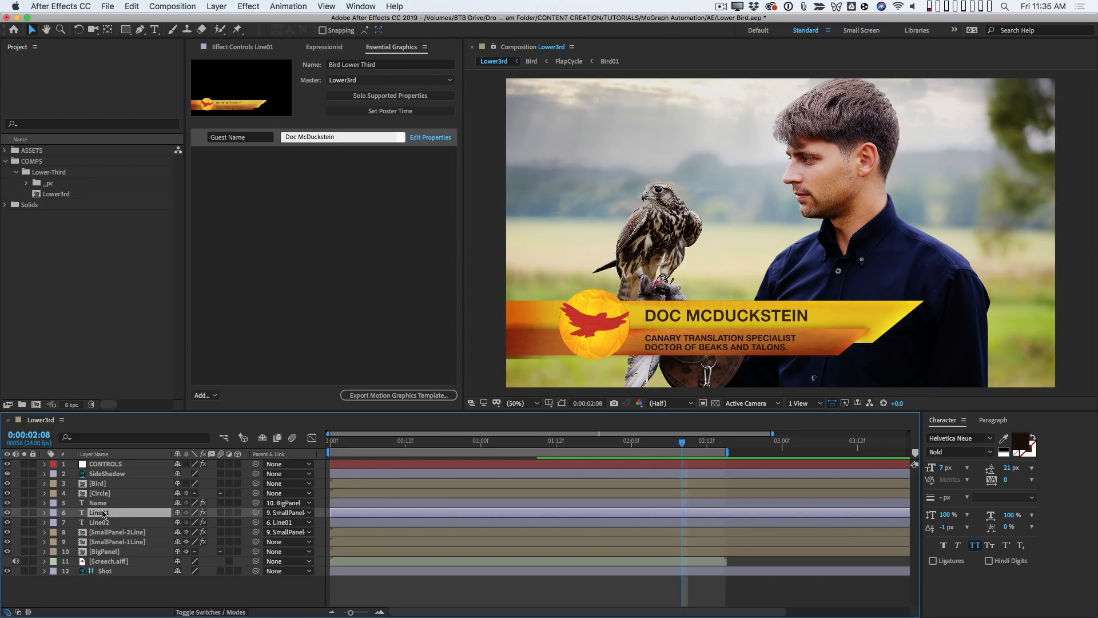
left_click(119, 523)
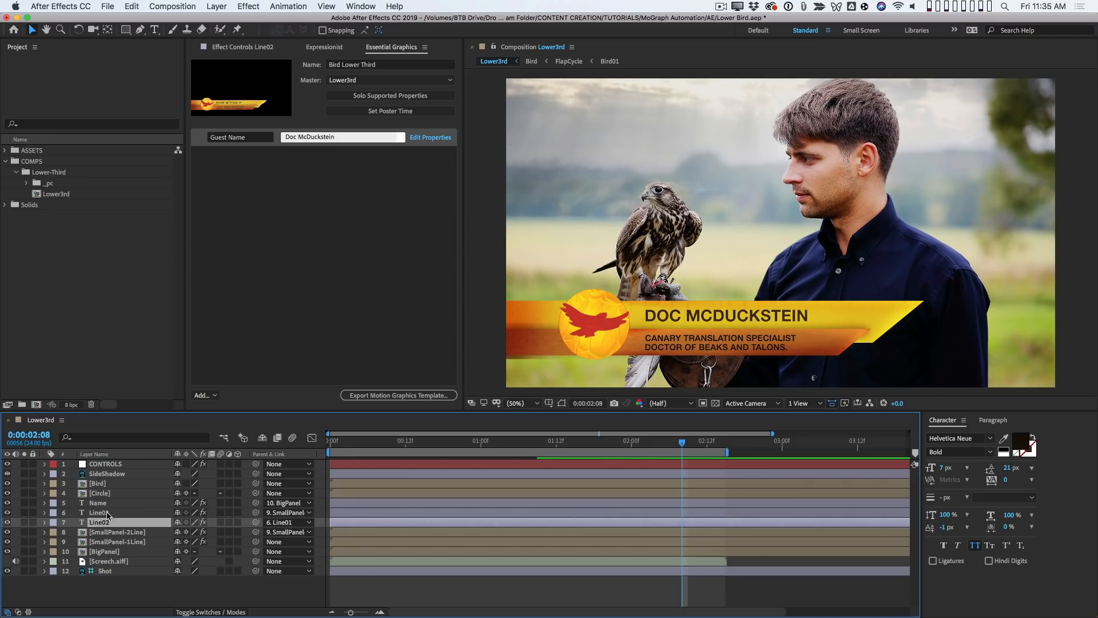
left_click(112, 514)
key("e")
key("e")
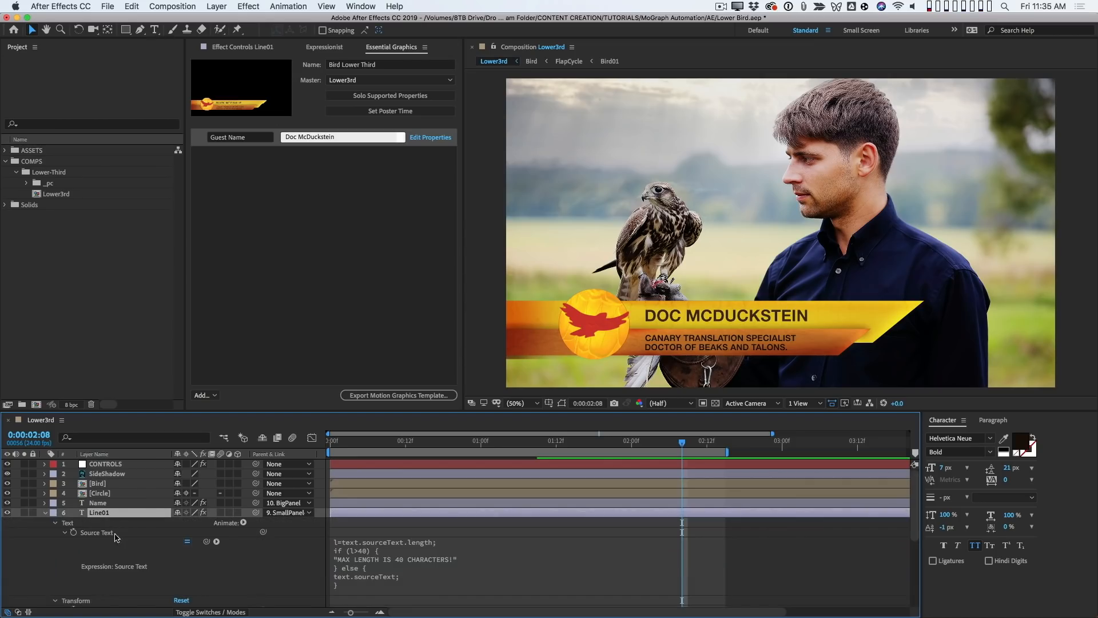
left_click_drag(98, 537, 280, 202)
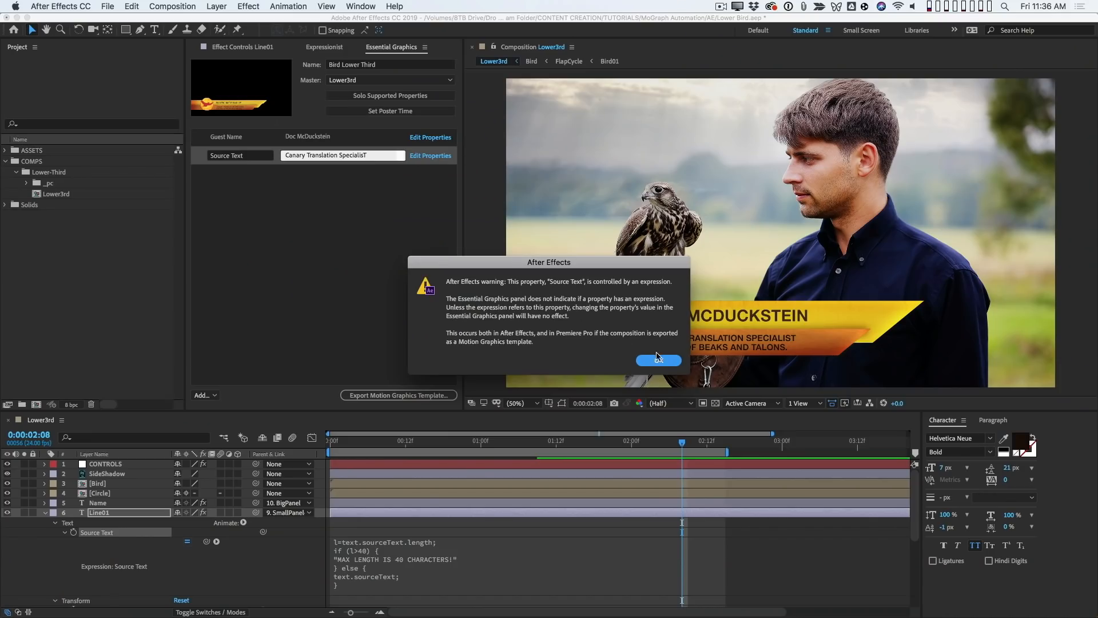
left_click(658, 358)
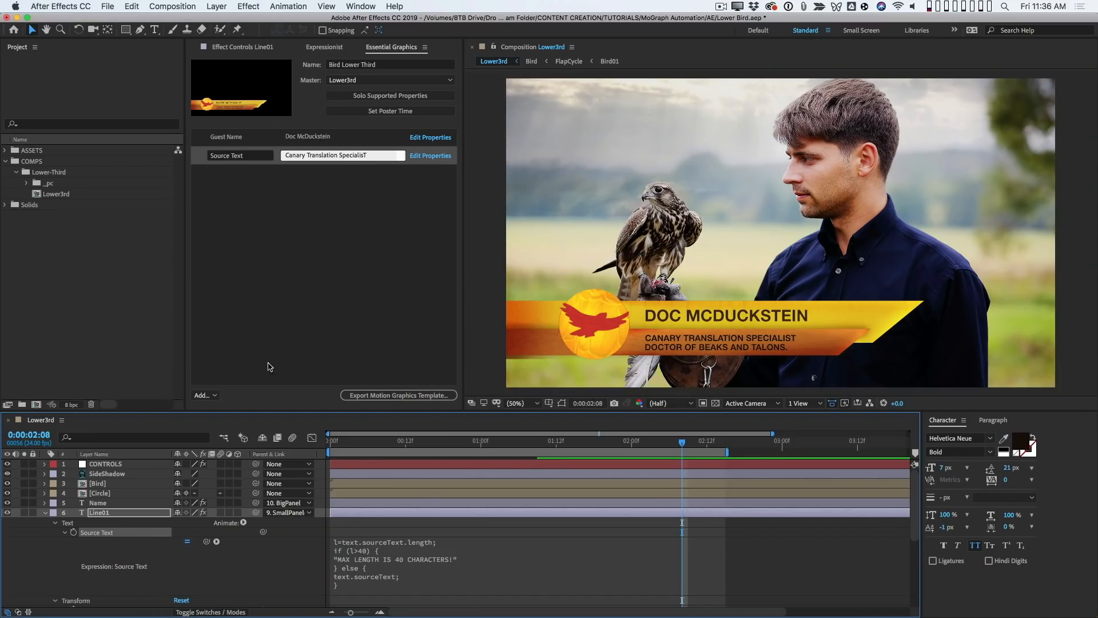
- Rename the newly added Source Text property to Line 01 and collapse the Line01 layer
left_click(51, 513)
left_click(258, 190)
left_click_drag(260, 155, 192, 87)
type("Line 01")
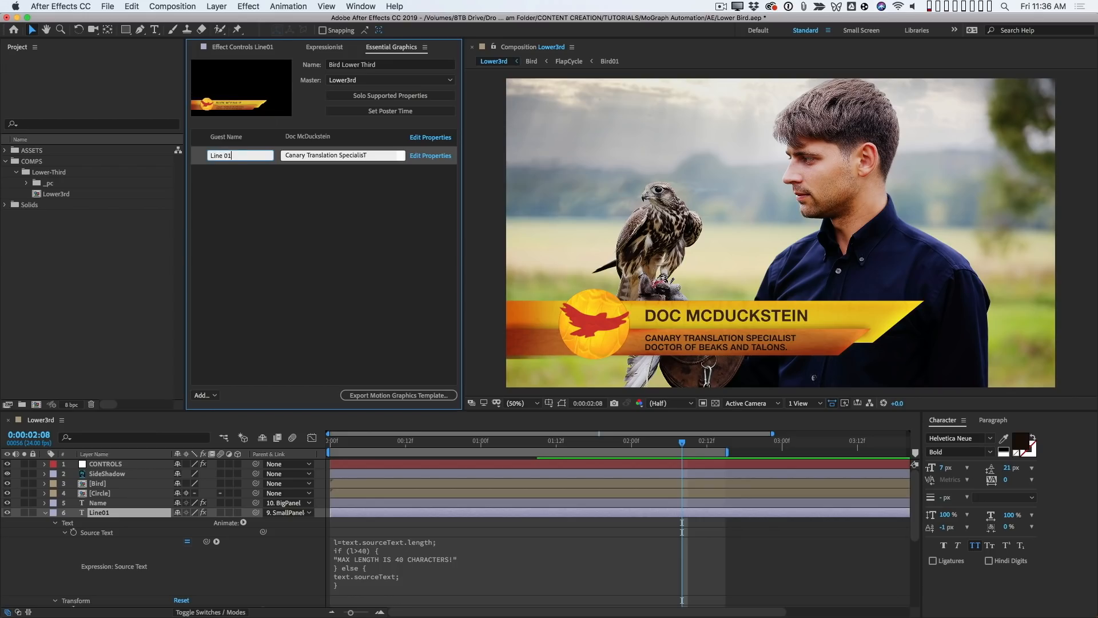
left_click(46, 512)
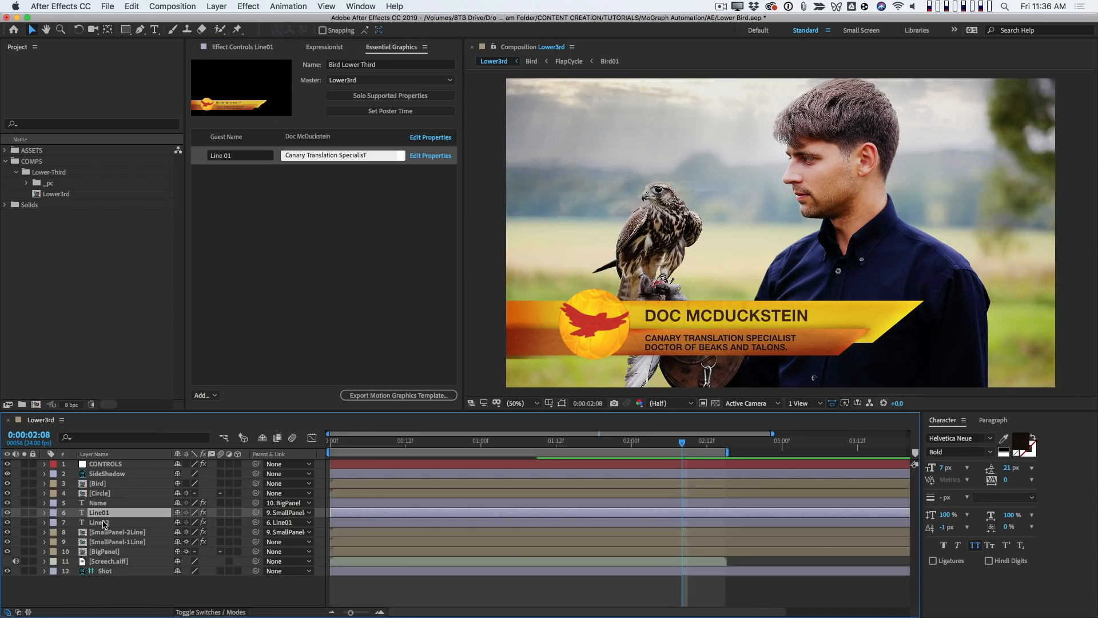
- Add the Line02 layer's Source Text to the Essential Graphics properties, accepting the expression warning
left_click(113, 522)
key("u")
key("u")
left_click_drag(102, 543, 252, 194)
left_click(658, 360)
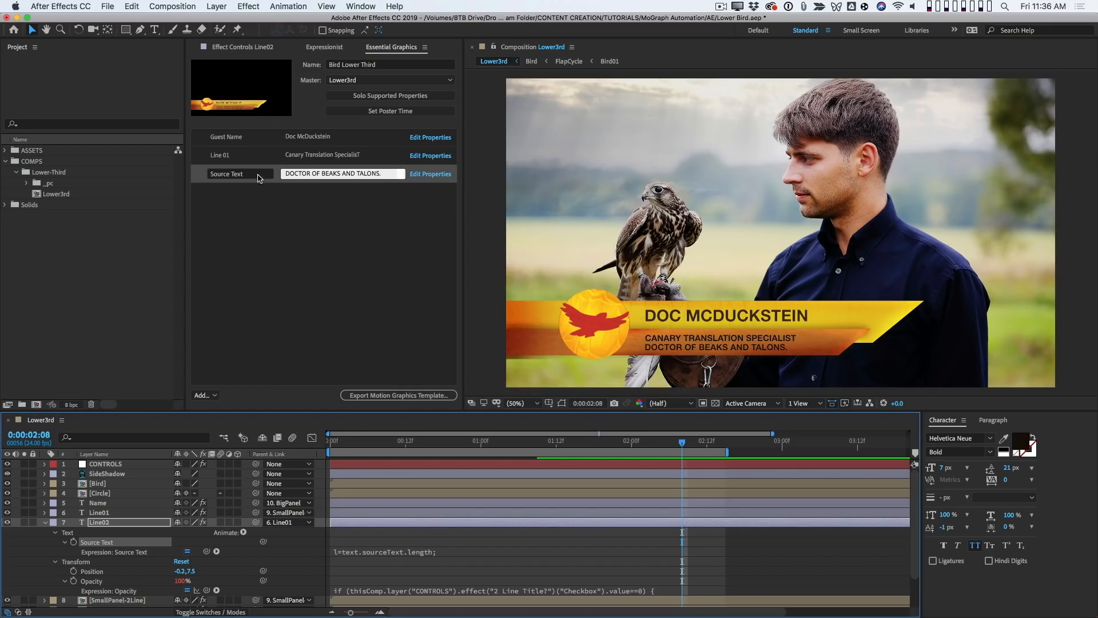
- Rename the Line02 layer's Source Text property to Line 02 and collapse the layer
left_click(261, 174)
type("Lin")
key("Return")
left_click(339, 288)
key("u")
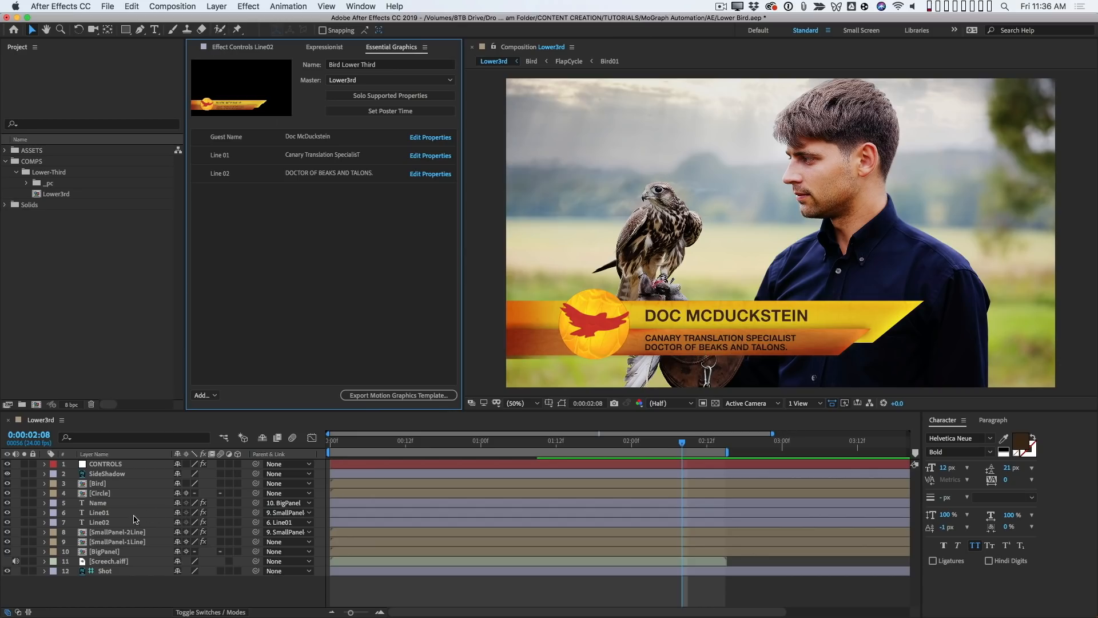
- Temporarily hide the Line02 layer to inspect the lower third with a single title line, and show it again
left_click(98, 513)
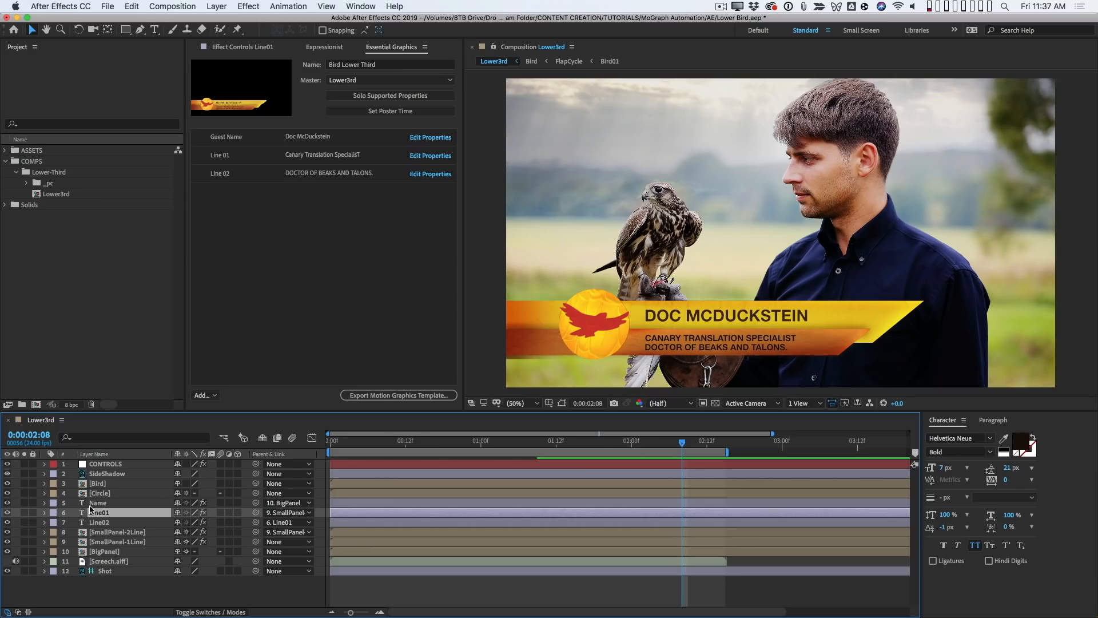
left_click(8, 522)
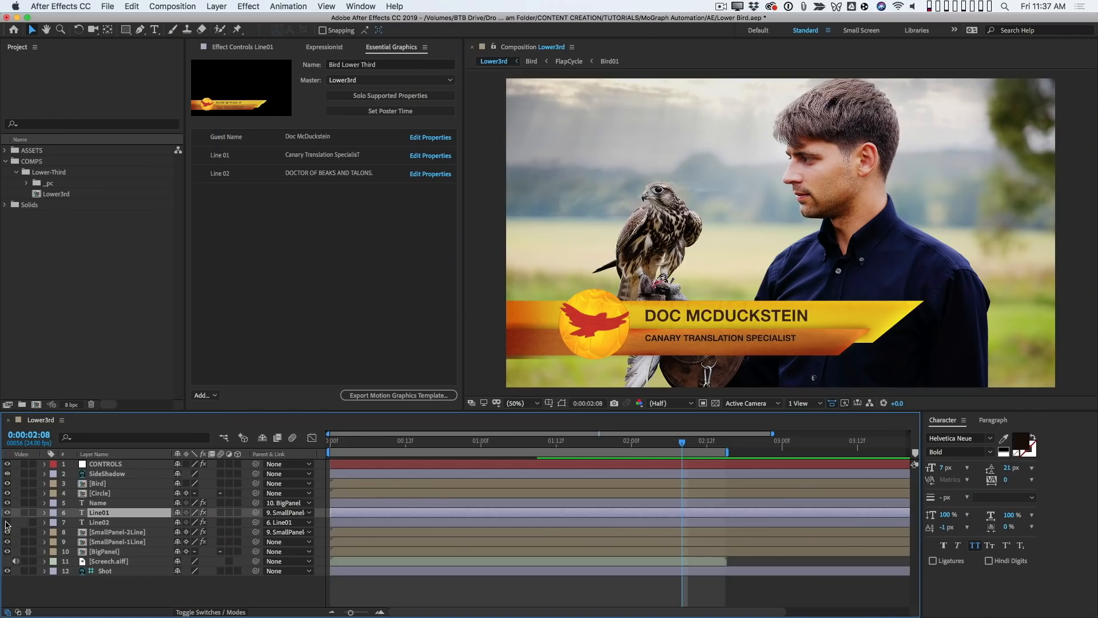
left_click(7, 522)
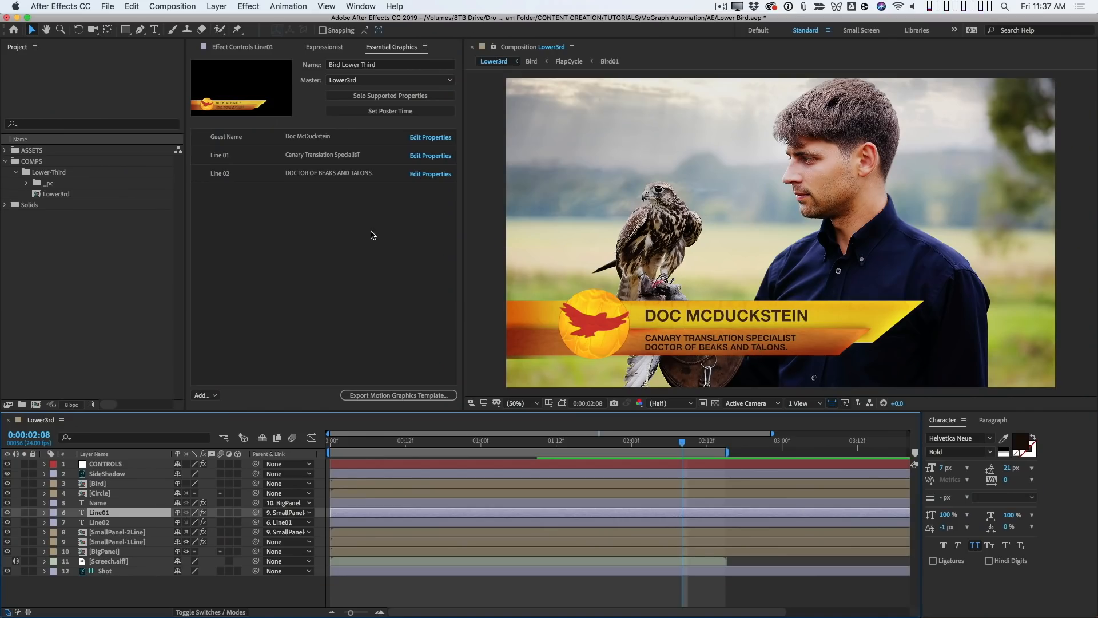
- Clear the text of the Line 02 property in Essential Graphics
left_click(366, 174)
left_click(366, 175)
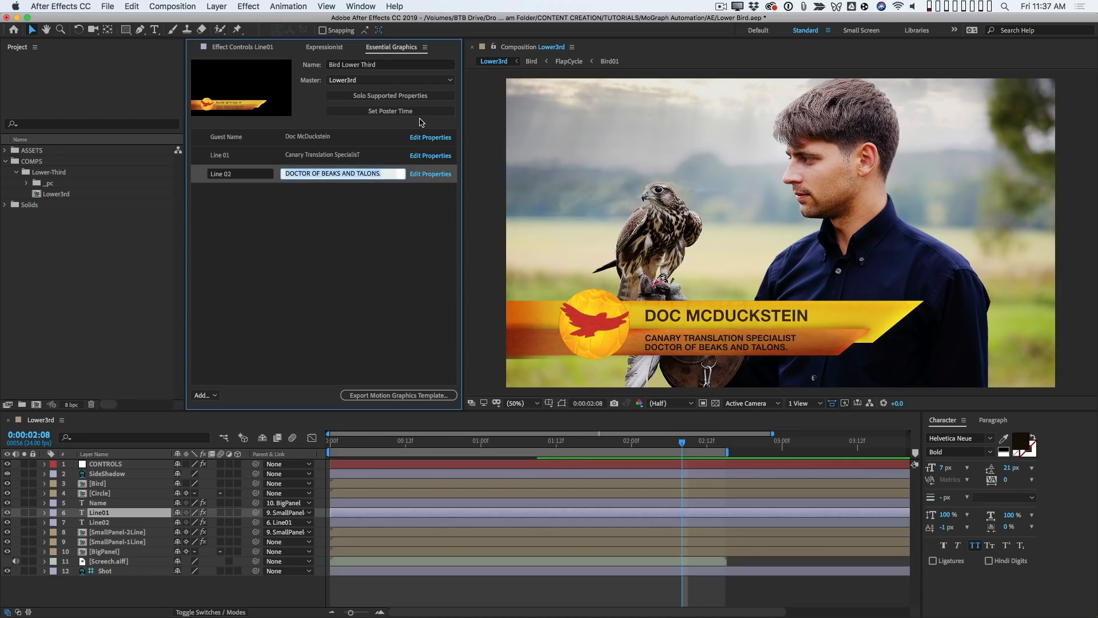
key("BackSpace")
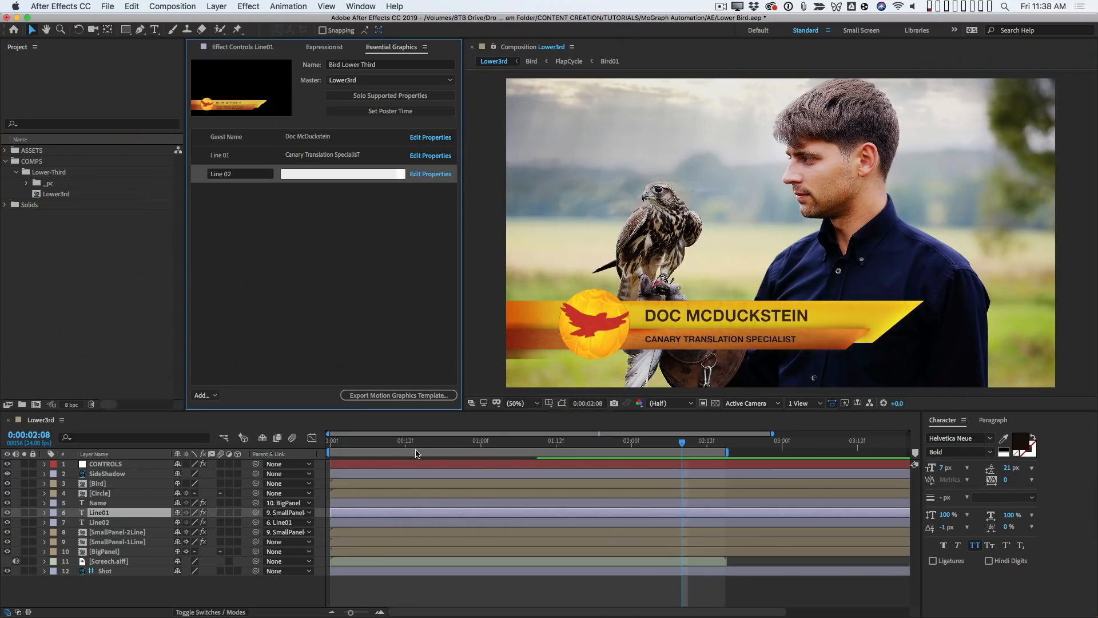
- Reveal the Opacity of the SmallPanel-2Line and SmallPanel-1Line layers to compare how each panel is shown
left_click(134, 533)
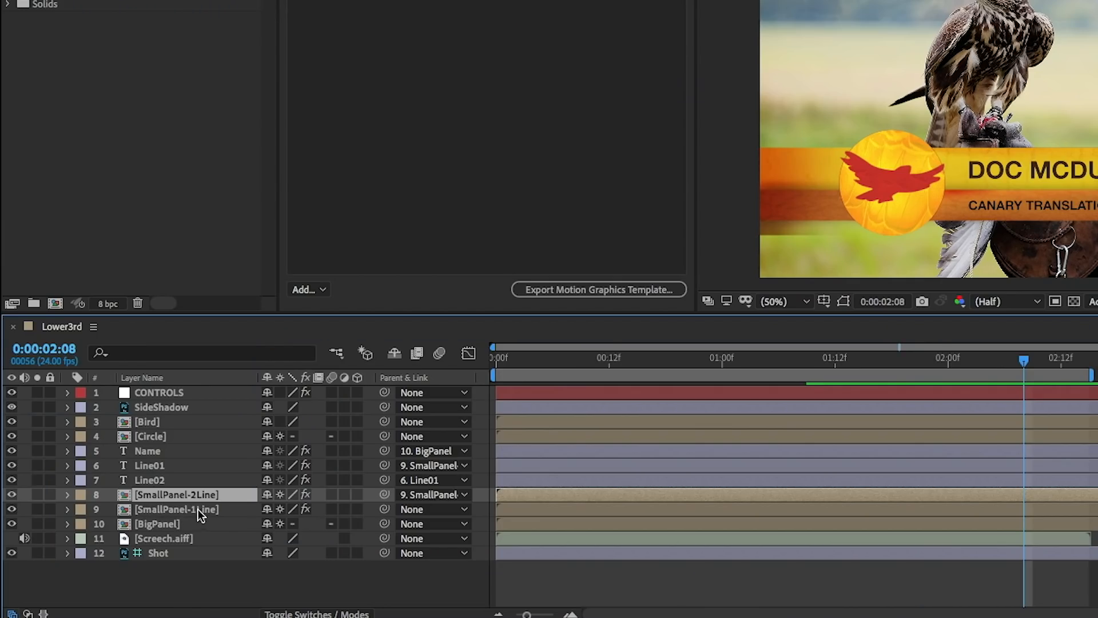
left_click(197, 510)
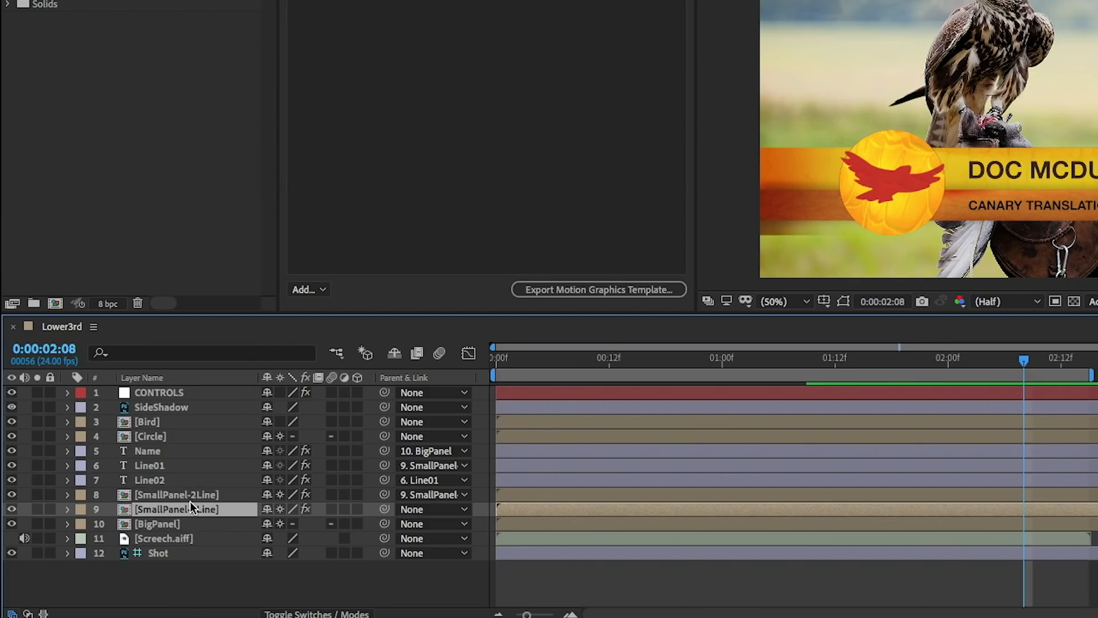
left_click(198, 494)
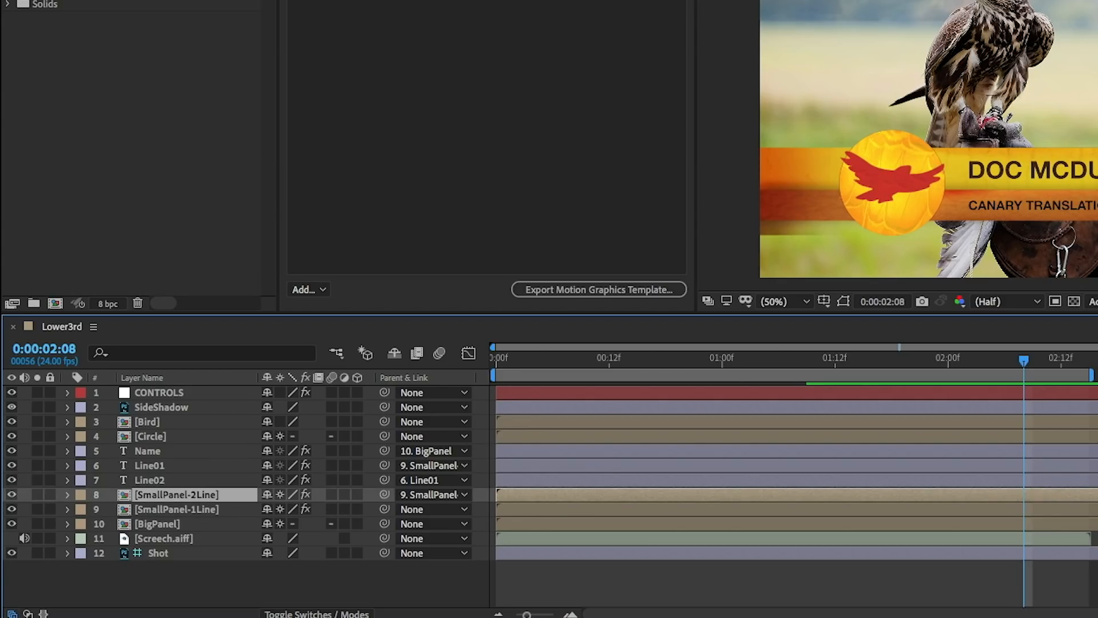
key("t")
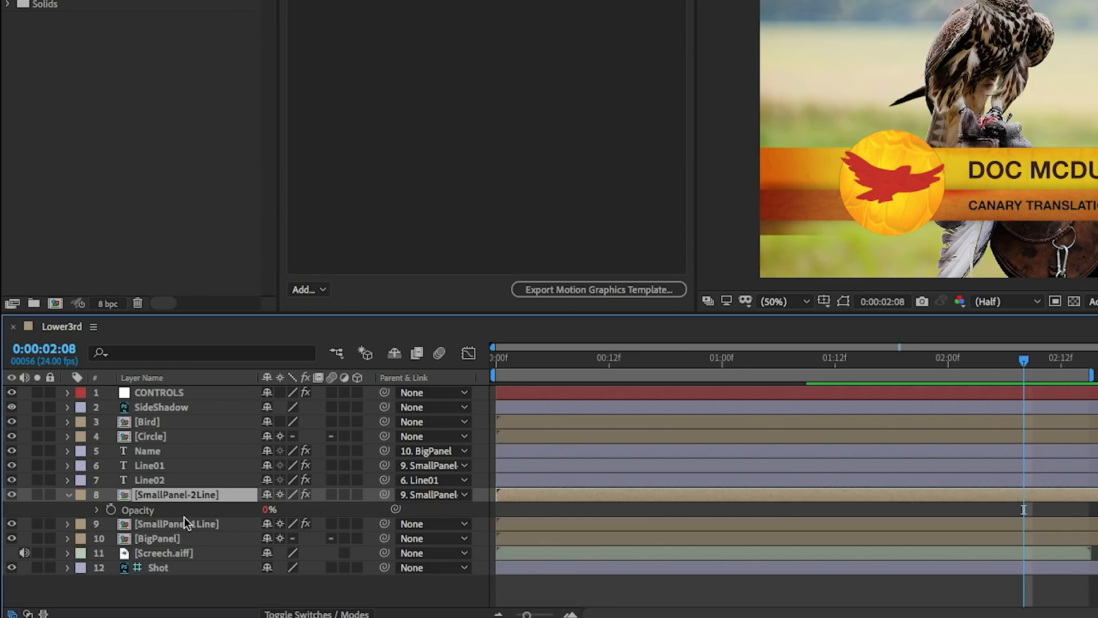
left_click(195, 524)
key("t")
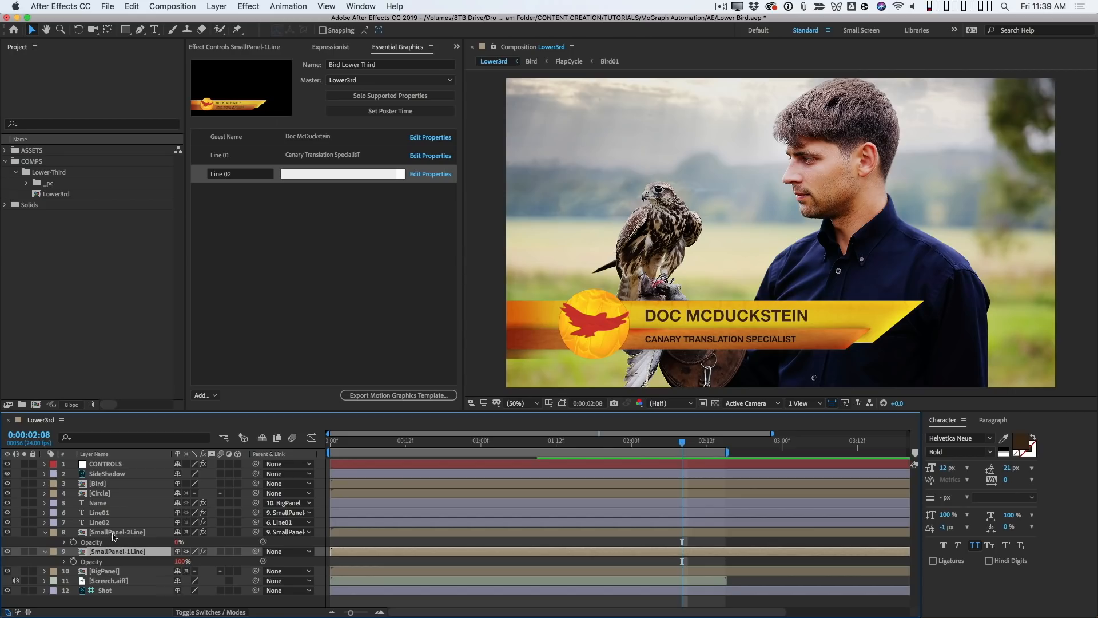
- Set the Line 02 property text to "Dentist to the Flamingos" in Essential Graphics
left_click(297, 174)
left_click(369, 178)
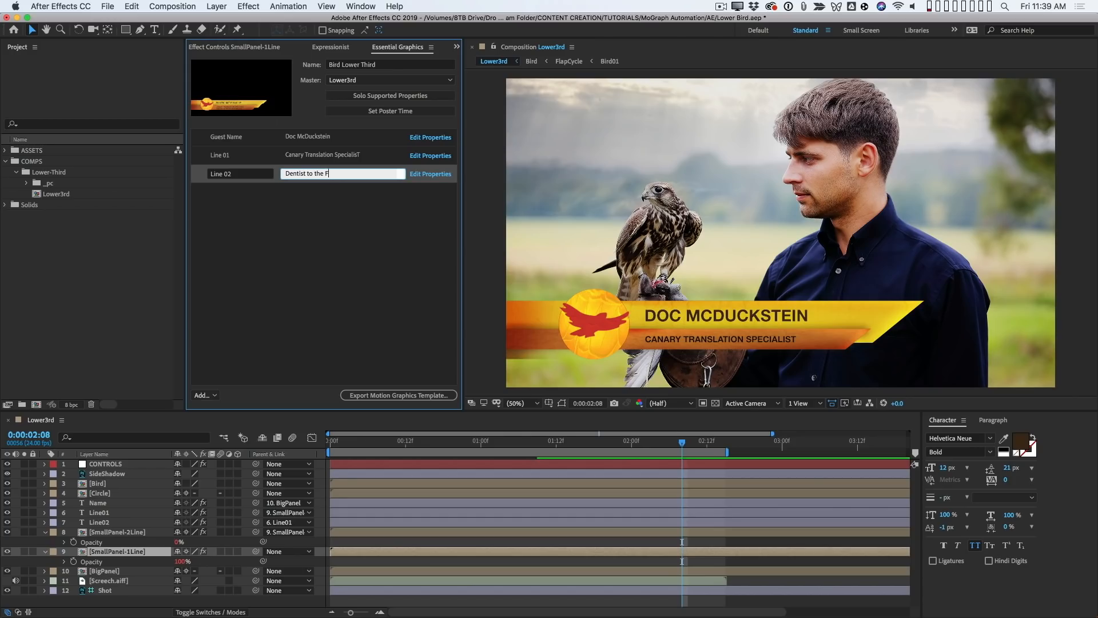
key("Return")
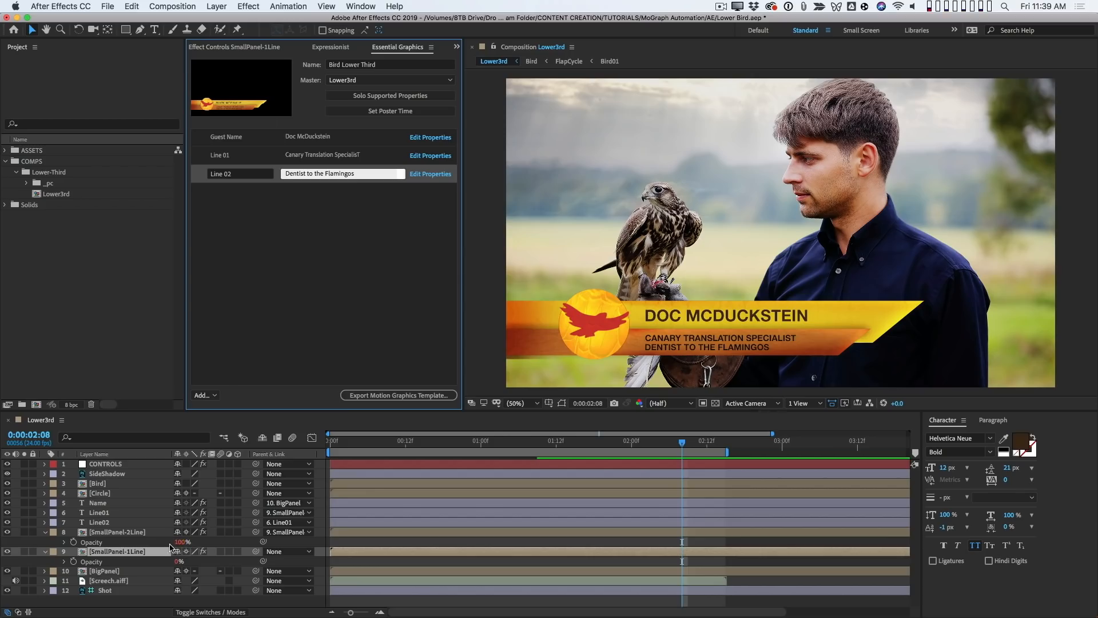
- Examine the SmallPanel-2Line Opacity expression and the Line01 Source Text expression in the Expressionist
left_click(144, 544)
left_click(324, 47)
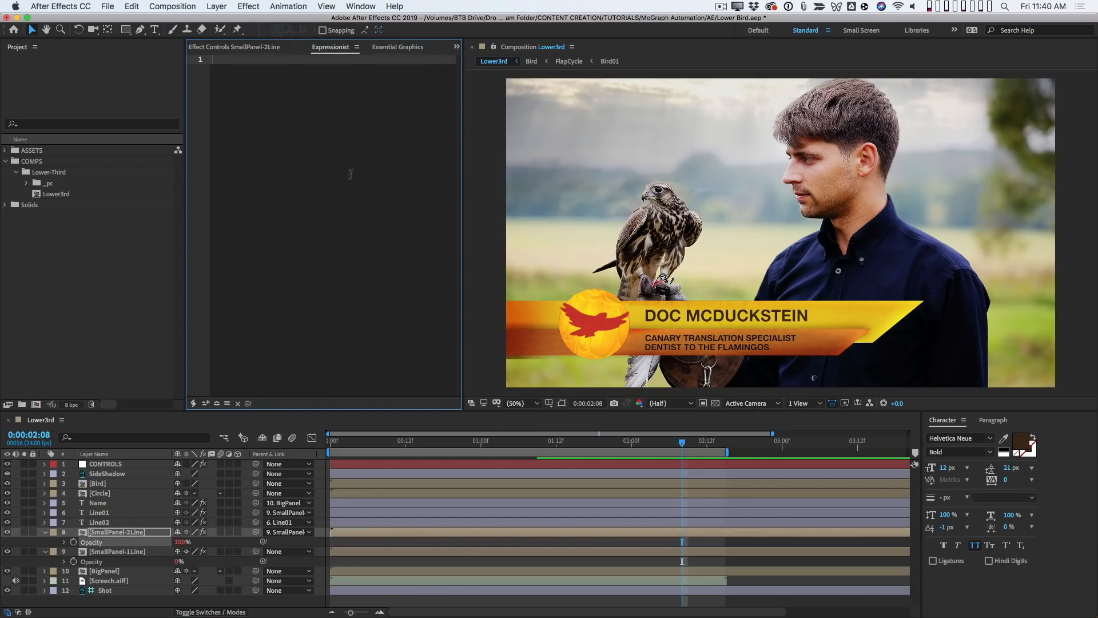
type("if (thisComp.layer(\"Line02\").text.sourceText==\"\") { 0; } else { 100; }")
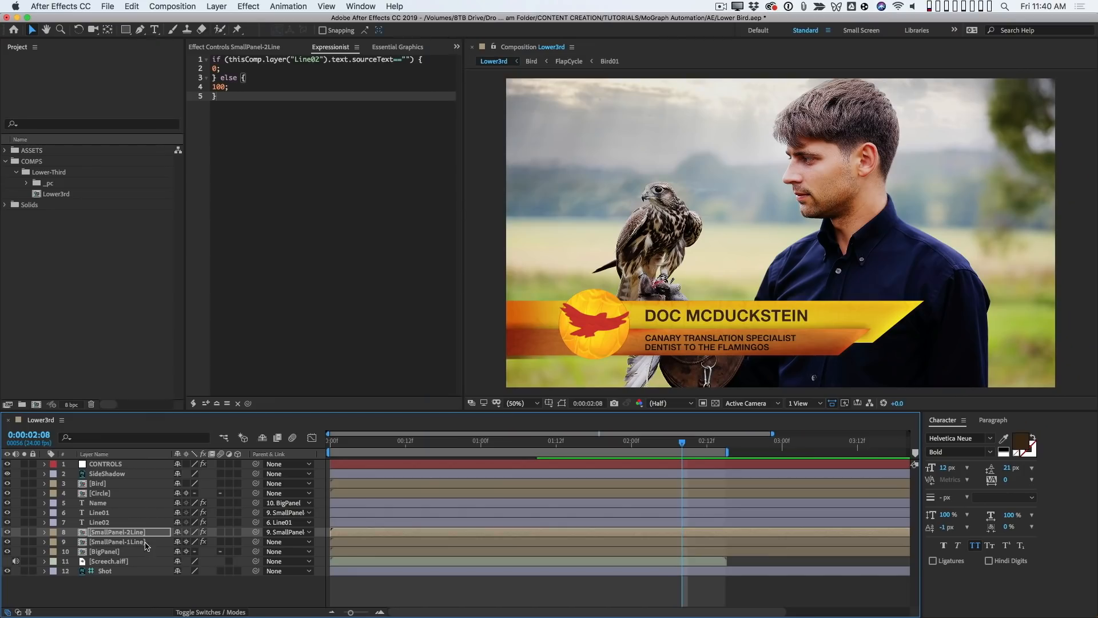
left_click(138, 544)
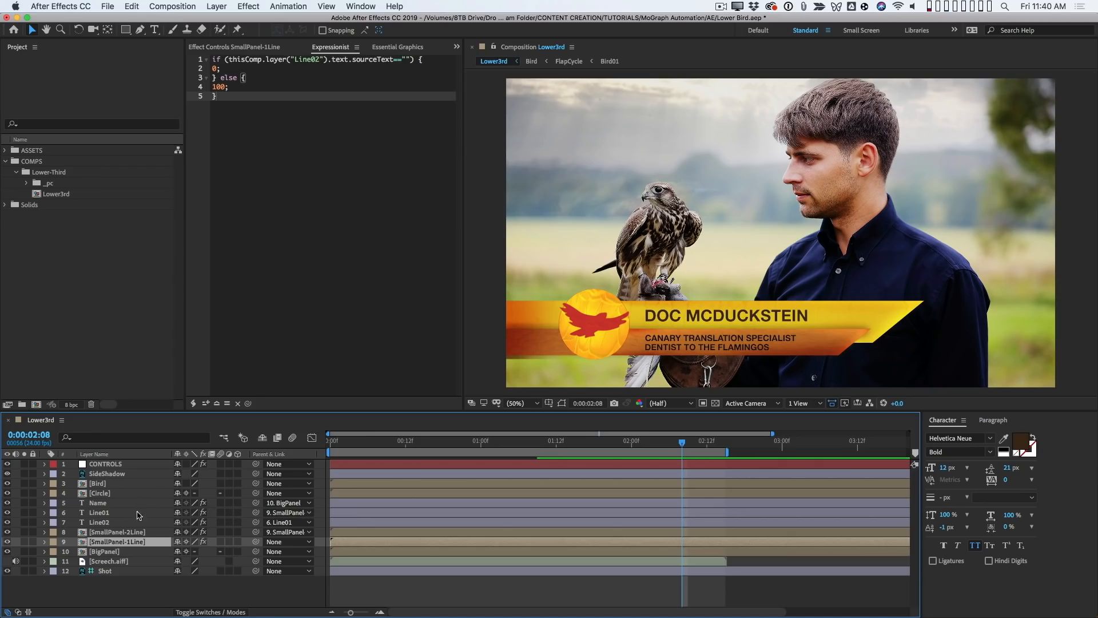
left_click(145, 511)
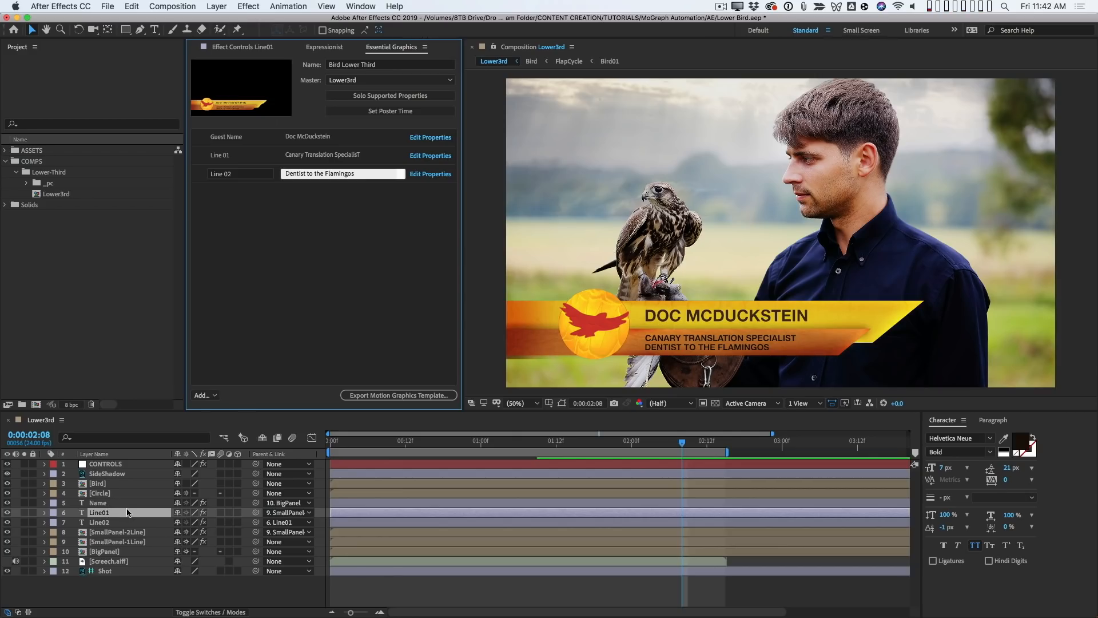
left_click(324, 47)
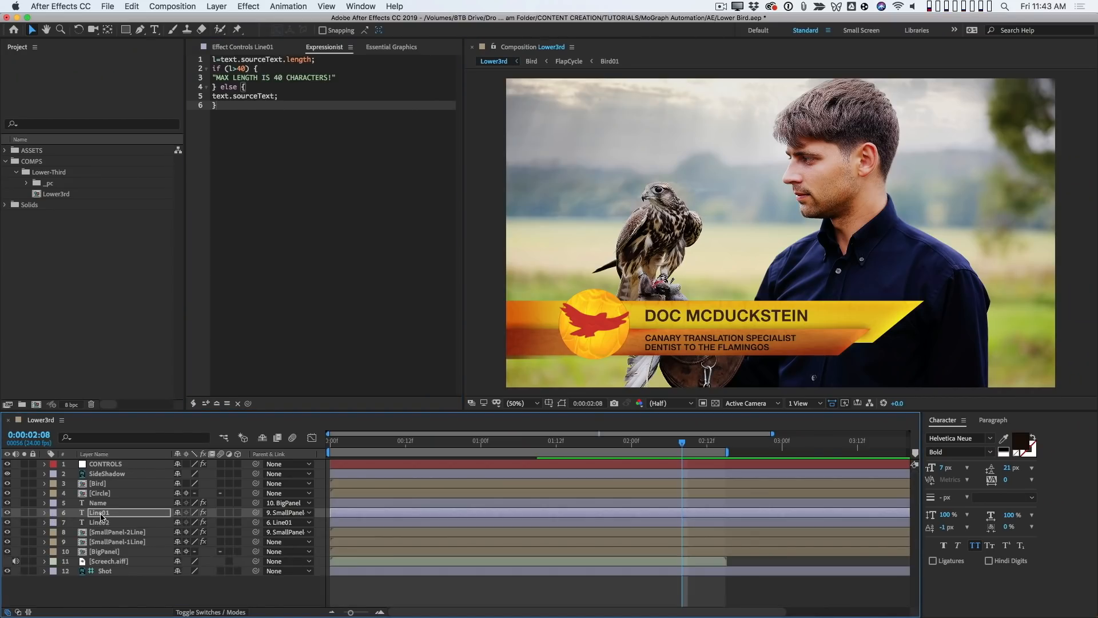
- Test the 40-character limit by adding extra characters to the Line01 text in the composition, and delete them again
left_click(111, 515)
double_click(111, 515)
left_click(793, 341)
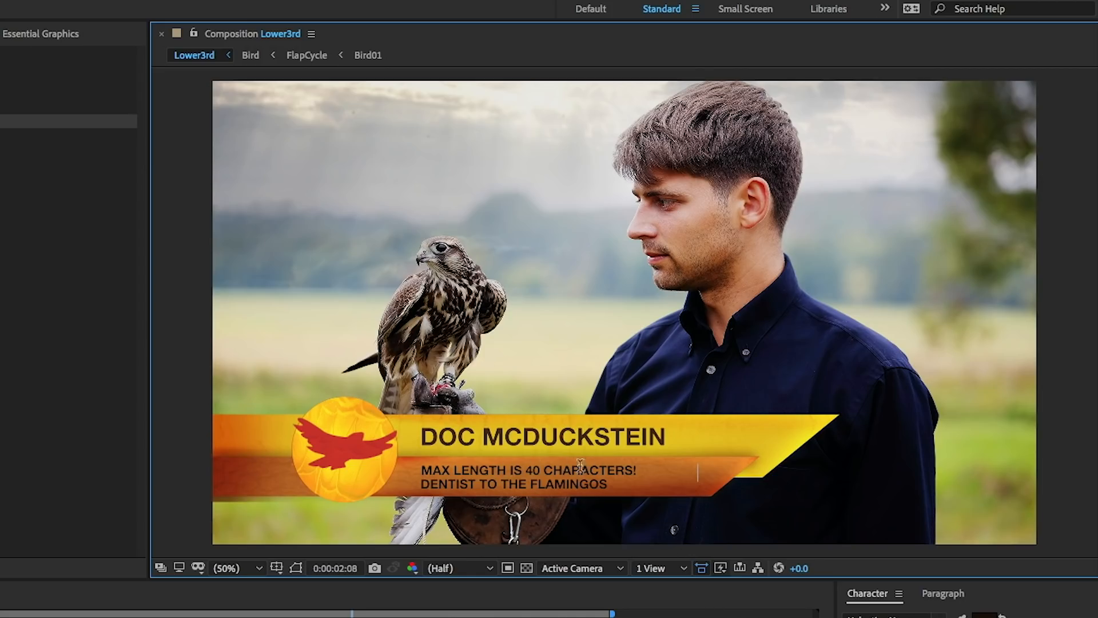
key("BackSpace")
key("BackSpace")
key("BackSpace")
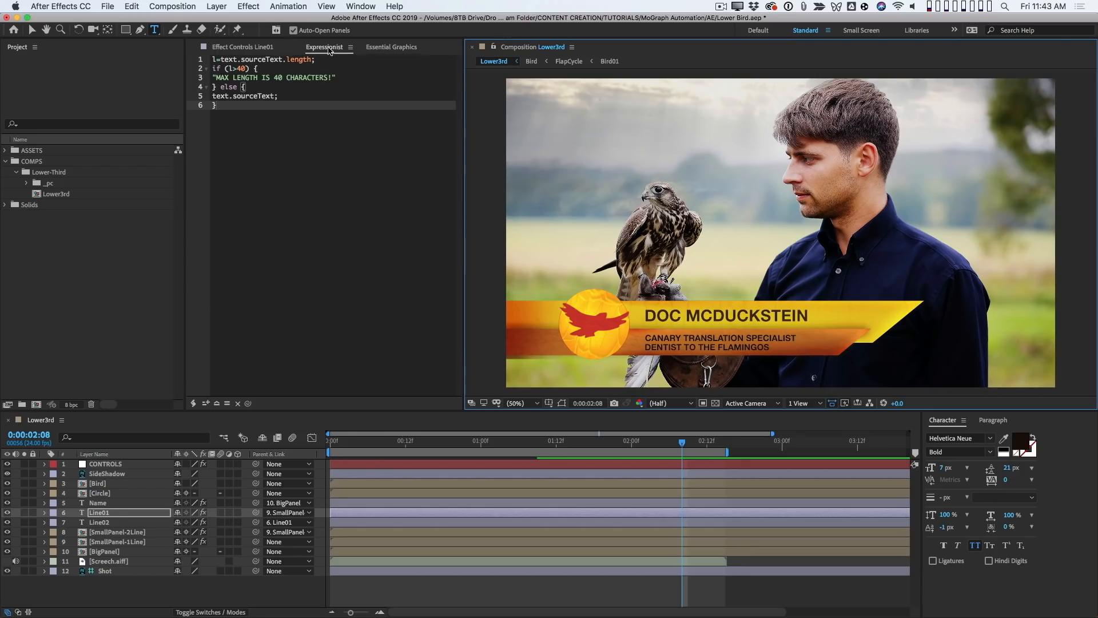
- Clear the "Dentist to the Flamingos" text from the Line 02 property in Essential Graphics
left_click(378, 47)
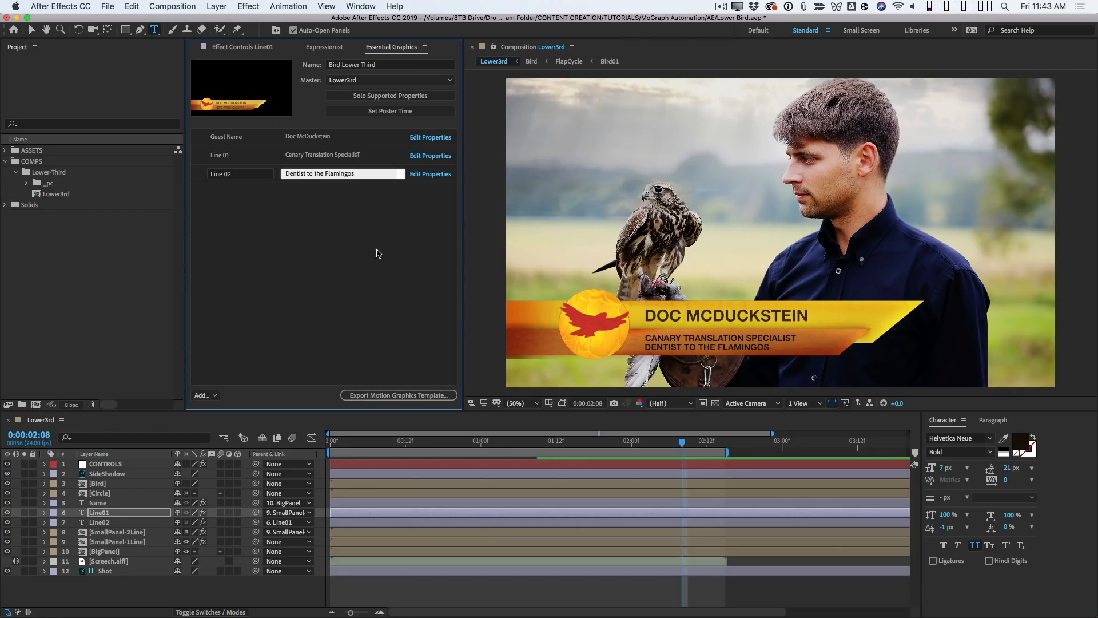
left_click(370, 175)
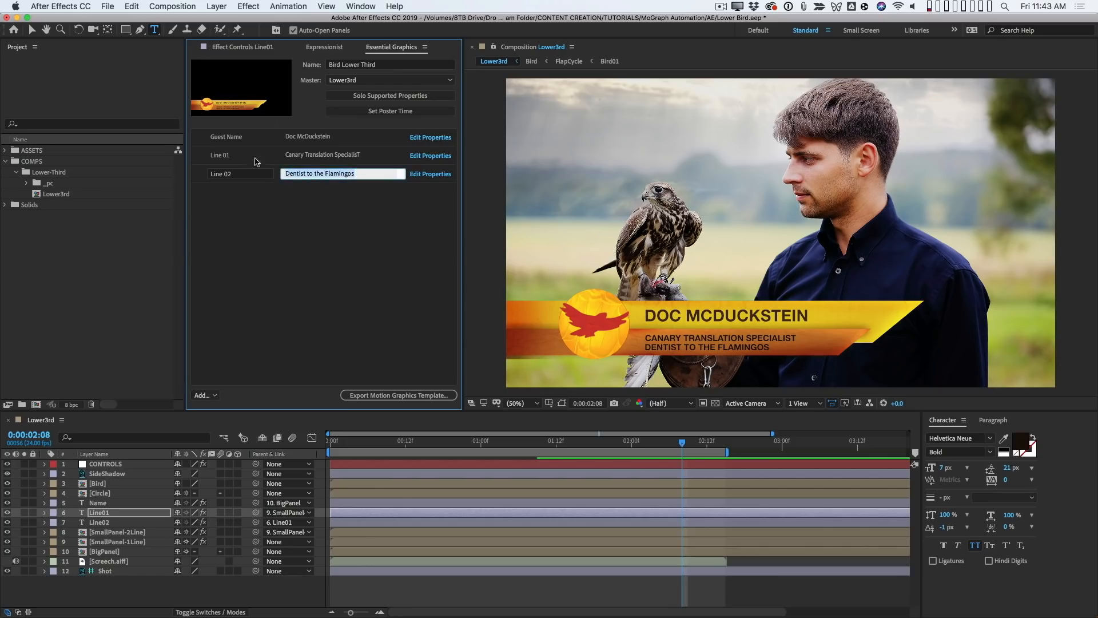
key("BackSpace")
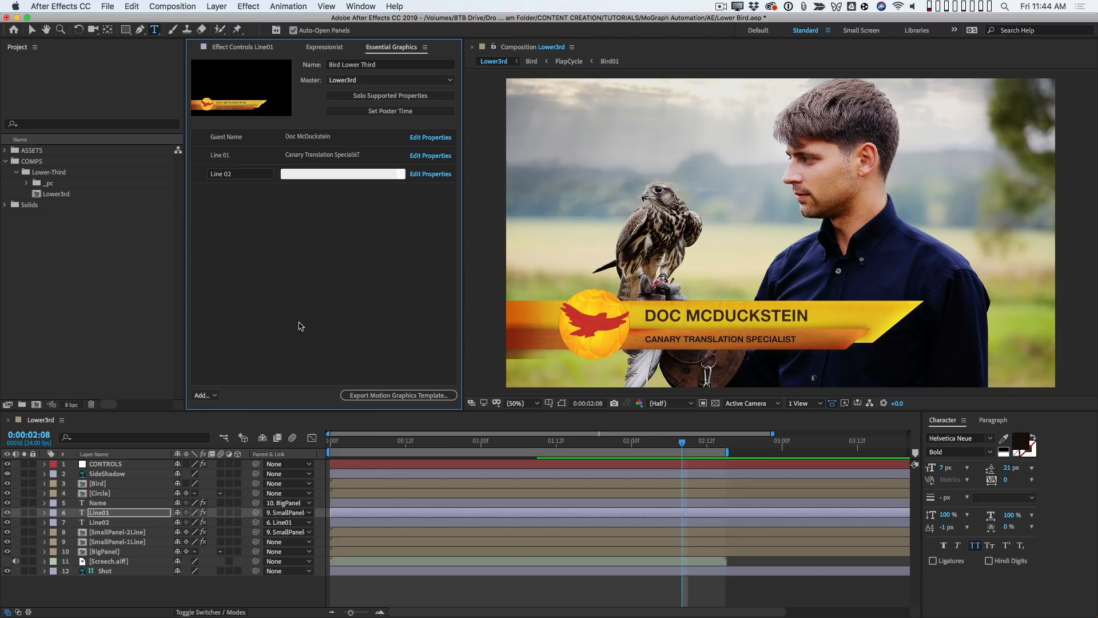
- Add a comment named Instructions reading "Make sure Line 02 is empty if you don't need it" and place it above Guest Name
left_click(203, 395)
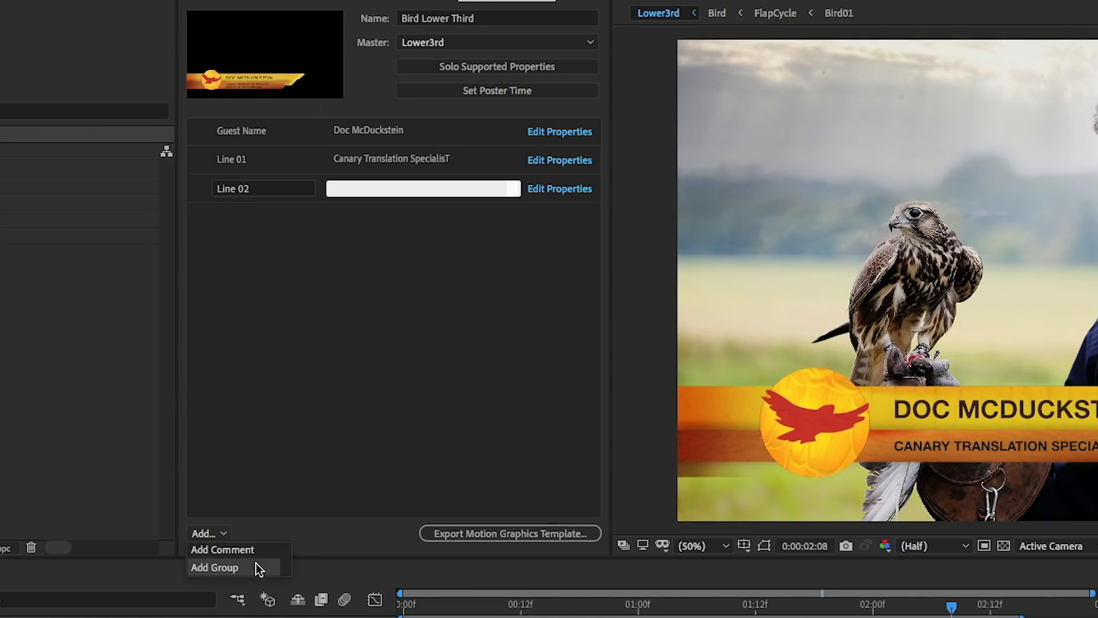
left_click(263, 551)
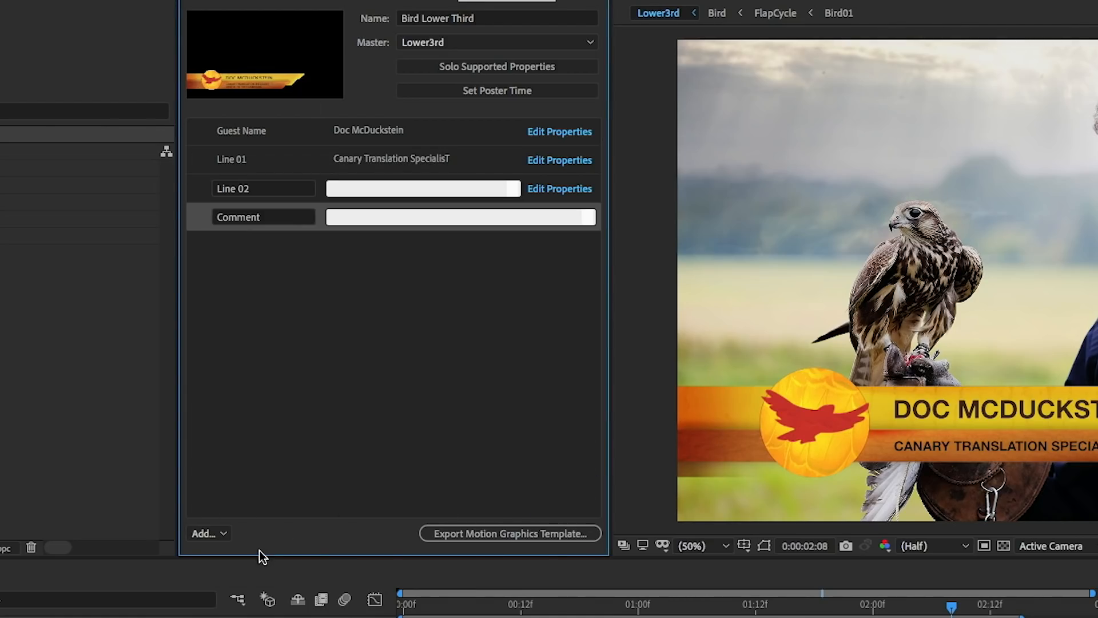
left_click(225, 217)
left_click_drag(280, 217, 178, 188)
type("Instructions")
key("Return")
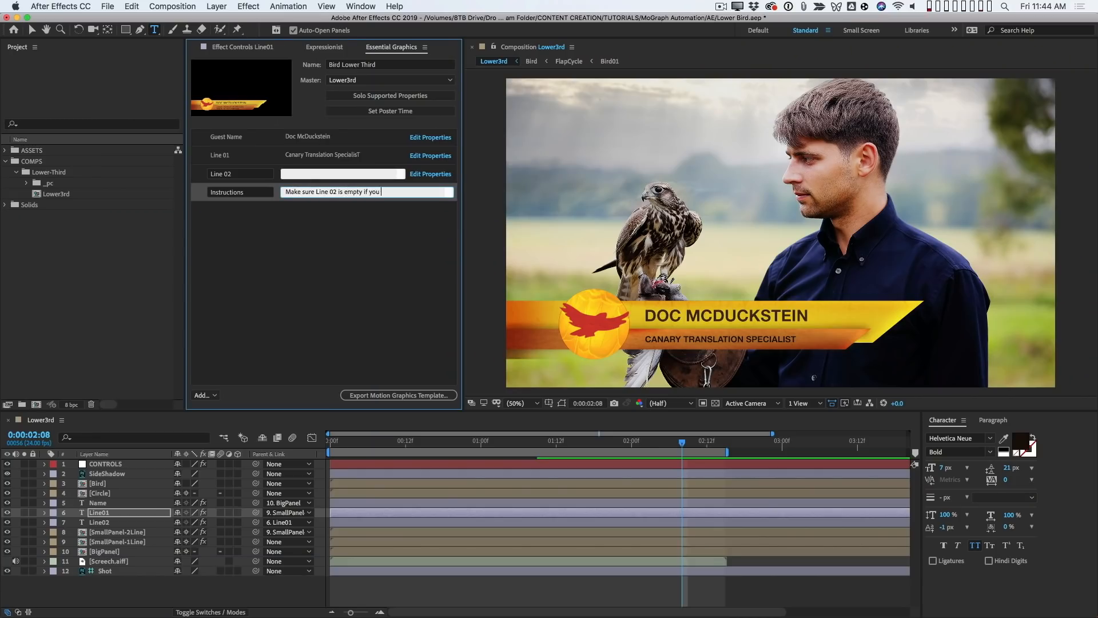
left_click_drag(201, 192, 201, 131)
left_click(273, 250)
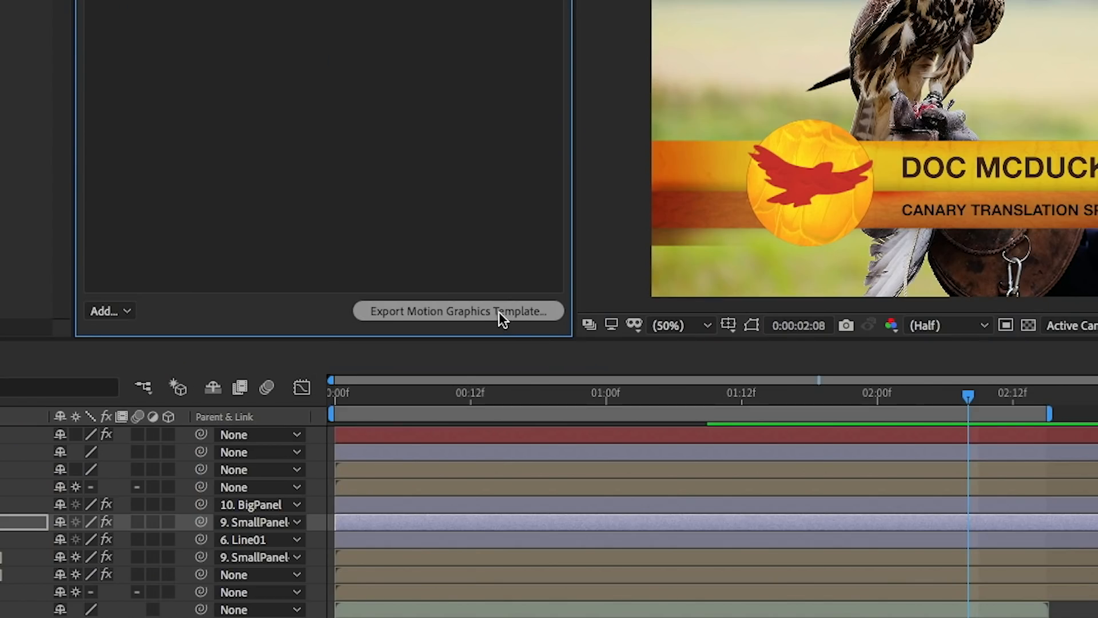
- Export the Motion Graphics template to the local drive as Bird Lower Third.mogrt in the MOGRT folder, replacing the existing file
left_click(498, 311)
key("Return")
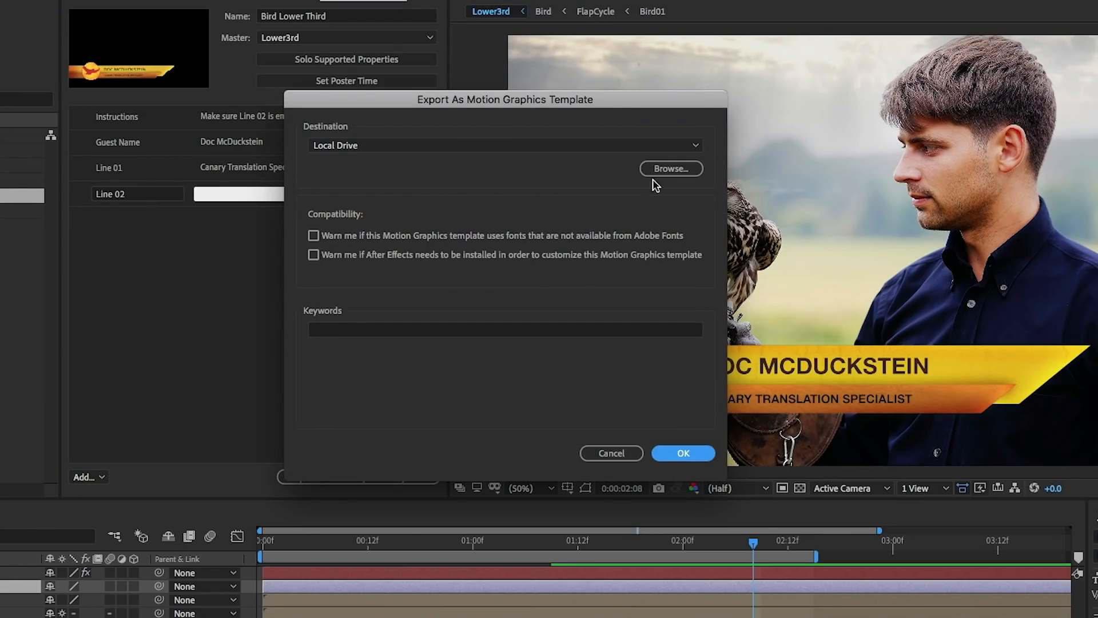
left_click(667, 172)
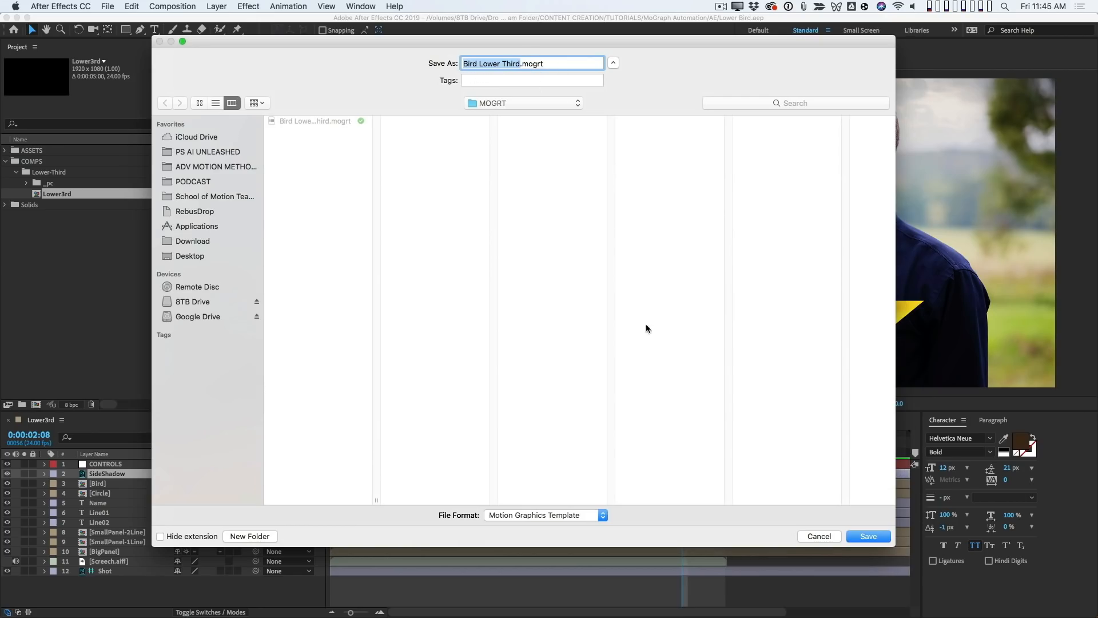
left_click(875, 536)
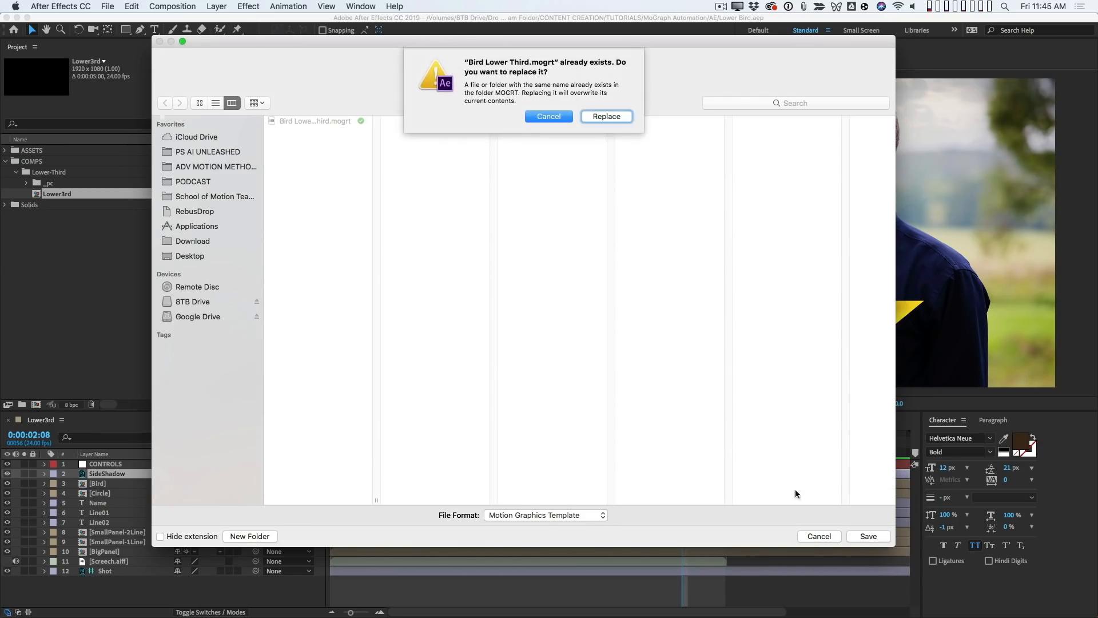
left_click(603, 118)
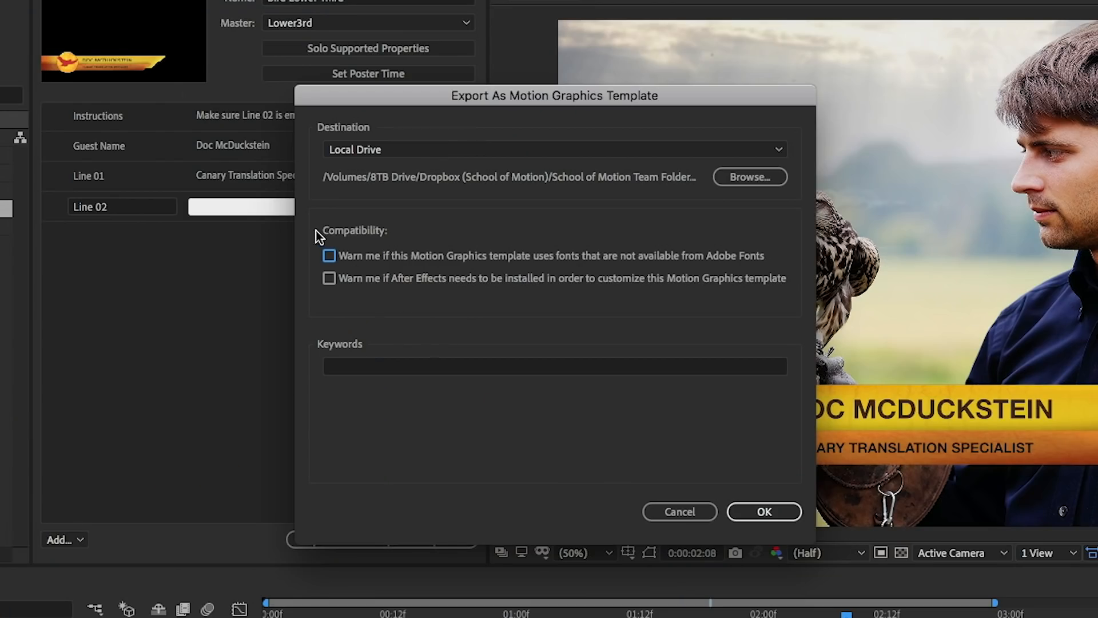
left_click(764, 510)
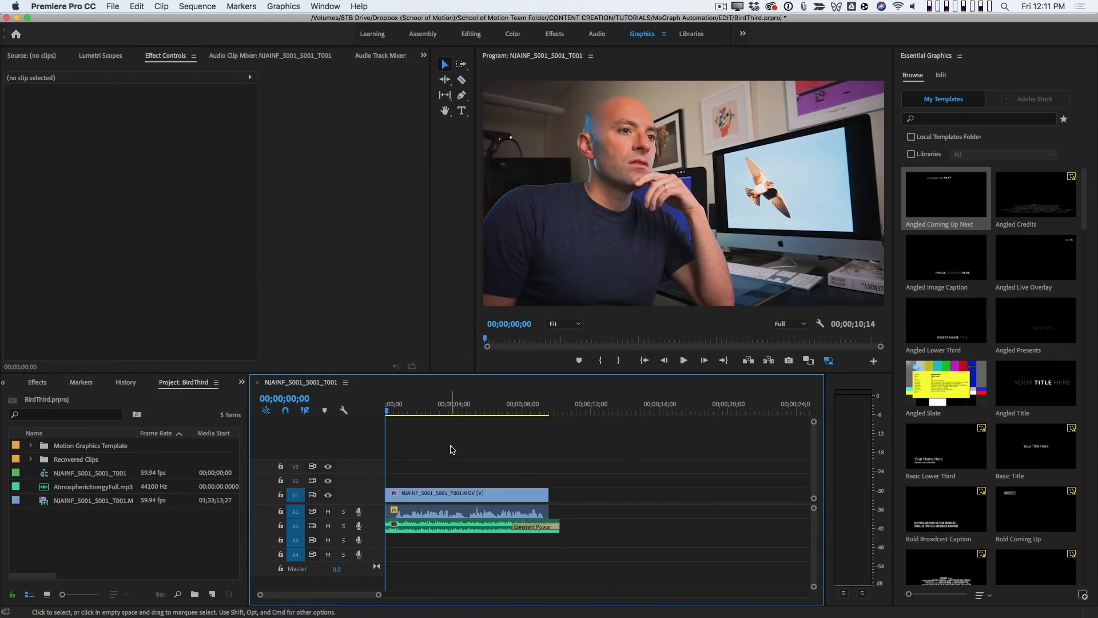
- Play the interview sequence in Premiere Pro, stop it, and browse the available Essential Graphics templates
key("space")
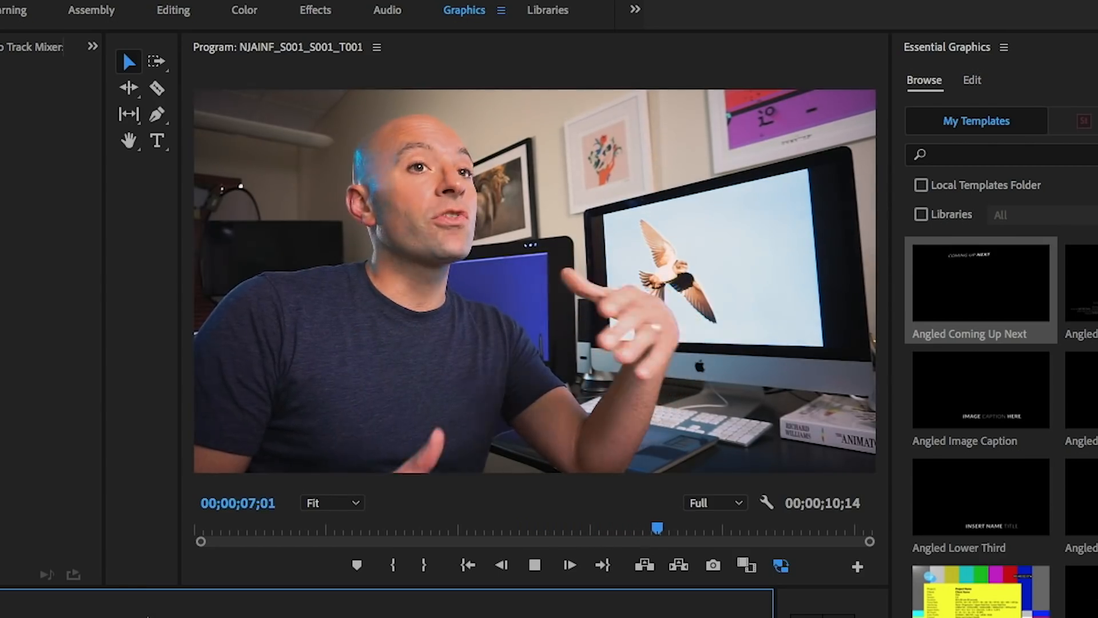
key("space")
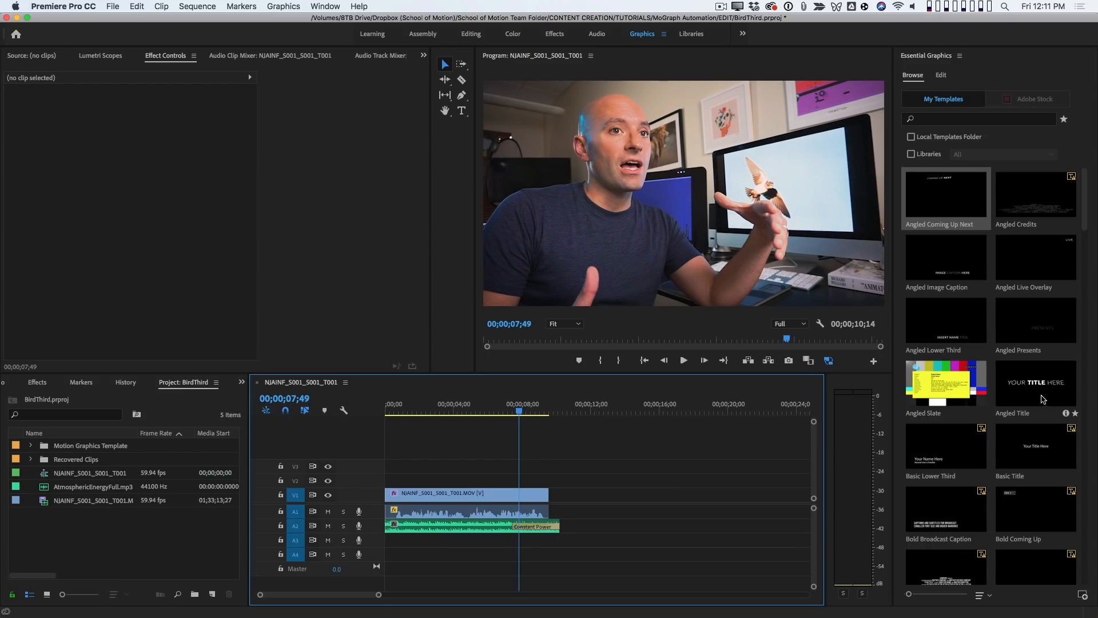
left_click_drag(1083, 227, 1054, 183)
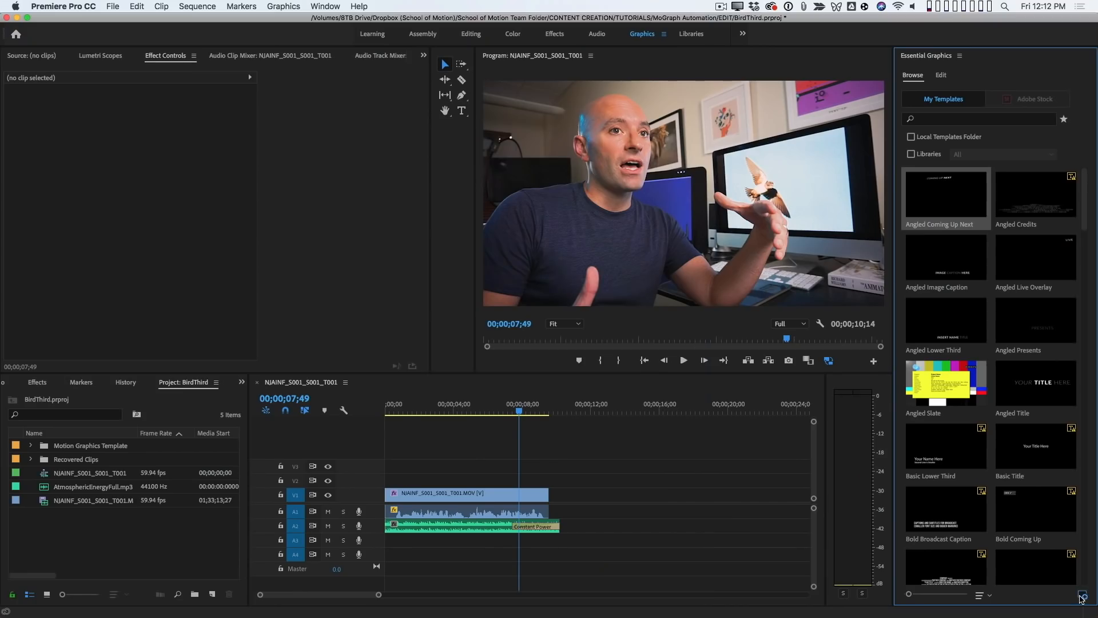
- Install the Bird Lower Third Motion Graphics template from the MOGRT folder of MoGraph Automation
left_click(1075, 576)
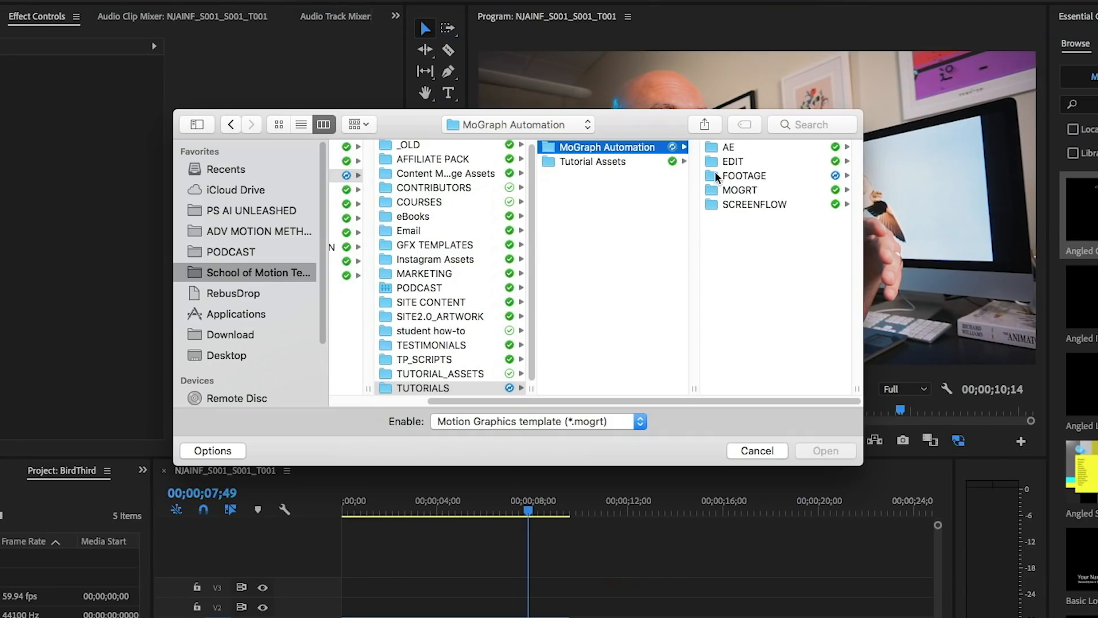
left_click(766, 191)
left_click(754, 150)
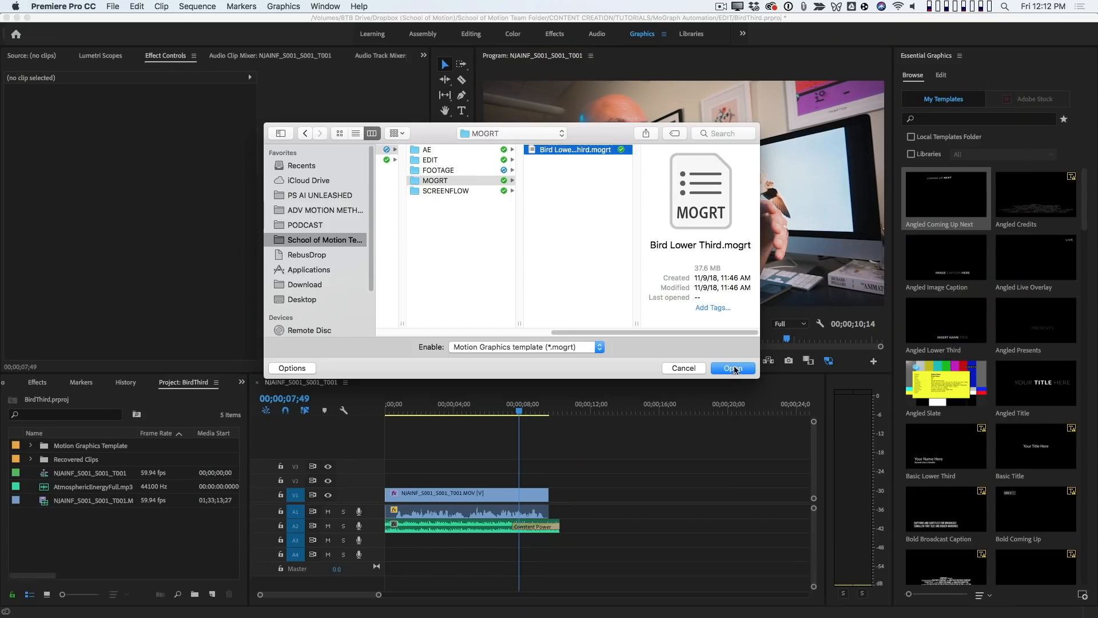
left_click(734, 369)
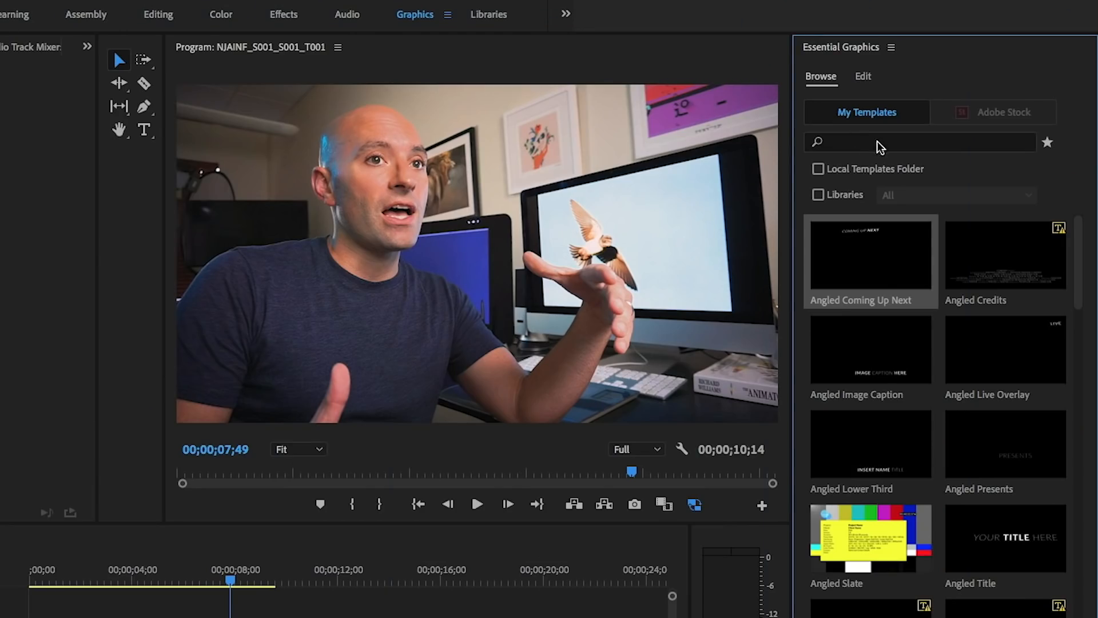
- Search the templates for "bird" and place Bird Lower Third on track V1 after the interview clip
left_click(944, 118)
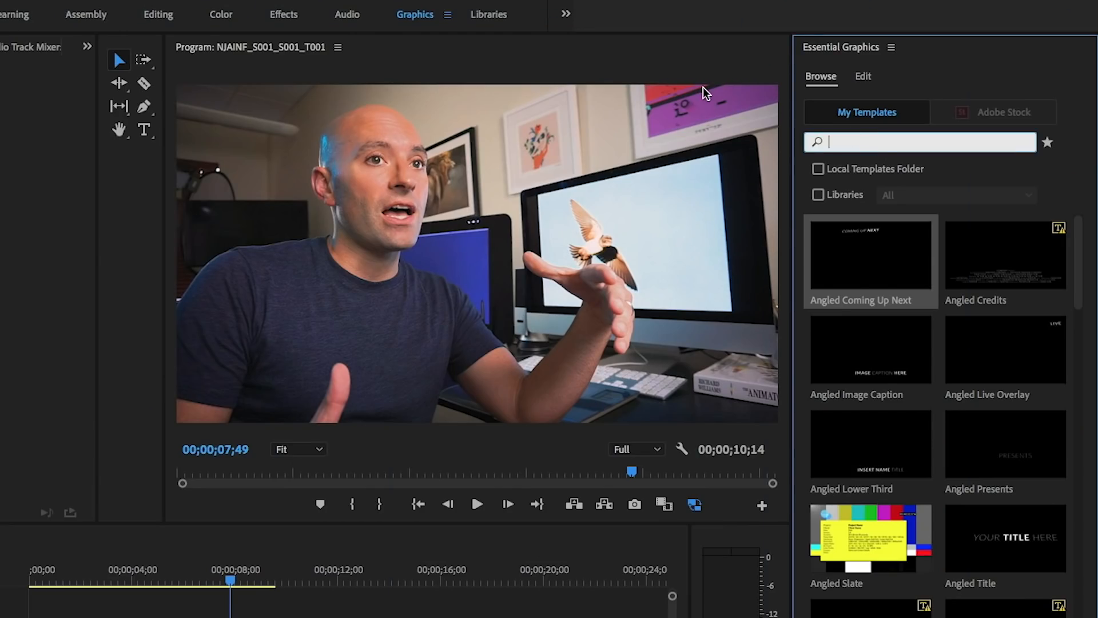
type("bird")
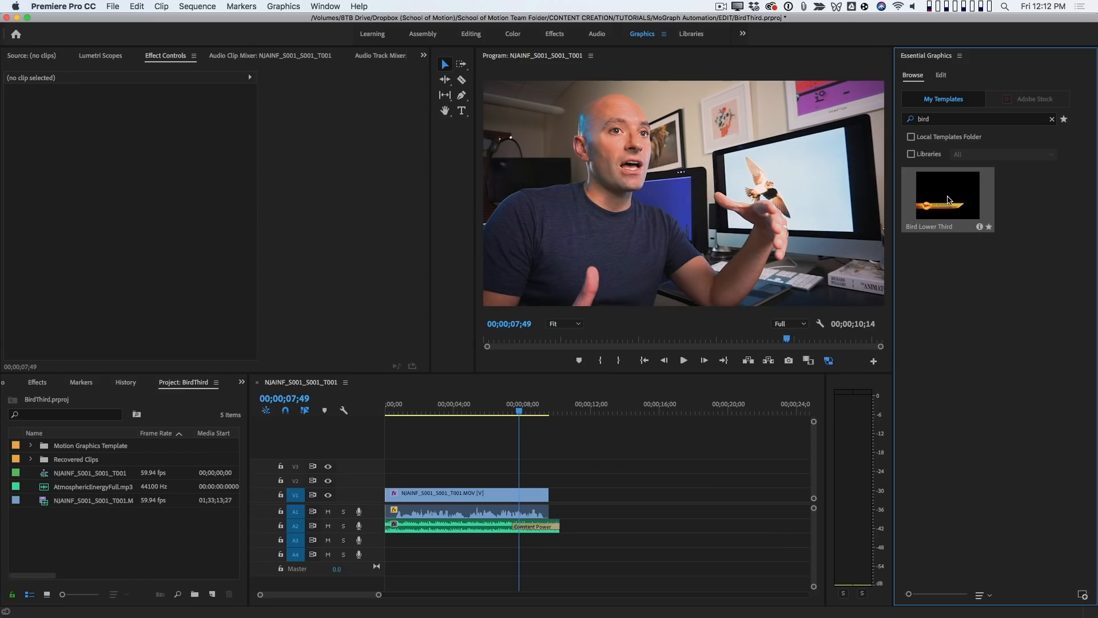
left_click_drag(957, 196, 633, 501)
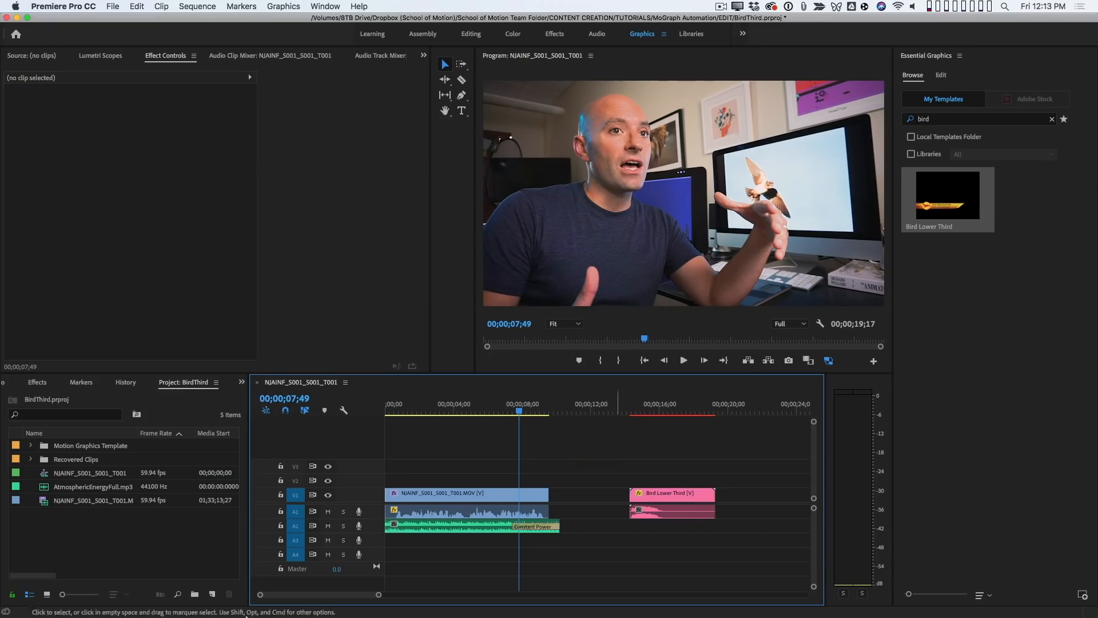
- Preview the Bird Lower Third clip at 00;00;15;20 and return the playhead to 00;00;01;16
left_click_drag(632, 410, 651, 409)
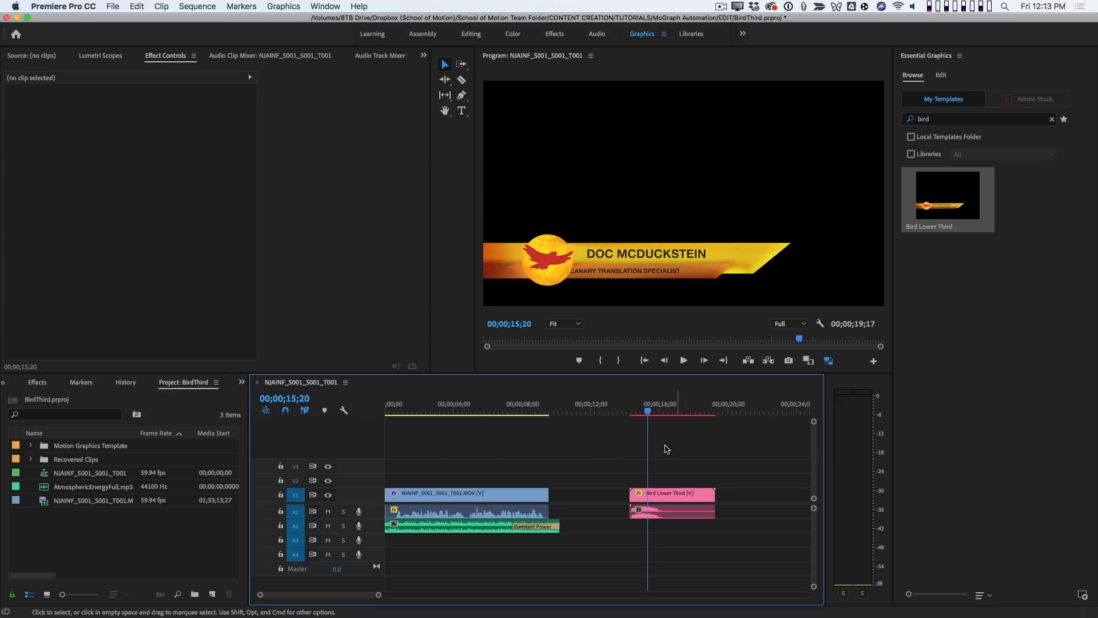
left_click(407, 408)
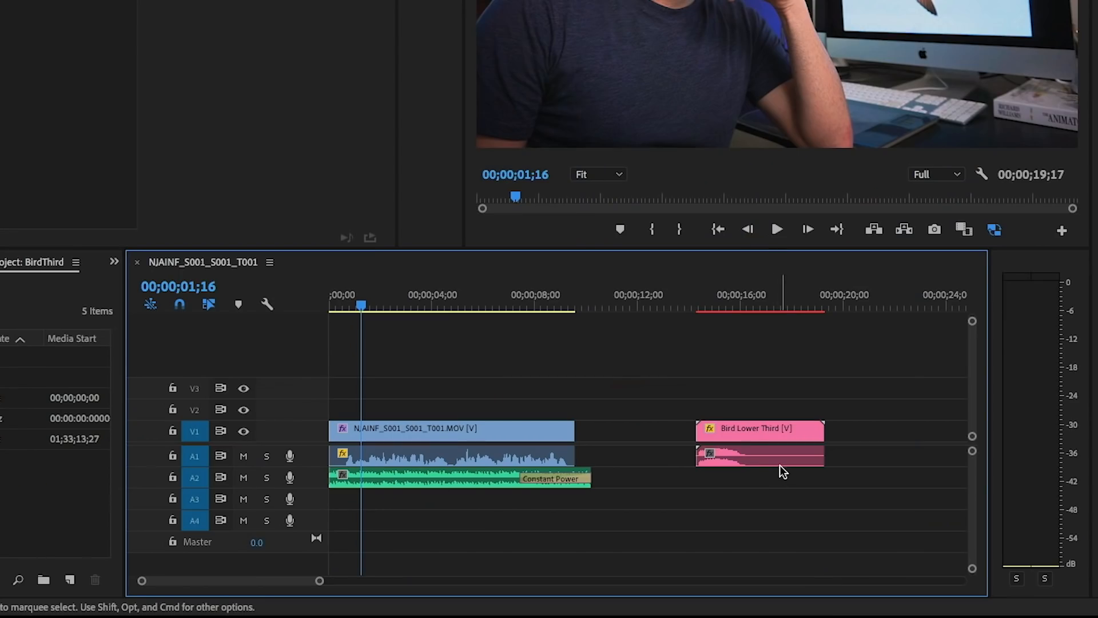
- Move the Bird Lower Third audio to track A3 and its video to V2 over the interview clip, starting at 00;00;02;44
left_click_drag(685, 517, 677, 540)
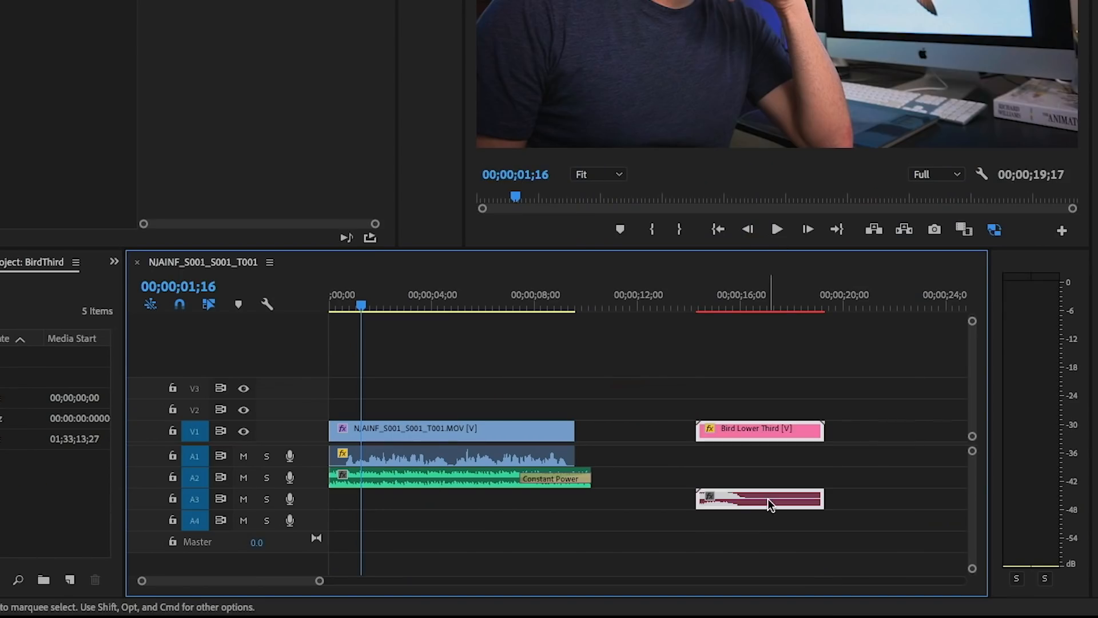
left_click(738, 394)
left_click_drag(749, 431, 604, 419)
left_click_drag(408, 414, 432, 411)
left_click_drag(551, 482, 458, 478)
- Deselect the clips and play the sequence from 00;00;02;44 to preview the lower third over the interview
left_click(541, 473)
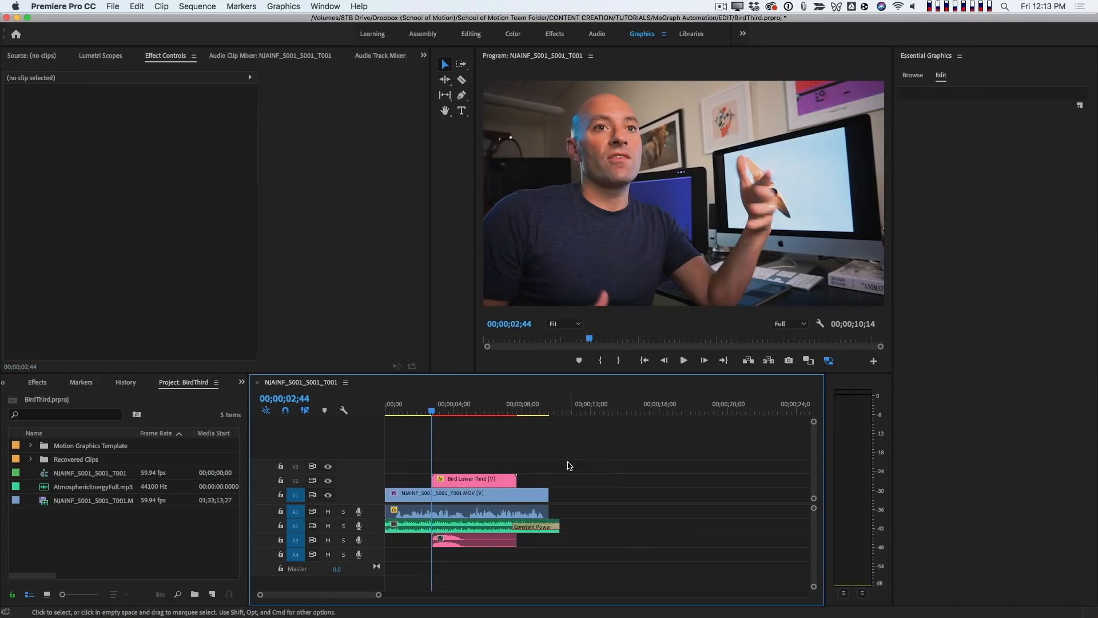
key("space")
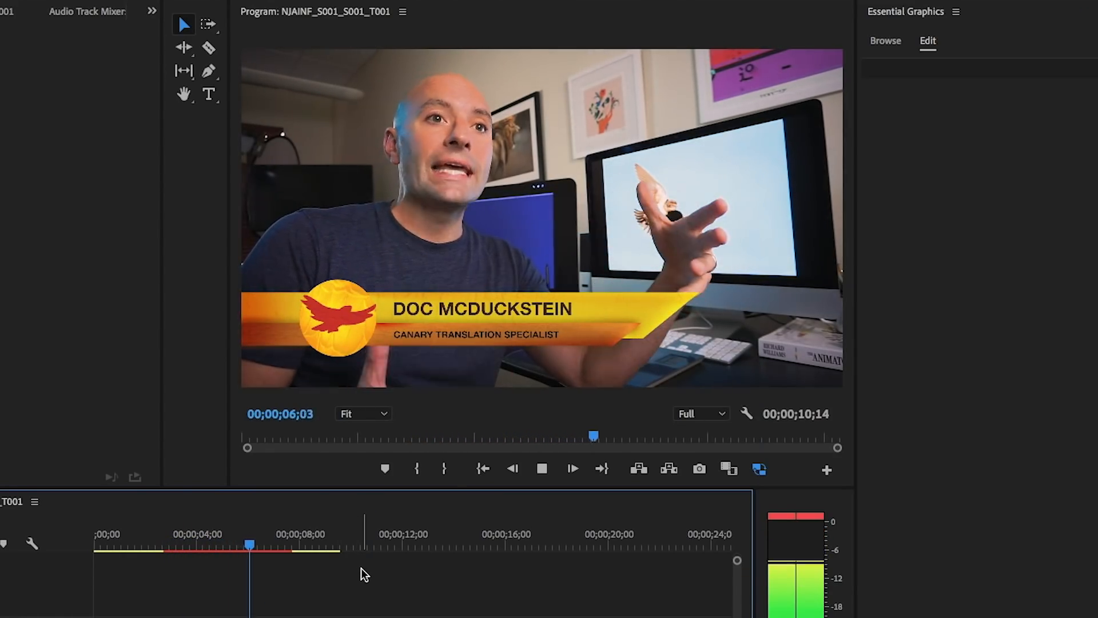
- Stop playback at 00;00;06;16, select the Bird Lower Third clip, and replace its Guest Name with the interviewee's full name
key("space")
left_click(255, 536)
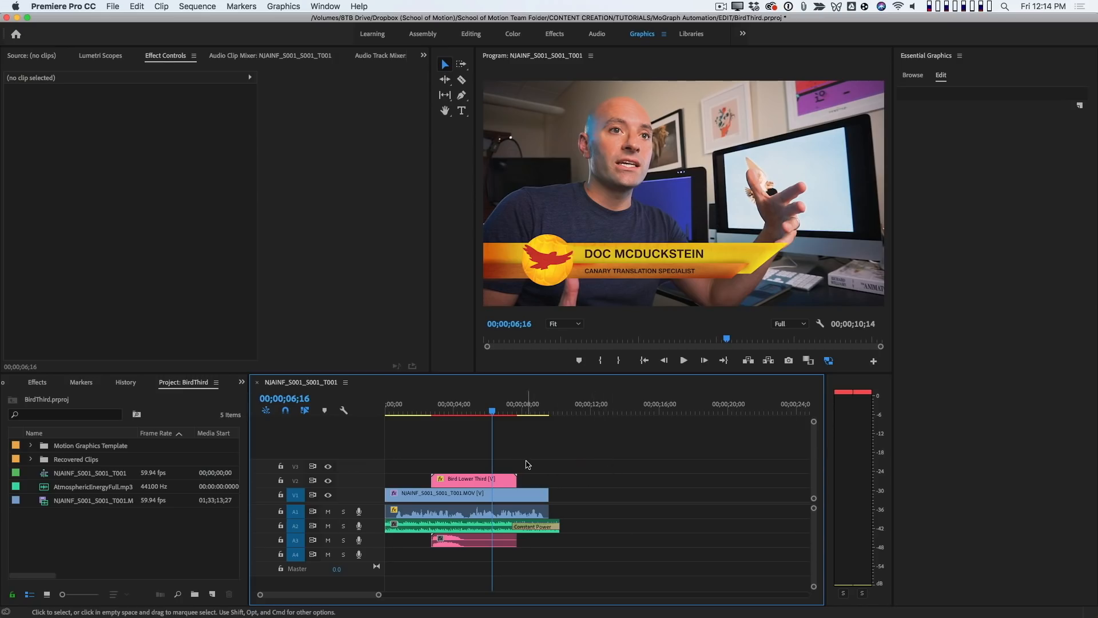
left_click_drag(534, 445, 499, 483)
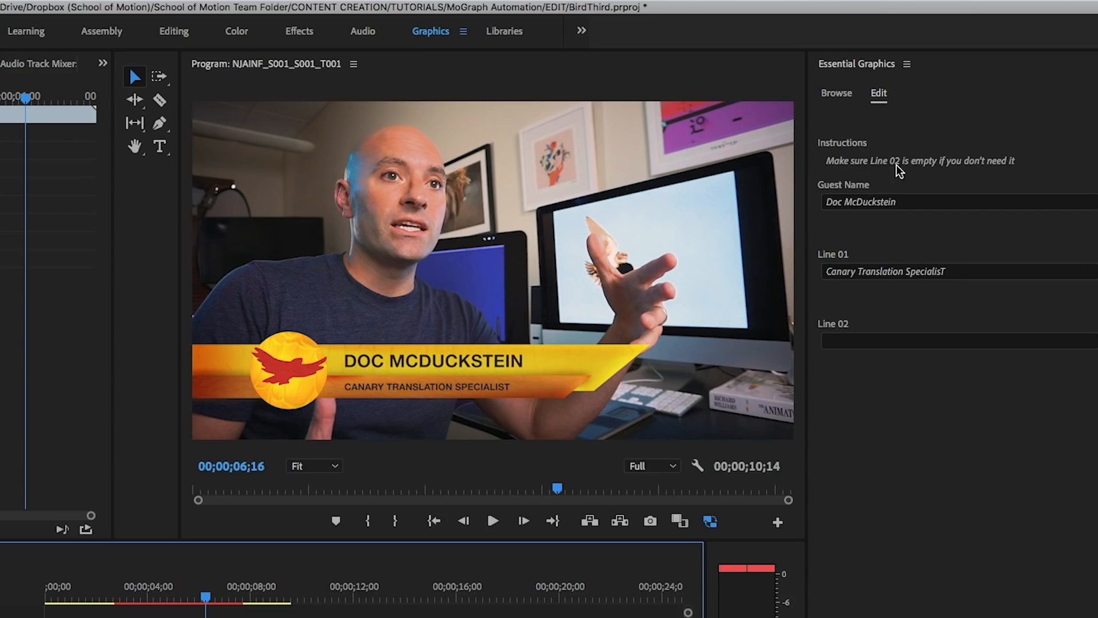
left_click(922, 203)
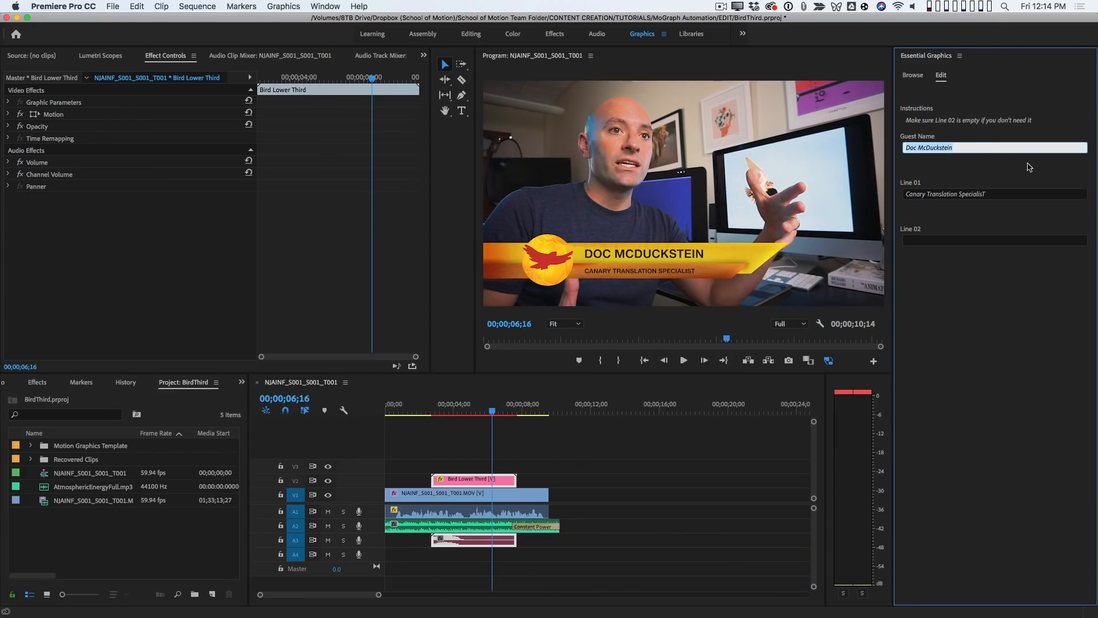
key("BackSpace")
type("Joseph Birdman")
key("Tab")
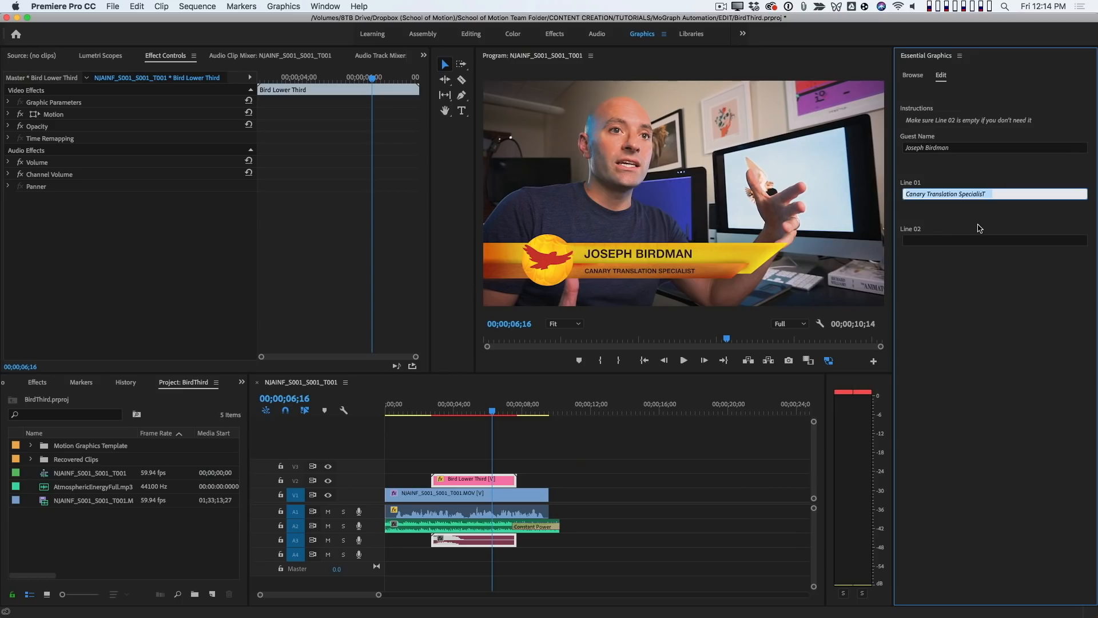
- Set Line 01 to "President of the African Swallow Club" and Line 02 to "Once played Big Bird on stage"
key("BackSpace")
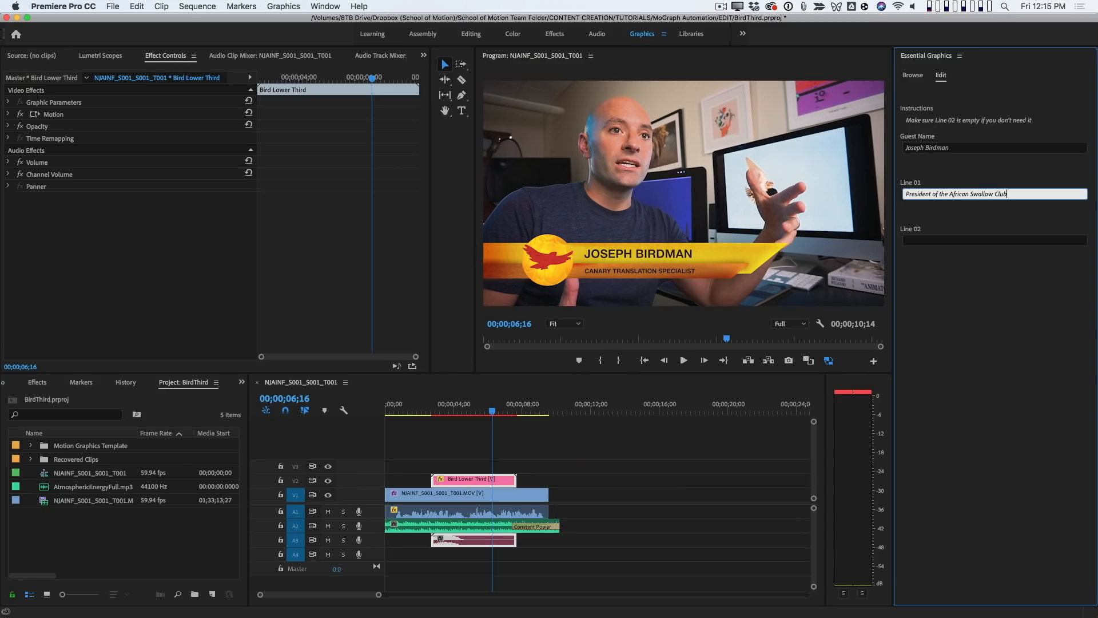
key("Return")
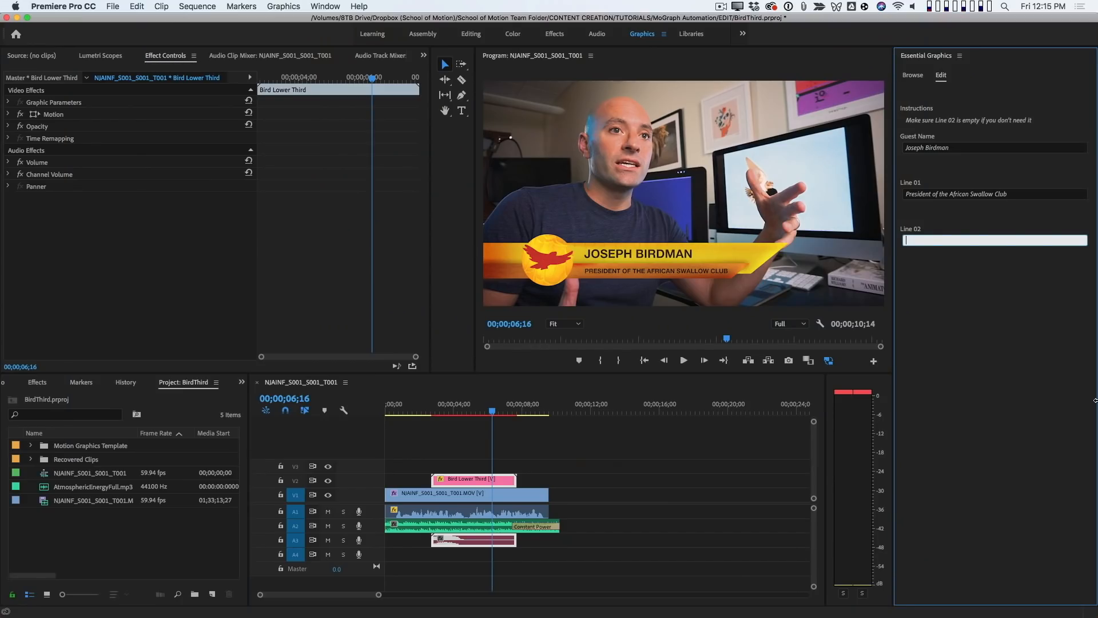
type("Once played B")
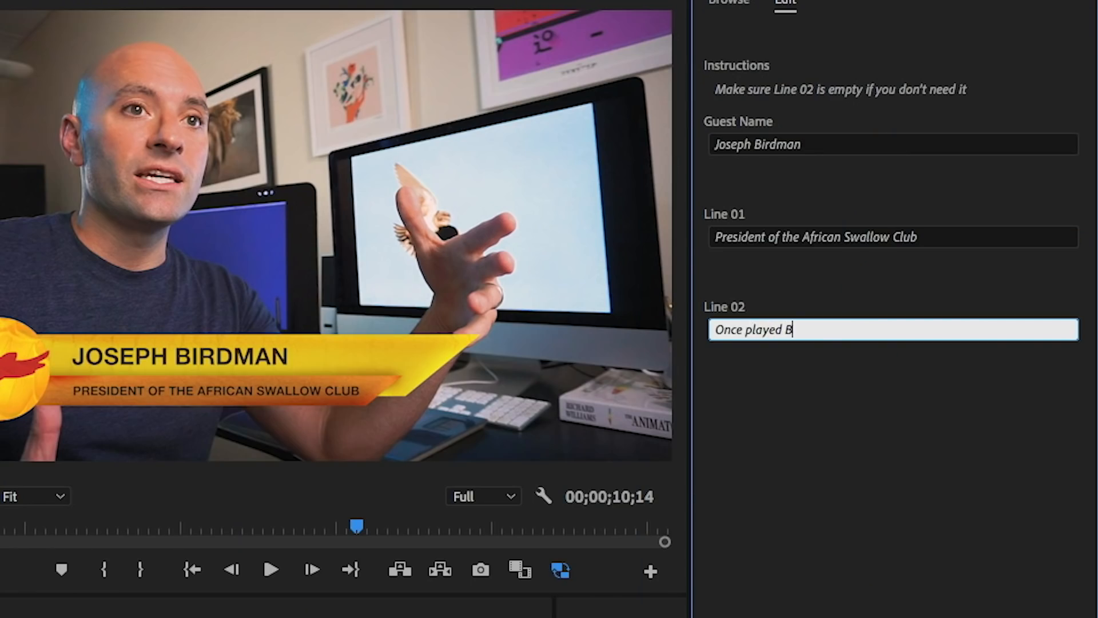
type("ig Bird on stag")
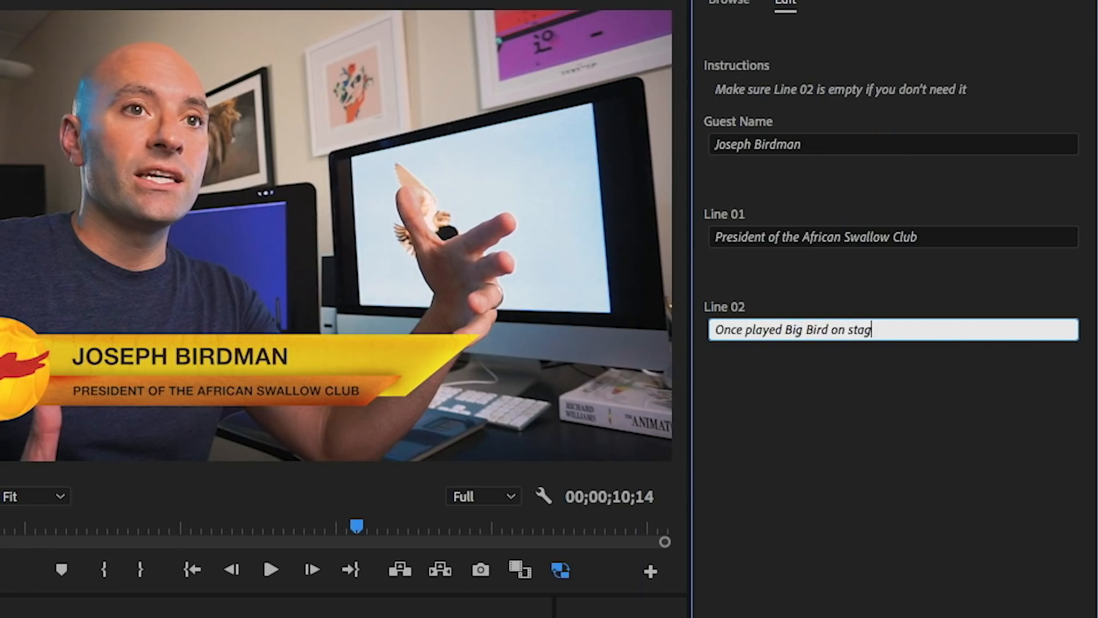
key("Return")
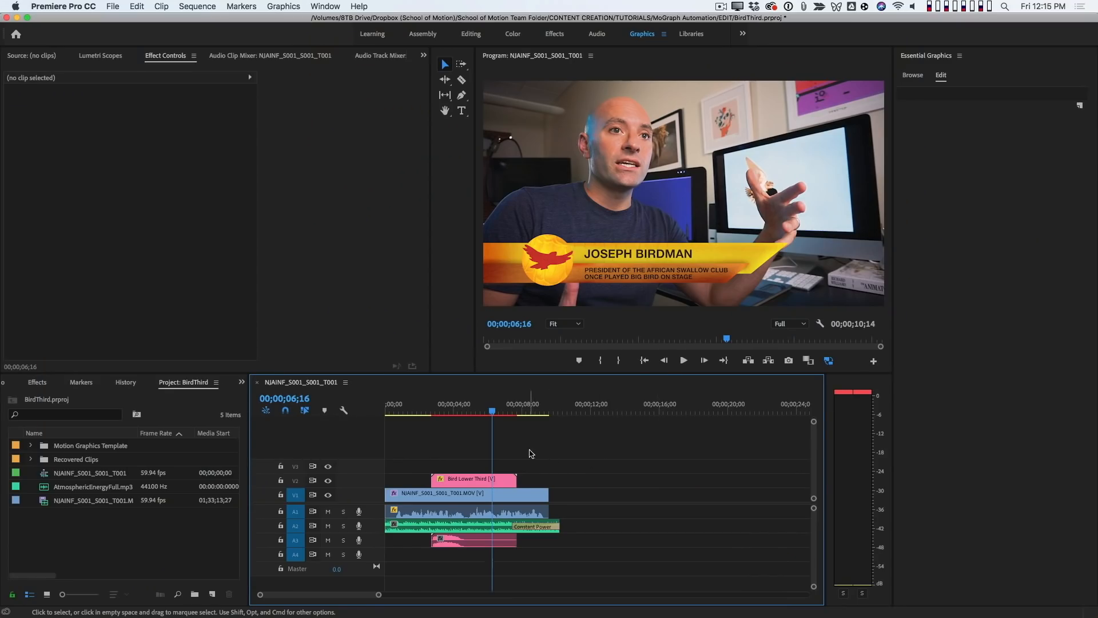
- Duplicate the Bird Lower Third clip further along track V2, starting at about 13 seconds, and deselect the clips
left_click(470, 482)
left_click_drag(458, 483, 671, 479, "alt")
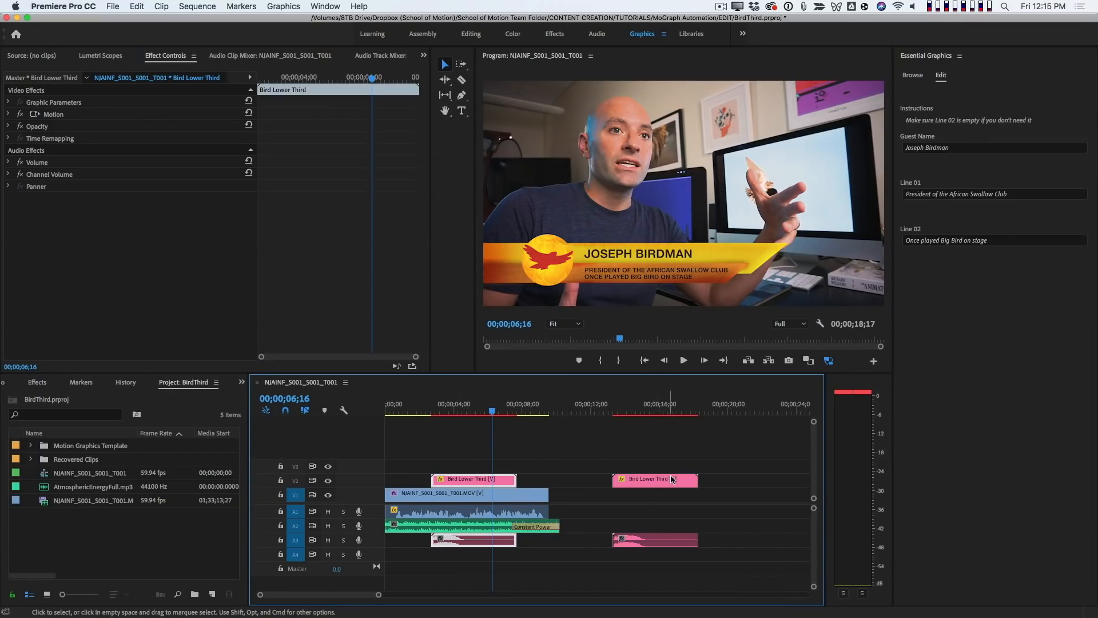
left_click(677, 448)
- At 00;00;14;24, replace the duplicated lower third's Guest Name with a different guest's full name
left_click(632, 409)
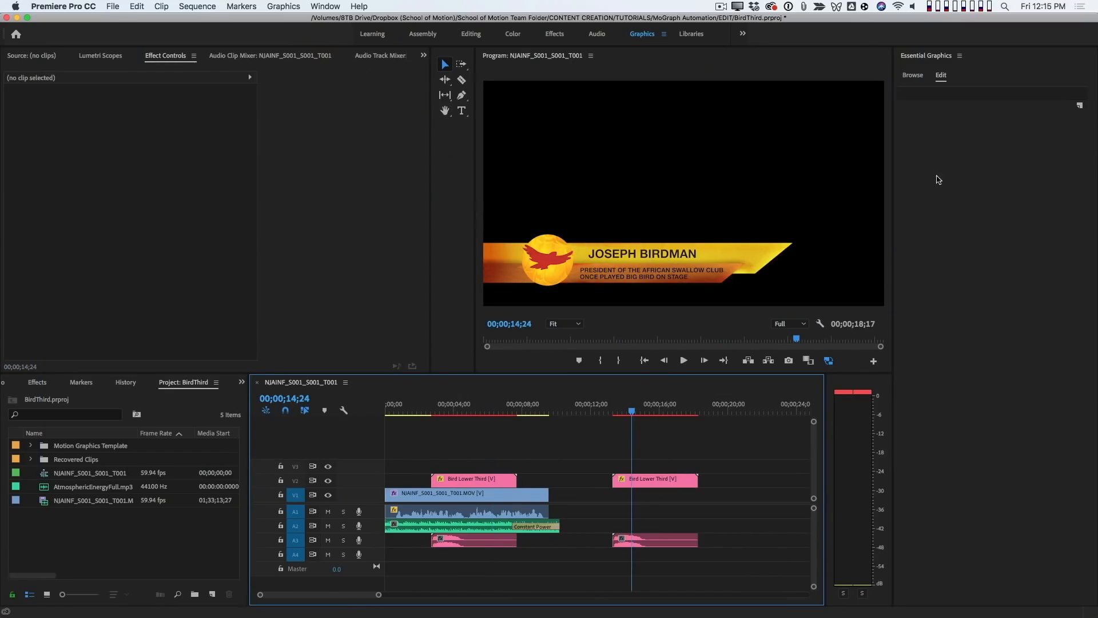
left_click(639, 480)
left_click(961, 147)
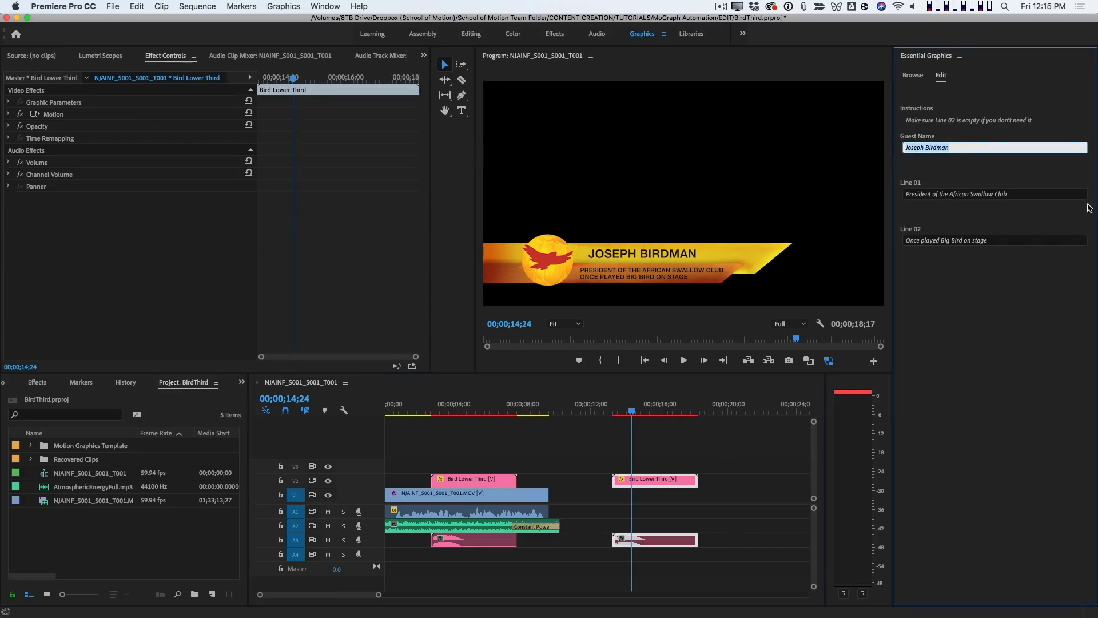
type("Gary Featherly")
key("Return")
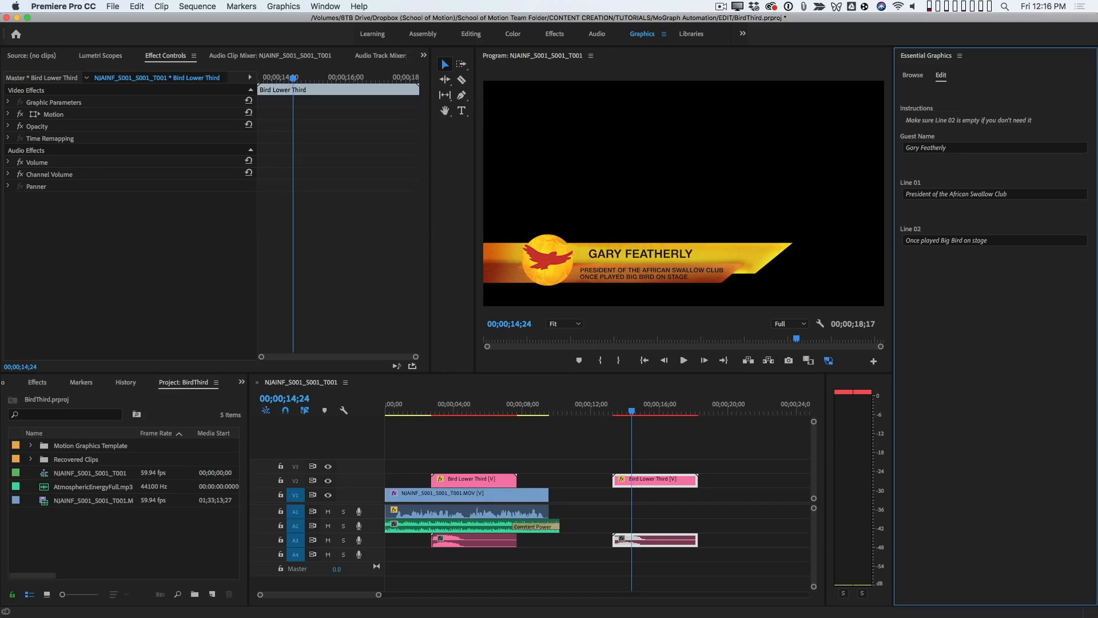
- Deselect the clips and compare the original lower third near 00;00;03;42 with the duplicate at 00;00;14;16
left_click(626, 435)
left_click(448, 410)
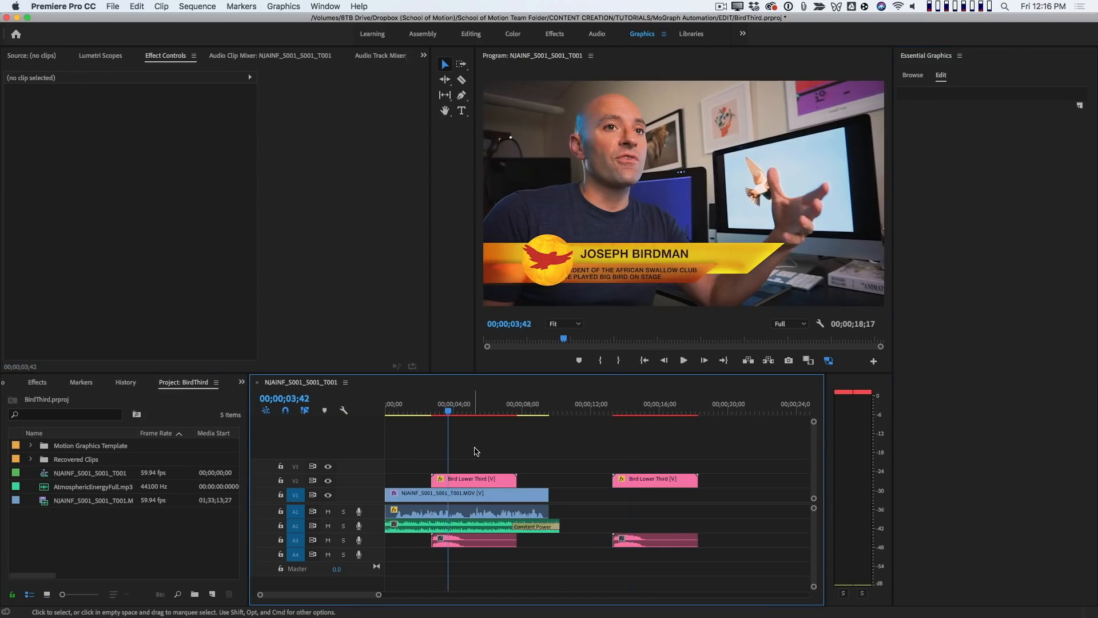
left_click(469, 409)
left_click(629, 408)
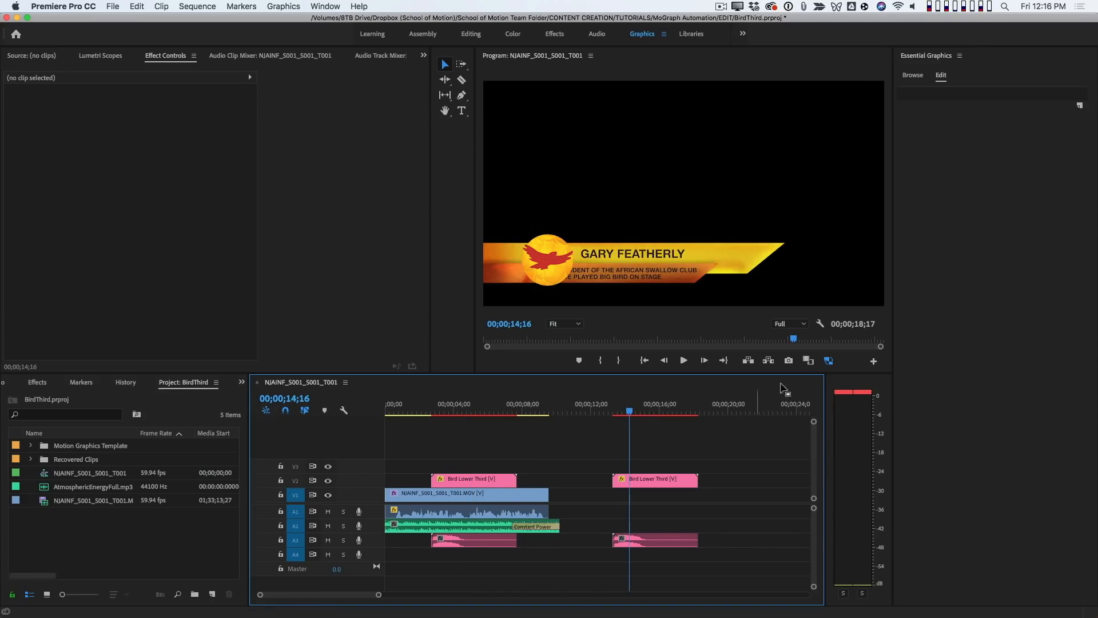
- Clear Line 02 of the duplicated lower third and check its layout at 00;00;16;04
left_click(688, 478)
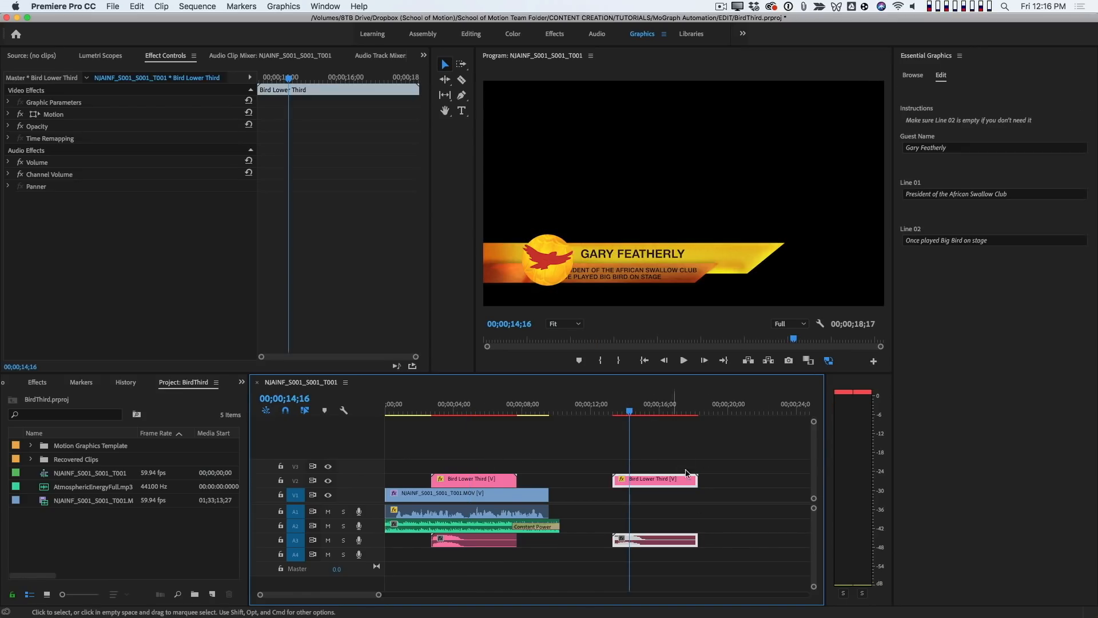
left_click(1001, 241)
key("BackSpace")
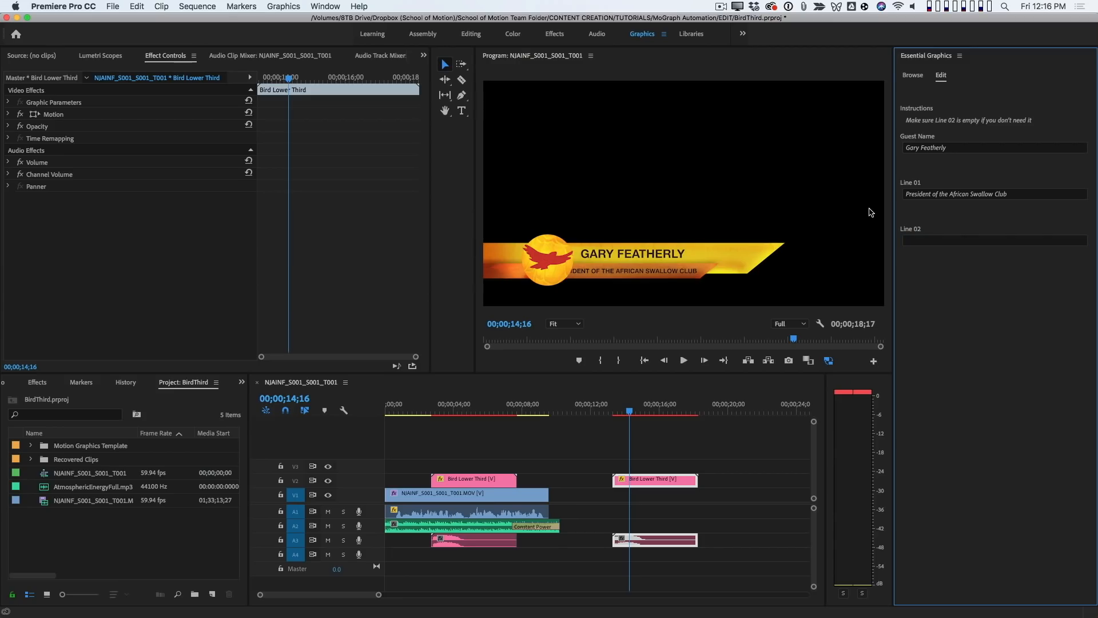
left_click(655, 411)
left_click_drag(660, 410, 661, 411)
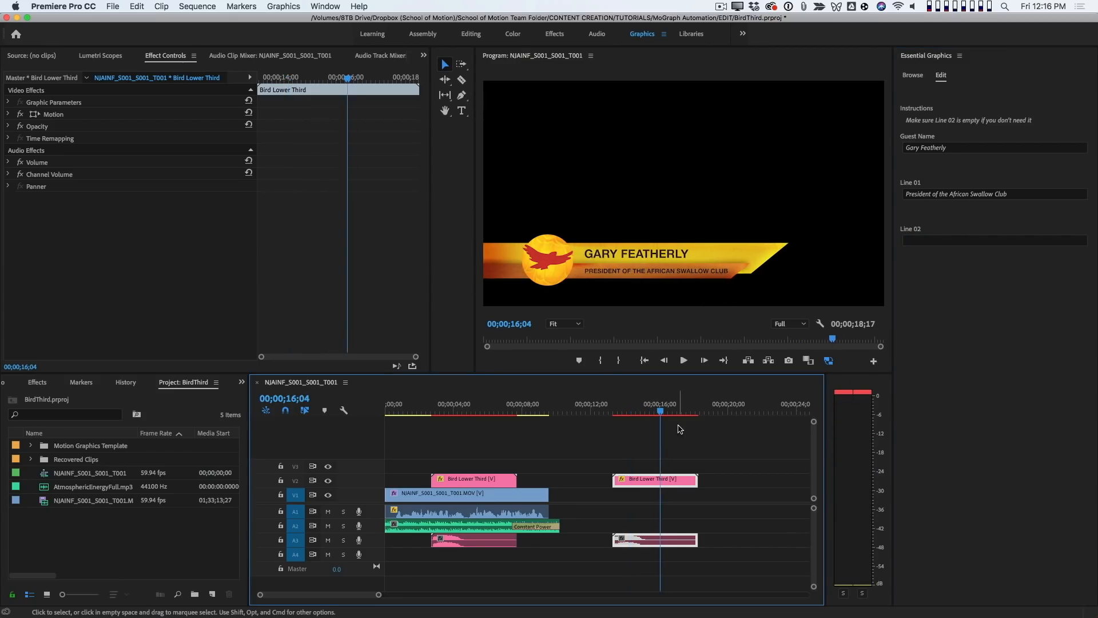
- Append "since 1992" to the duplicated lower third's Line 01 text and deselect the clip
left_click(687, 452)
left_click_drag(695, 462, 680, 482)
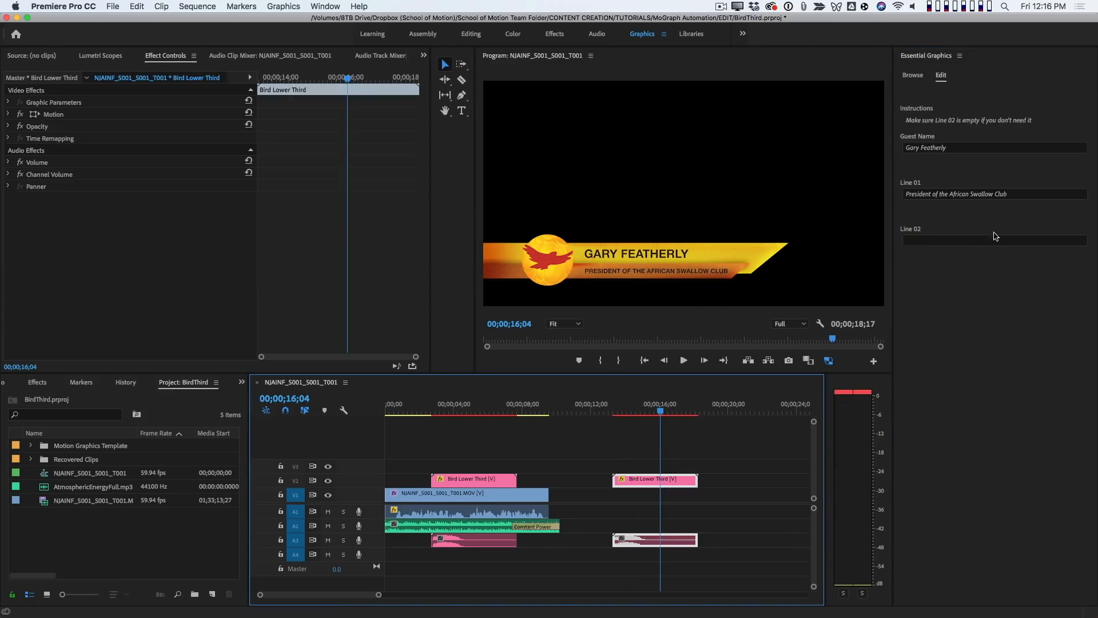
left_click(1019, 195)
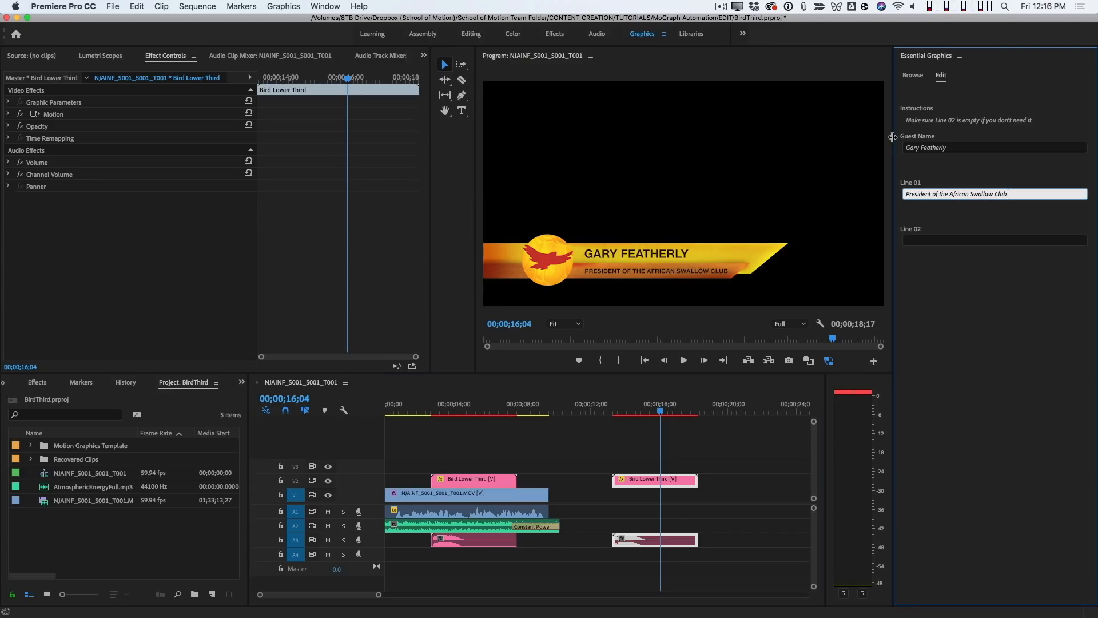
type("since 1992")
key("Return")
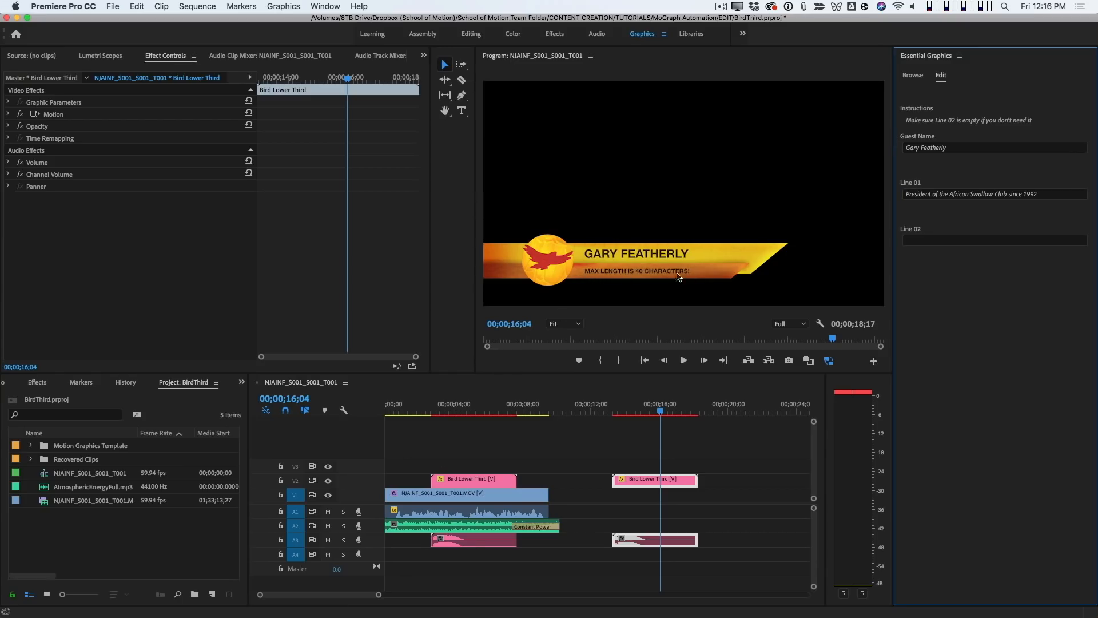
left_click(693, 441)
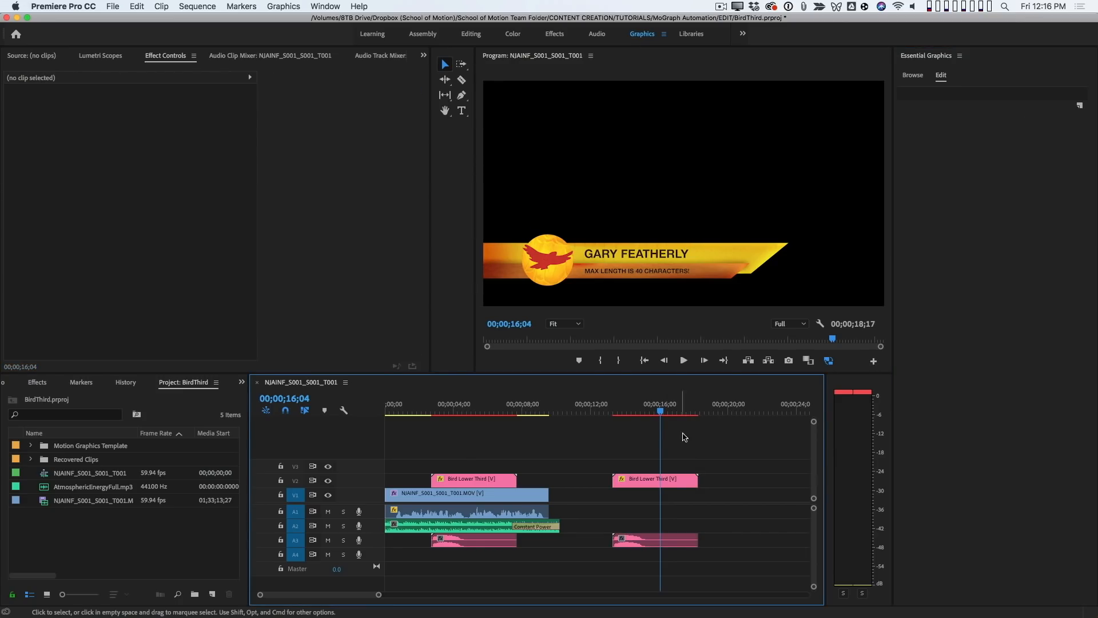
- Move the playhead back over the original lower third, around 00;00;03;56, to review it on the interview footage
left_click(456, 409)
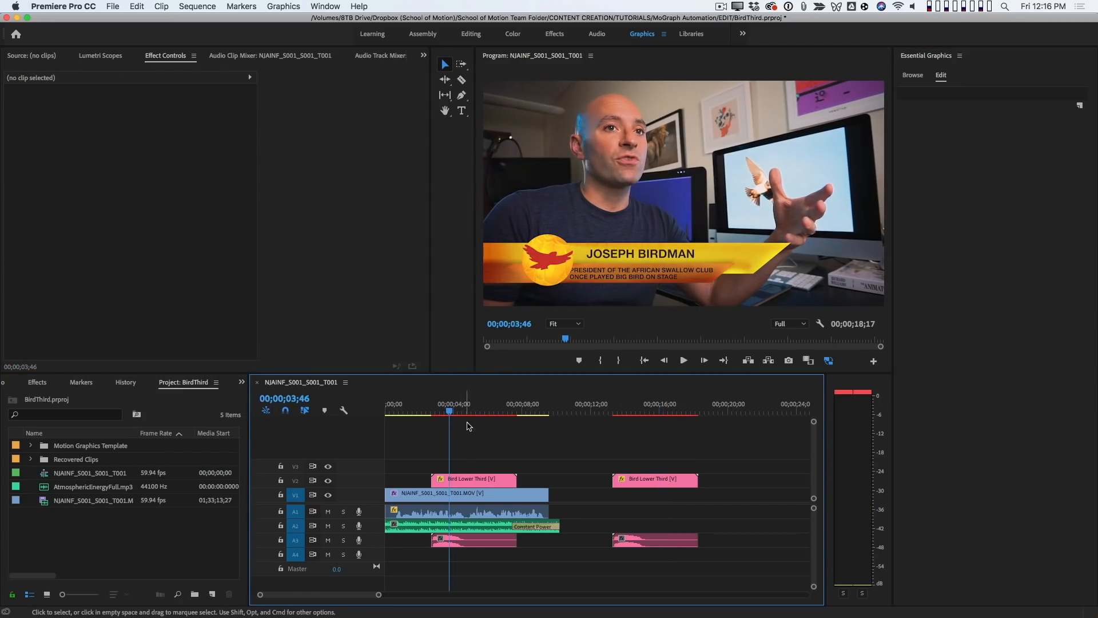
left_click(452, 410)
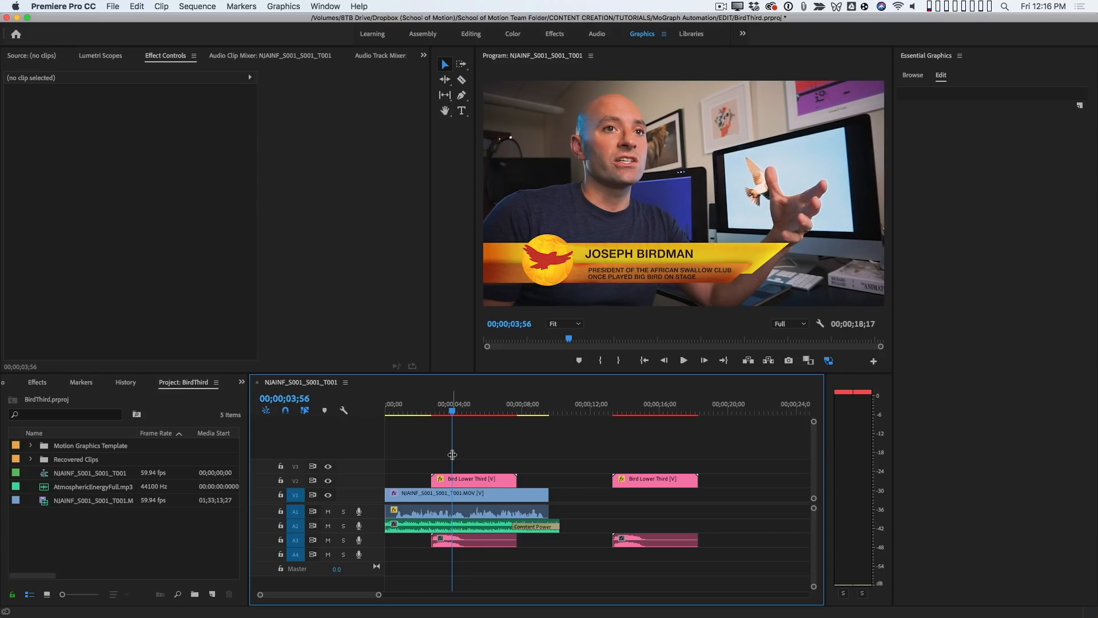
left_click(456, 410)
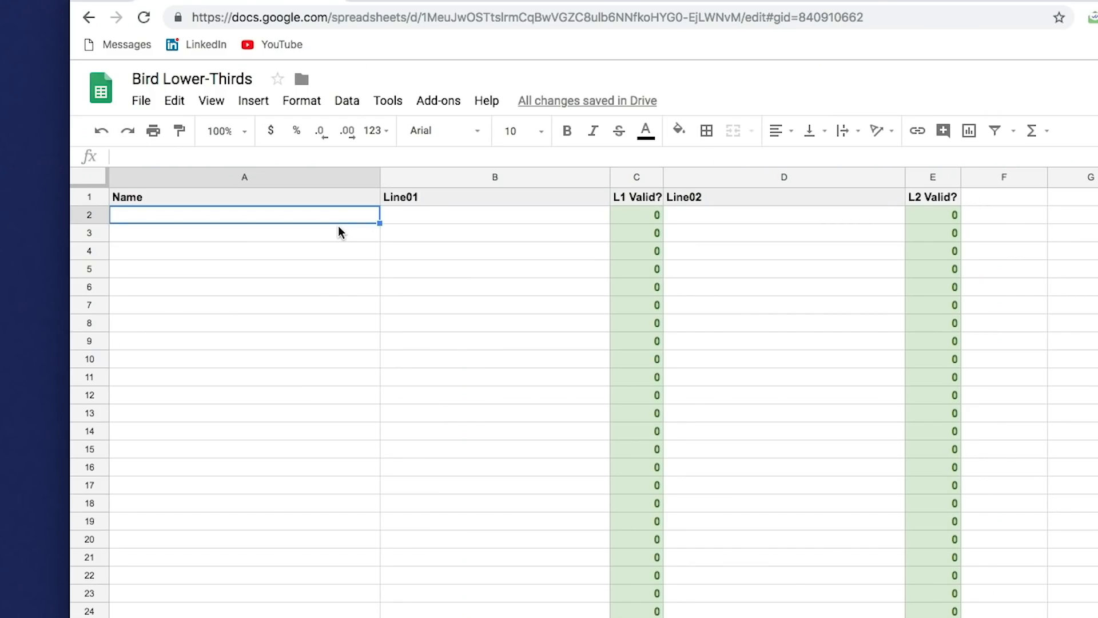
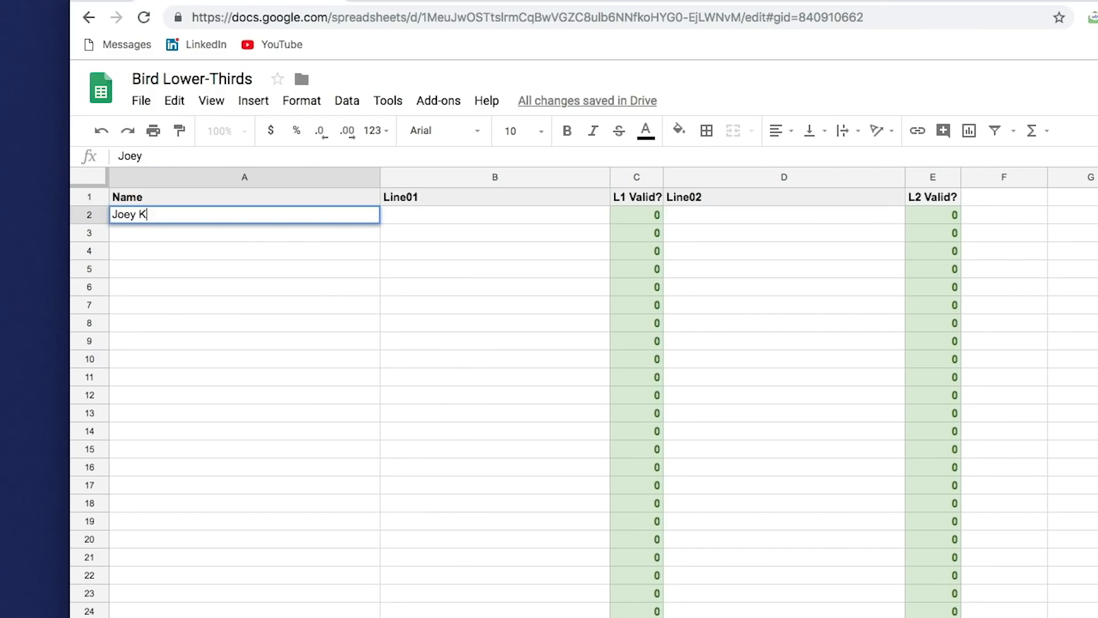
- In the Bird Lower-Thirds Google Sheet, enter the person's full name in cell A2 of Test Sheet
key("Tab")
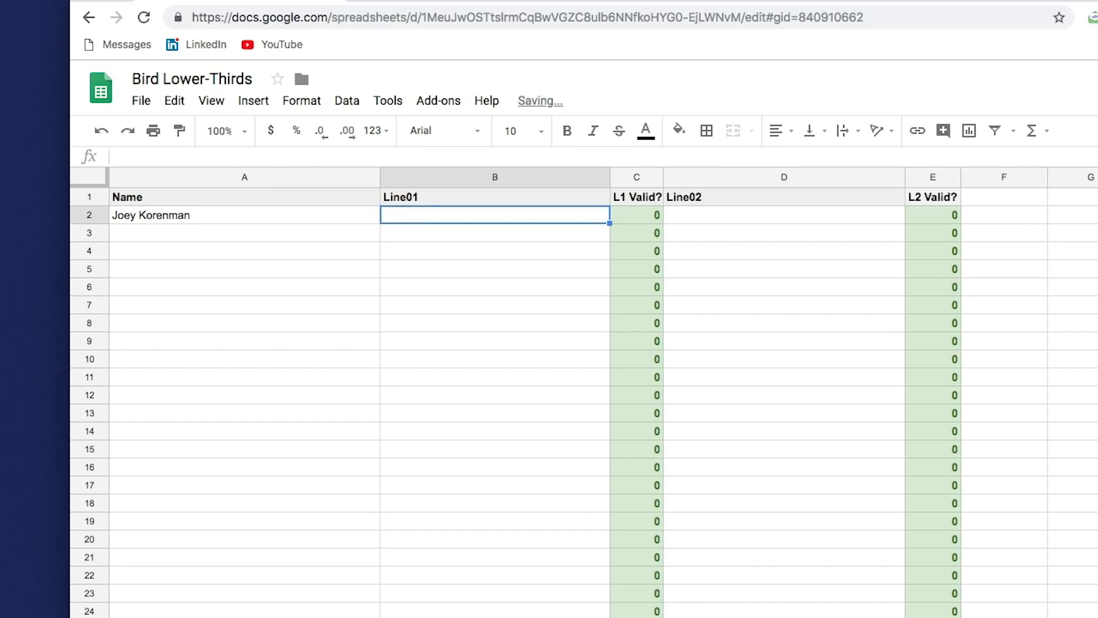
- Enter "Lover of birds. Eagle enthusiast." in Line01 cell B2 and inspect the formula in C2
type("Love")
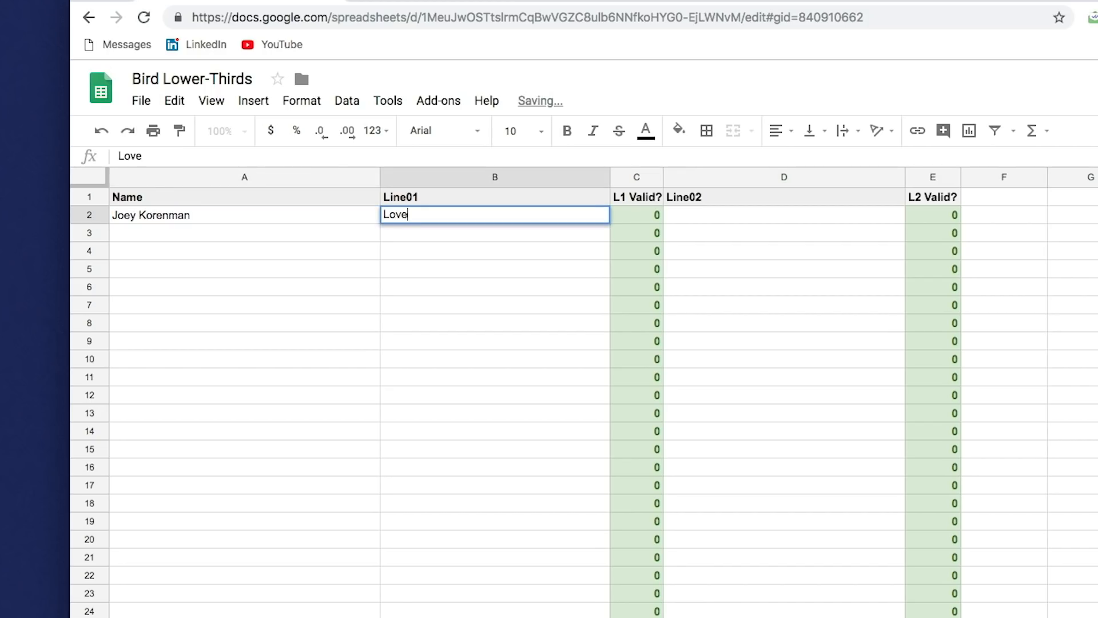
type("r of birds")
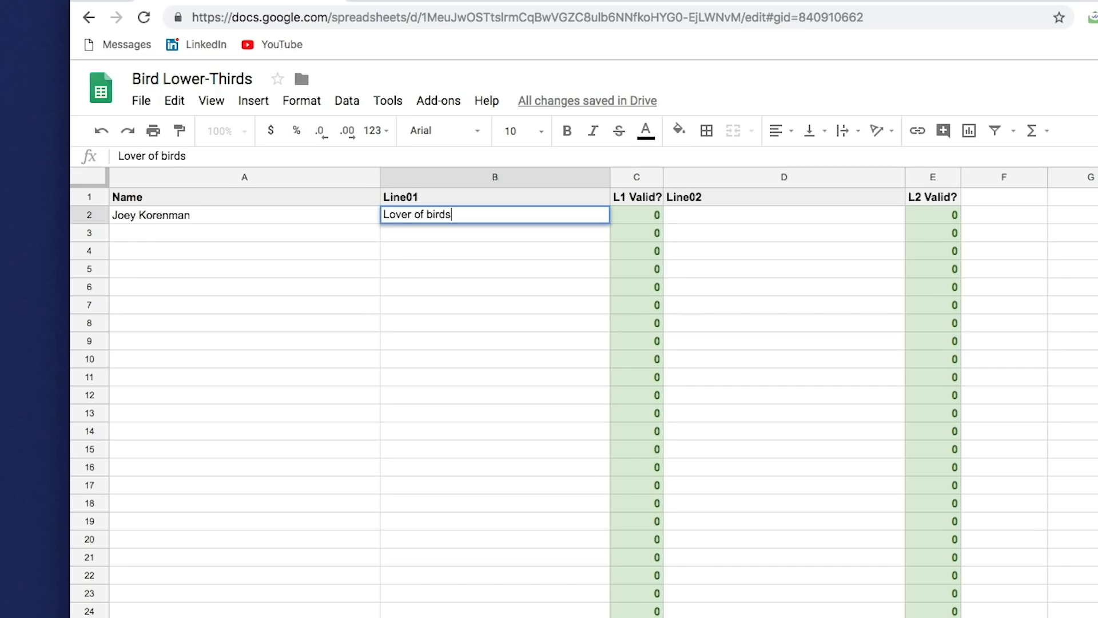
type(". Eagle enthusiast.")
key("Return")
key("Up")
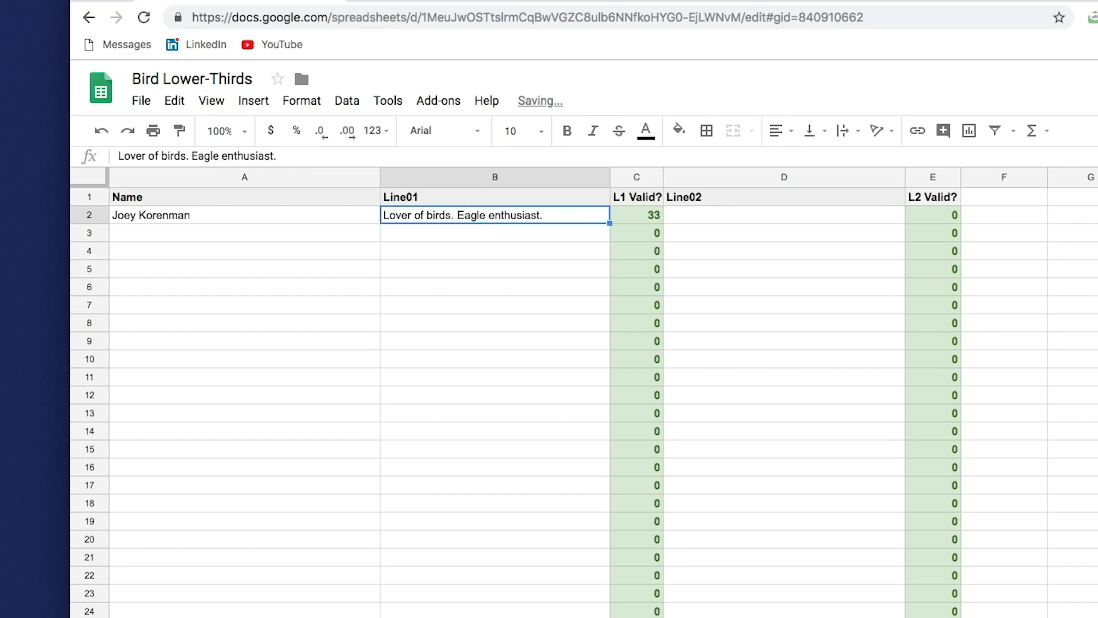
key("Right")
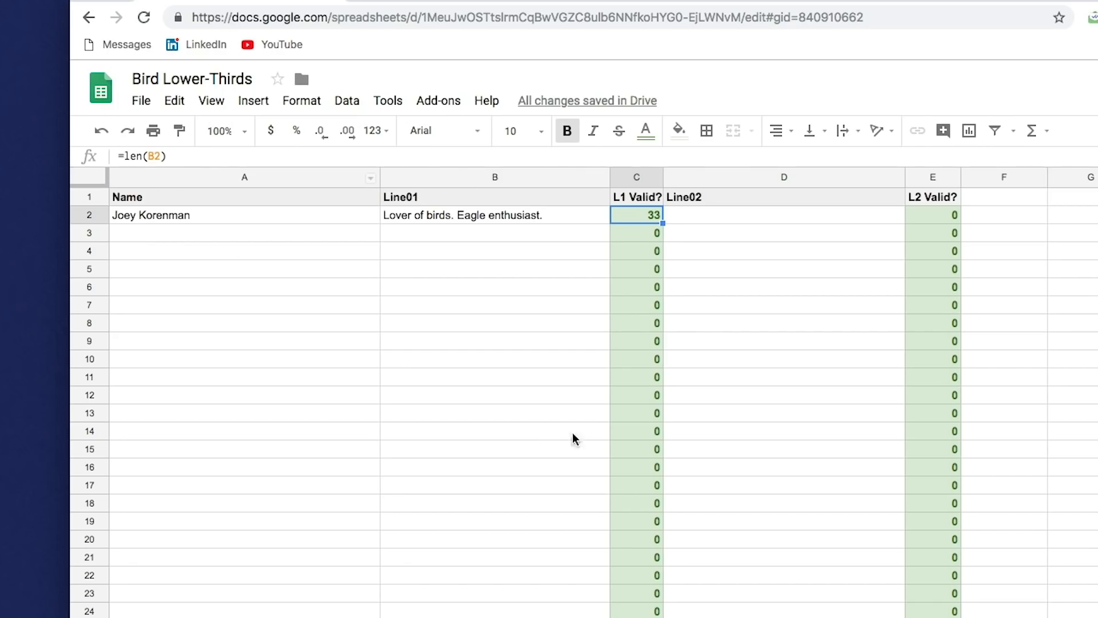
- Extend the Line01 text in cell B2 with "Makes great omelettes"
double_click(559, 216)
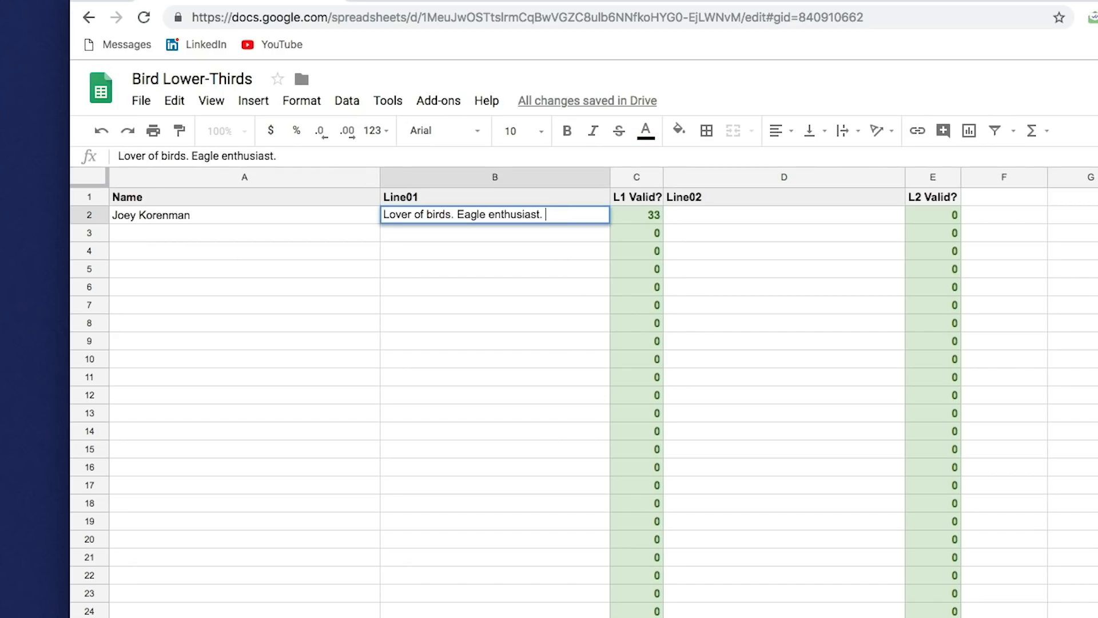
type("Makes great omelettes")
key("Return")
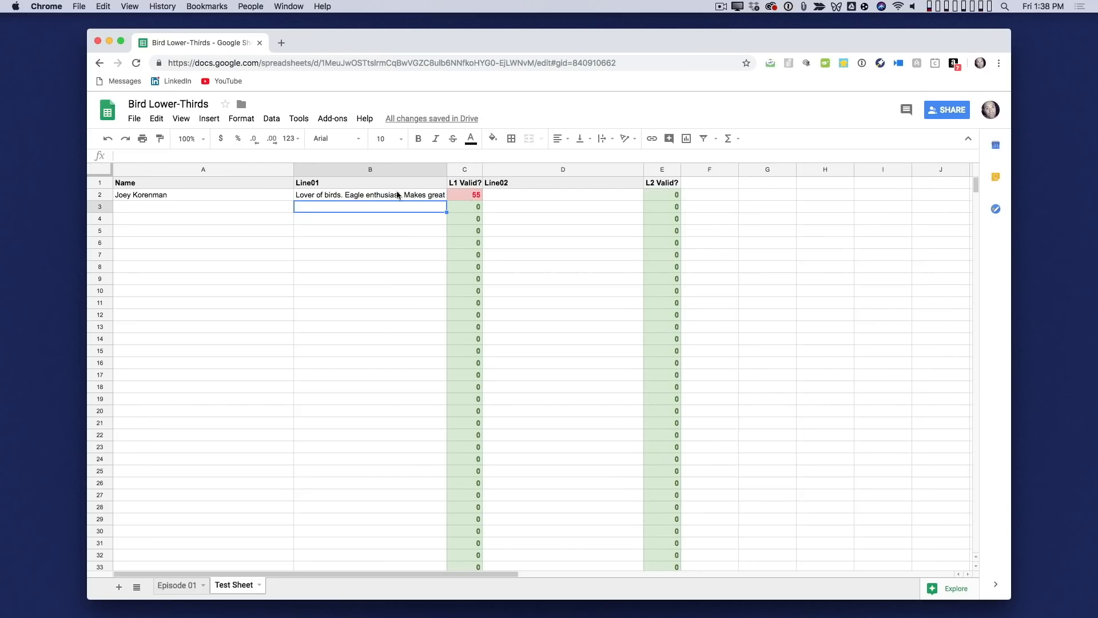
- Review the conditional formatting rule on the L1 Valid? cell C2, and switch to the Episode 01 sheet
left_click(466, 194)
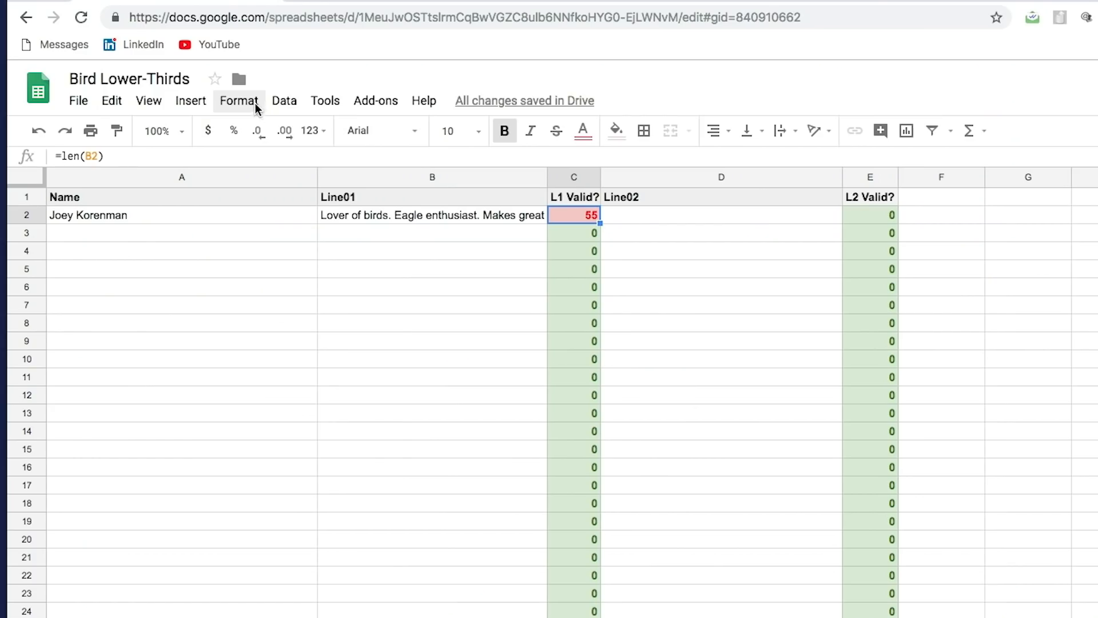
left_click(247, 119)
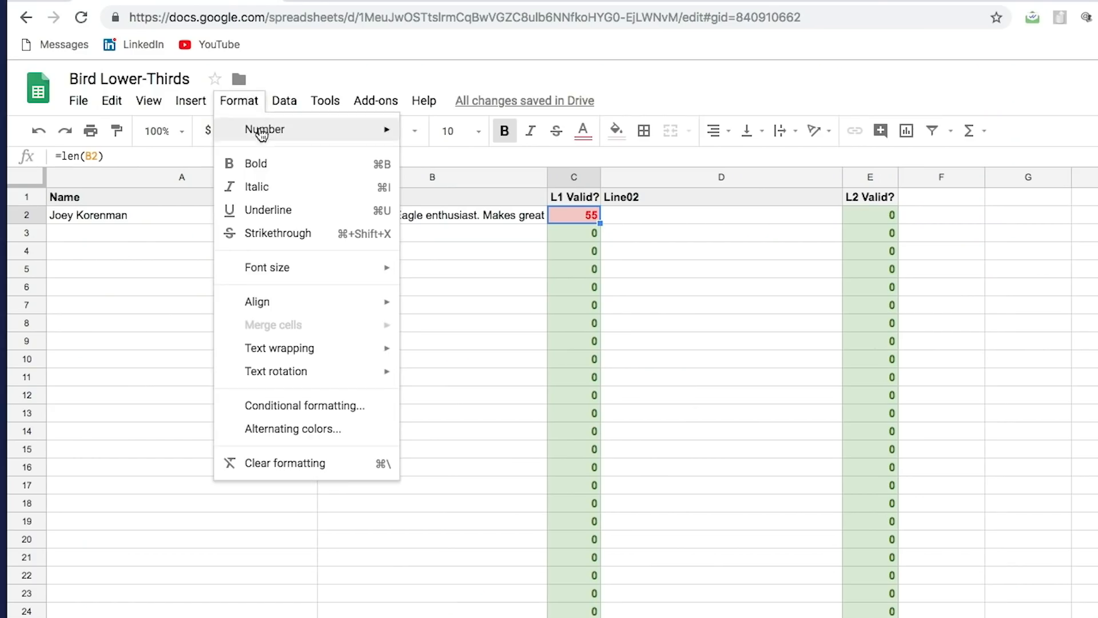
left_click(358, 407)
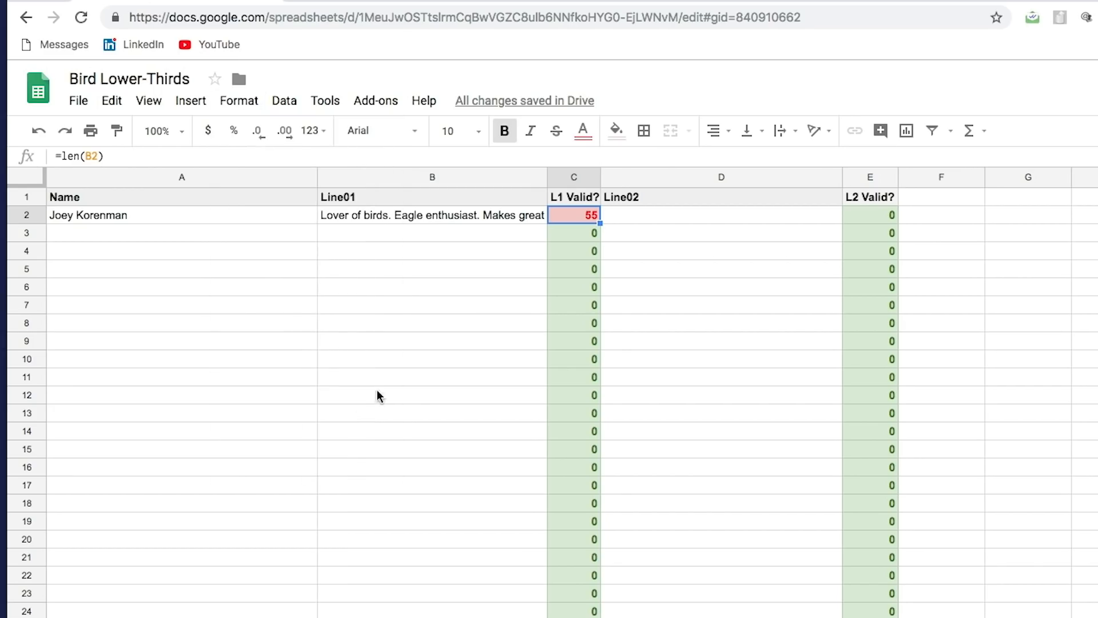
left_click(864, 207)
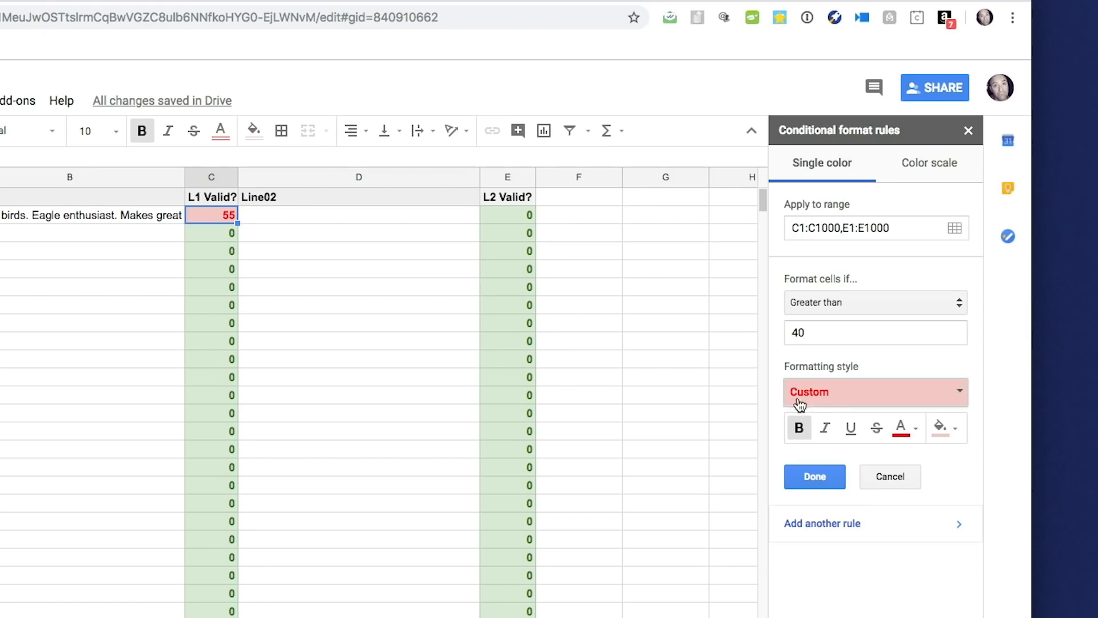
left_click(891, 484)
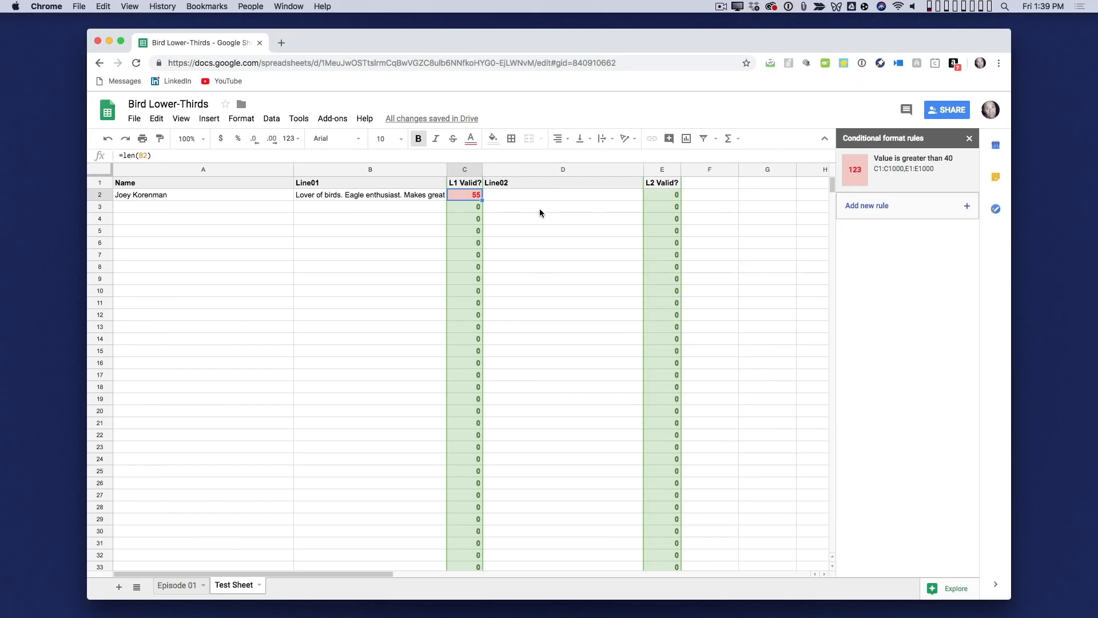
left_click(540, 210)
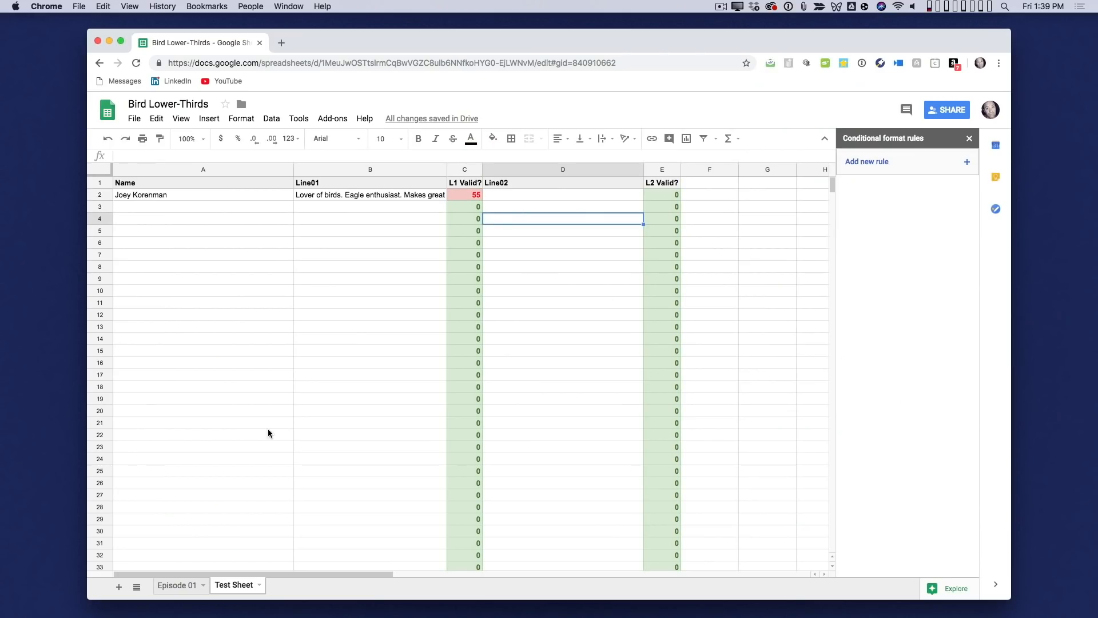
left_click(178, 585)
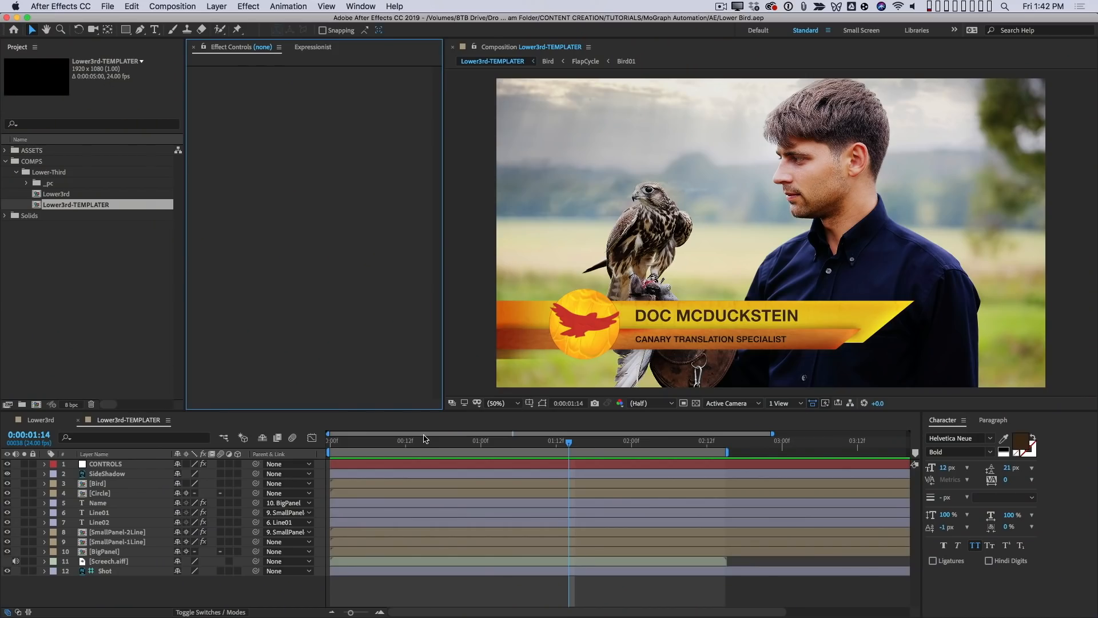
- Switch to After Effects, open the Templater 2 script panel, and locate the Dataclay Templater Settings effect
left_click(365, 7)
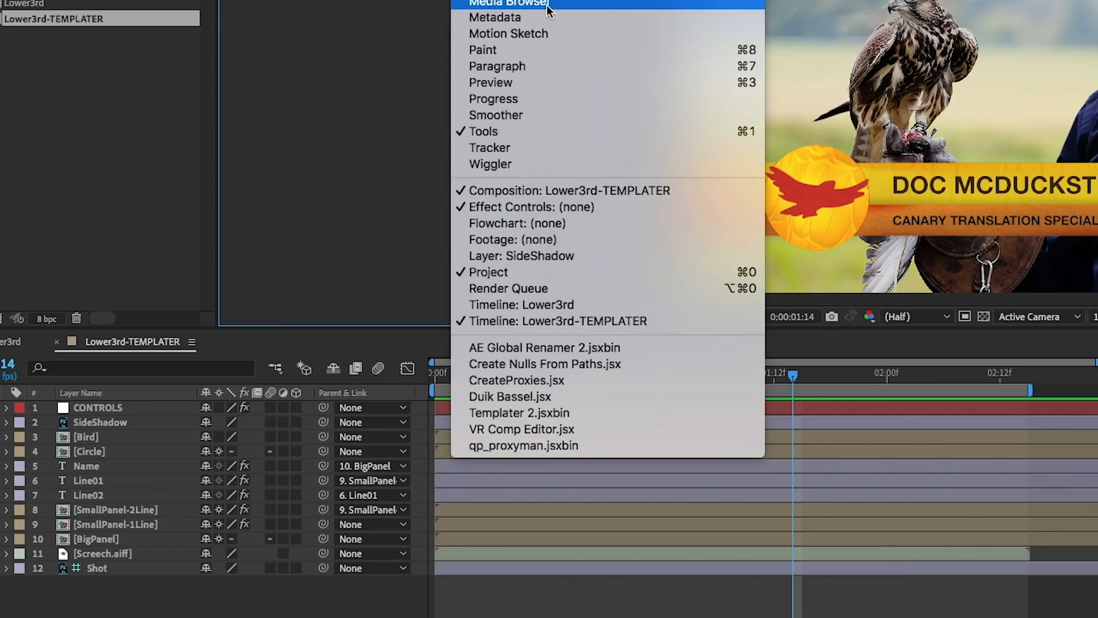
left_click(554, 412)
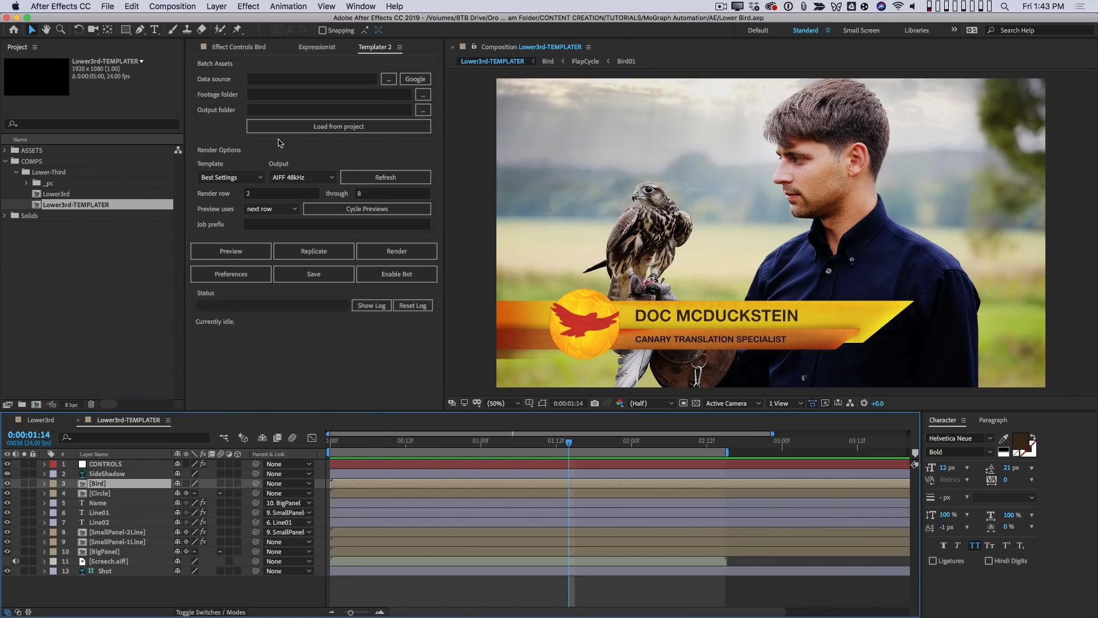
left_click(254, 6)
mouse_move(366, 136)
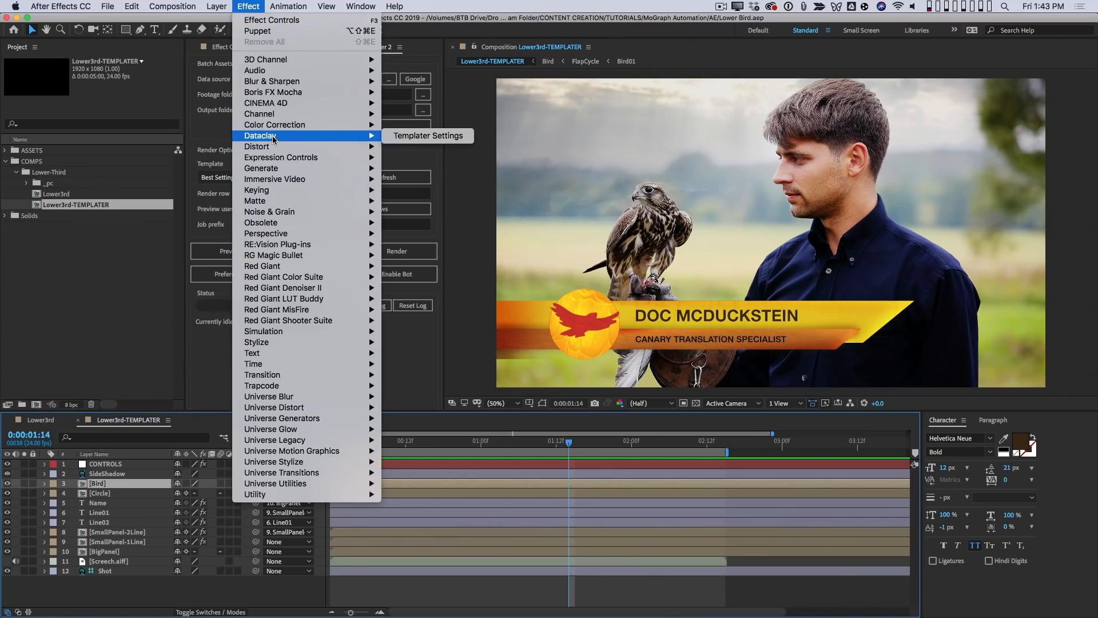
left_click(440, 136)
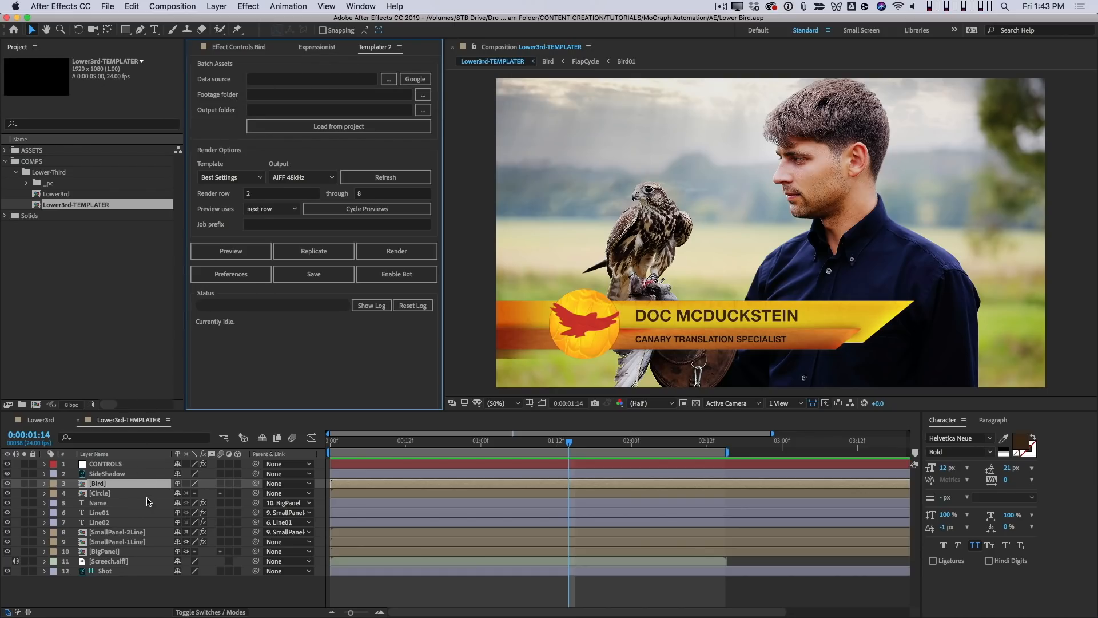
- Set Templater's data source to the Episode 01 worksheet of the Bird Lower-Thirds Google Sheet
left_click(116, 504)
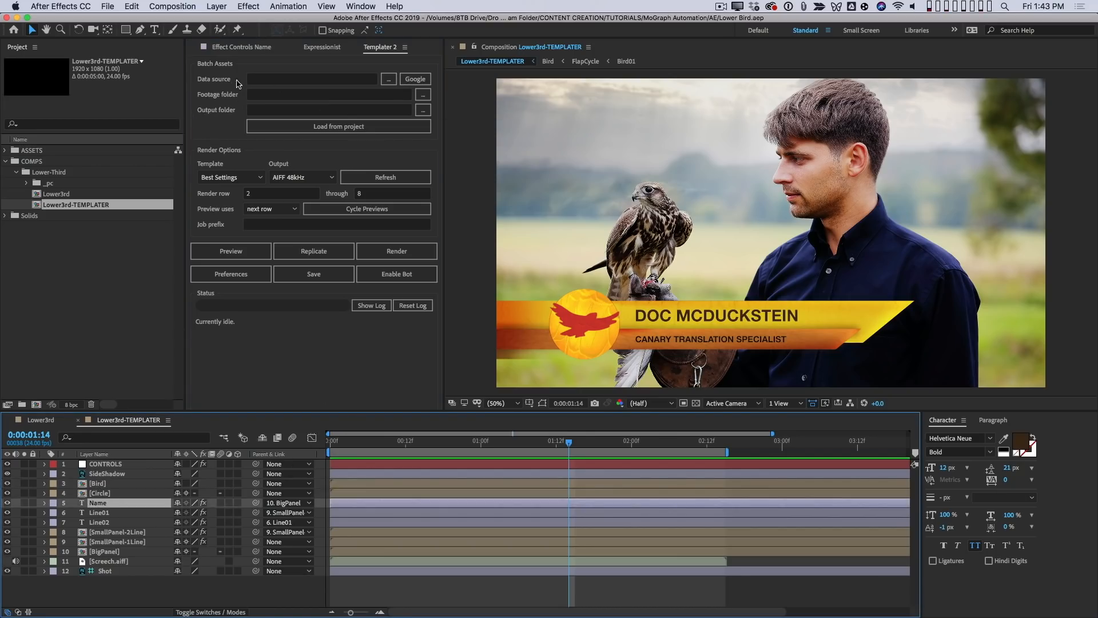
mouse_move(355, 82)
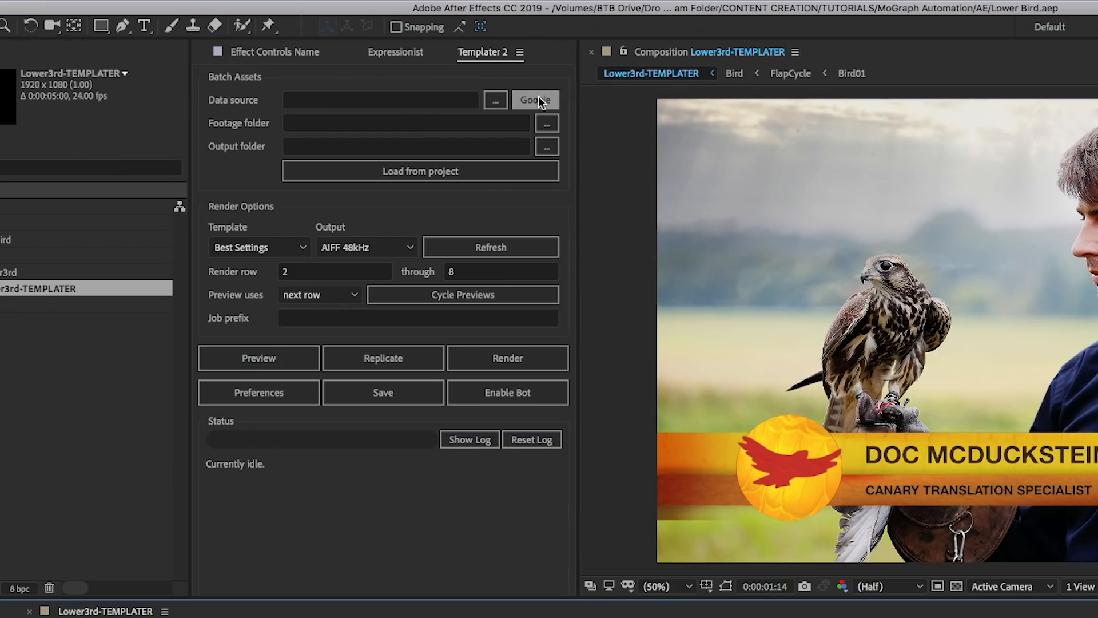
left_click(539, 101)
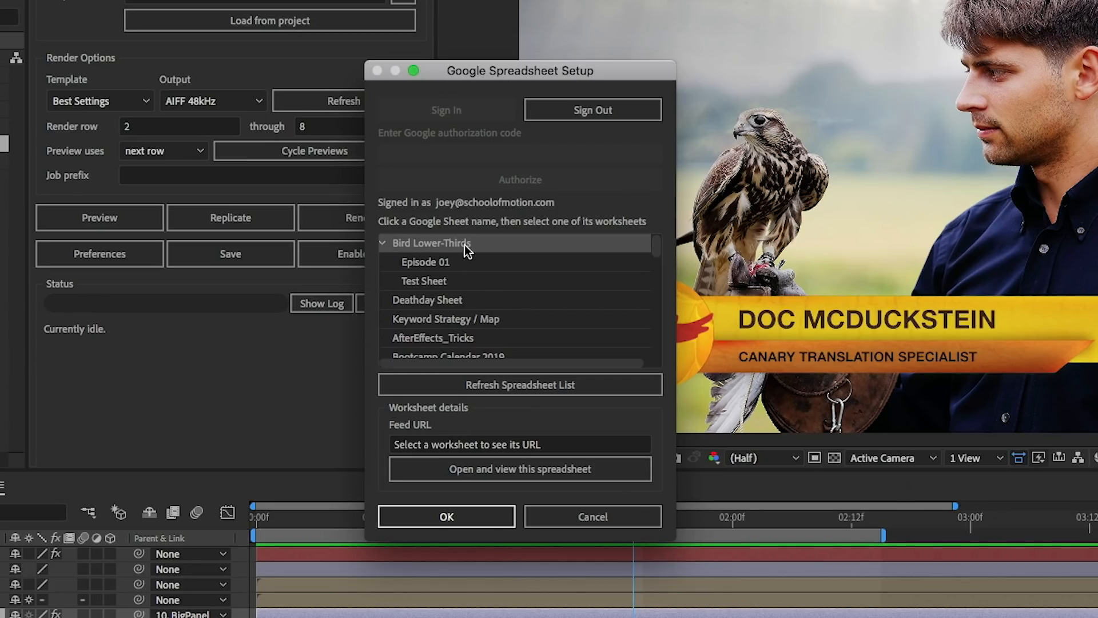
left_click(432, 263)
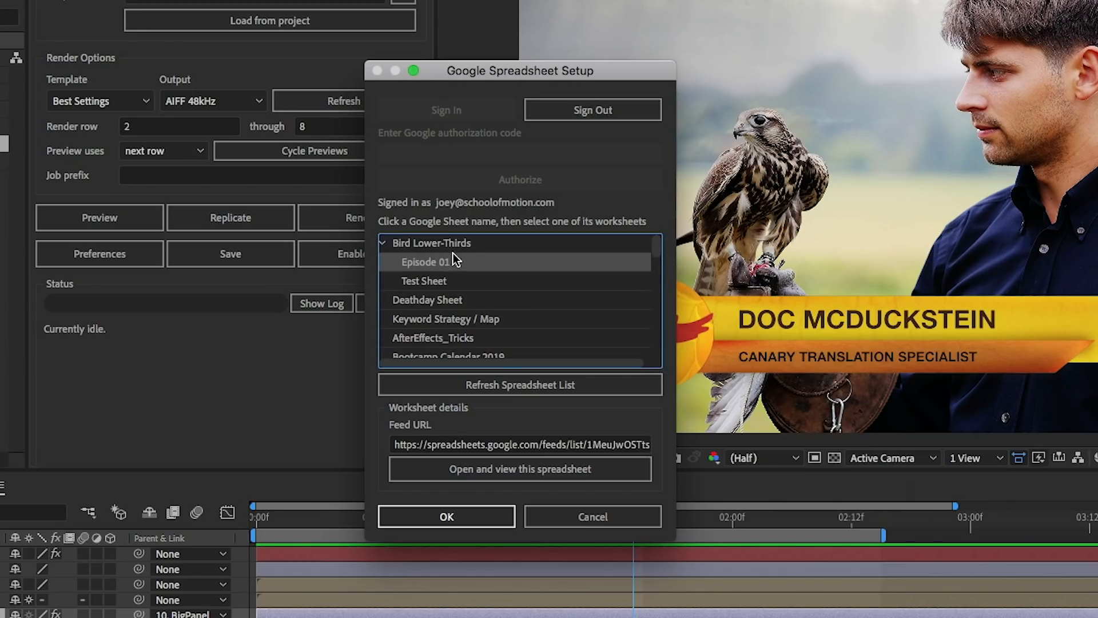
left_click(458, 518)
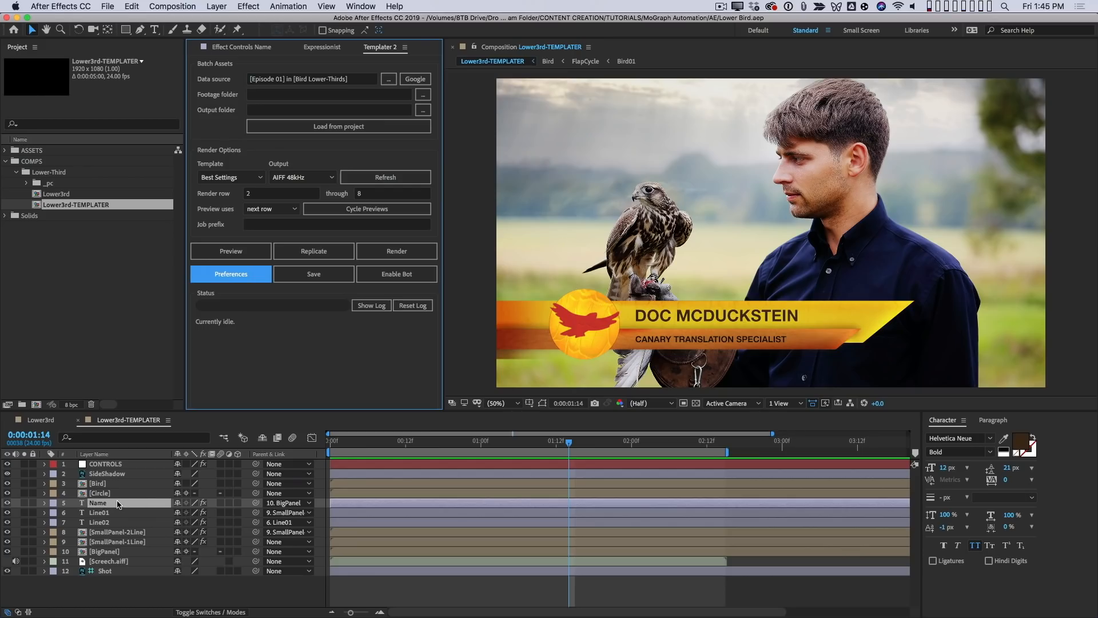
- Apply the Templater Settings effect to the Name text layer and inspect its Layout and Time options
left_click(252, 7)
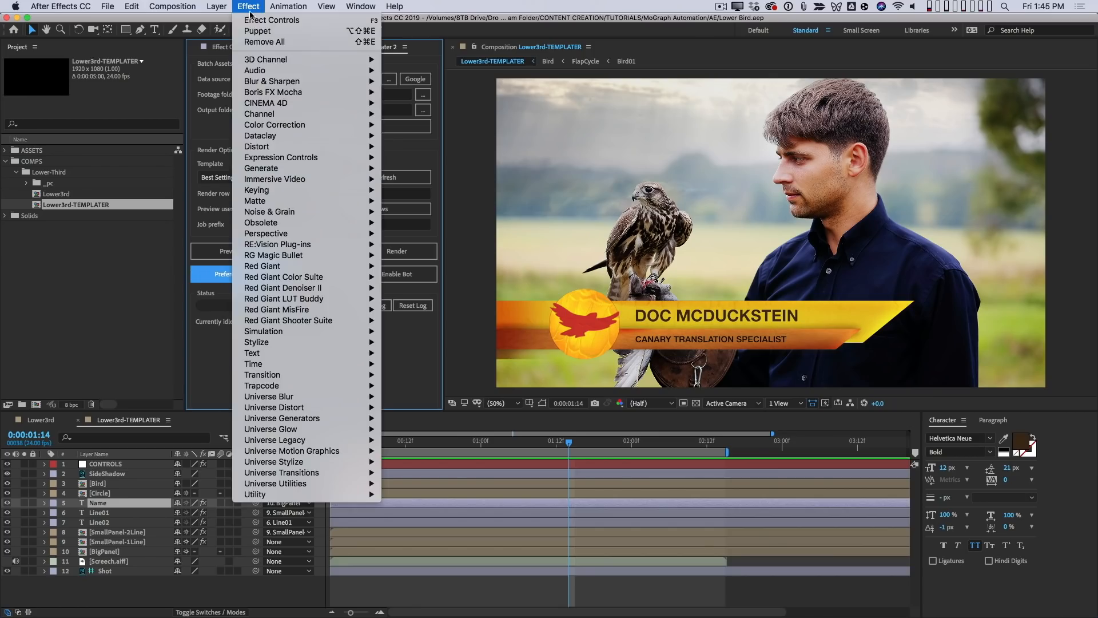
mouse_move(279, 142)
left_click(440, 136)
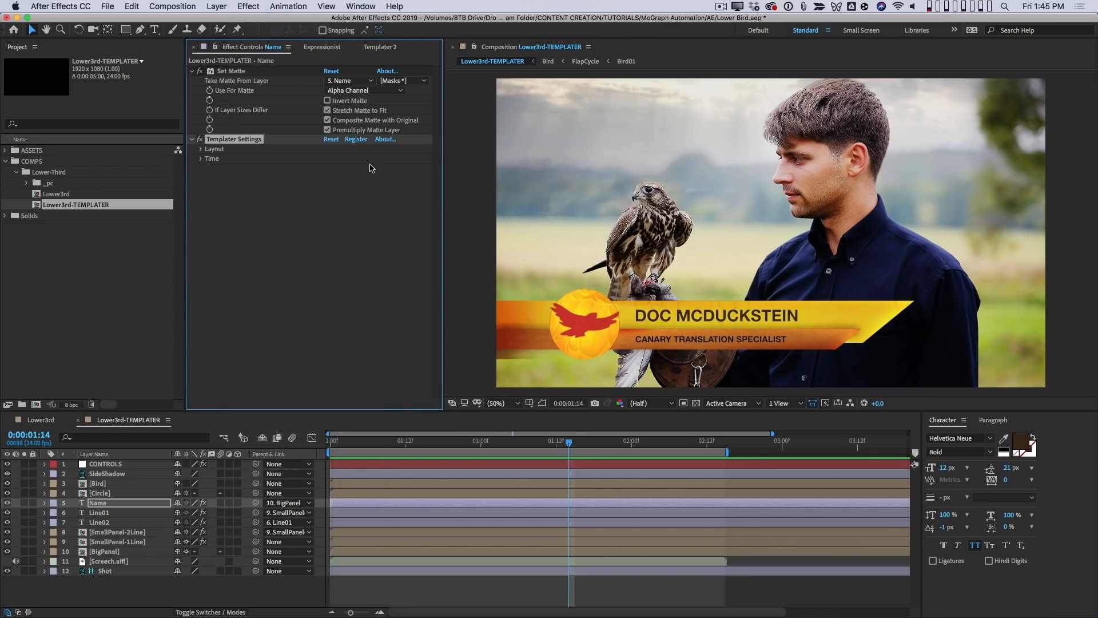
left_click(201, 149)
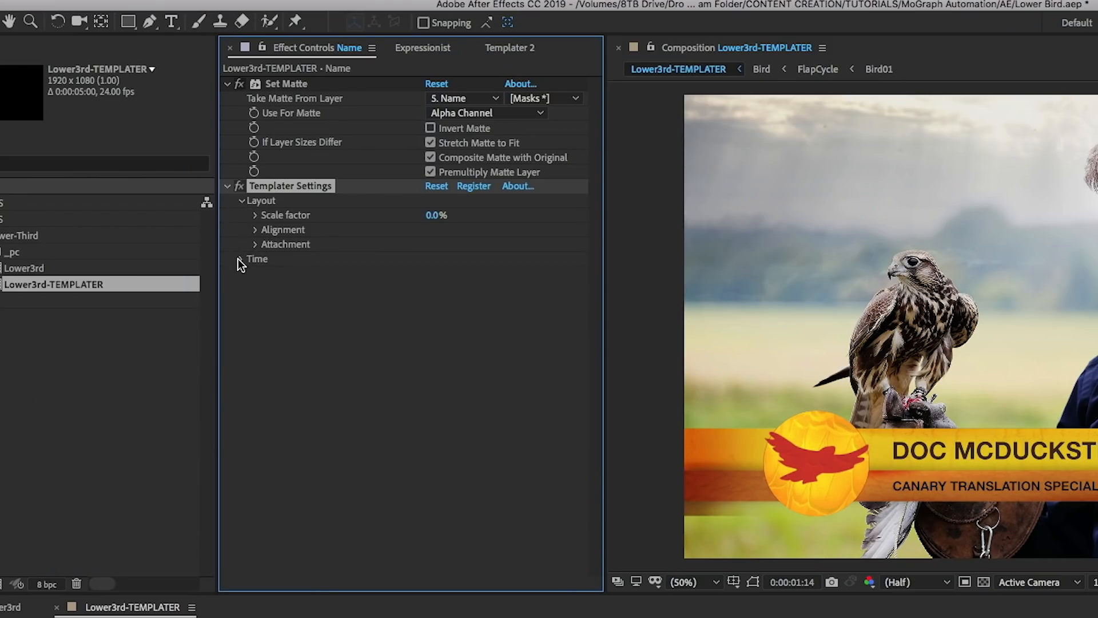
left_click(240, 259)
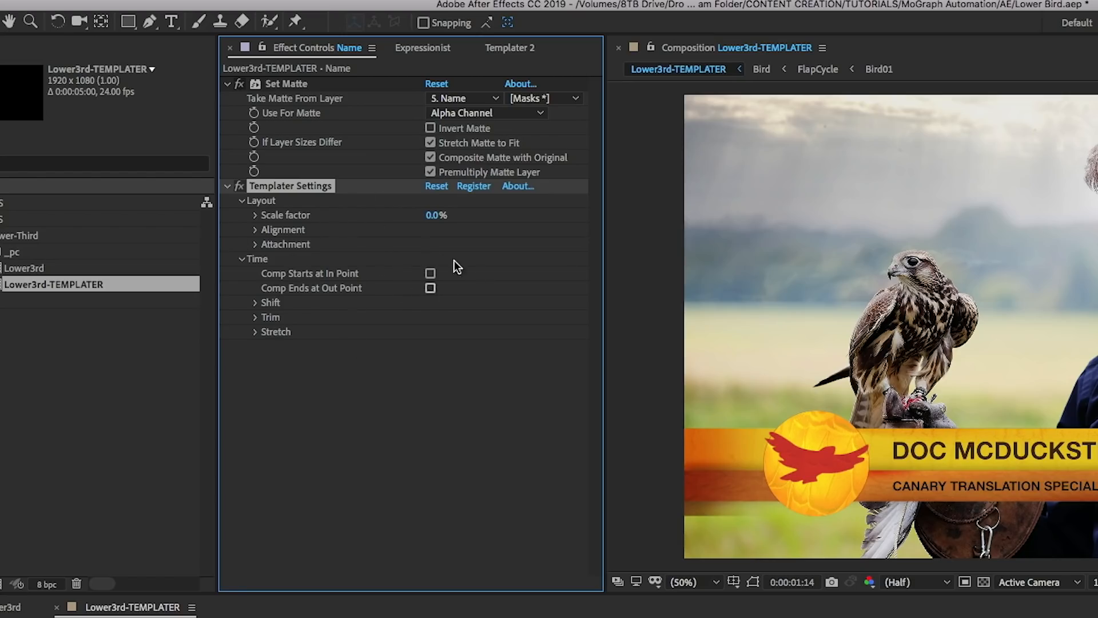
left_click(242, 200)
left_click(241, 260)
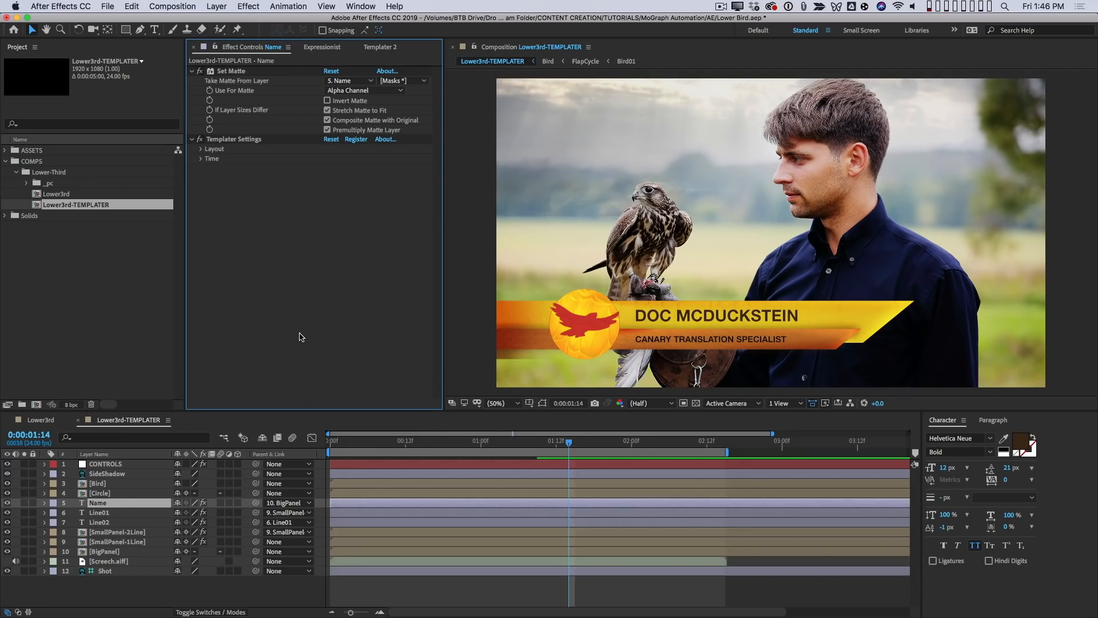
- Set Templater's render row range to end at row 27
key("super+Tab")
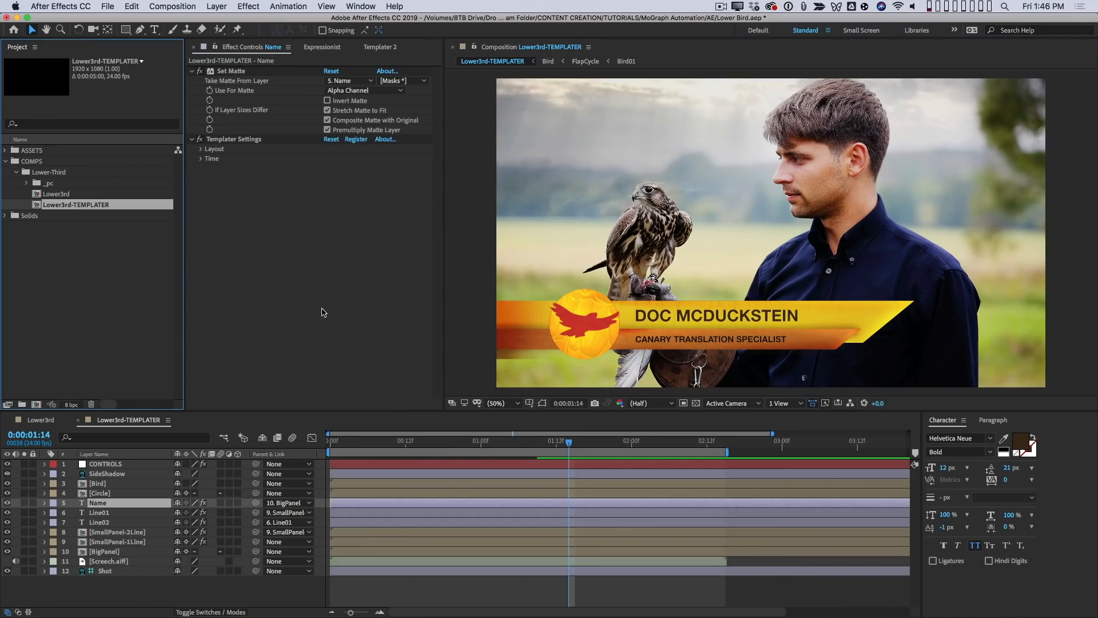
left_click(380, 47)
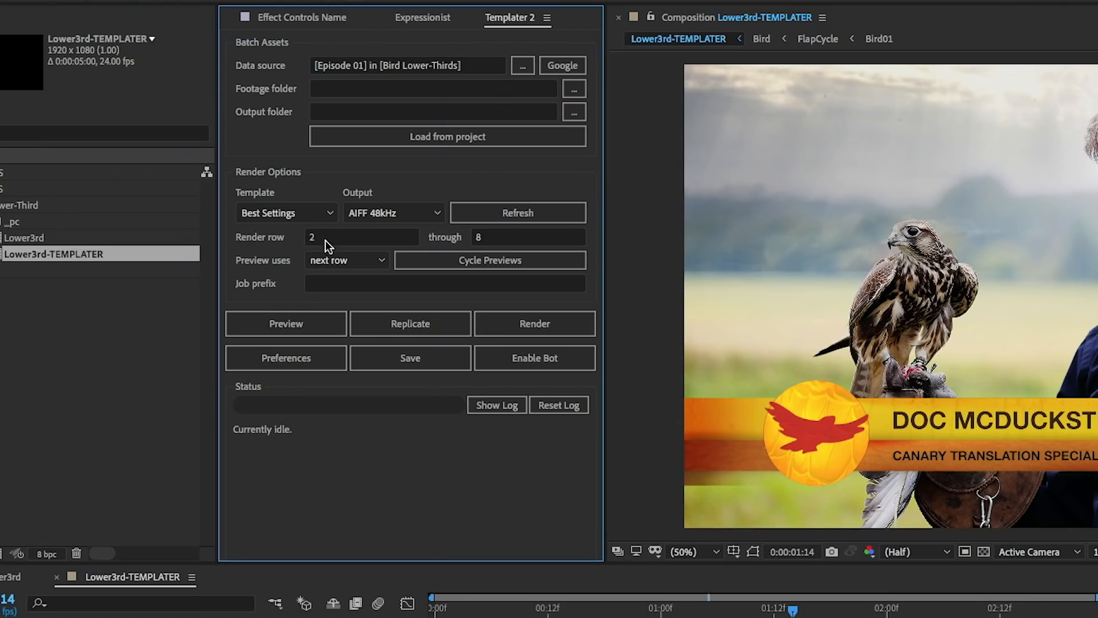
left_click(538, 238)
type("27")
key("Return")
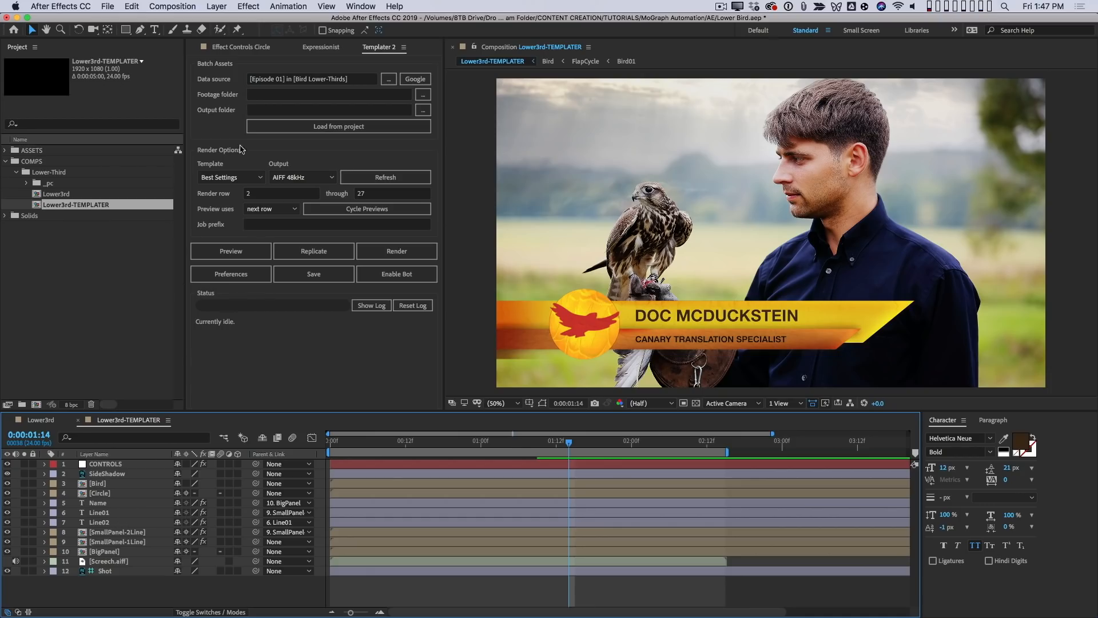
- Check the Templater Settings effect on the Name layer, and select the Line01 and Line02 text layers
left_click(116, 502)
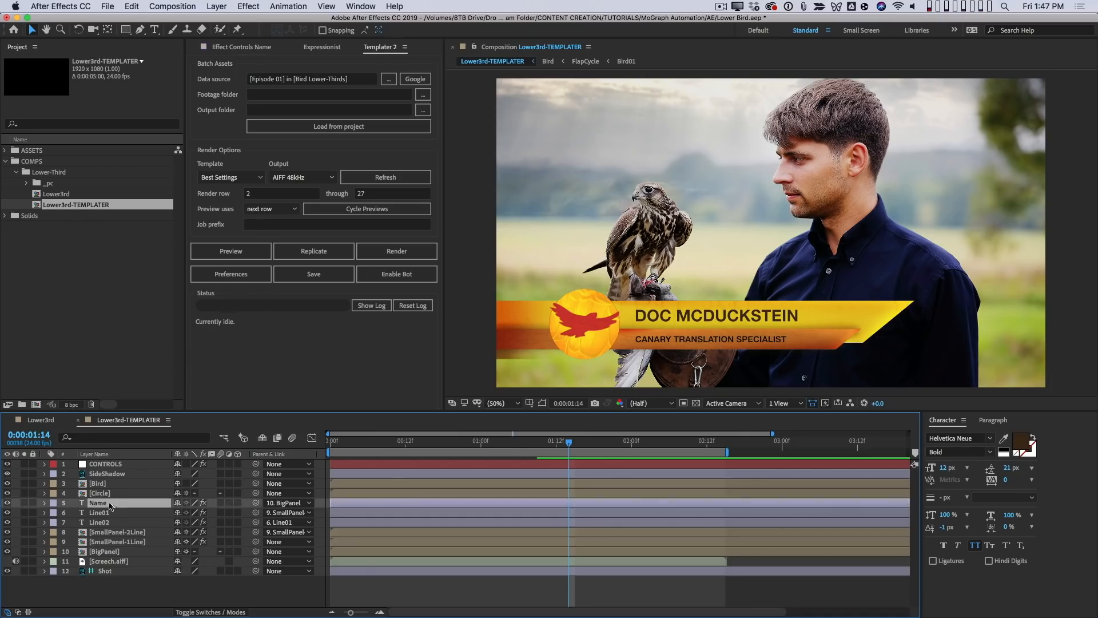
key("e")
left_click(111, 522)
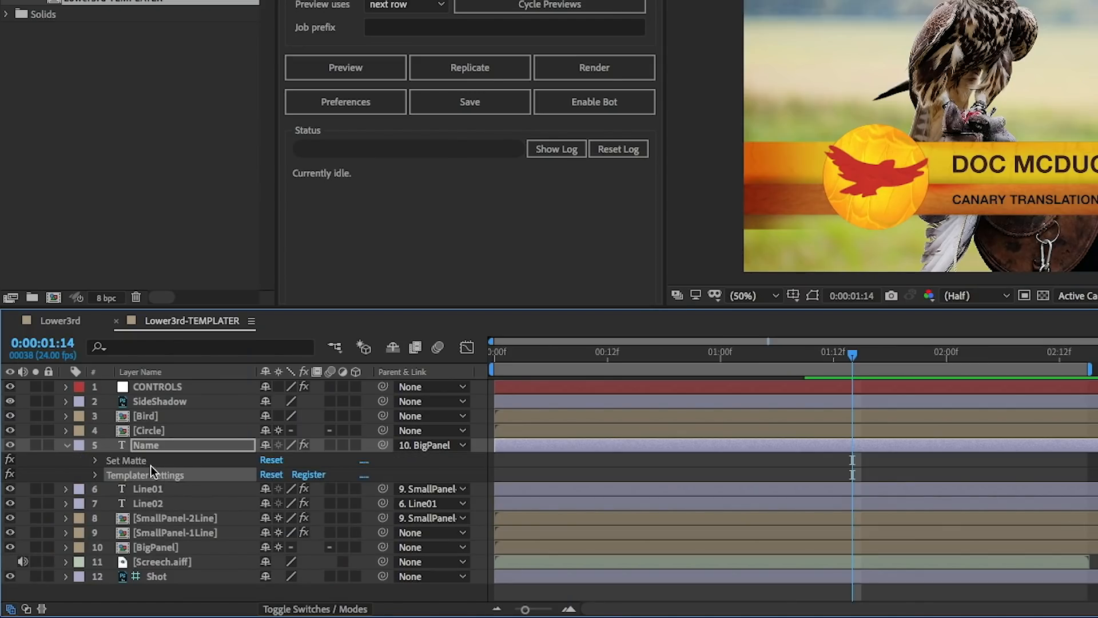
left_click(66, 446)
left_click(150, 460)
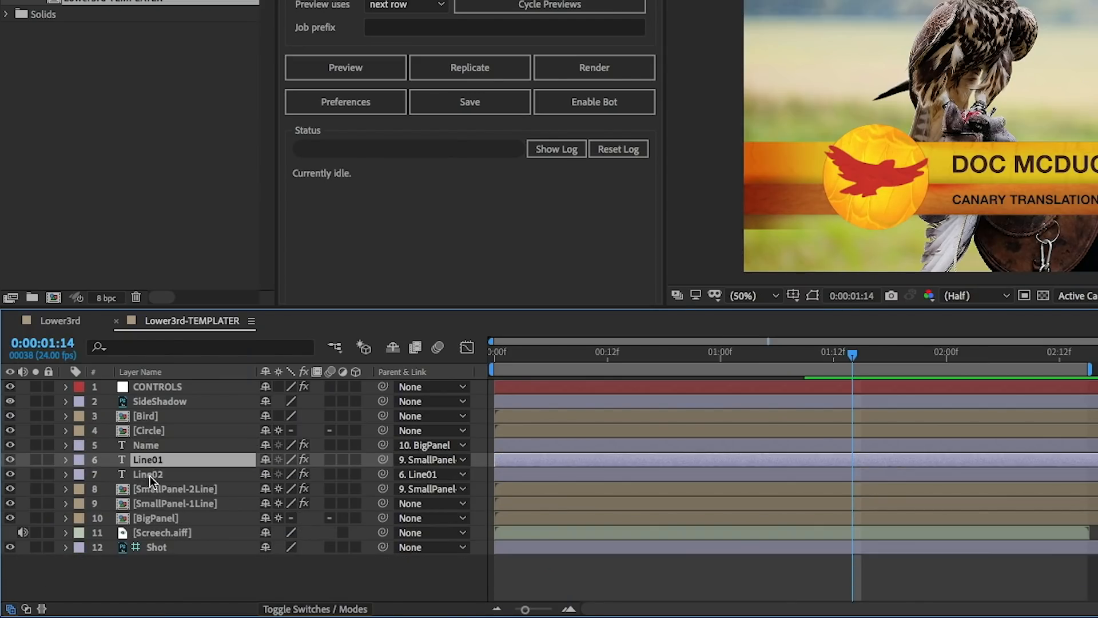
left_click(150, 474, "shift")
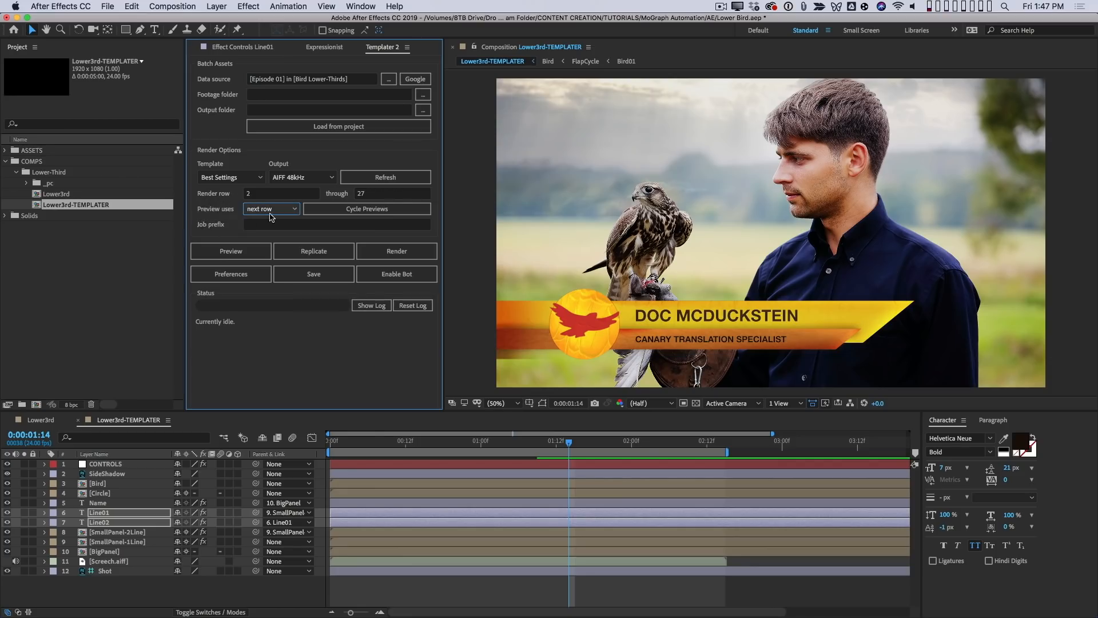
- With previews using the next row, preview two sheet rows in the lower third, and cycle through further rows before stopping
left_click(235, 252)
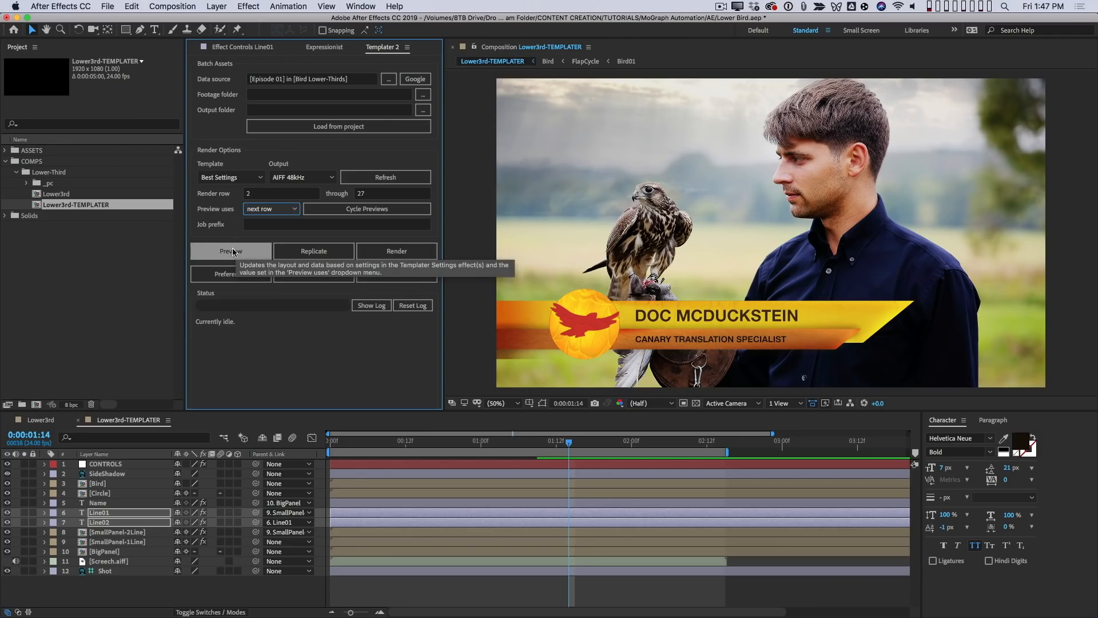
left_click(289, 209)
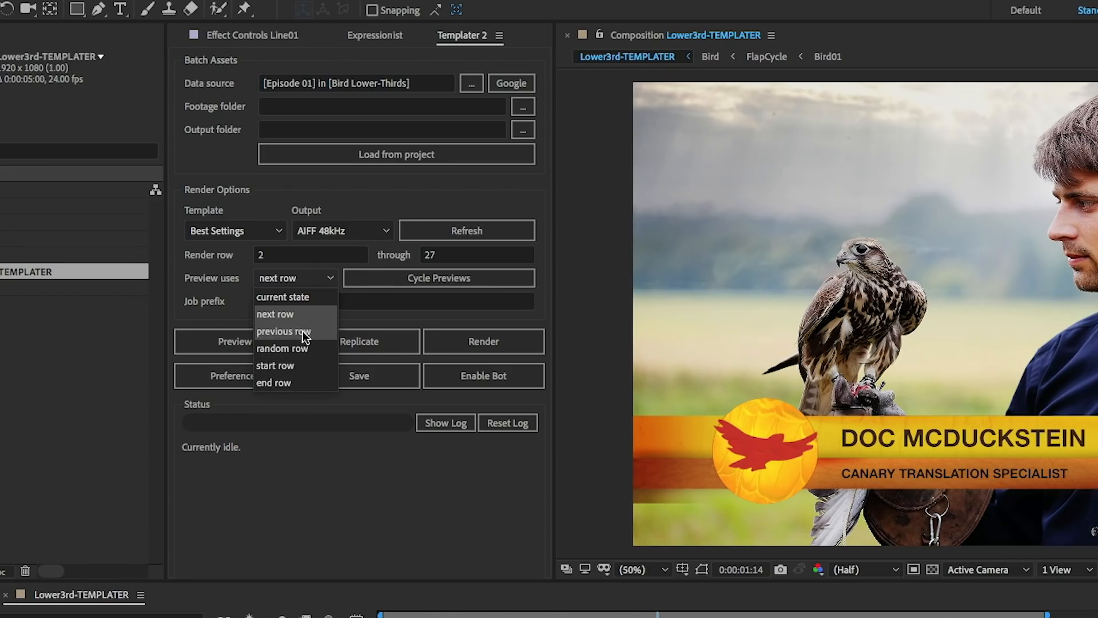
left_click(293, 314)
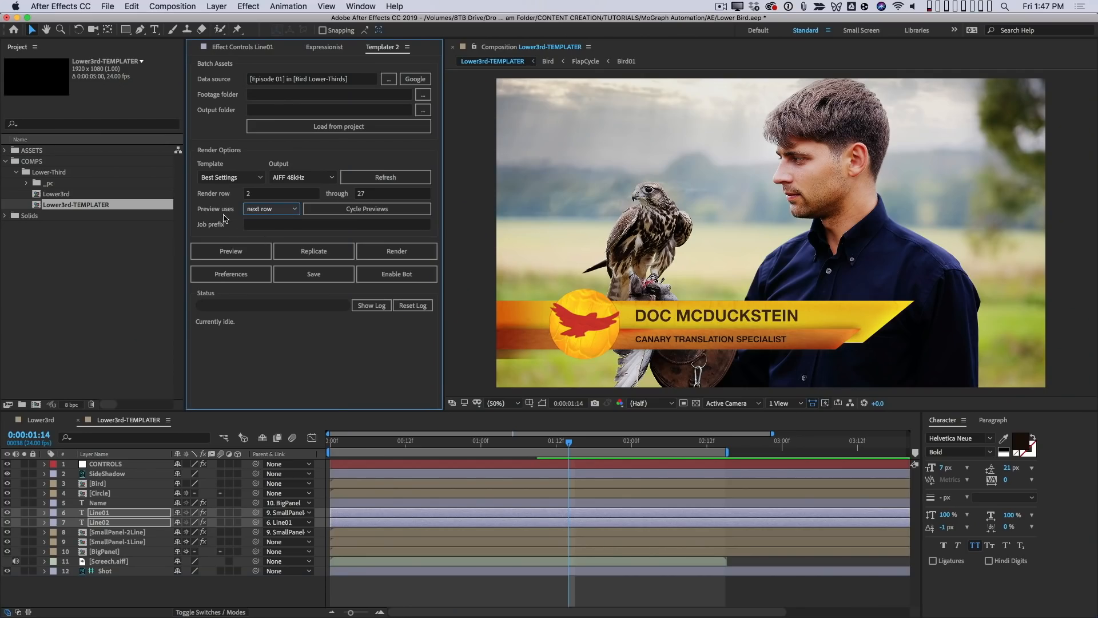
left_click(232, 247)
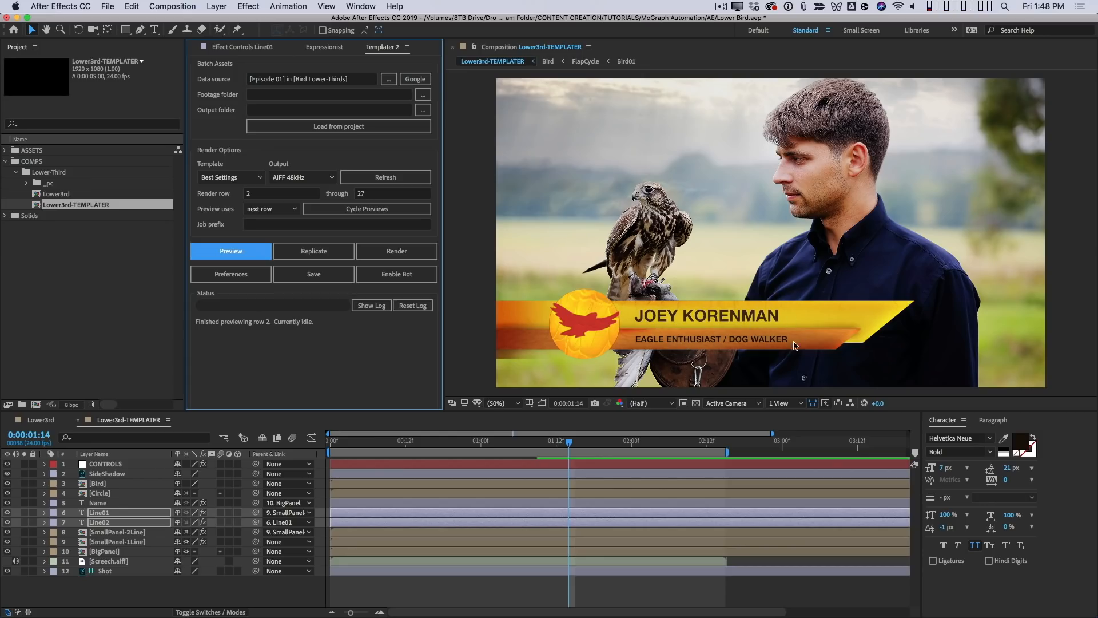
left_click(240, 253)
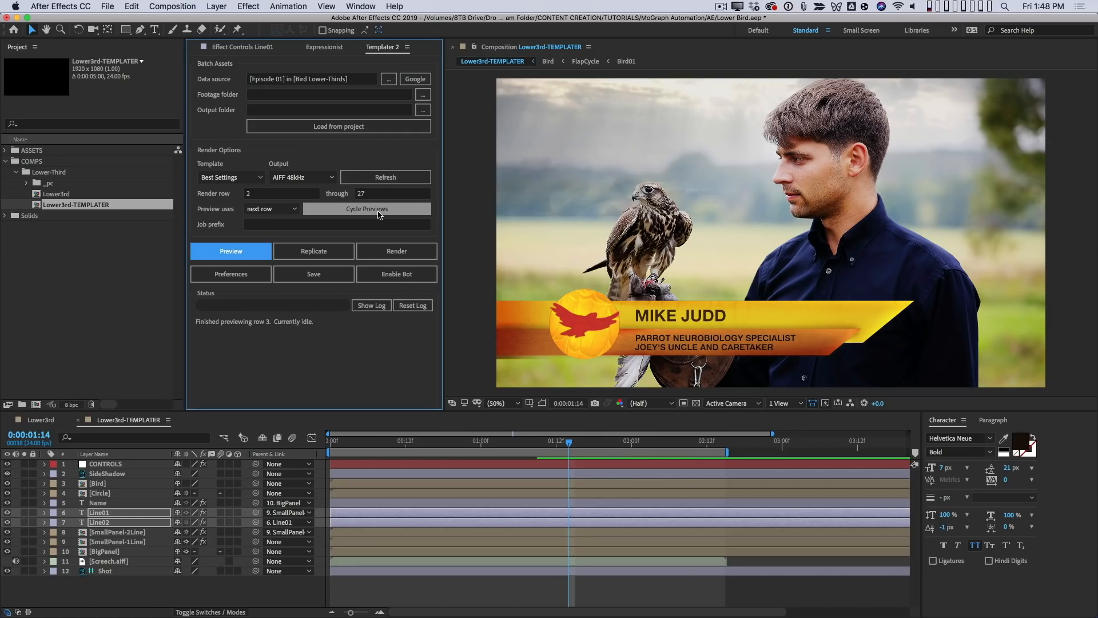
left_click(377, 210)
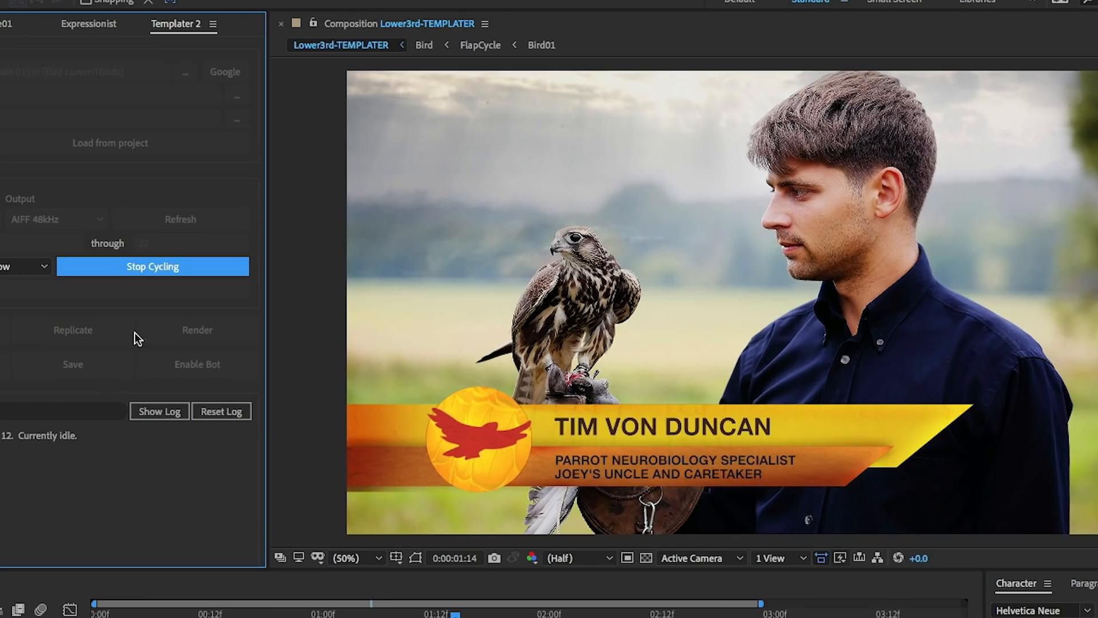
left_click(172, 268)
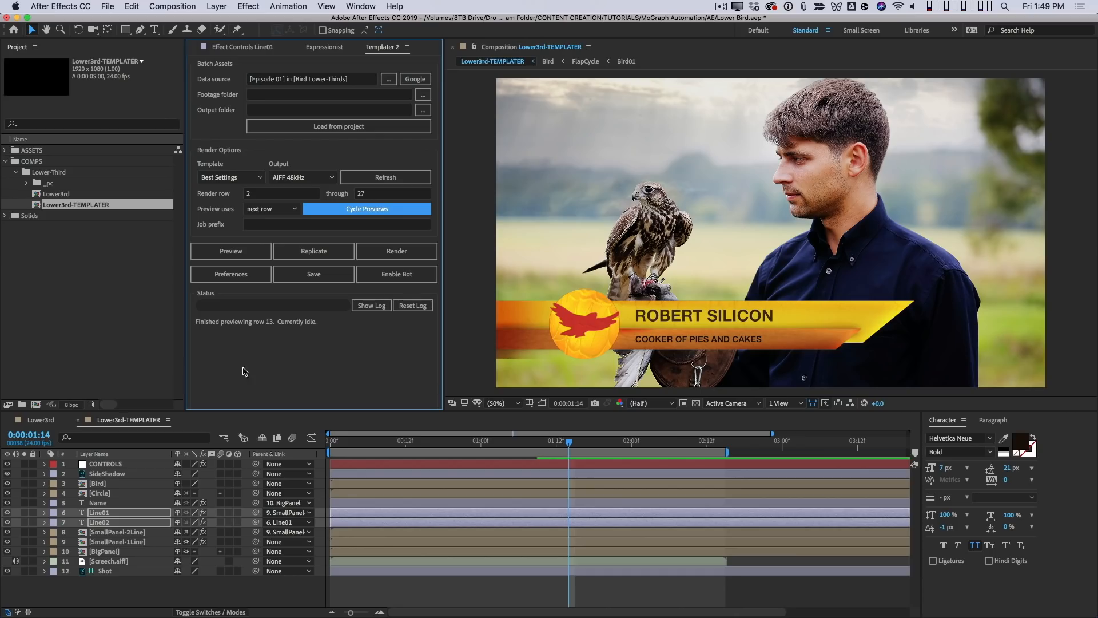
- In Templater's preferences, target the Lower3rd-TEMPLATER composition and disable sending replicates to Adobe Media Encoder
left_click(253, 278)
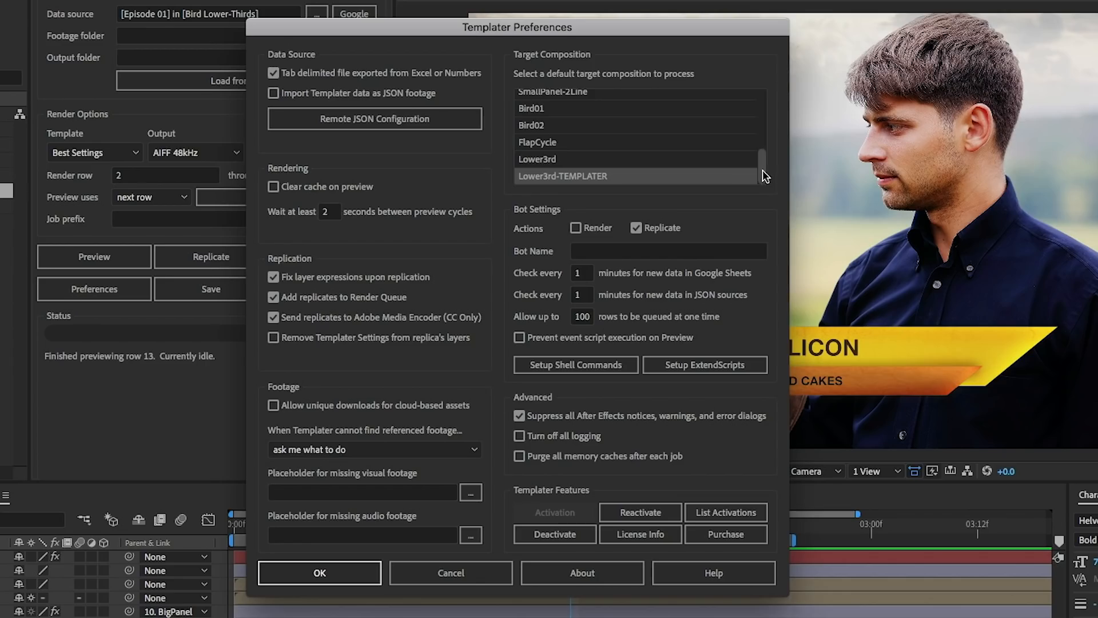
left_click(600, 177)
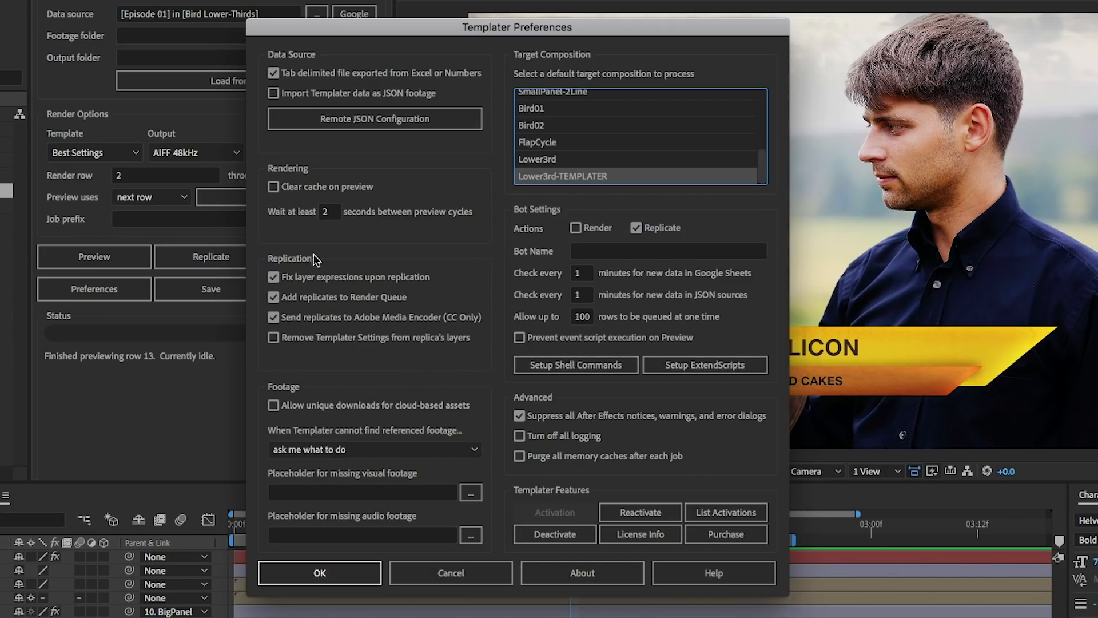
left_click_drag(460, 26, 607, 1)
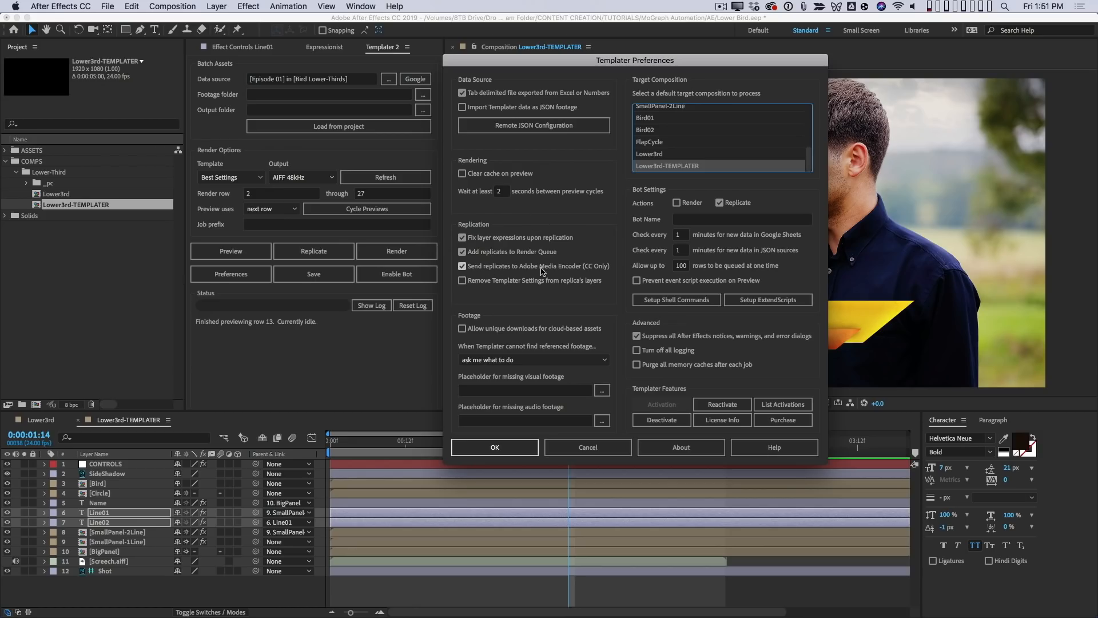
left_click(584, 268)
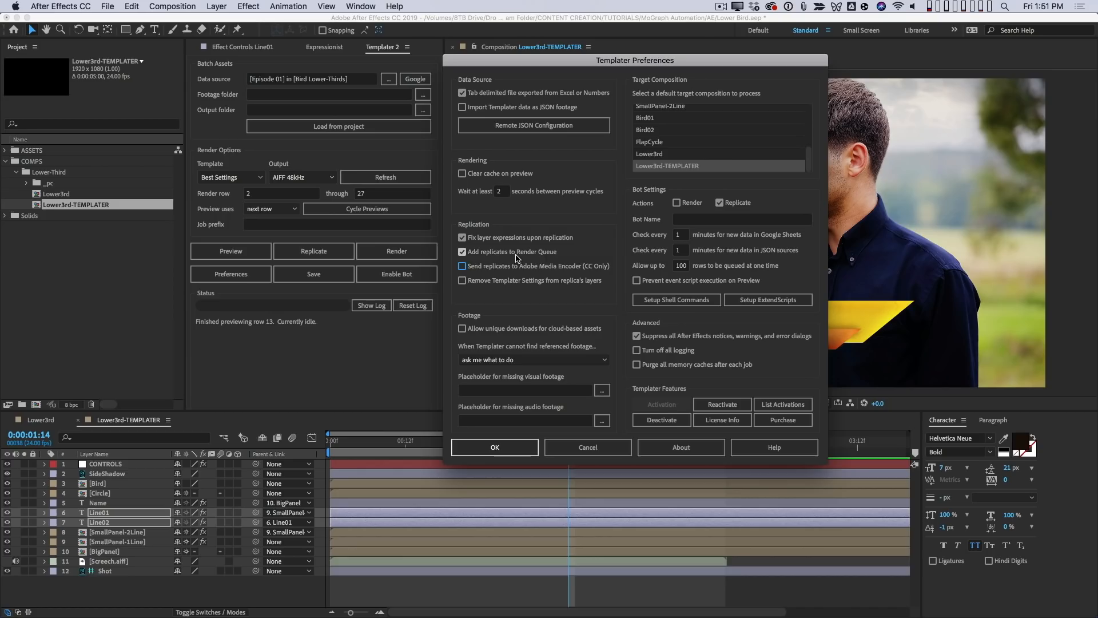
left_click(516, 452)
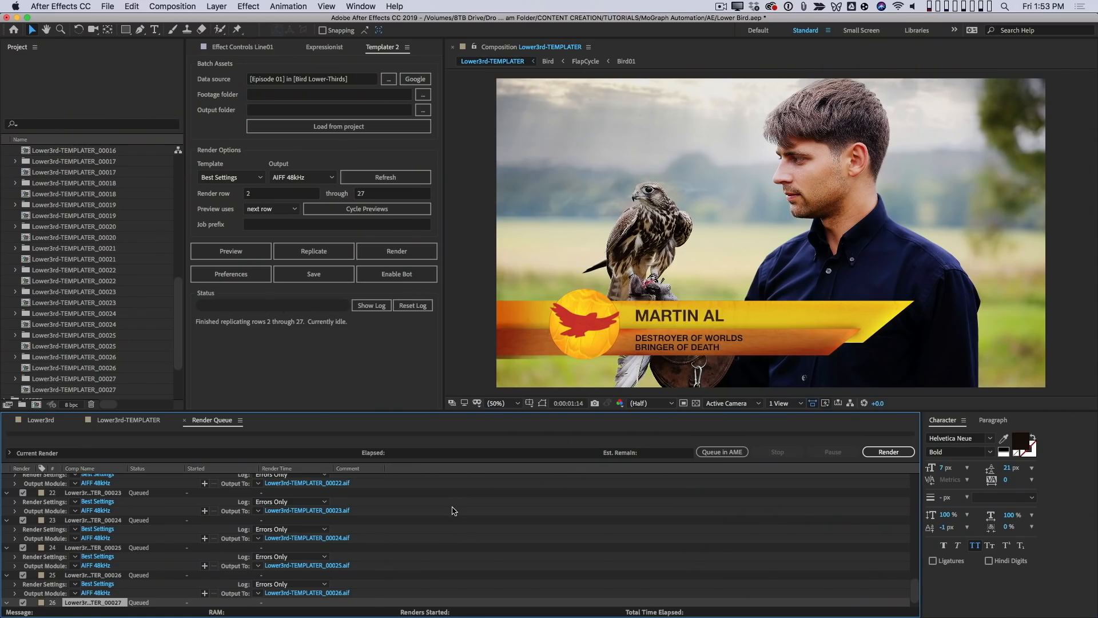
- Review the queued replicates in the Render Queue and check the Lower3rd-TEMPLATER_00022 composition at 0:00:01:23
key("grave")
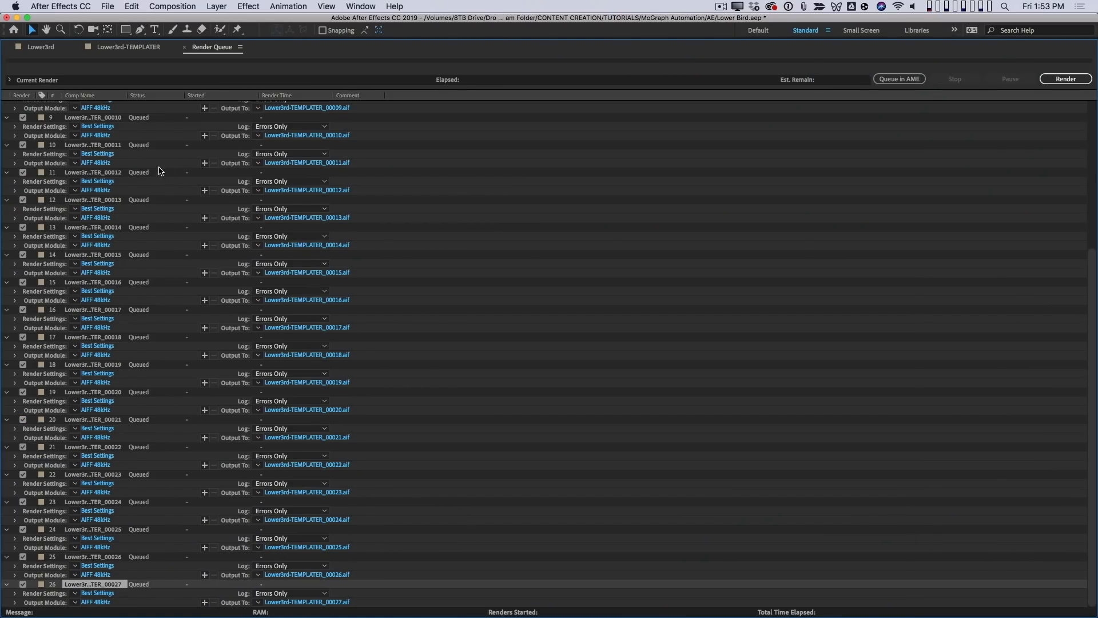
key("grave")
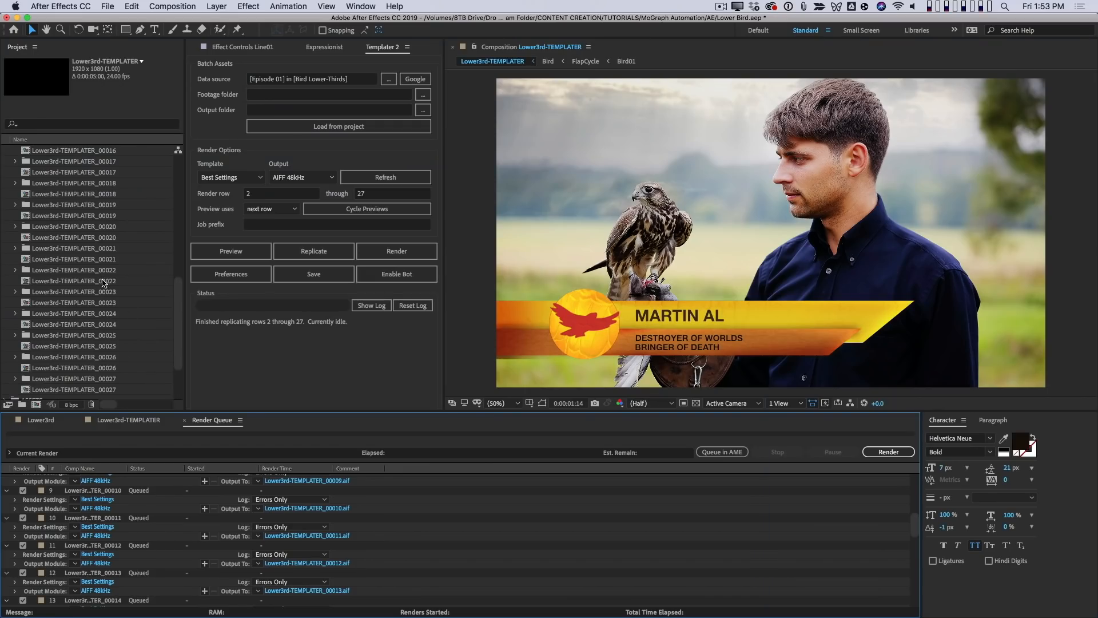
double_click(89, 282)
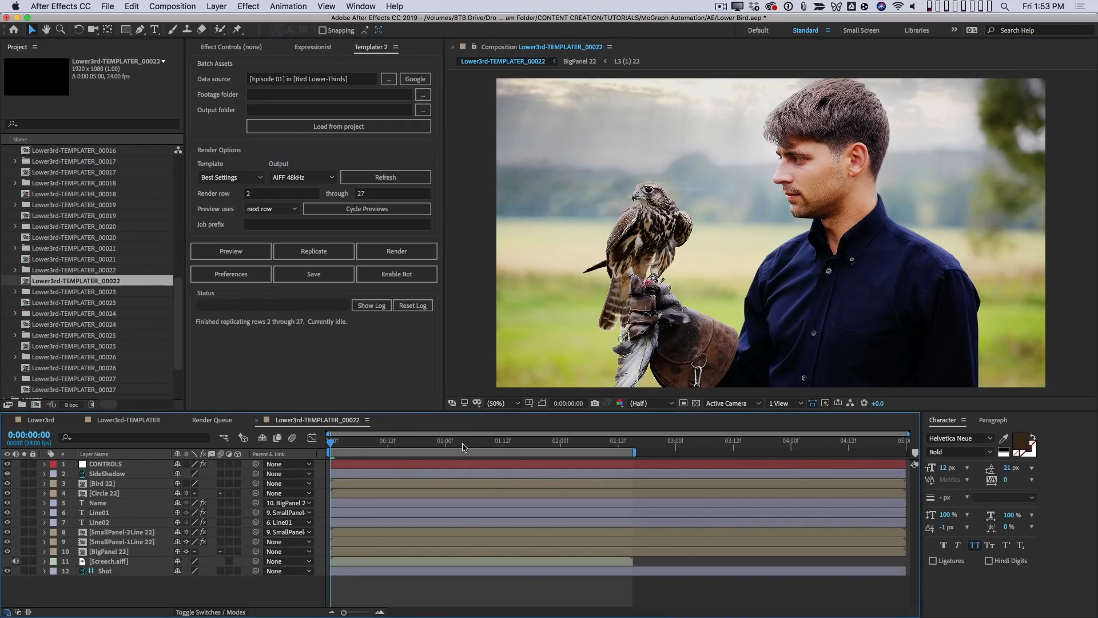
left_click_drag(341, 443, 572, 432)
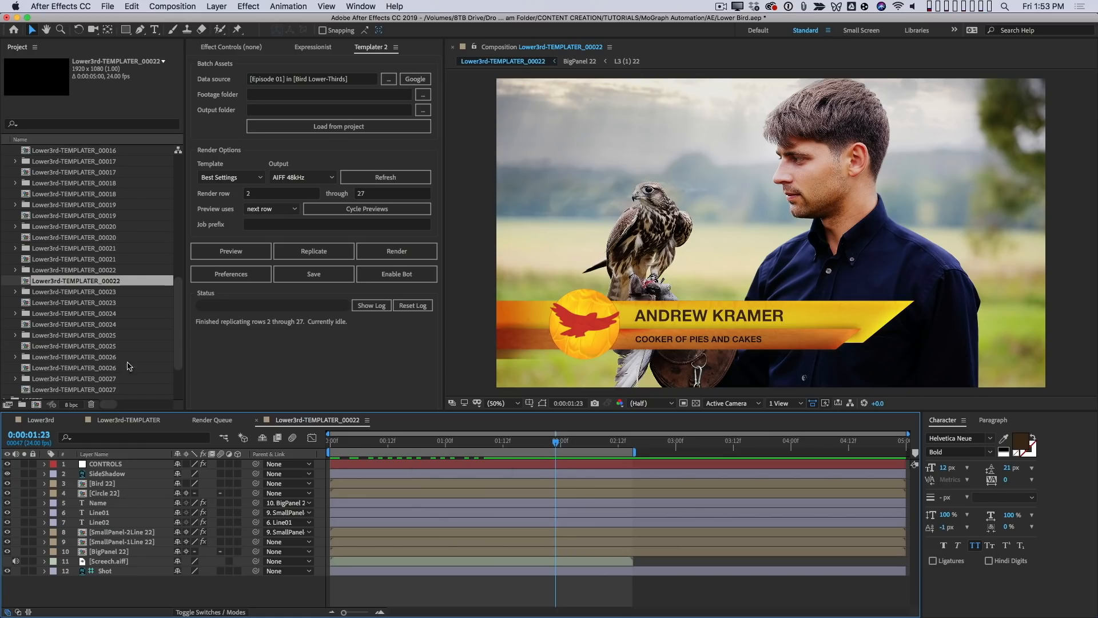
left_click(219, 422)
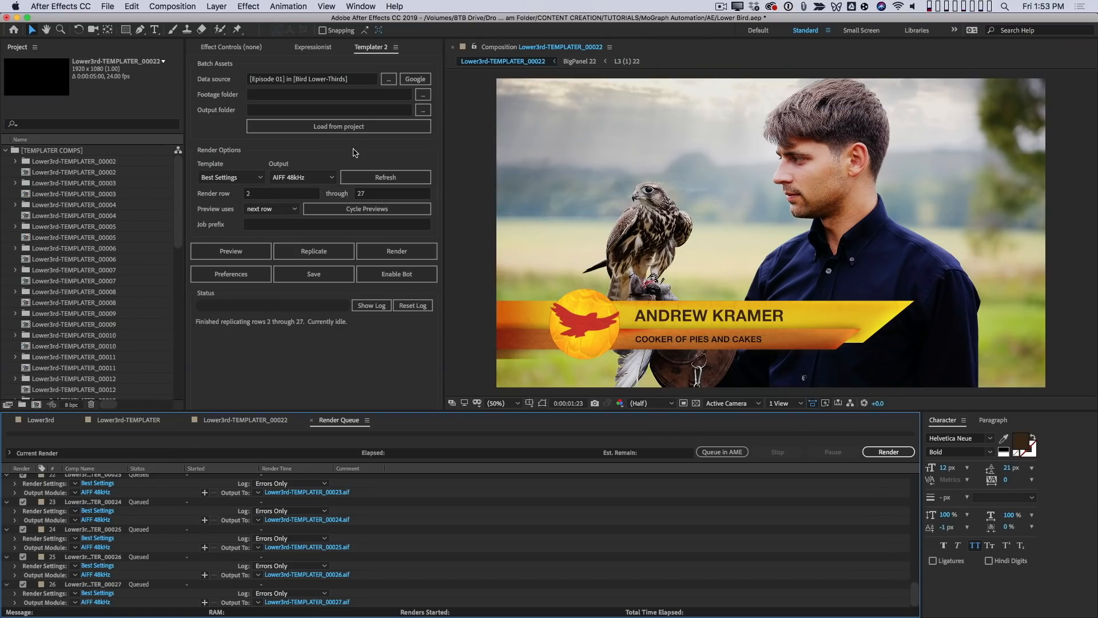
- Refresh Templater's render templates and look through the available output module options without changing the selection
left_click(376, 175)
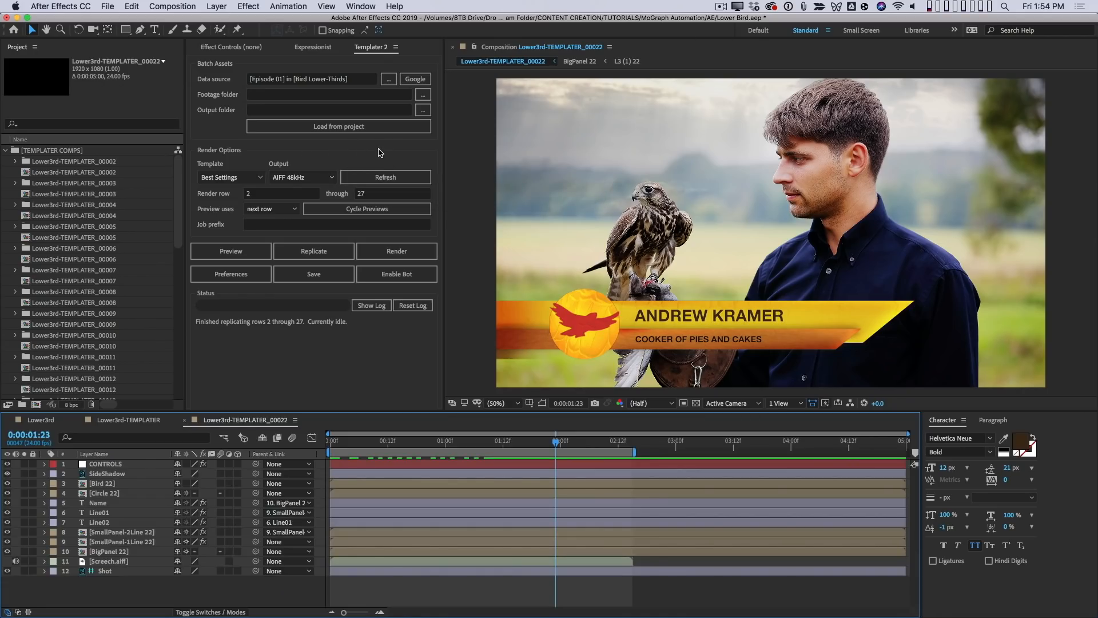
left_click(314, 178)
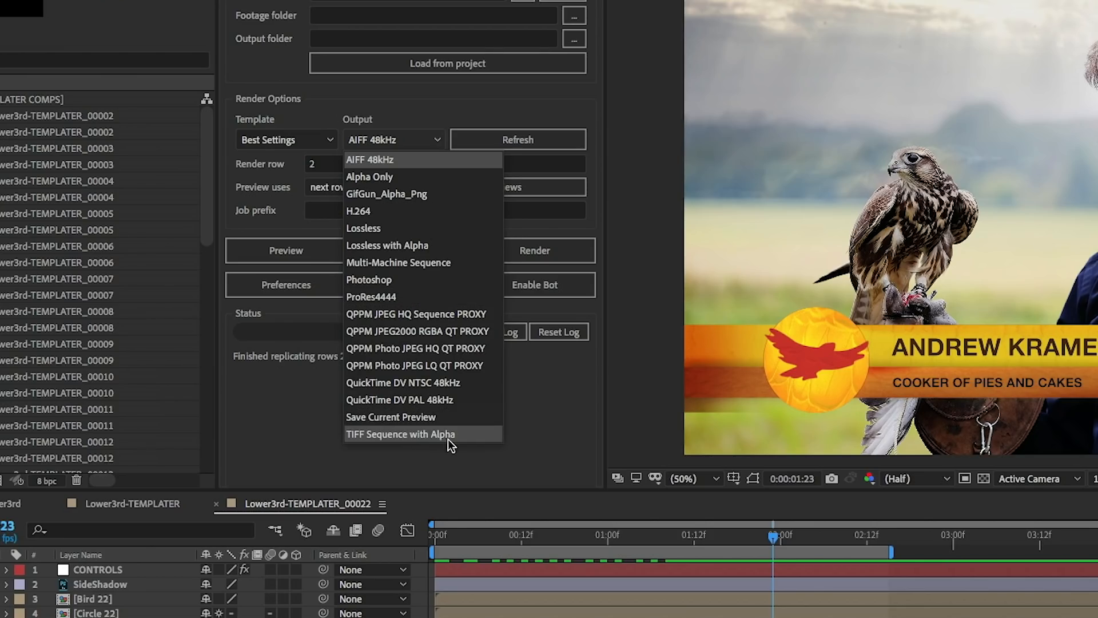
left_click(585, 405)
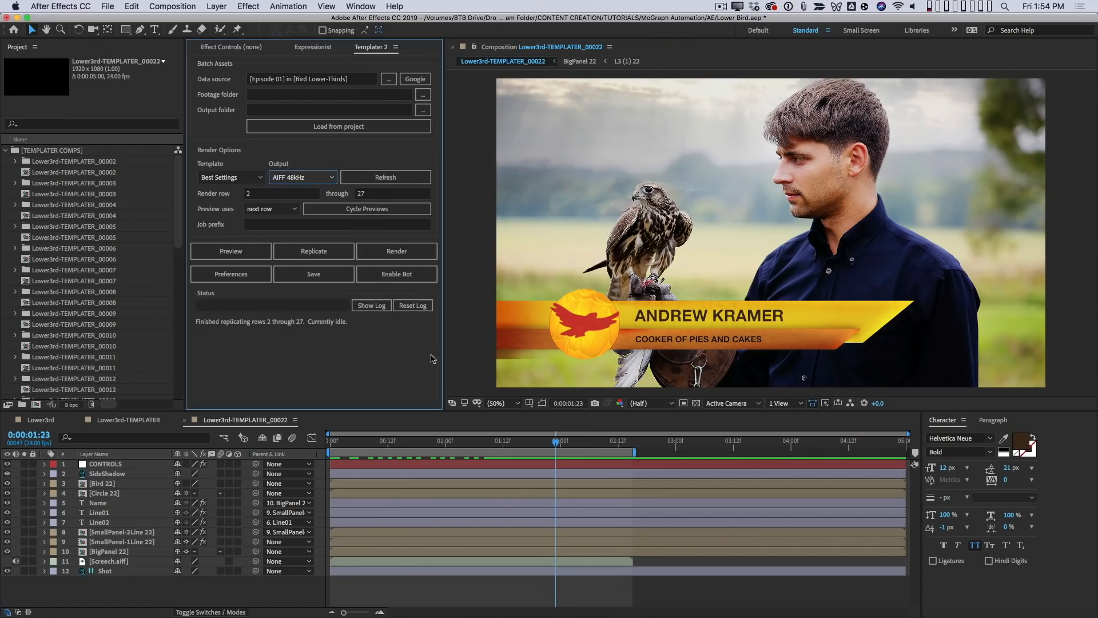
left_click(327, 255)
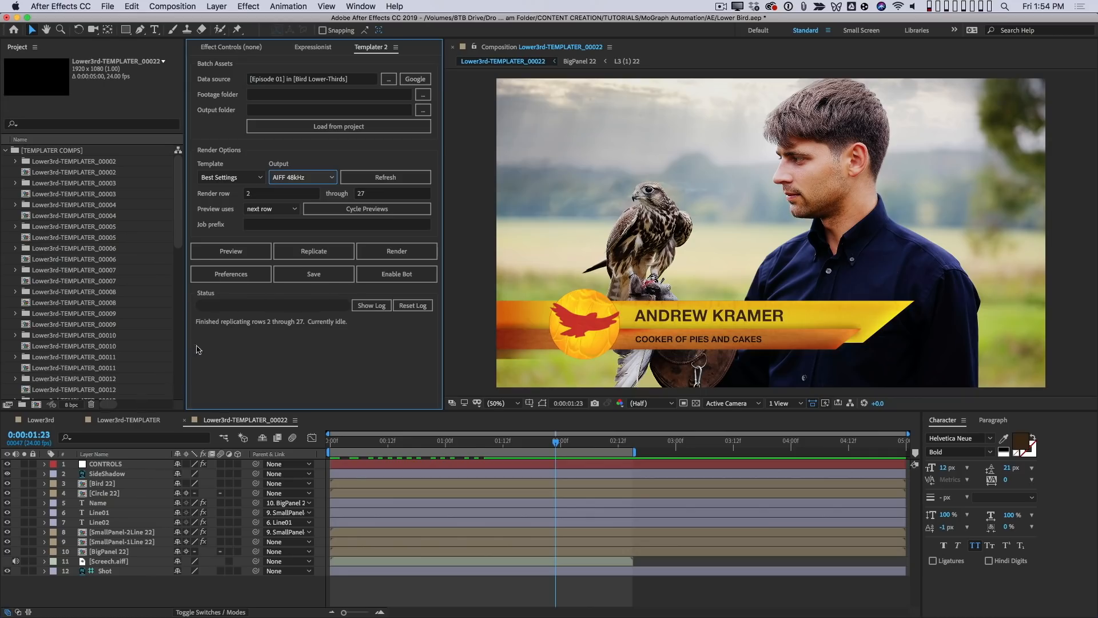
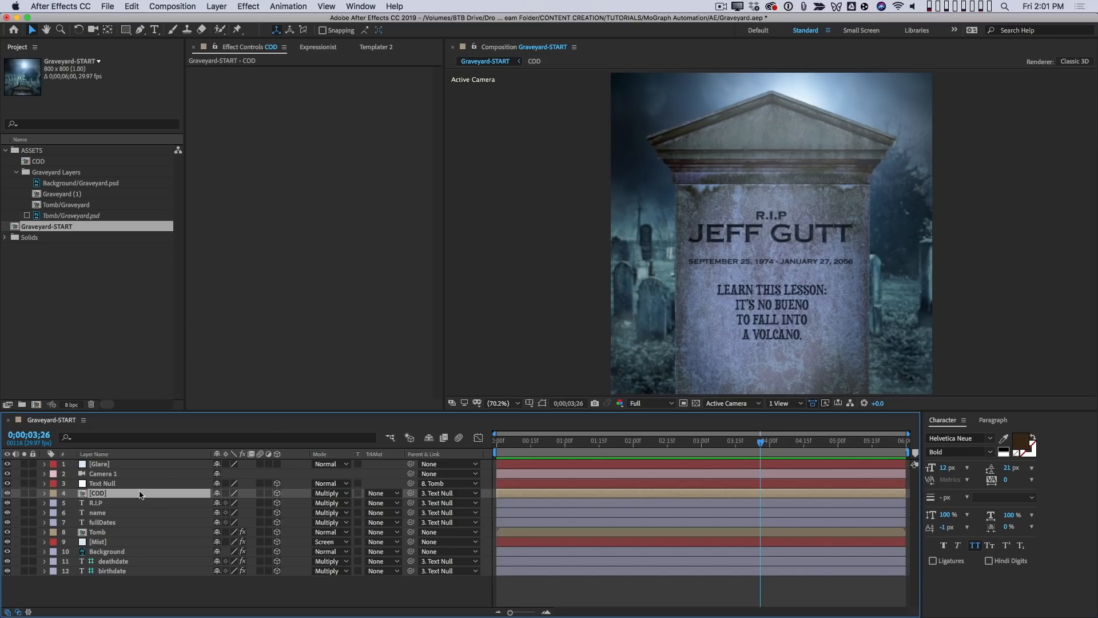
- Check the name and fullDates text layers in the Graveyard-START composition
left_click(107, 513)
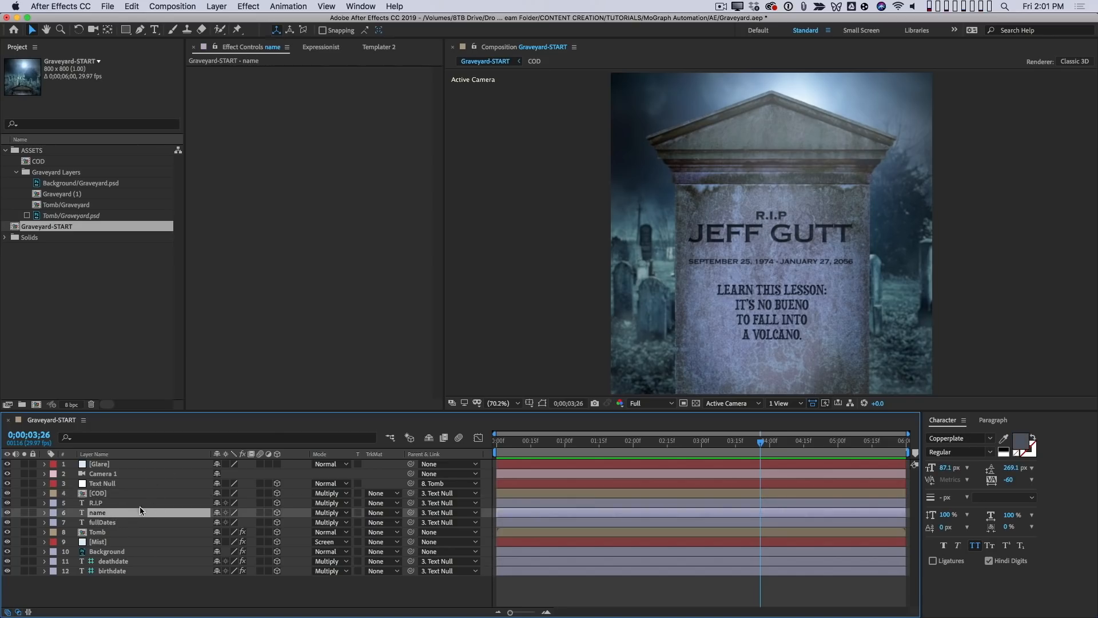
double_click(97, 513)
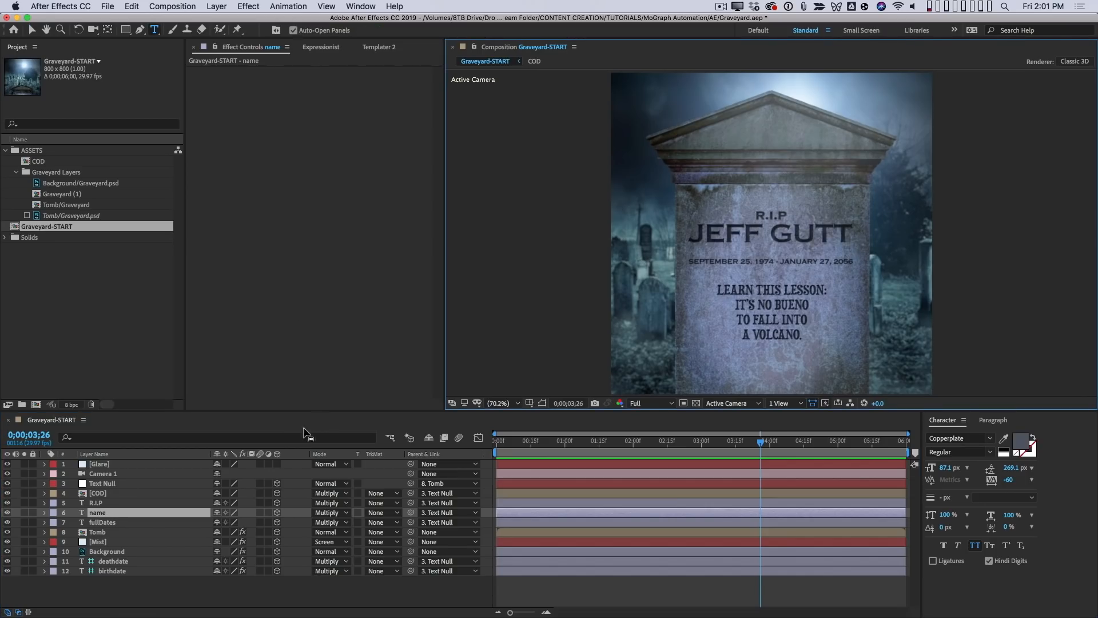
left_click(117, 523)
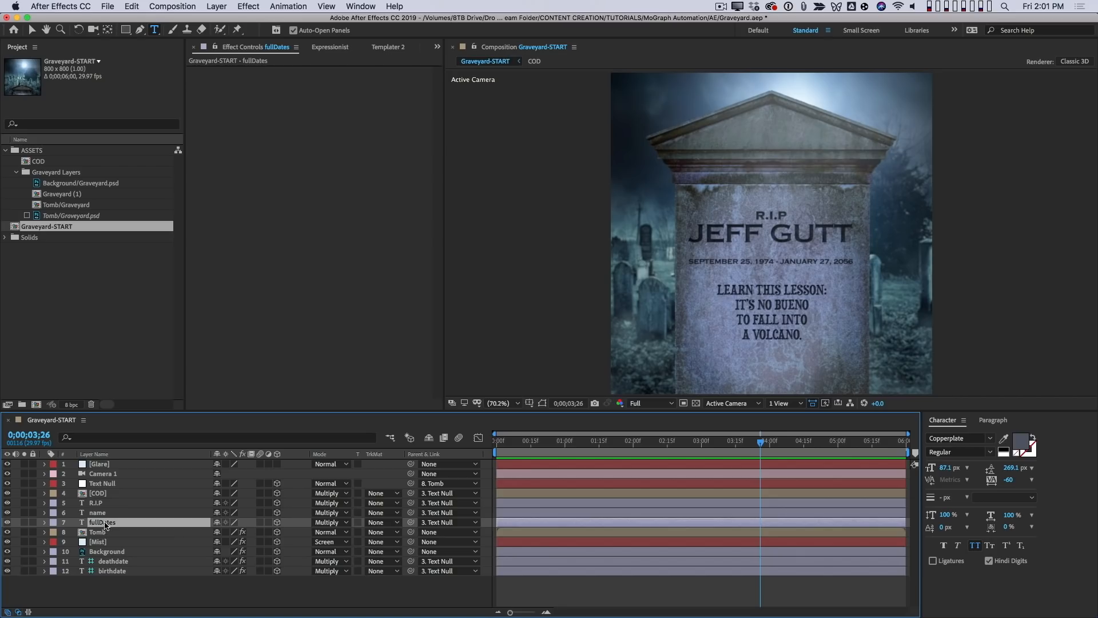
double_click(100, 523)
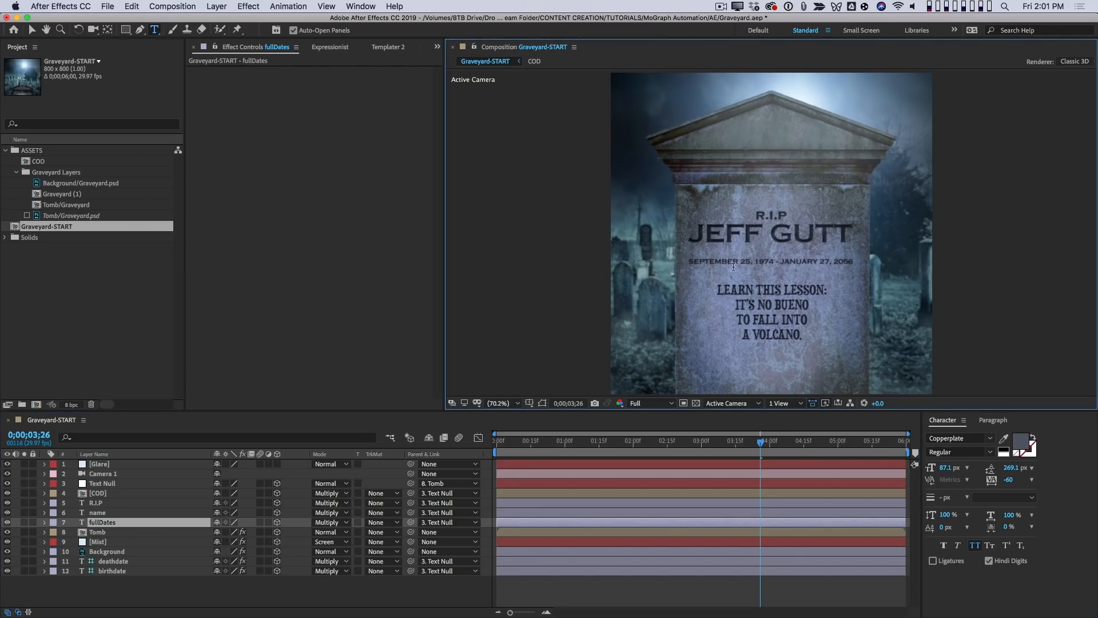
- Inspect the Source Text expression on the fullDates layer and locate the deathdate guide layer it draws from
key("u")
key("u")
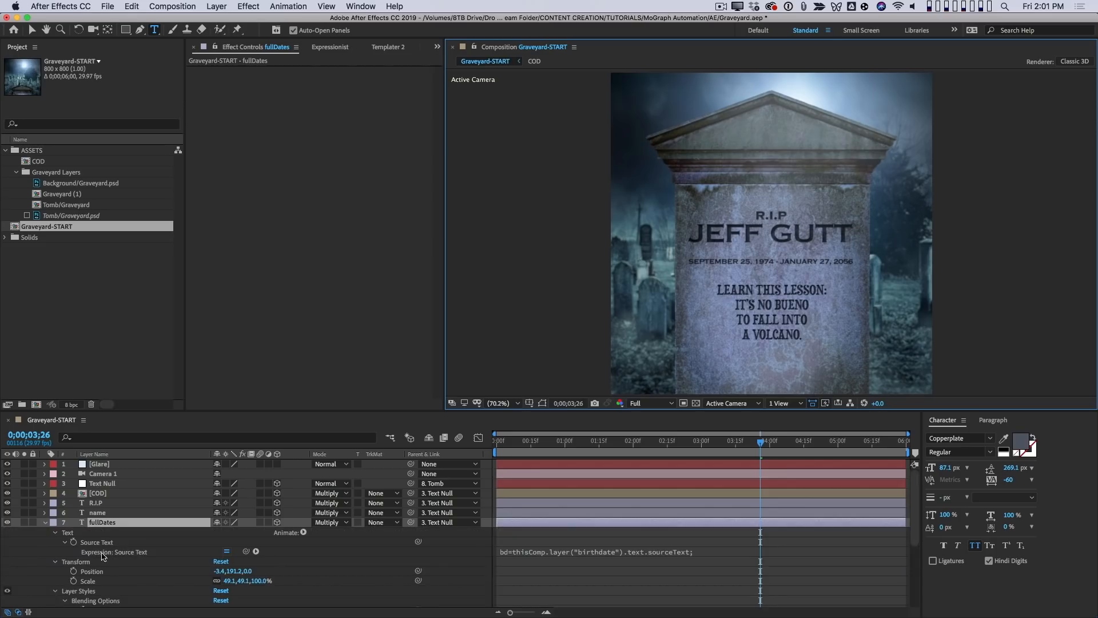
left_click(148, 551)
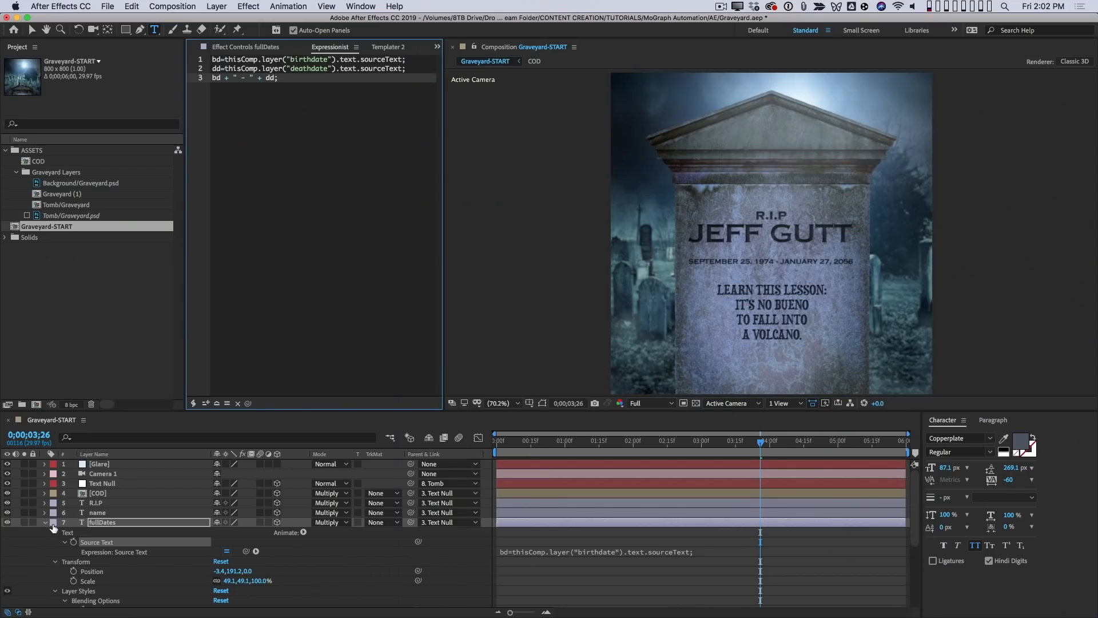
left_click(46, 523)
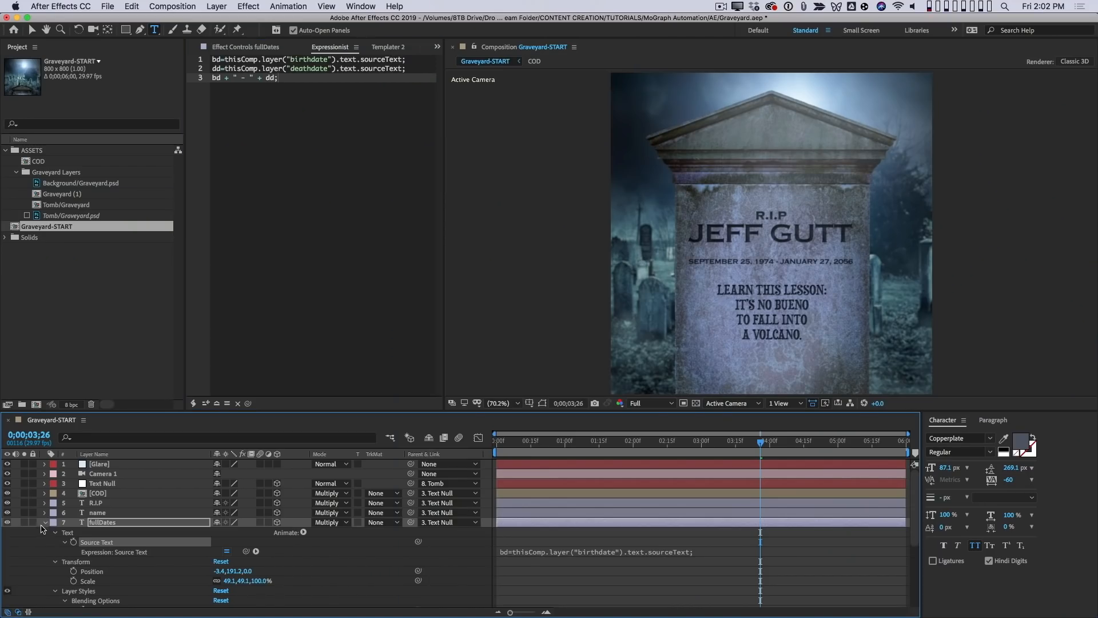
left_click(44, 522)
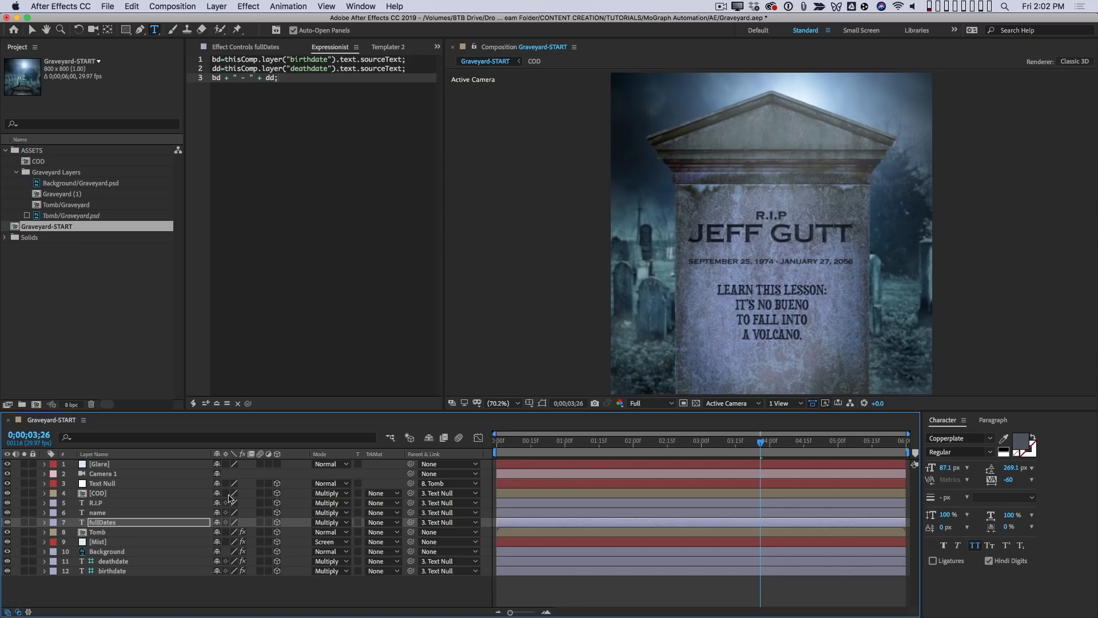
left_click(113, 562)
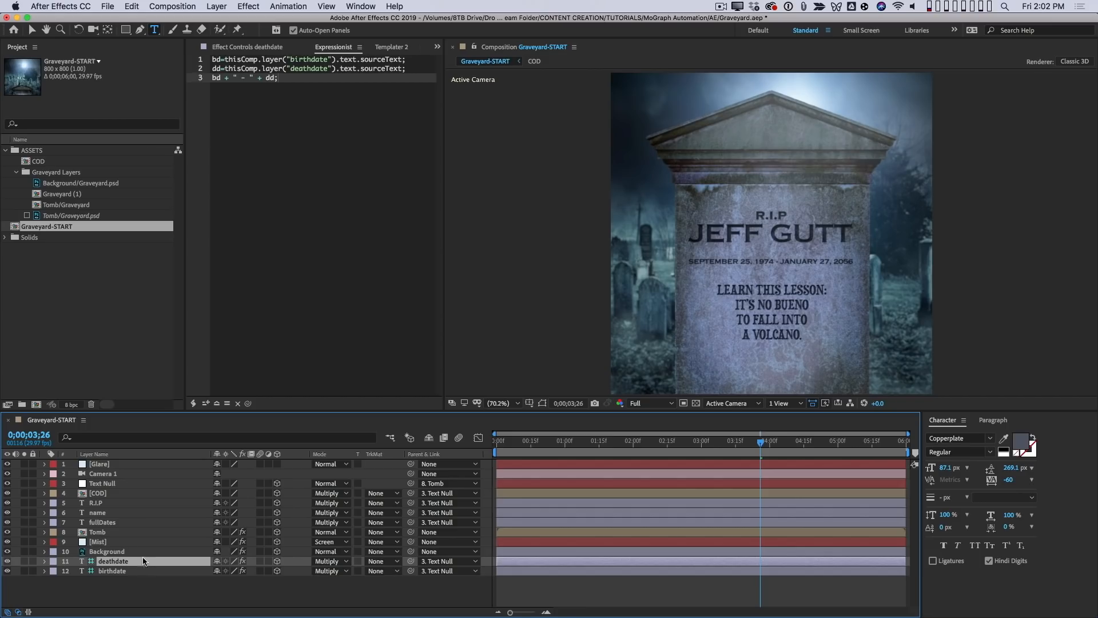
left_click(107, 523)
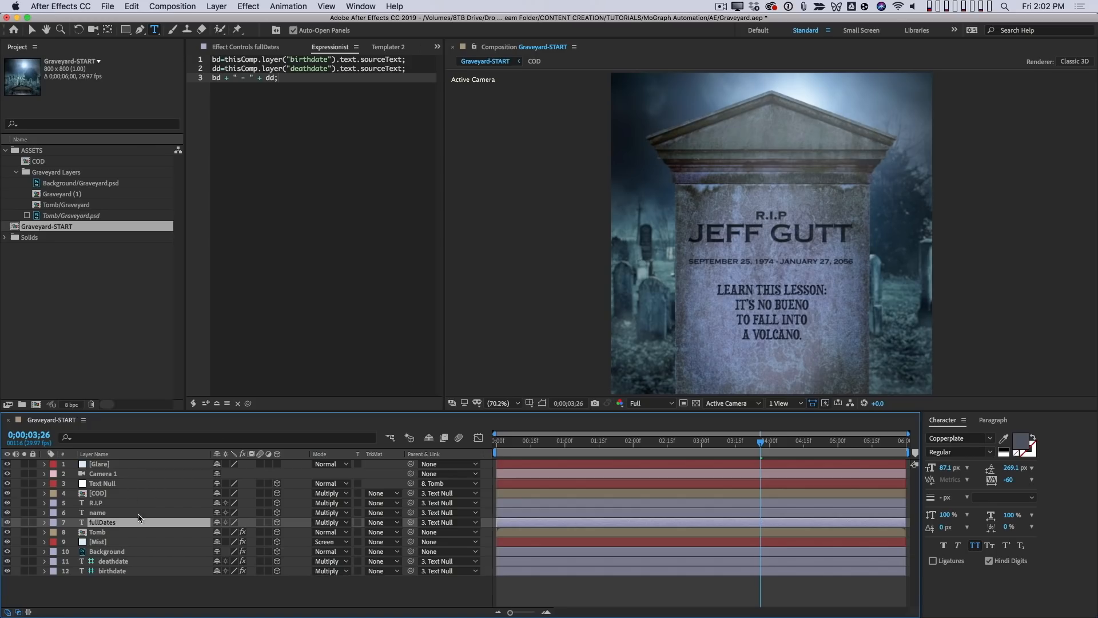
- Look through the frames of the COD precomp from 0;00;00;00 to 0;00;00;04 and return to Graveyard-START
left_click(118, 494)
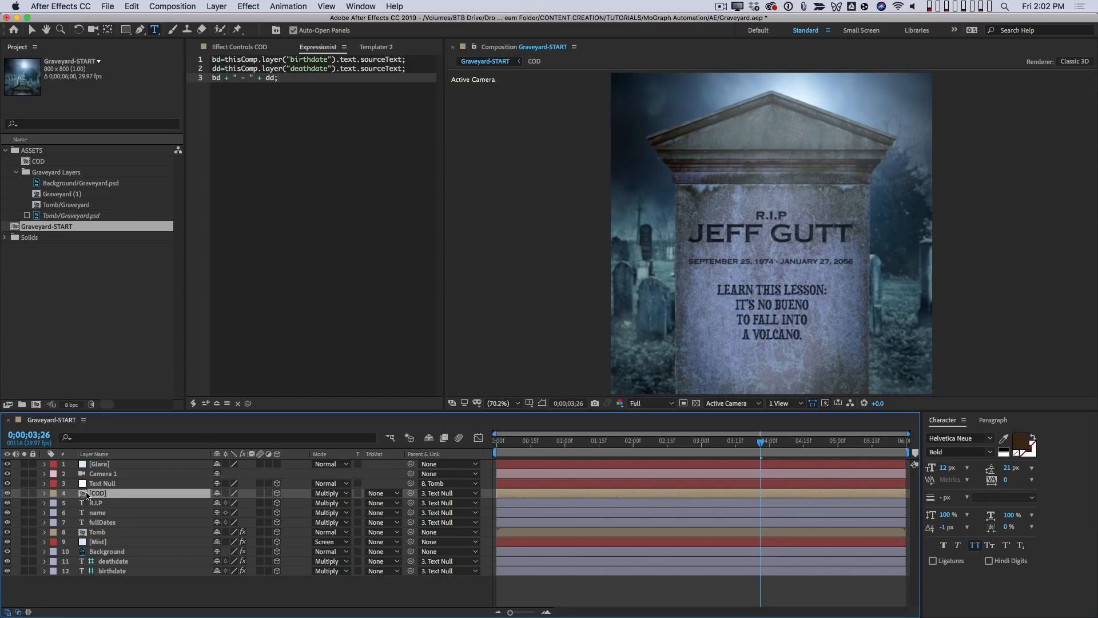
double_click(86, 495)
left_click(500, 447)
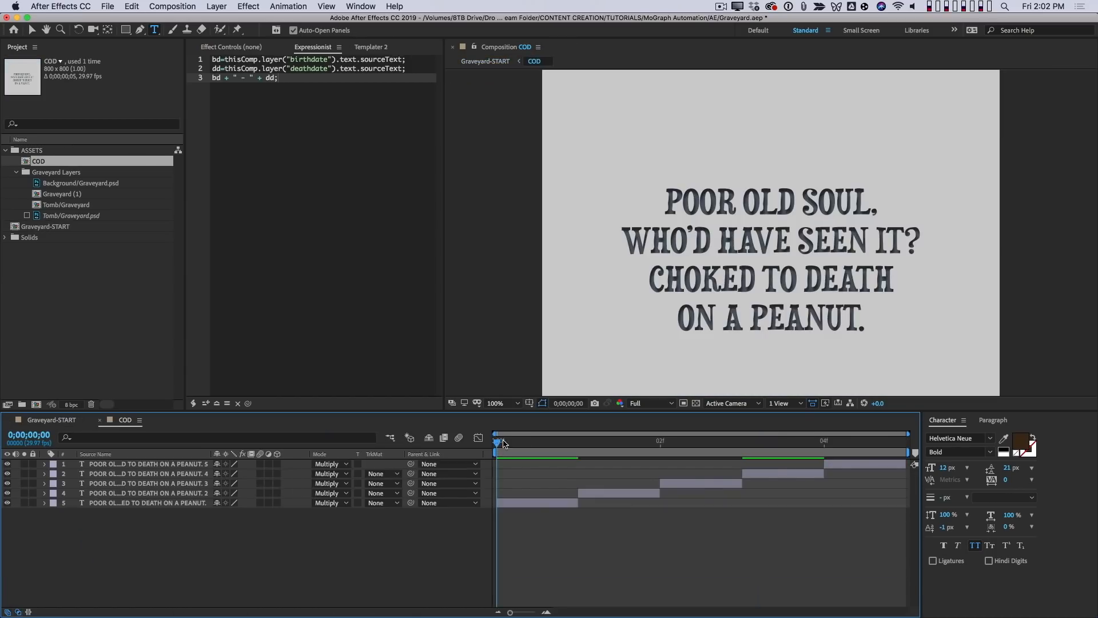
left_click(584, 444)
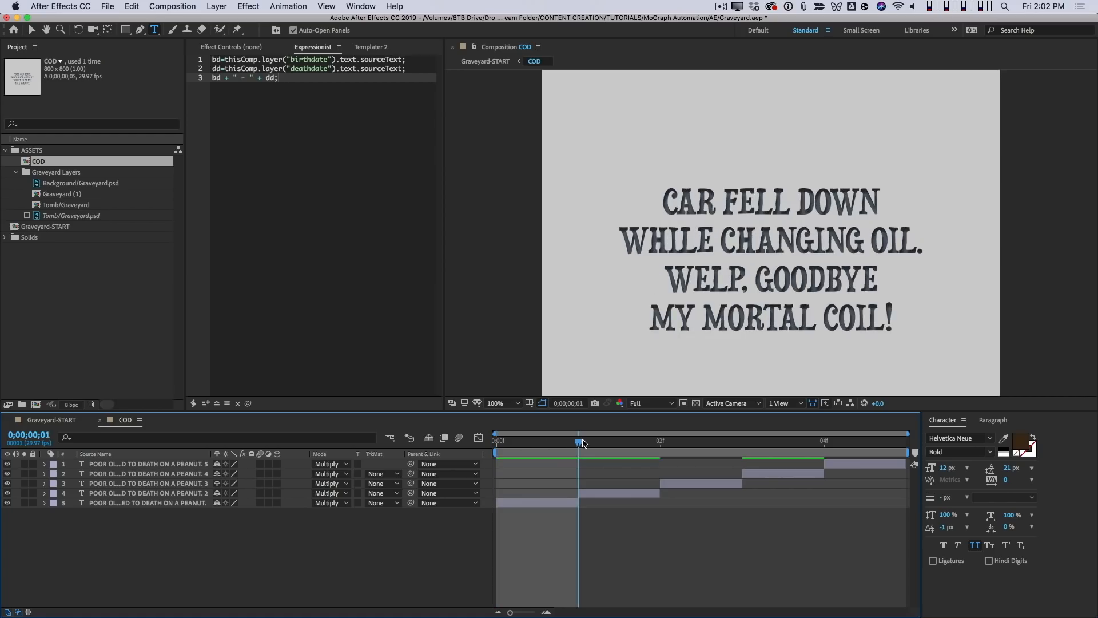
left_click_drag(585, 444, 826, 441)
left_click(100, 420)
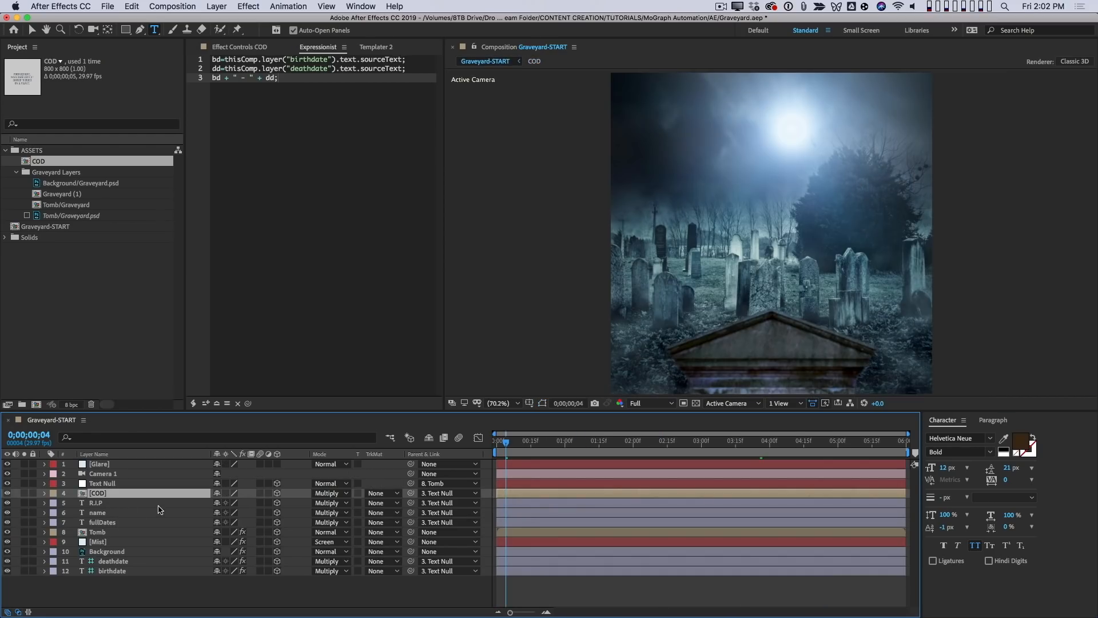
- Examine the Time Remap expression on the COD layer, collapse the layer and scrub further along the Graveyard-START timeline
left_click(113, 504)
left_click(297, 292)
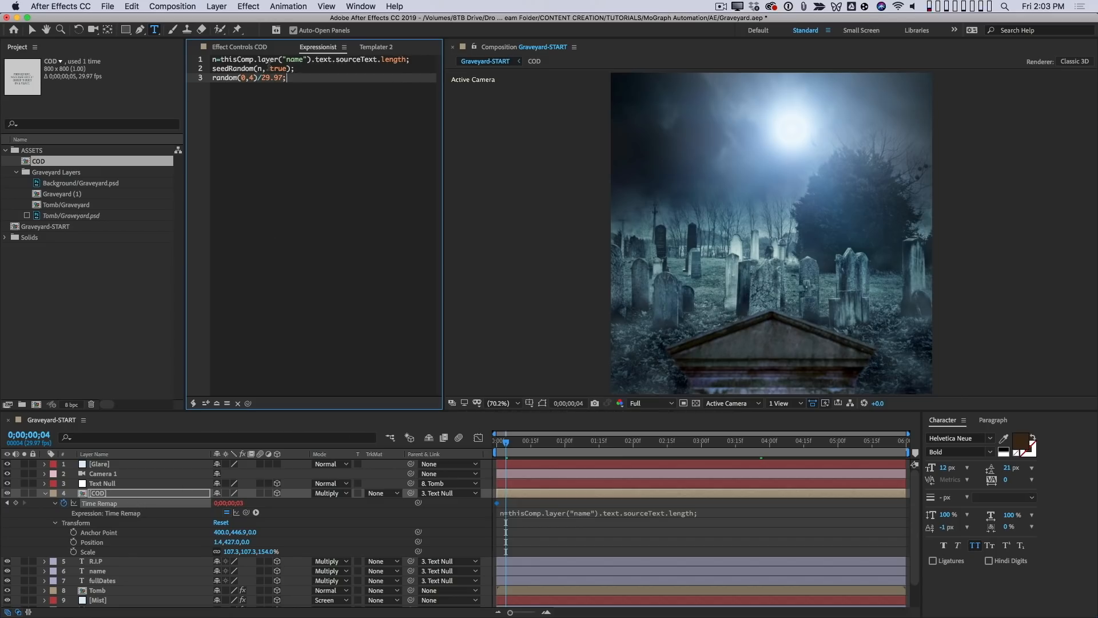
left_click(40, 494)
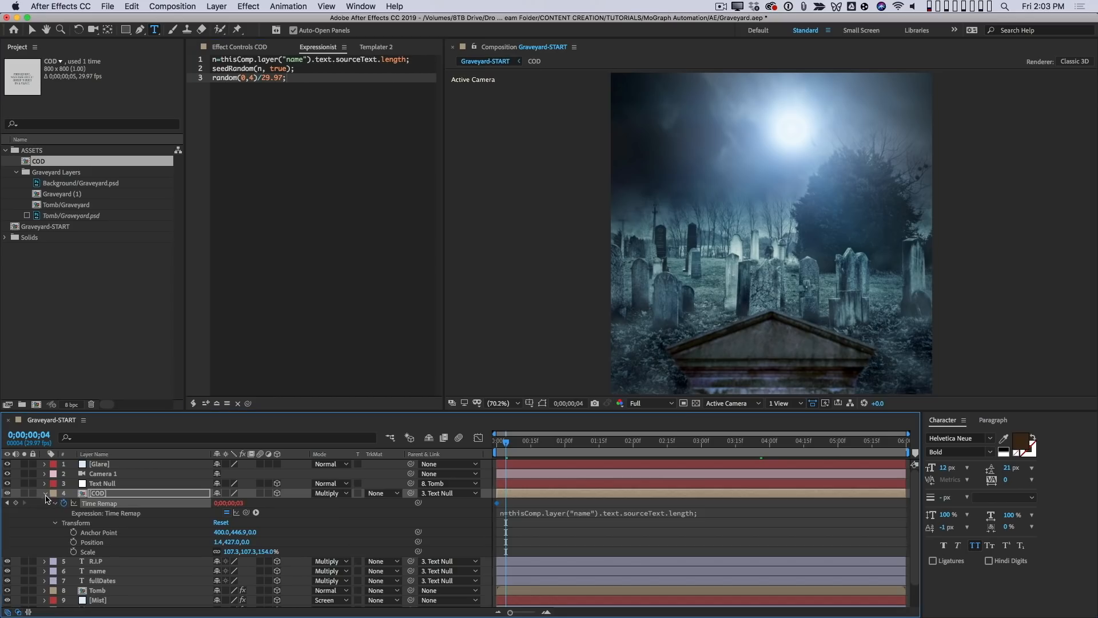
left_click_drag(558, 450, 746, 448)
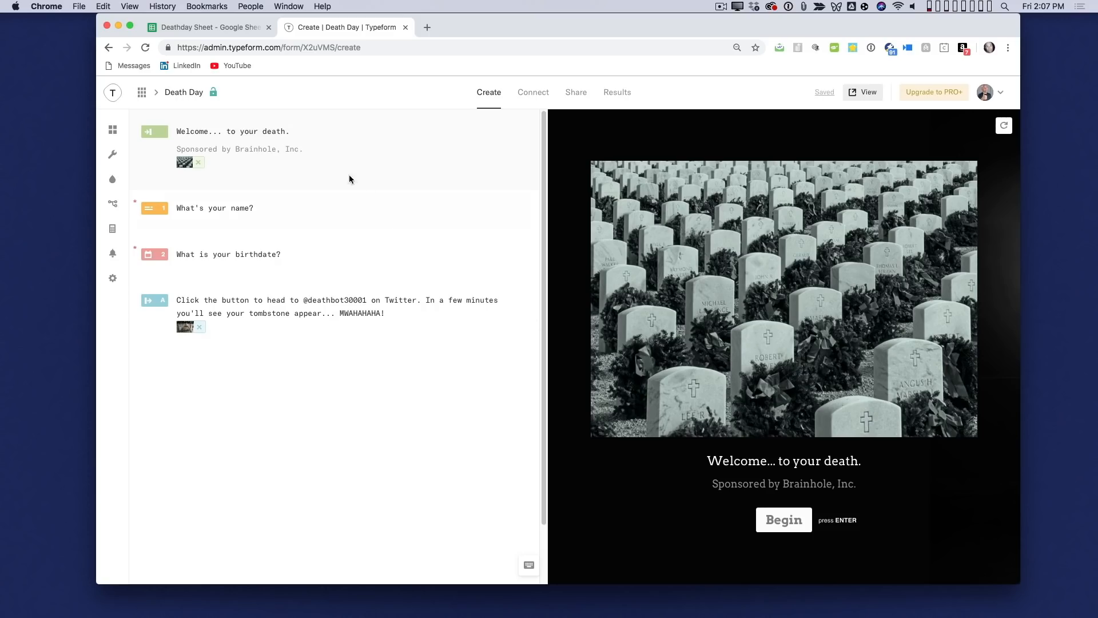
- In the Death Day Typeform, preview the name question, birthdate question and ending screen, and follow the ending's link to Twitter
left_click(274, 218)
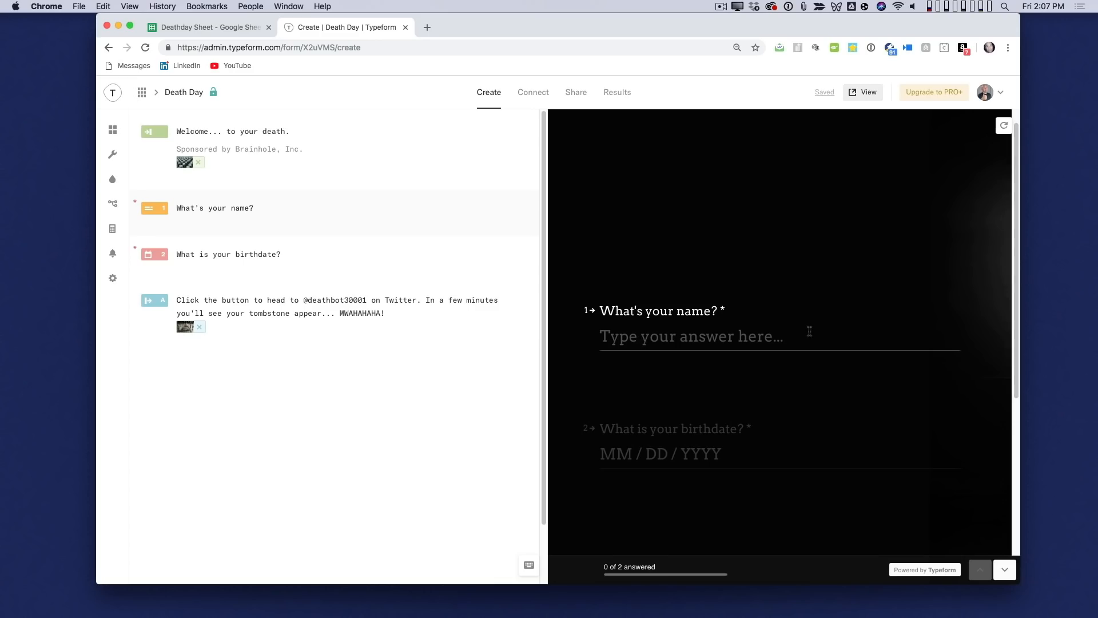
left_click(346, 252)
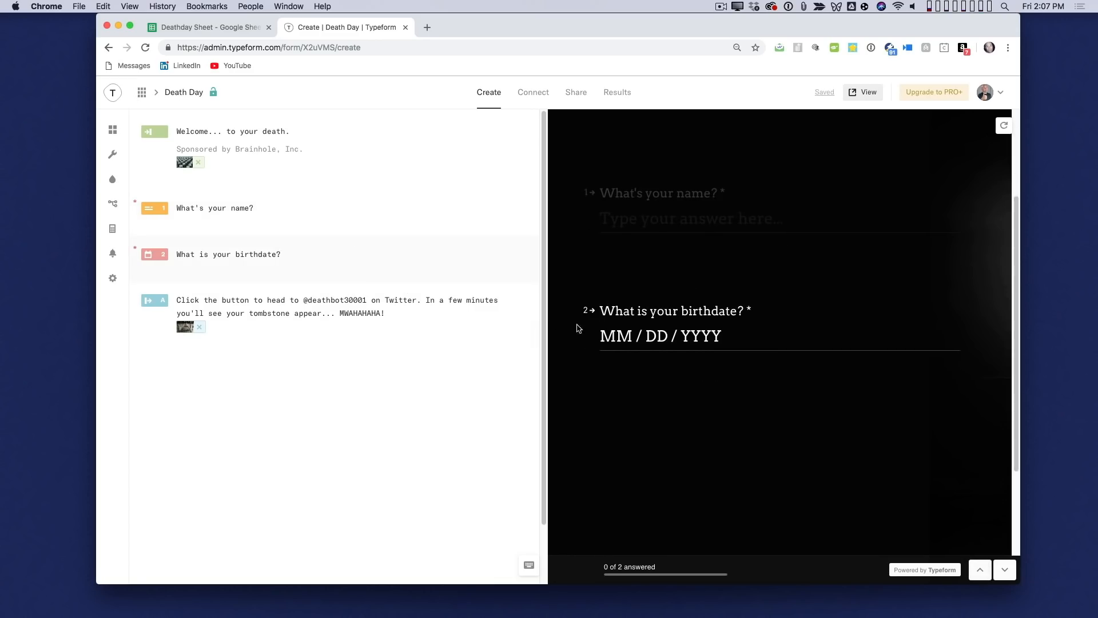
left_click(446, 314)
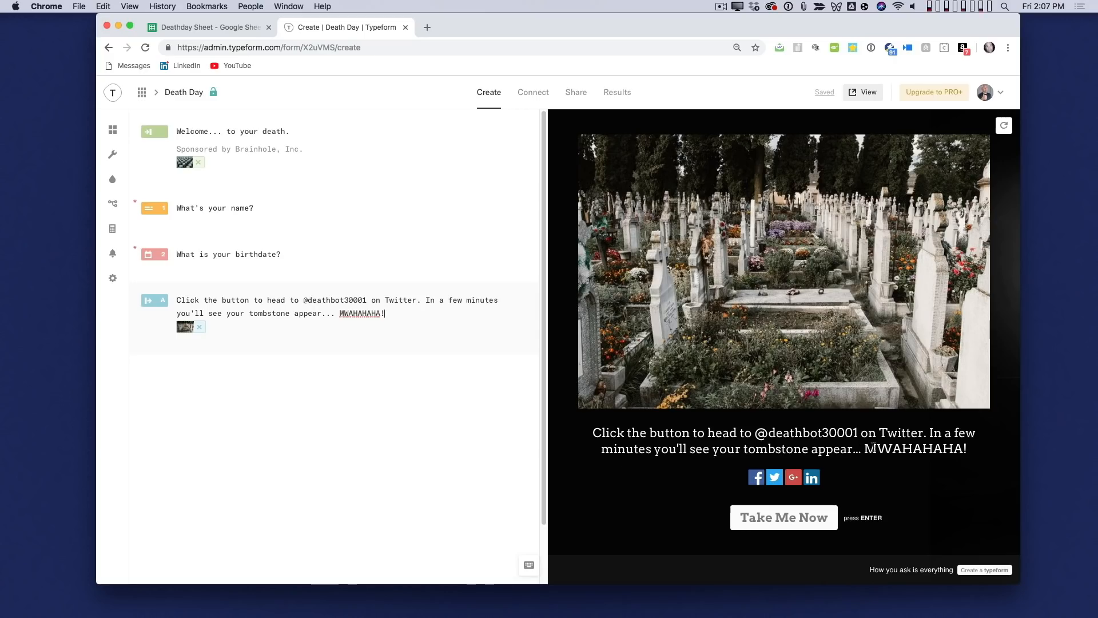
left_click(785, 517)
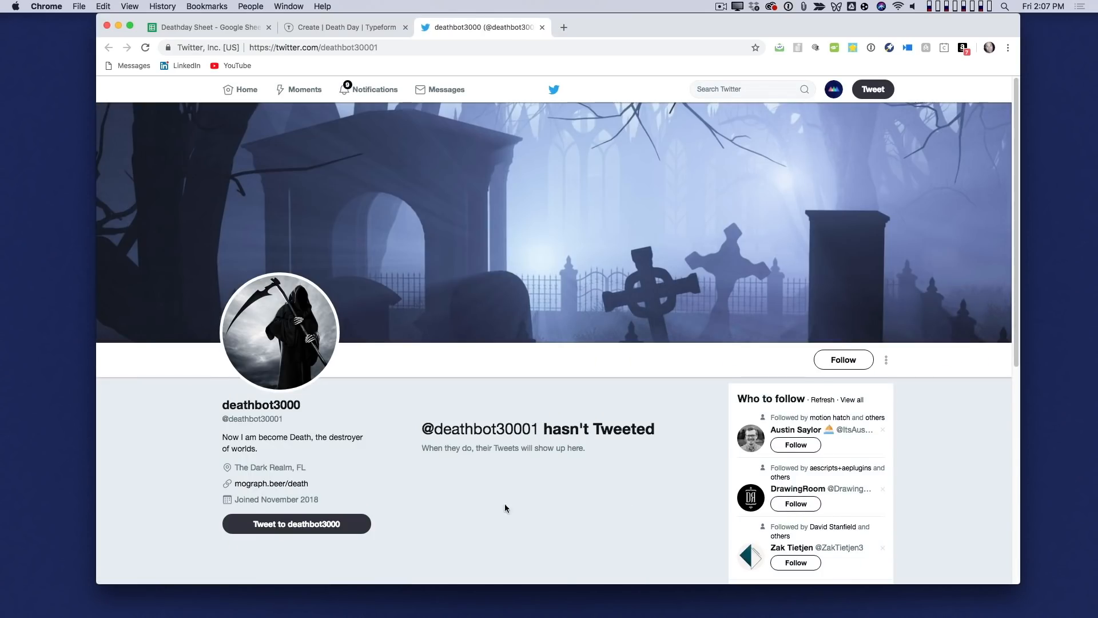
- Begin the live Death Day form, check the deathbot3000 Twitter page, and close both pages to return to the form editor
key("super+shift+t")
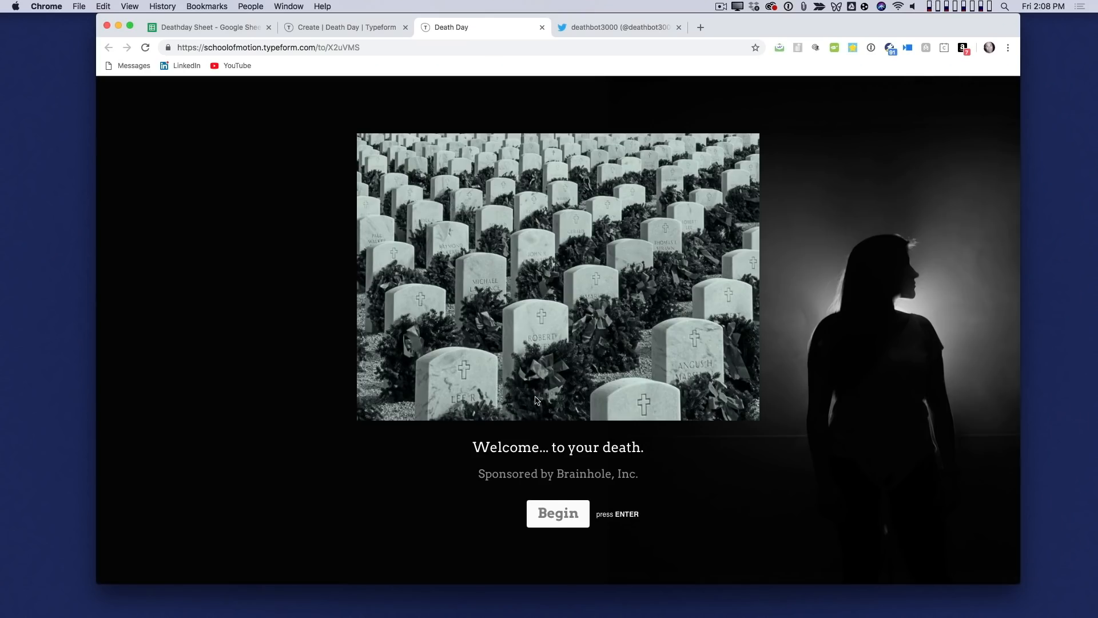
left_click(557, 513)
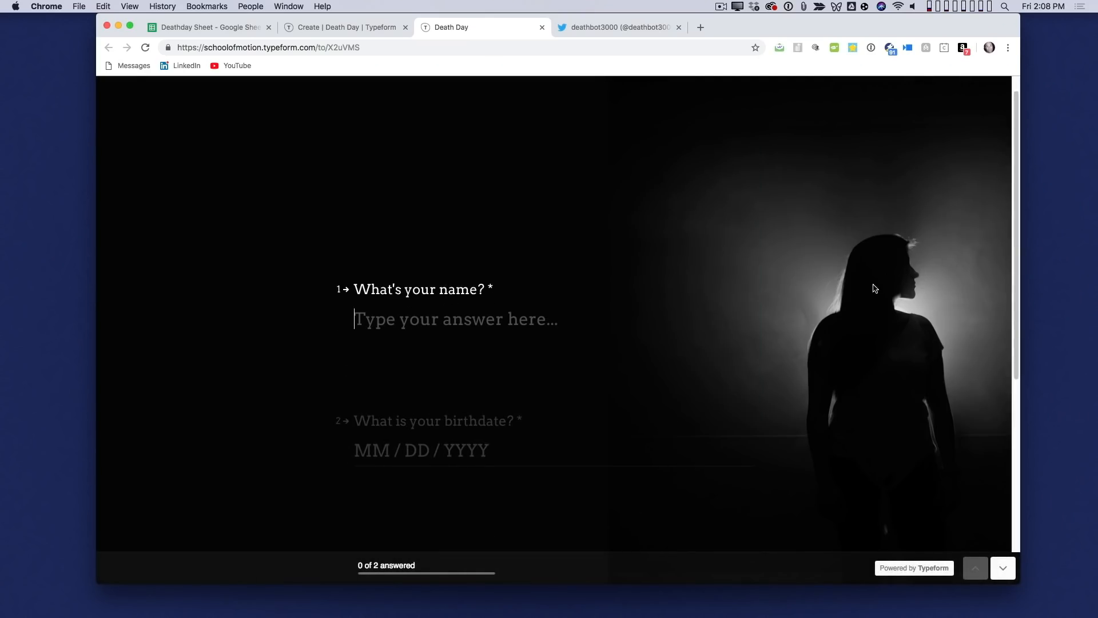
left_click(604, 32)
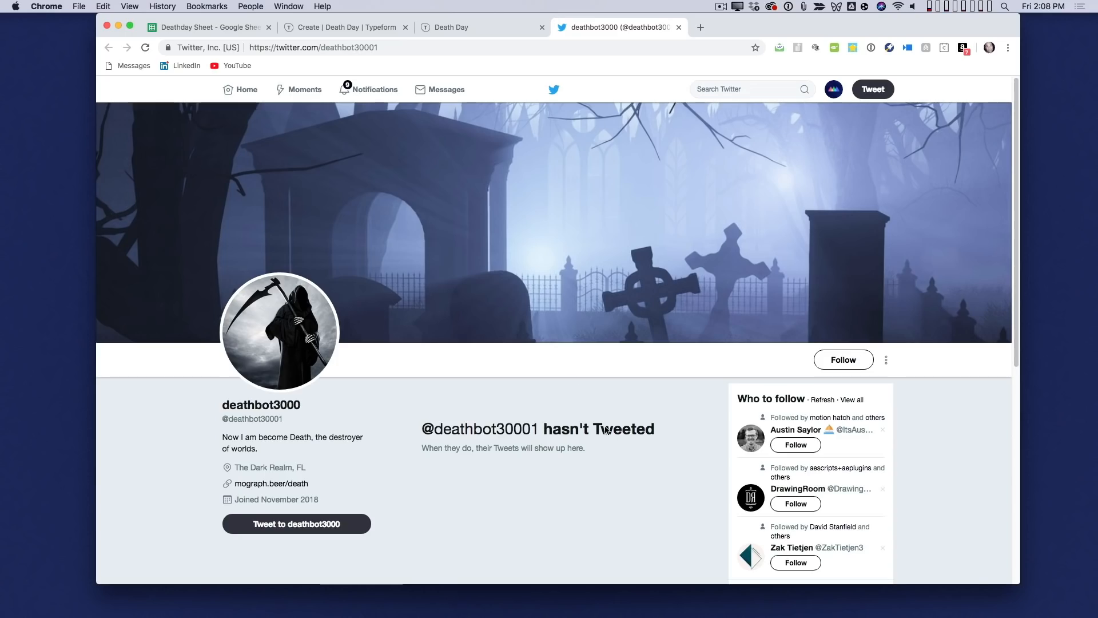
key("super+w")
key("super+w")
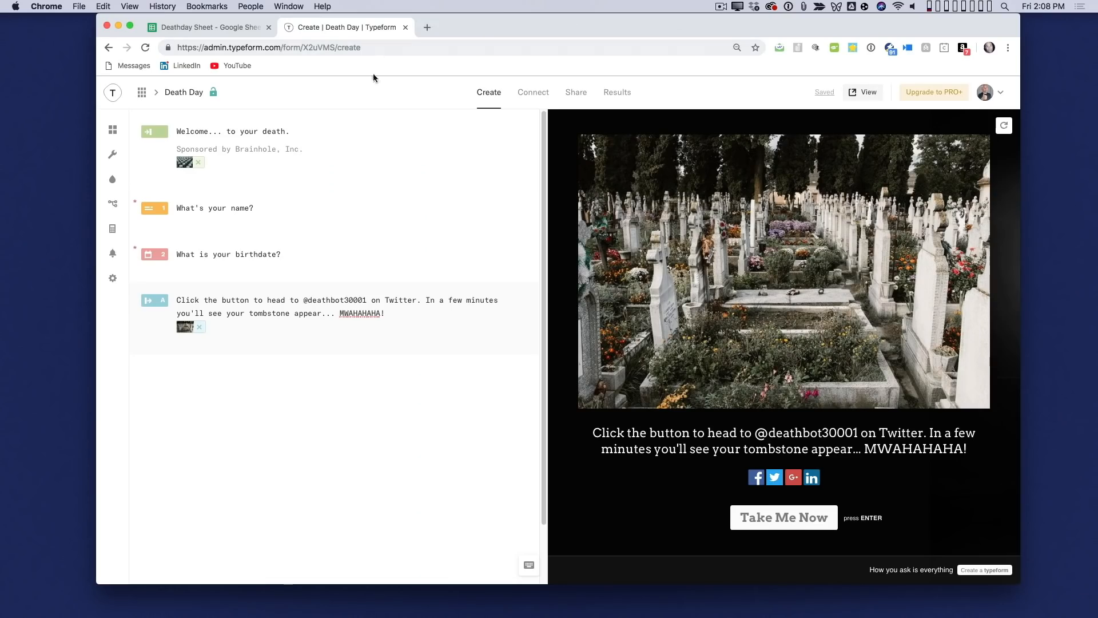
- Review the form's Google Sheets integration and inspect the forTemplater and Death Day sheets in the Deathday Sheet spreadsheet
left_click(548, 94)
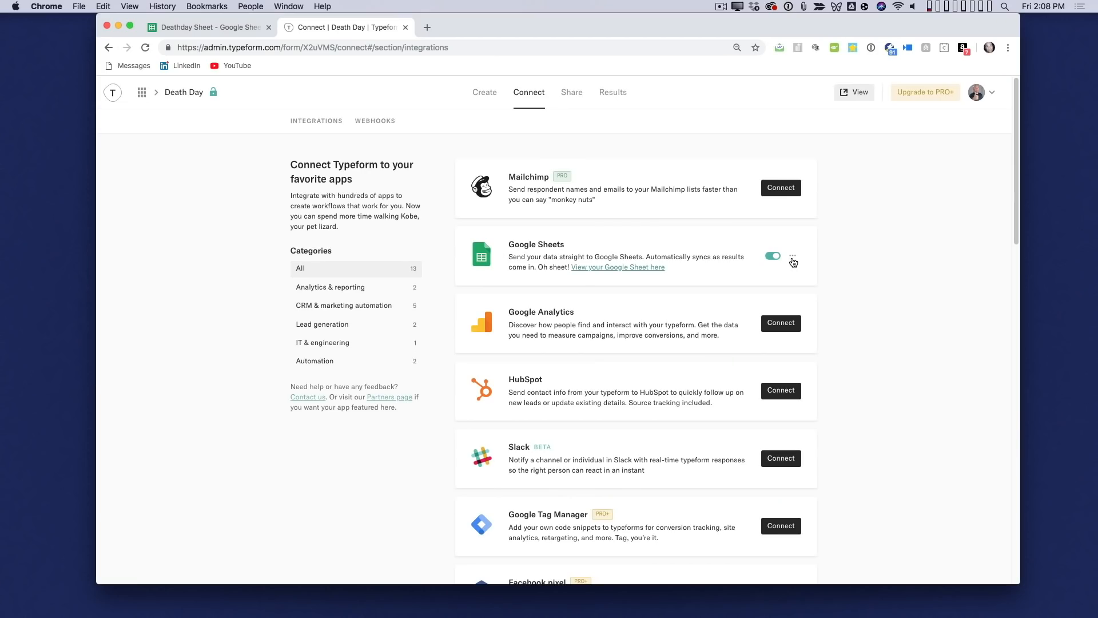
left_click(217, 28)
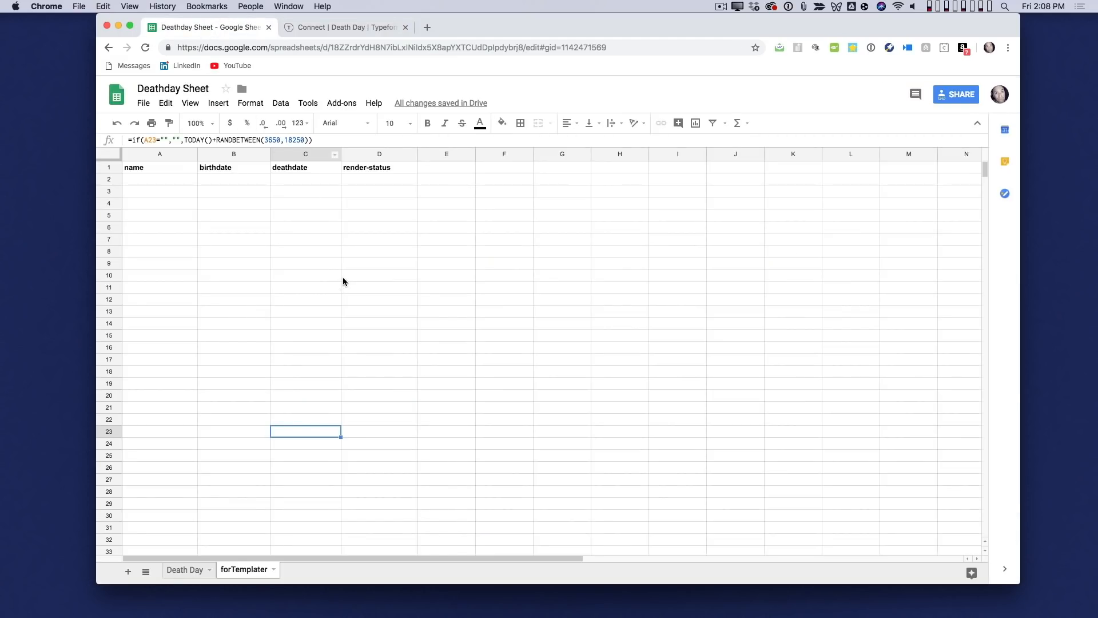
left_click(194, 572)
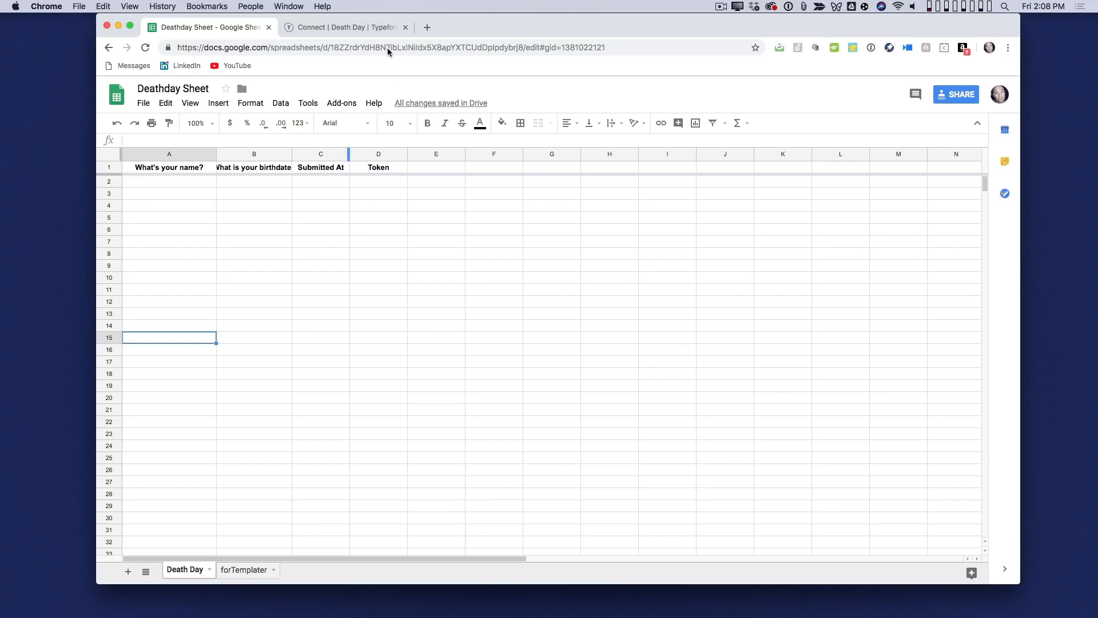
- Open the live Death Day form from Typeform, enter the respondent's full name and birthdate, and submit the response
left_click(374, 27)
left_click(845, 93)
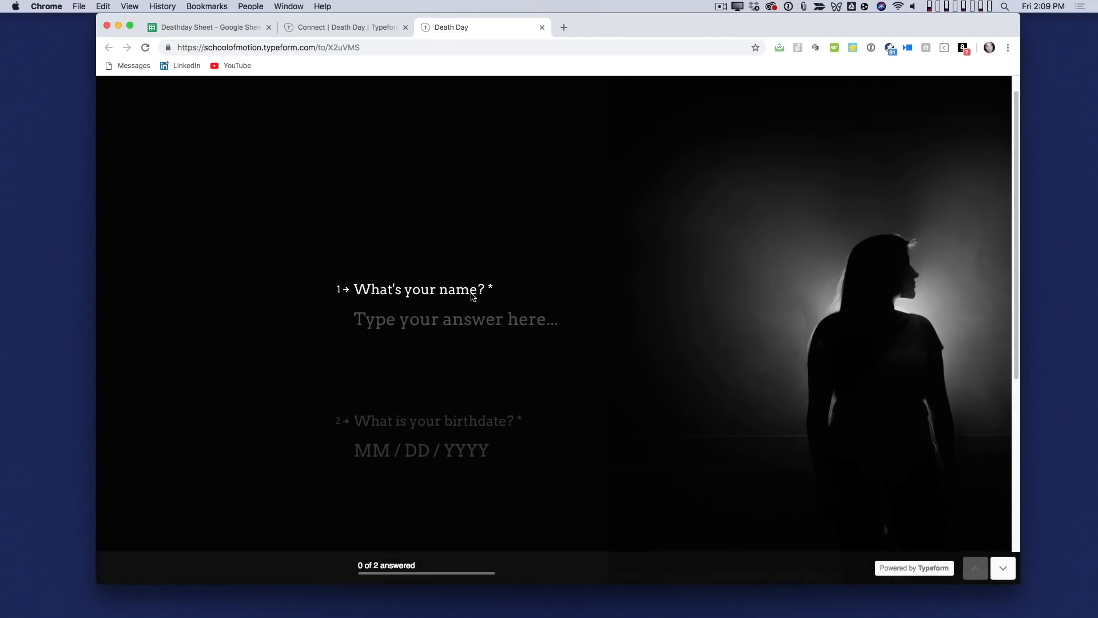
key("Return")
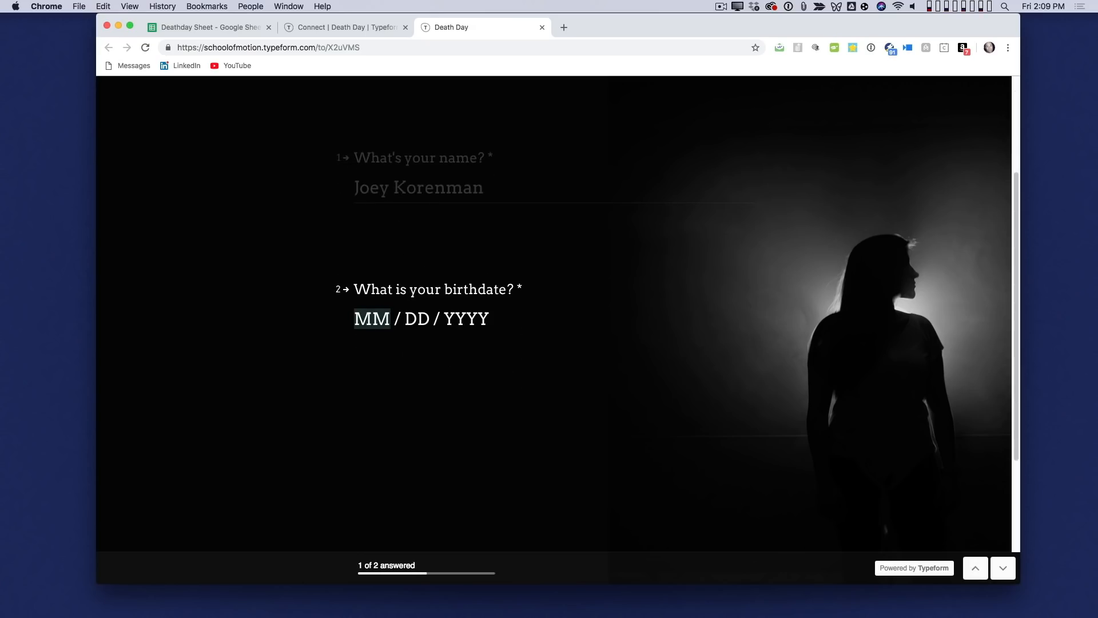
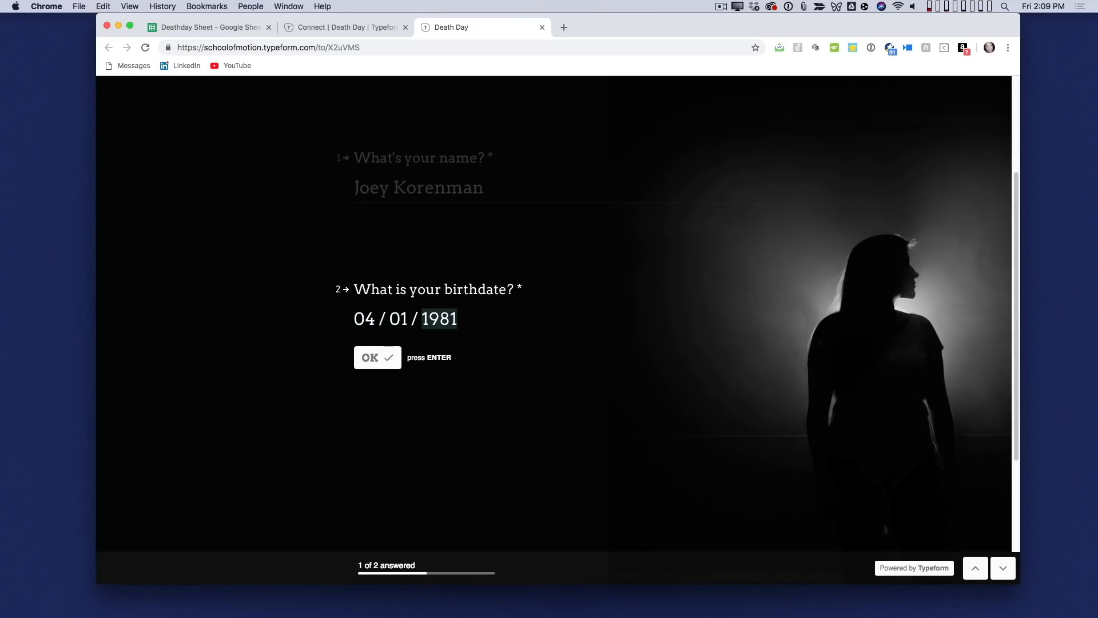
key("Return")
left_click(412, 312)
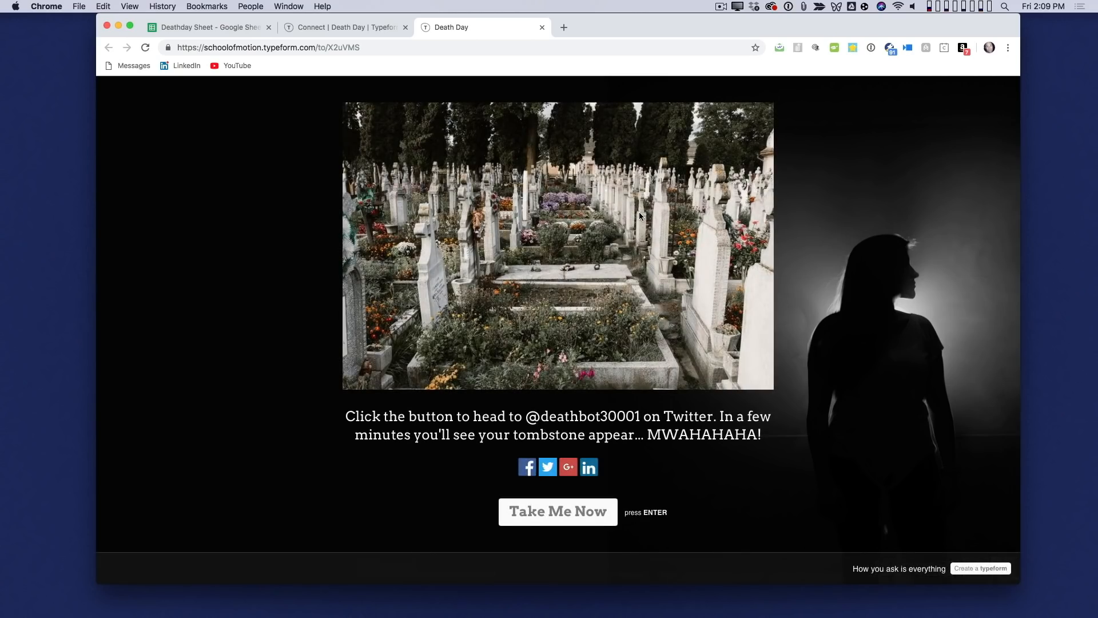
- Check the submitted response in the Death Day sheet and its matching row in the forTemplater sheet
left_click(211, 29)
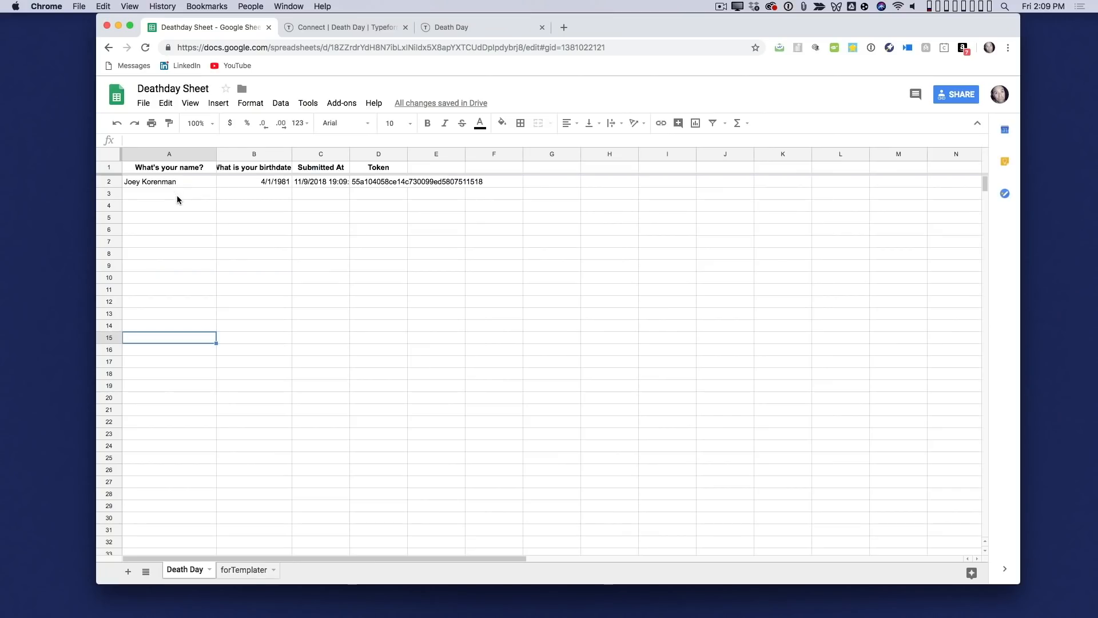
left_click(186, 169)
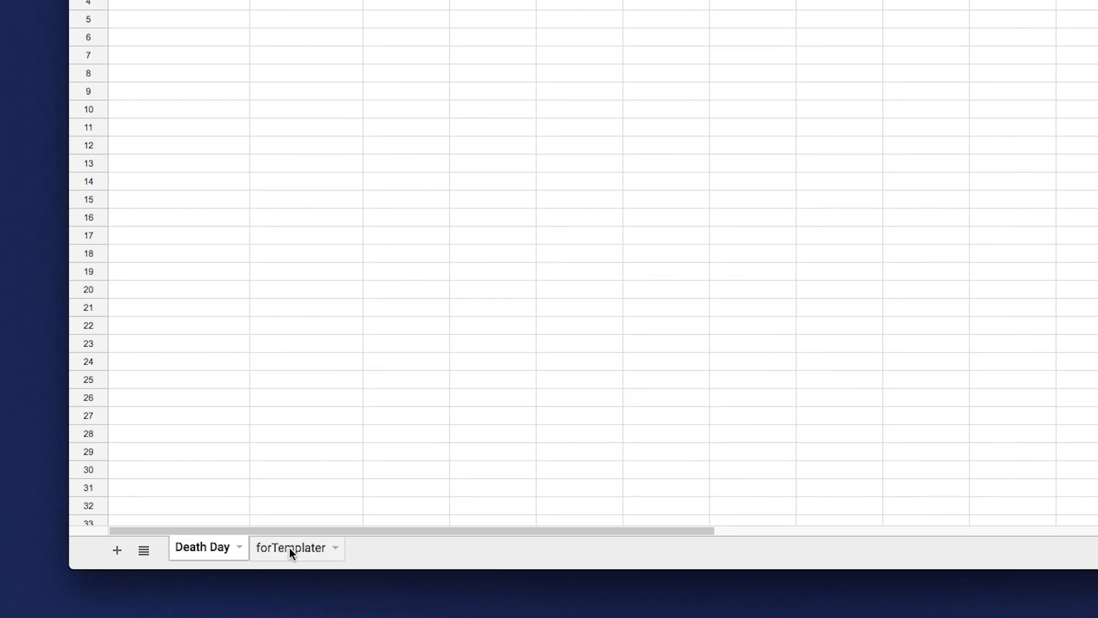
left_click(290, 549)
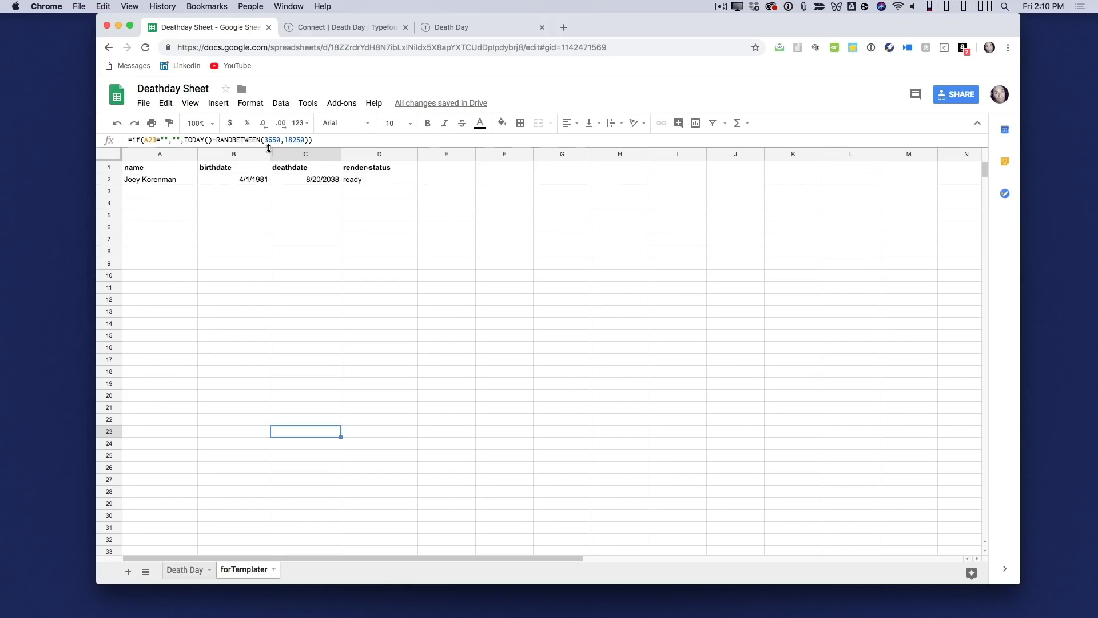
- Examine the formulas that fill the name, birthdate and deathdate columns of the forTemplater sheet
left_click(159, 193)
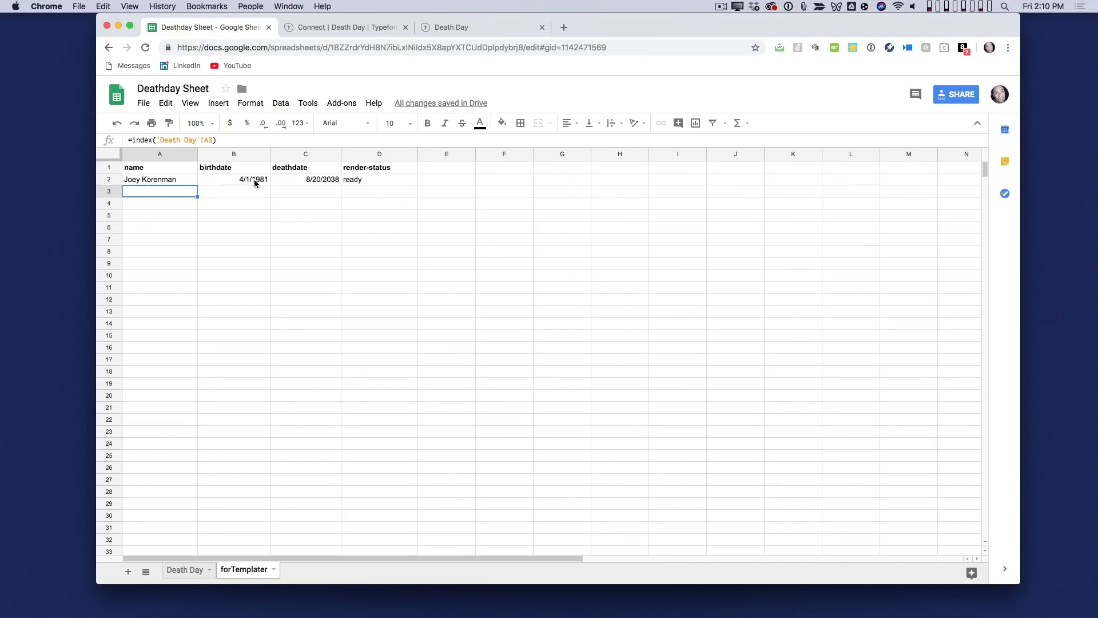
left_click(207, 180)
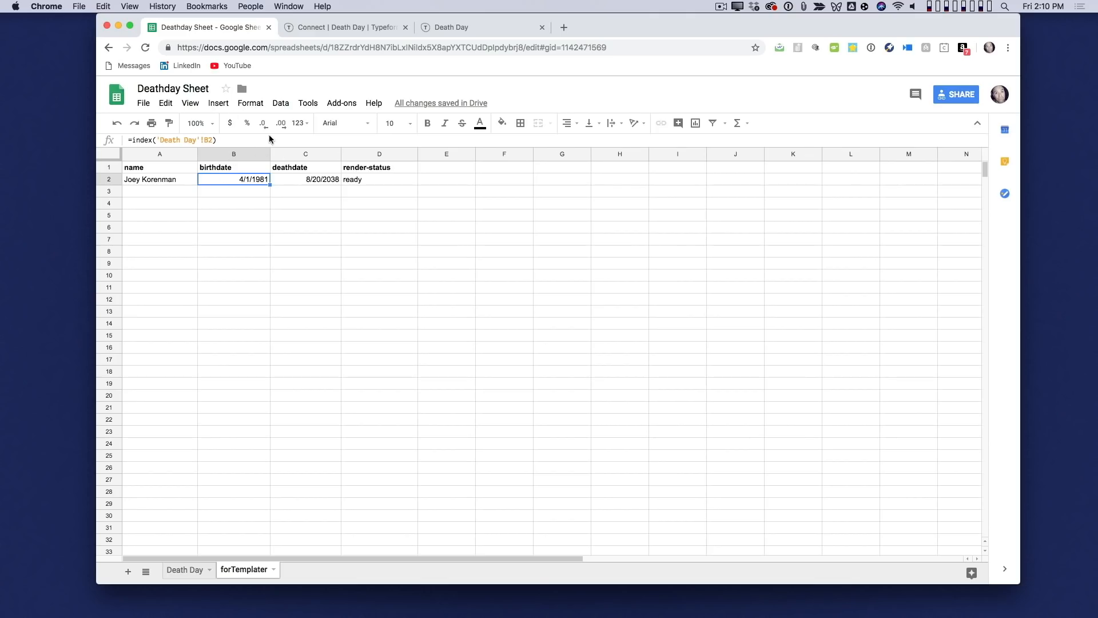
left_click(307, 181)
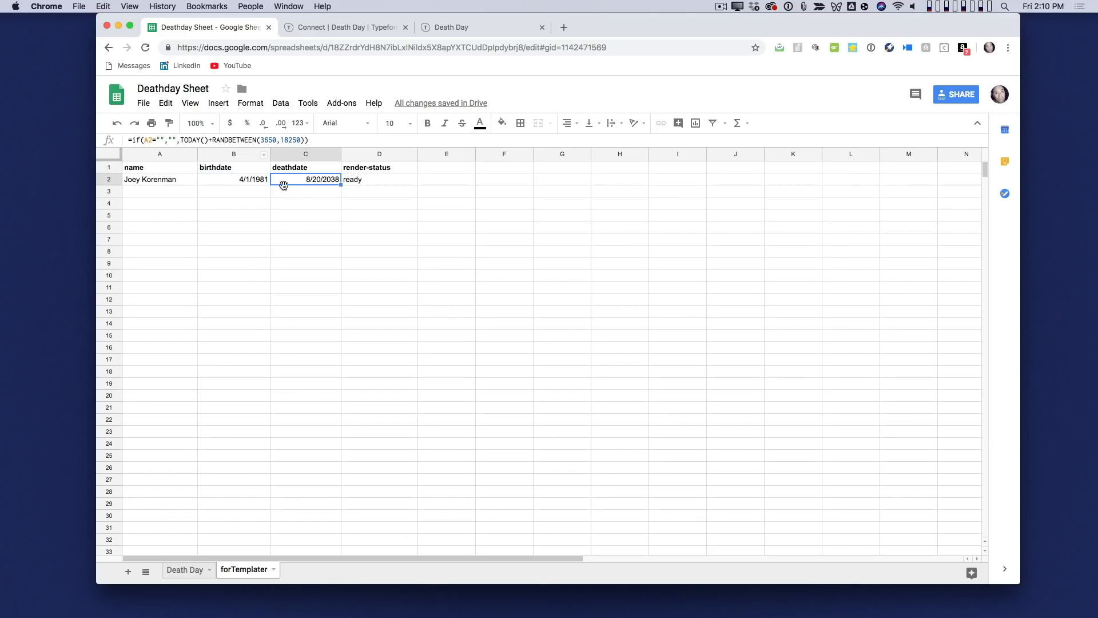
left_click(241, 181)
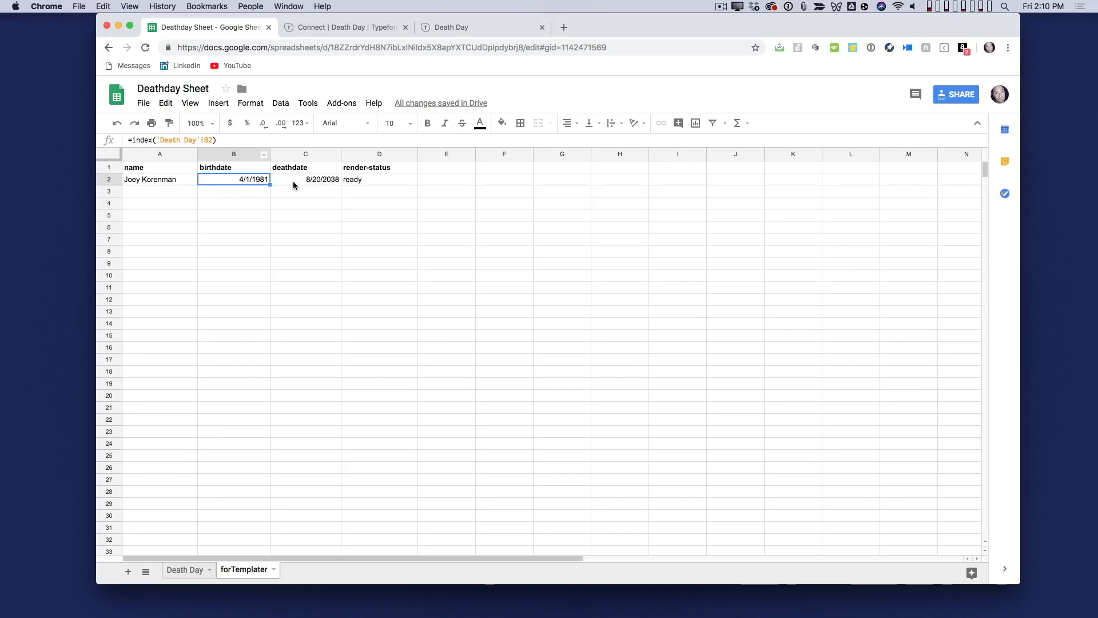
left_click(309, 181)
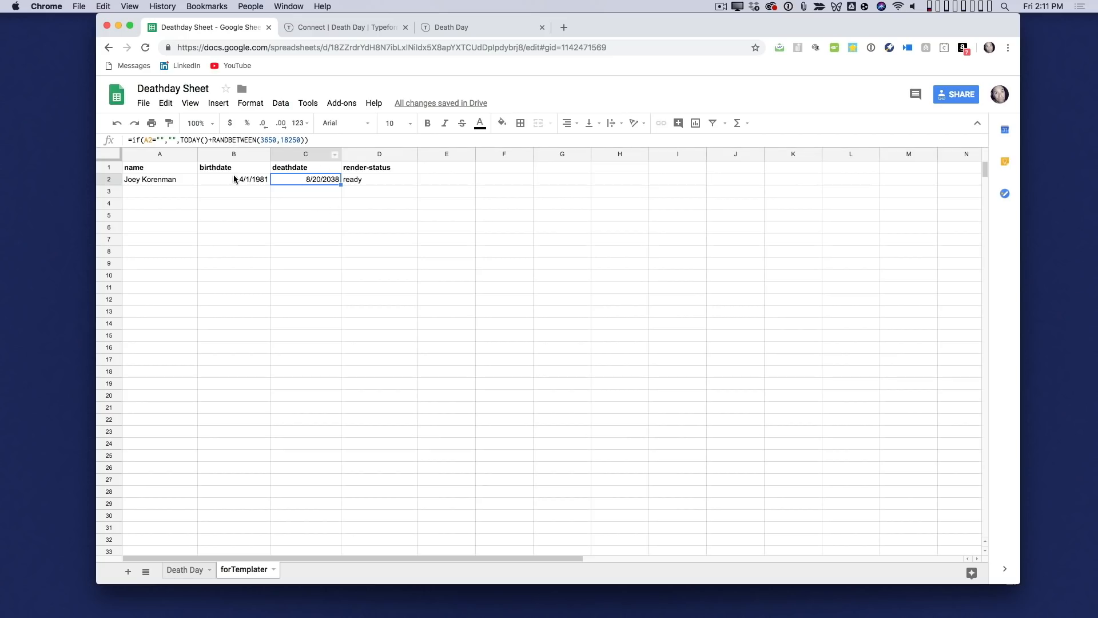
- Inspect the render-status column's formula in rows 2 and 3 of the forTemplater sheet, along with the column headers
left_click(370, 180)
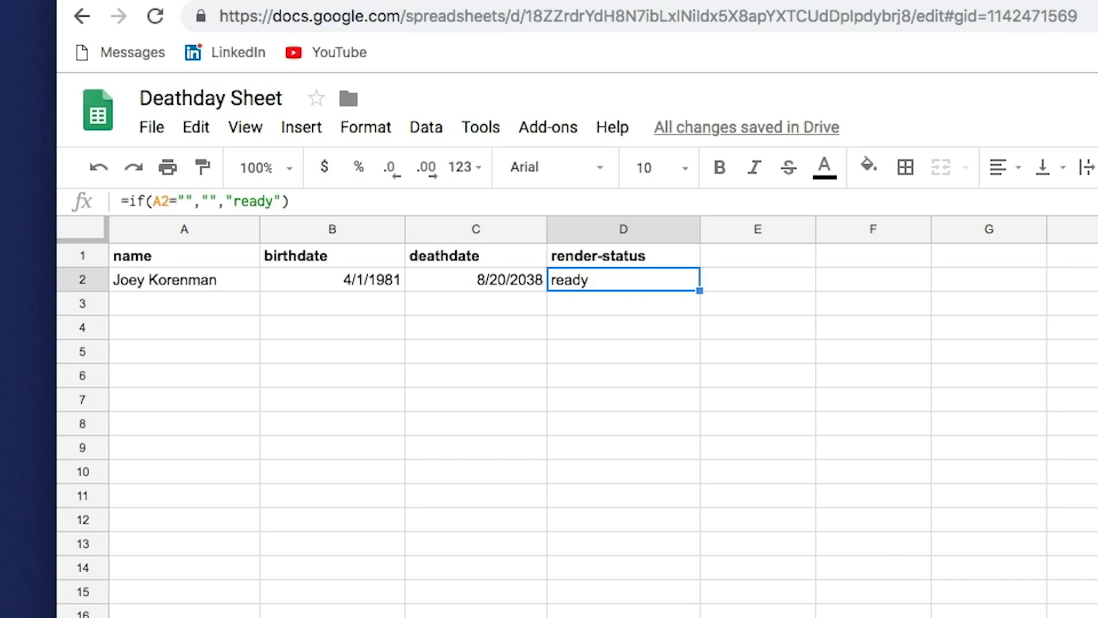
left_click(683, 260)
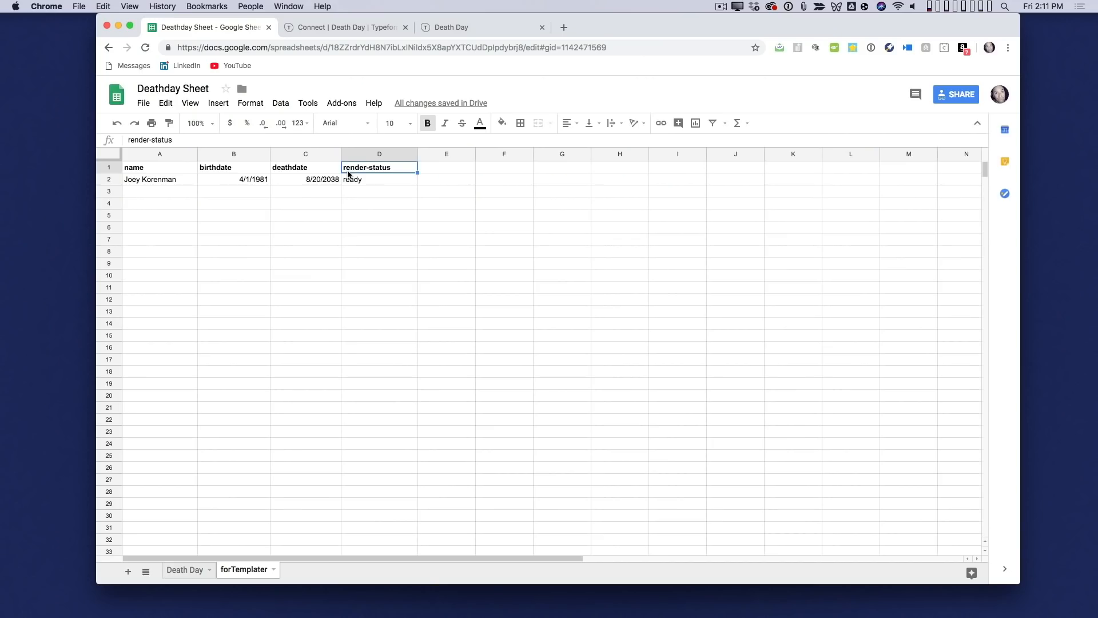
left_click(392, 179)
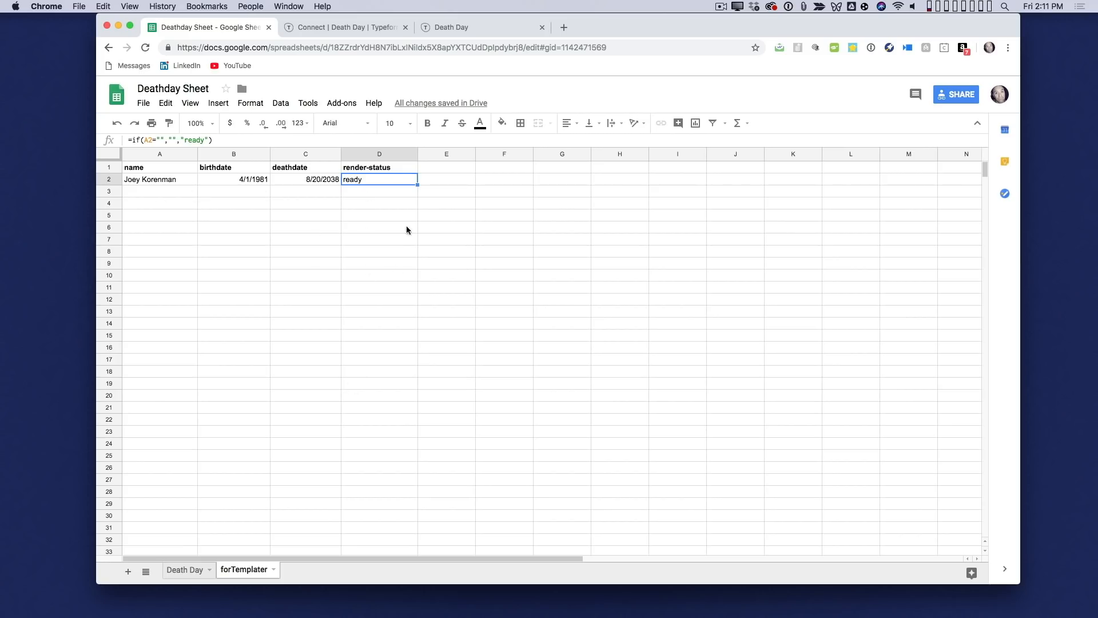
left_click(384, 194)
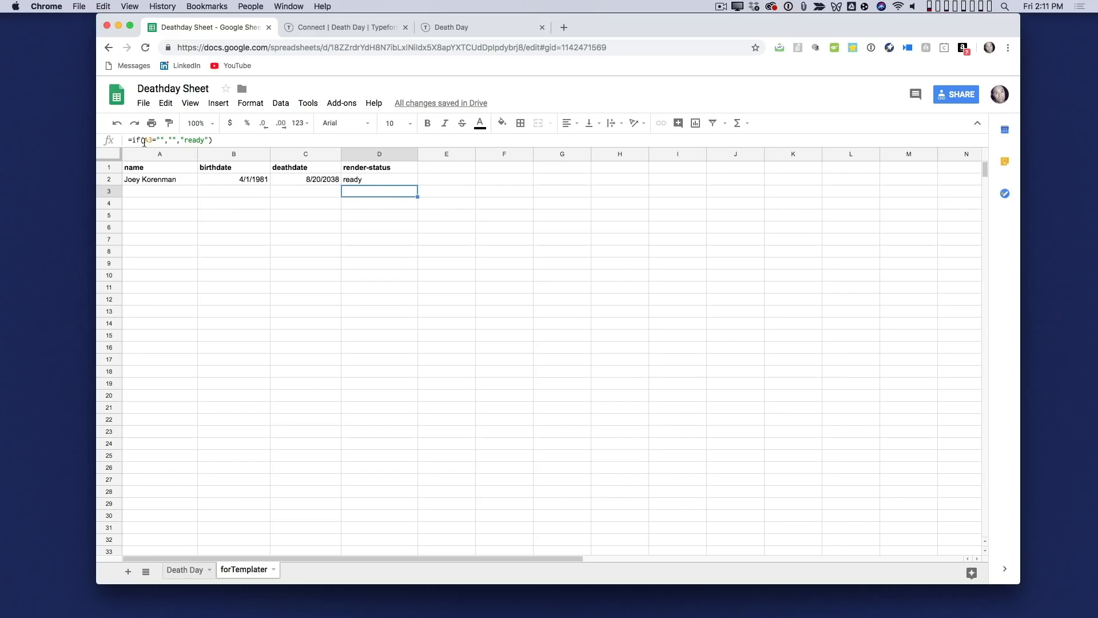
left_click(373, 180)
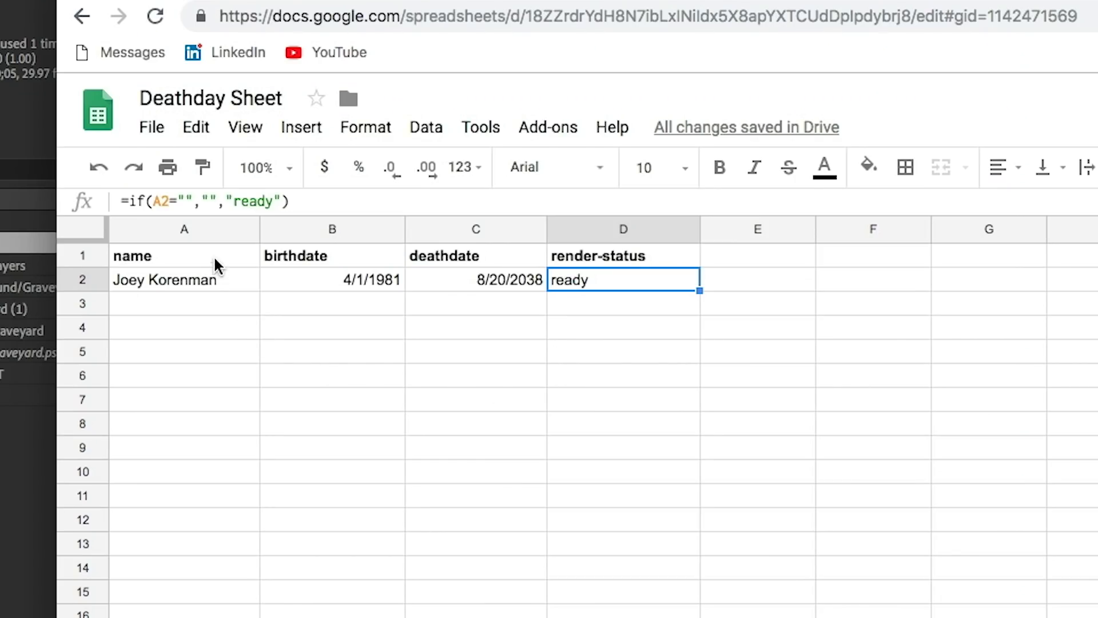
left_click(214, 255)
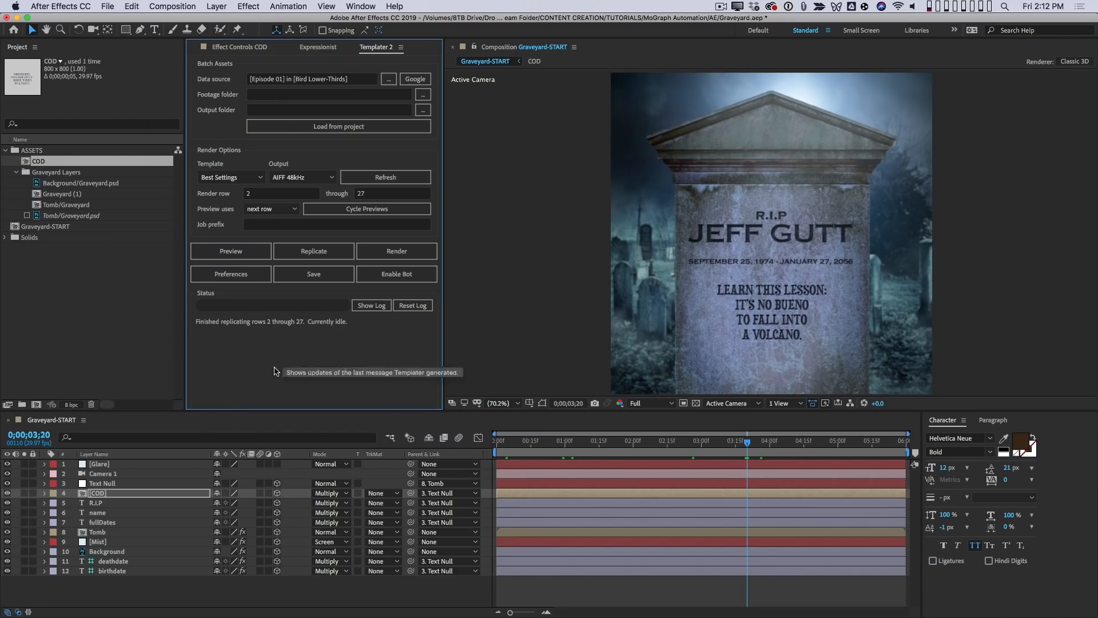
- In After Effects, apply the Dataclay Templater Settings effect to the name, deathdate and birthdate text layers
left_click(143, 513)
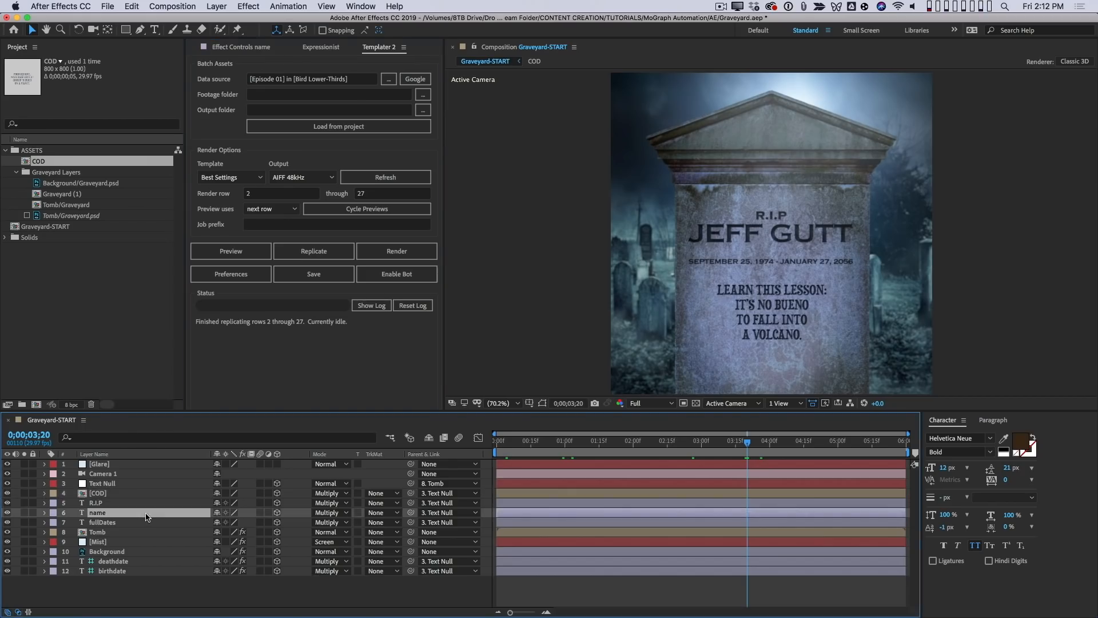
left_click(248, 7)
mouse_move(304, 162)
mouse_move(314, 137)
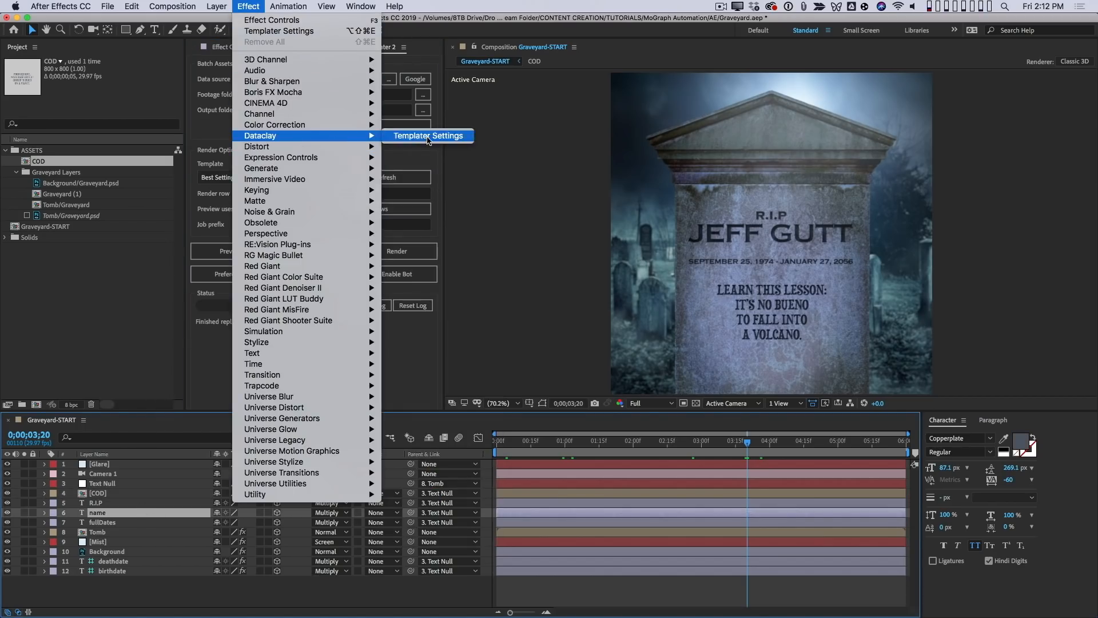
left_click(433, 136)
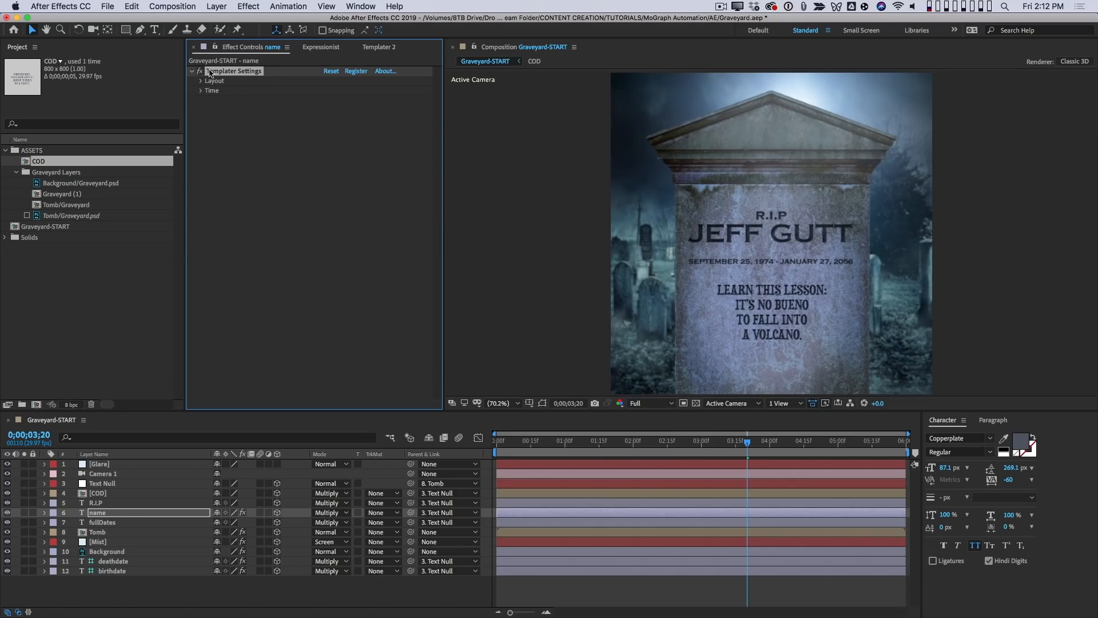
left_click(120, 560)
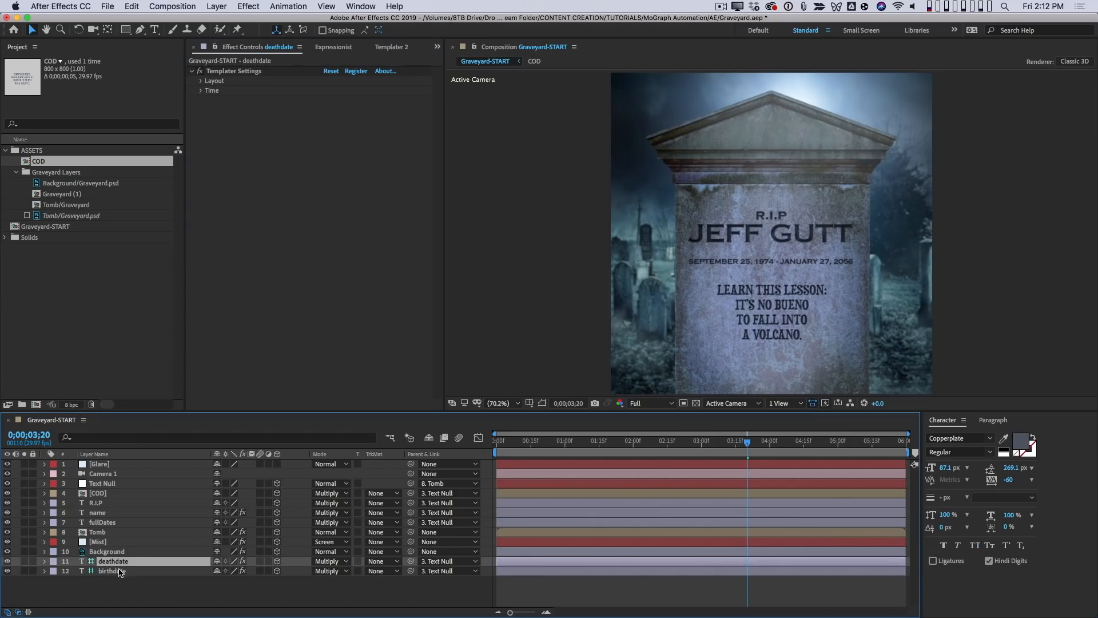
left_click(123, 571, "shift")
key("super+v")
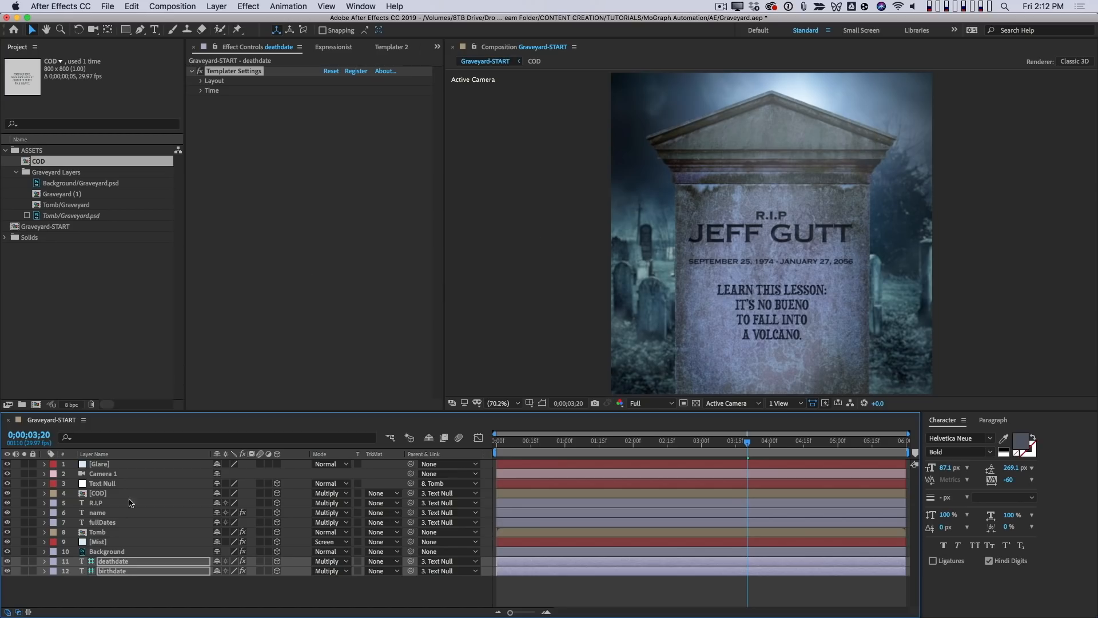
- Set Templater's Google data source to the forTemplater worksheet of Deathday Sheet
left_click(393, 50)
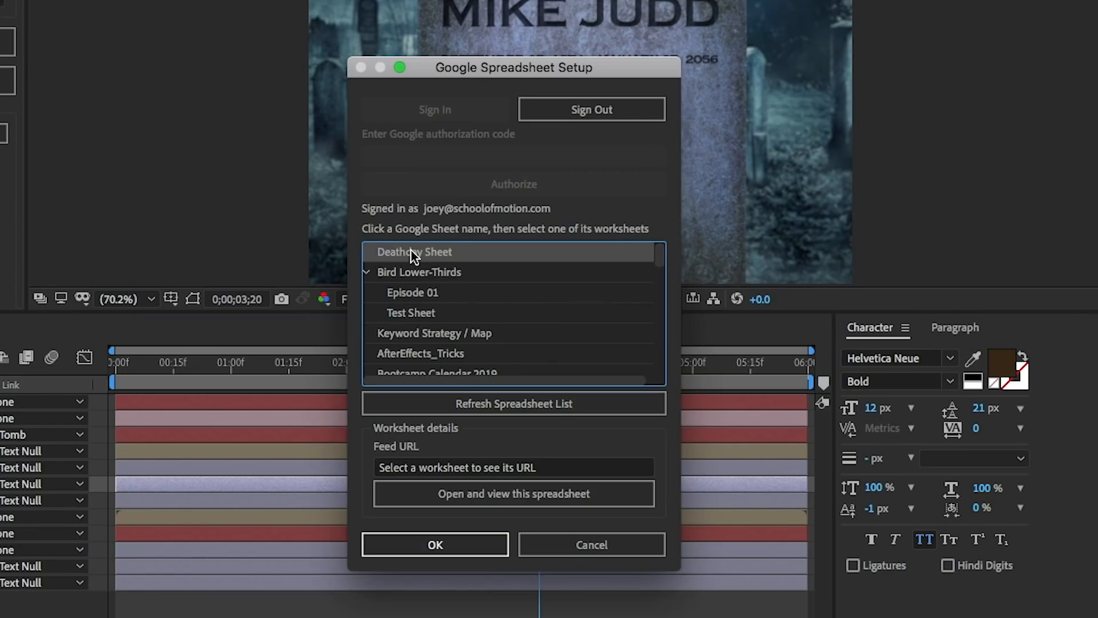
left_click(413, 254)
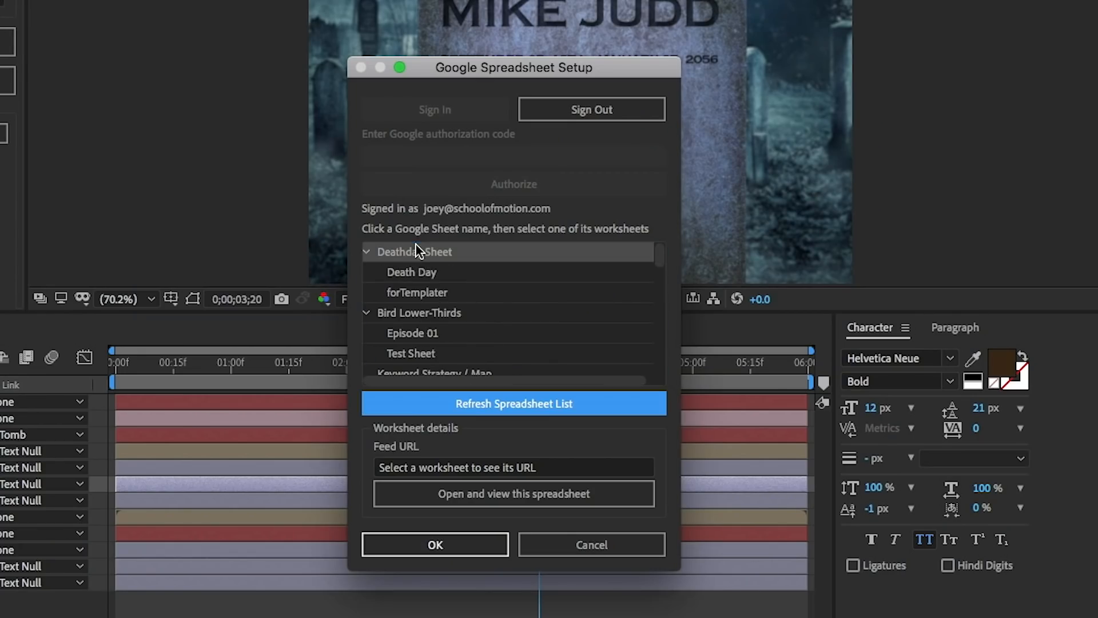
left_click(441, 291)
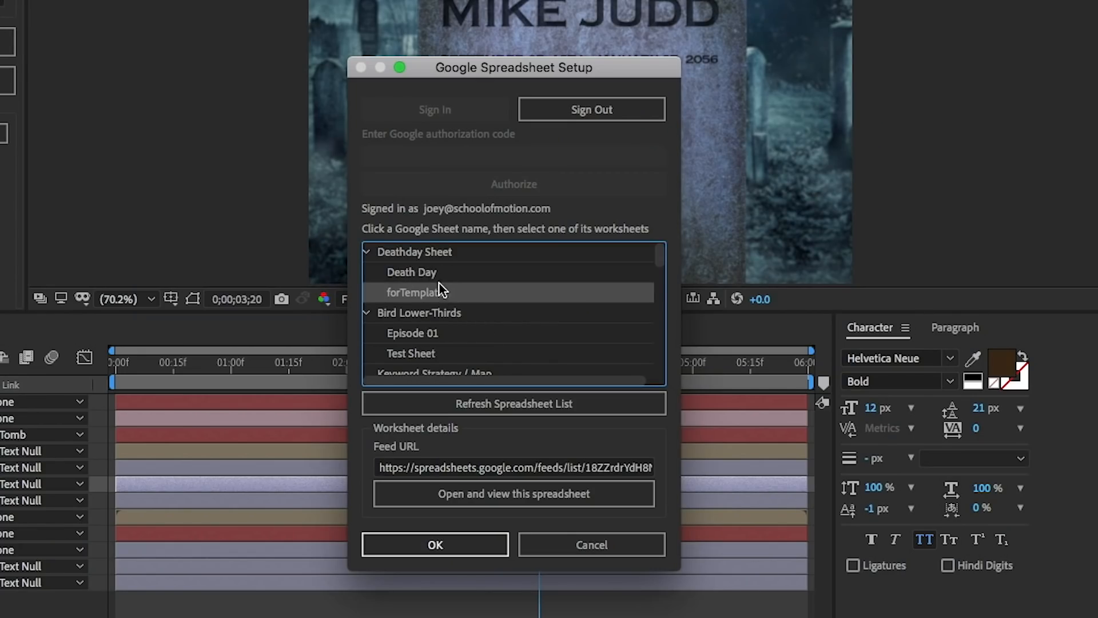
left_click(444, 548)
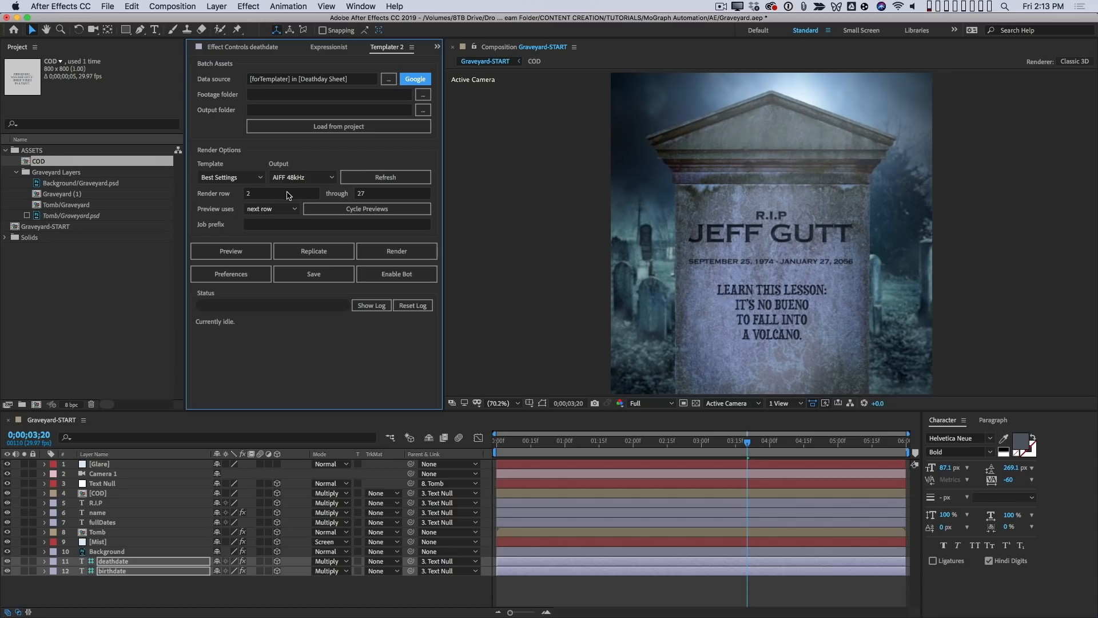
- Limit the Templater render rows to 2 through 2, preview the row, and show the name layer's Templater layout settings
left_click(401, 194)
type("2")
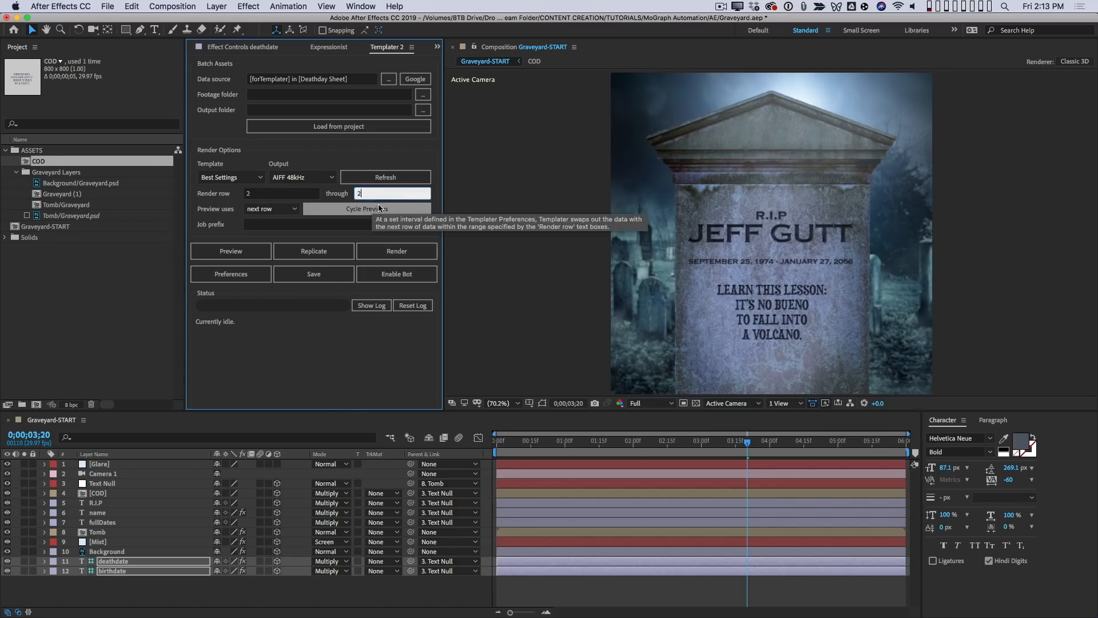
left_click(245, 249)
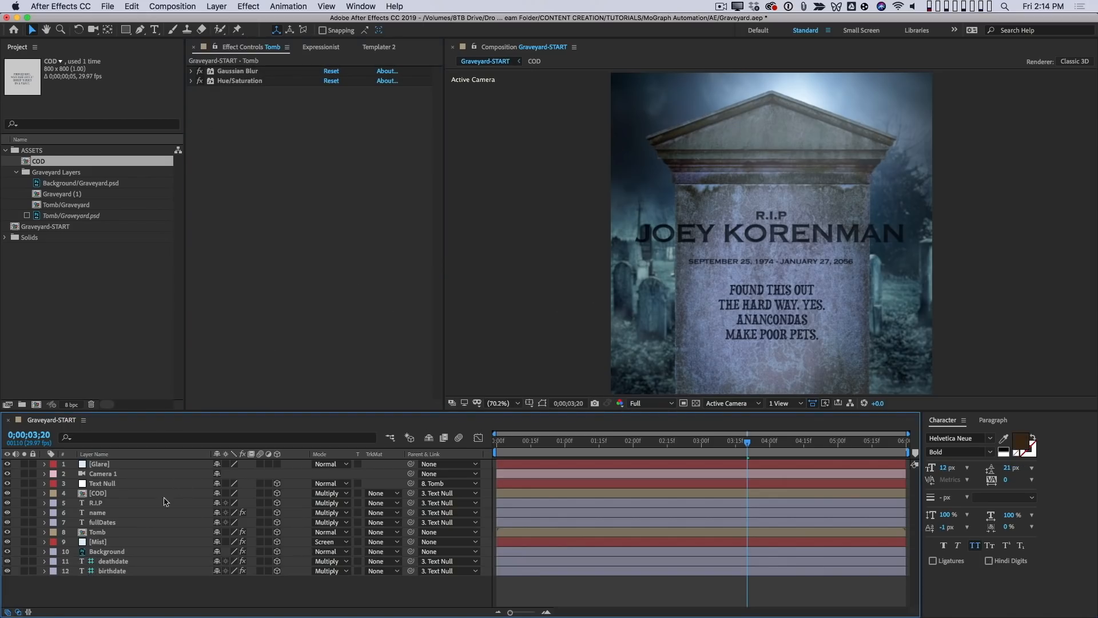
left_click(128, 514)
left_click(191, 72)
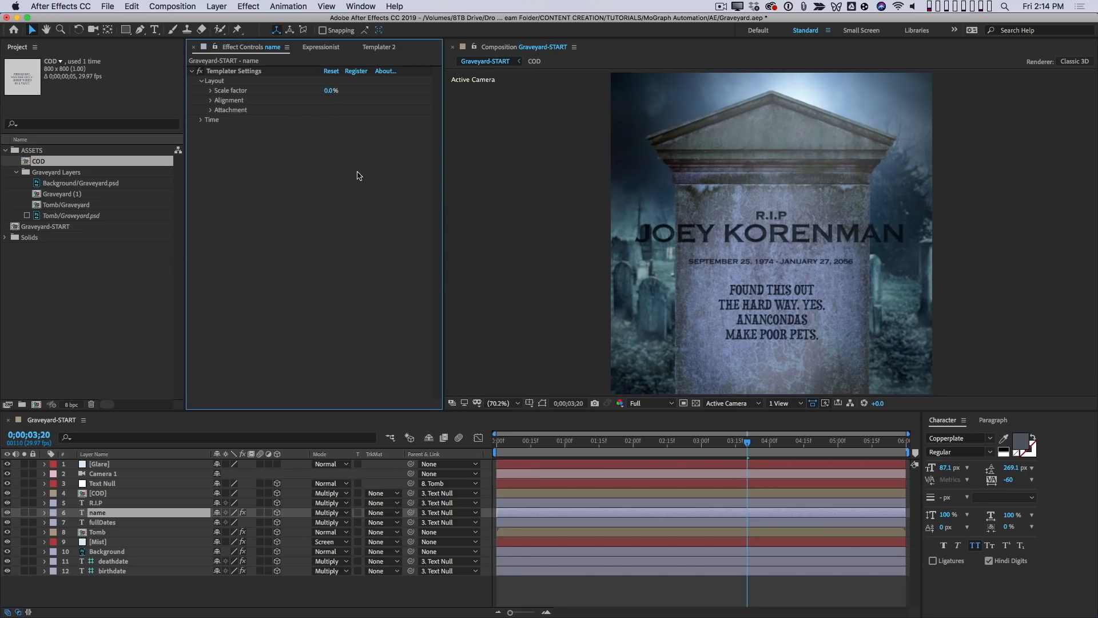
- Switch to Chrome and submit another Death Day form response with a second respondent's full name and birthdate
key("super+Tab")
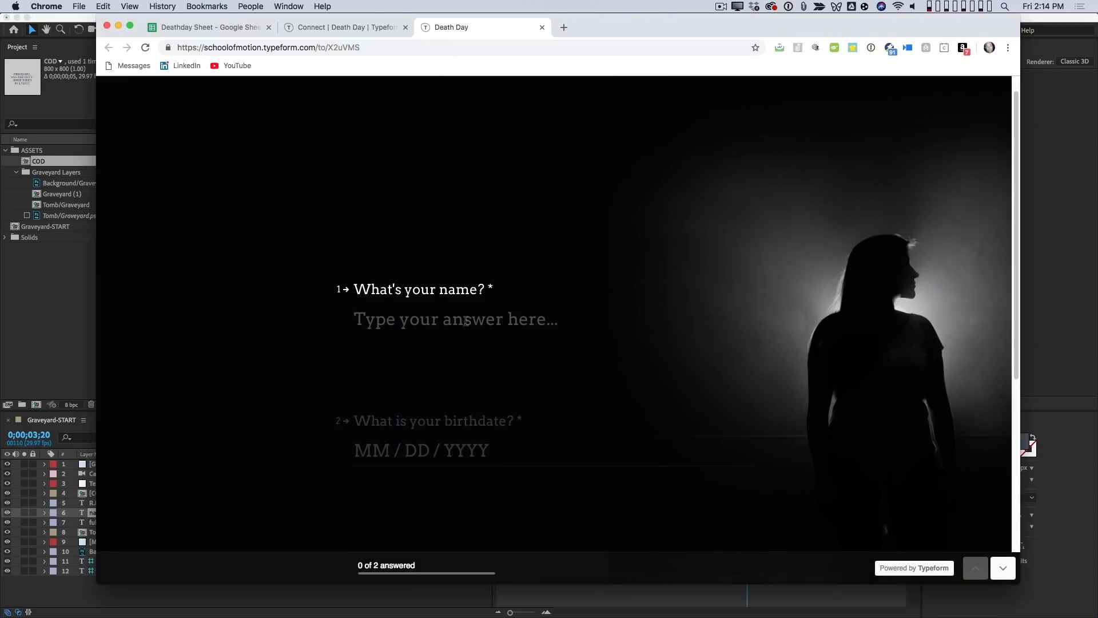
type("Chris Do")
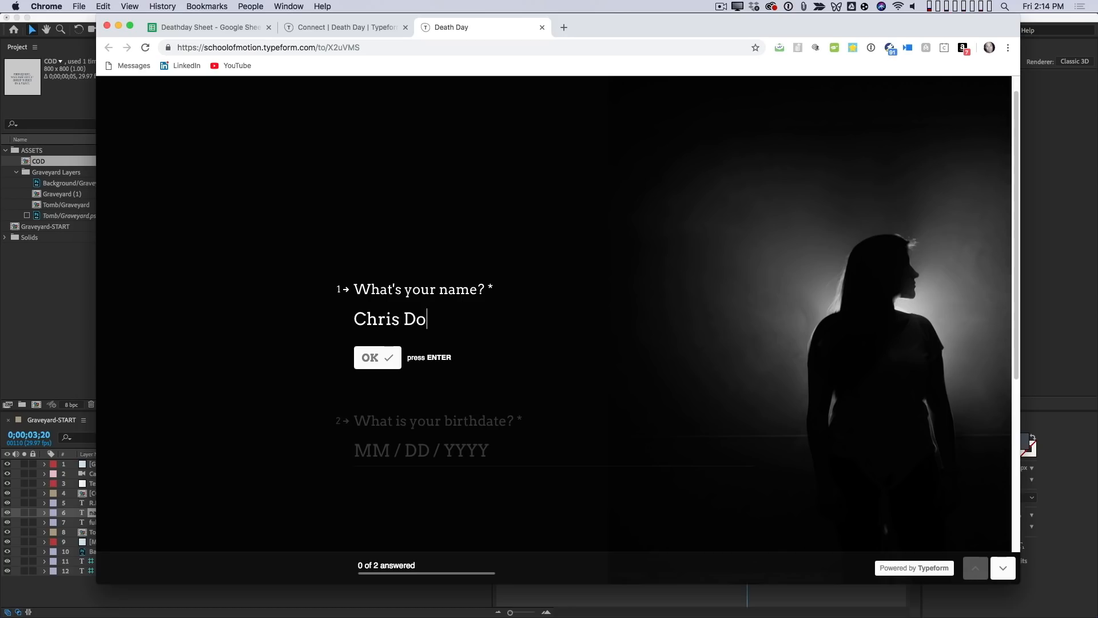
key("Return")
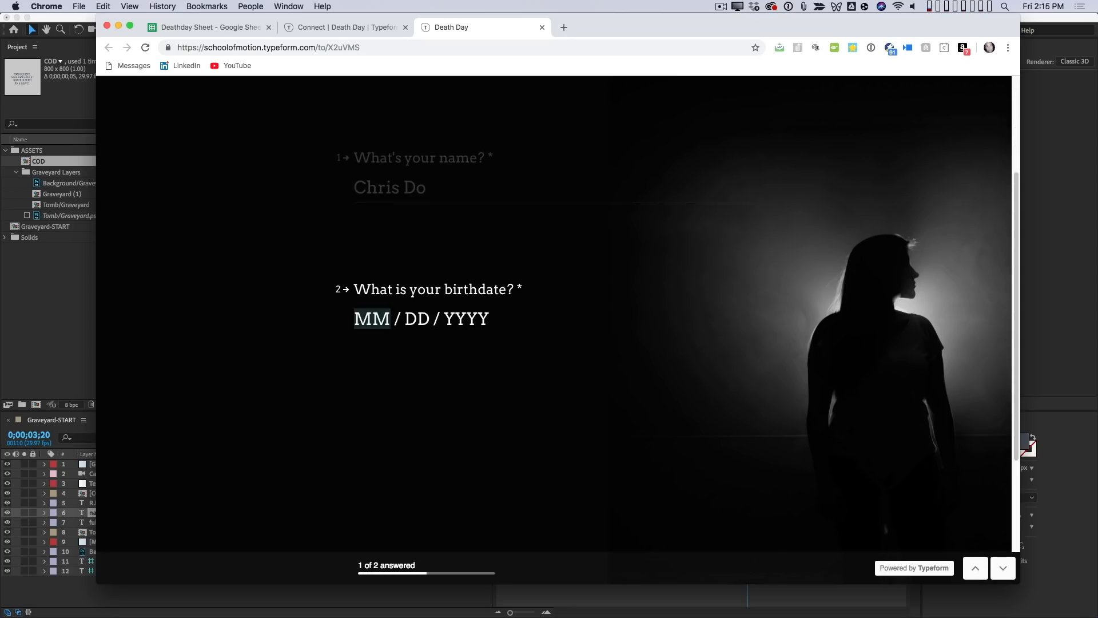
type("05 / ")
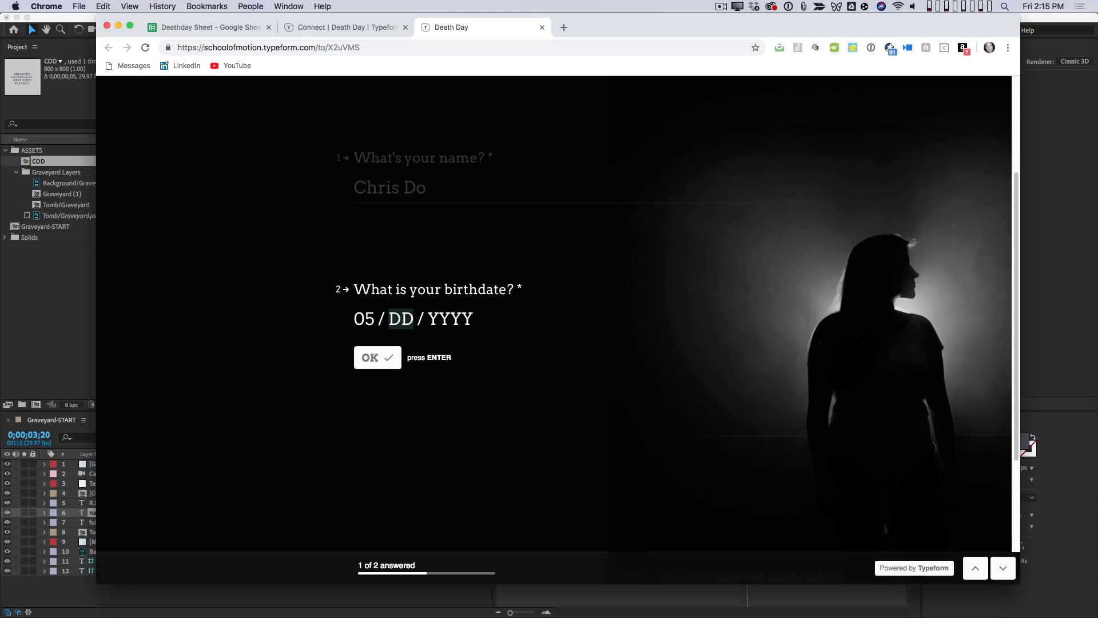
type("12 / 1850")
key("Return")
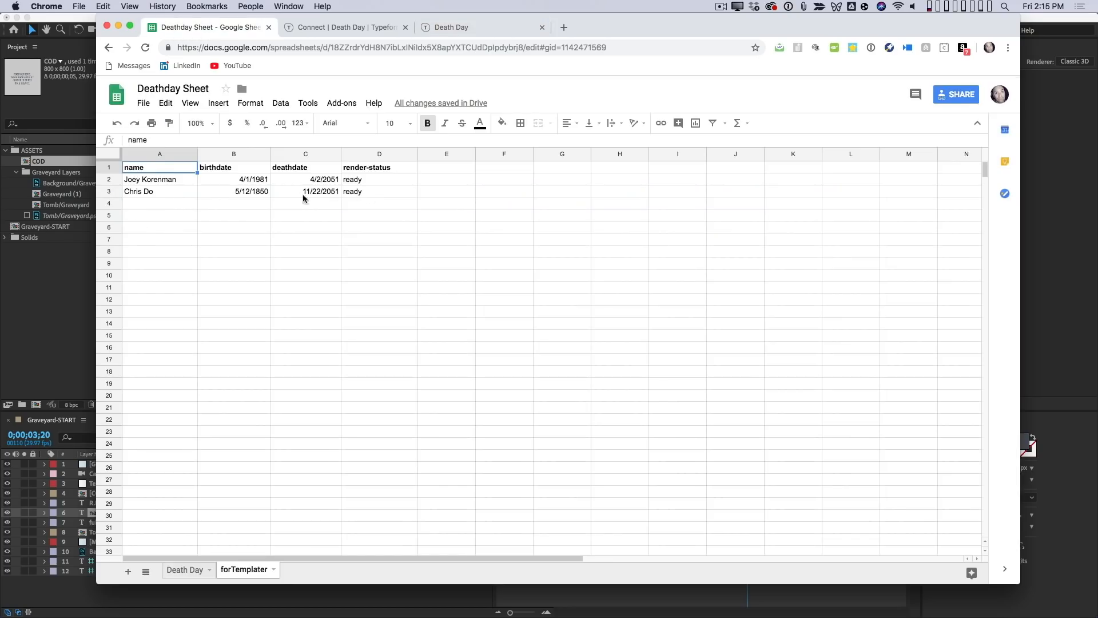
- Switch back to After Effects, extend the Templater render rows to 2 through 3, and preview the next row
left_click(56, 291)
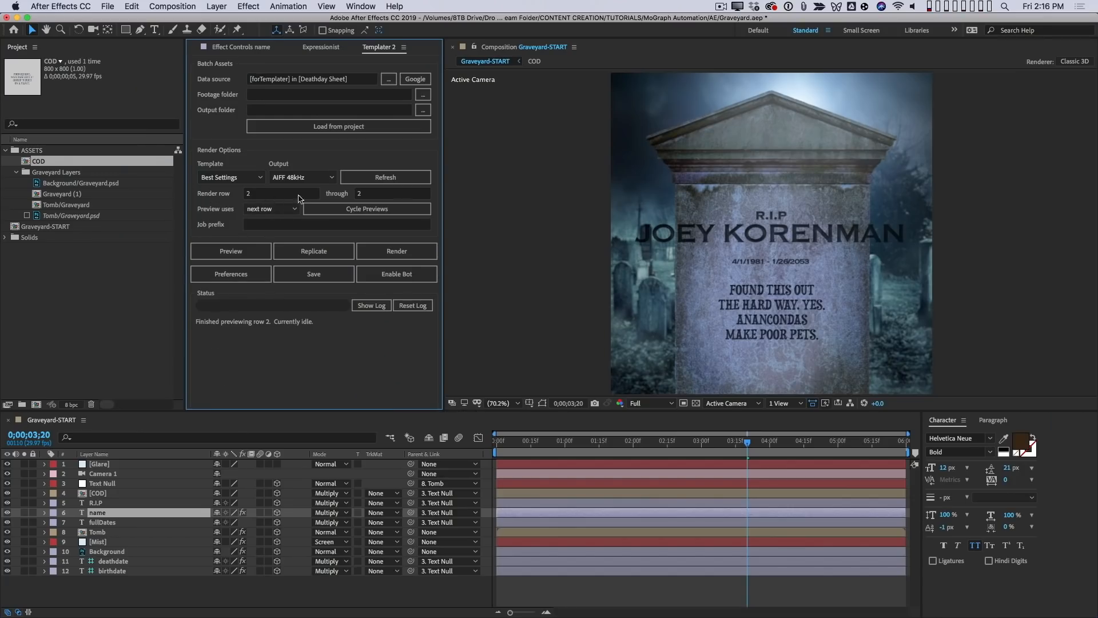
left_click(353, 194)
type("3")
key("Return")
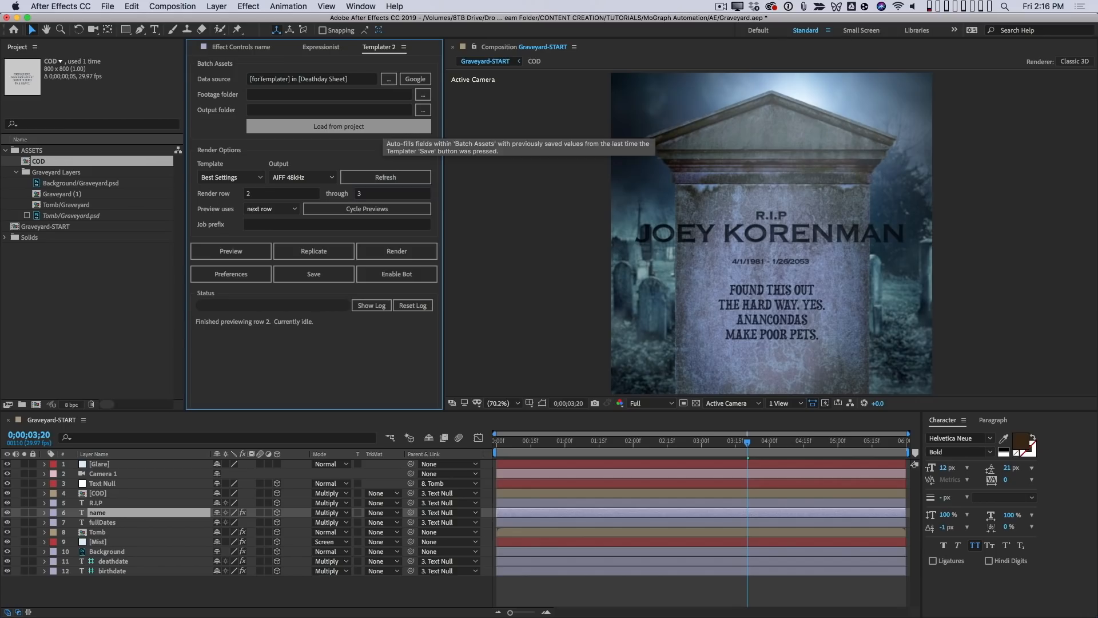
left_click(231, 251)
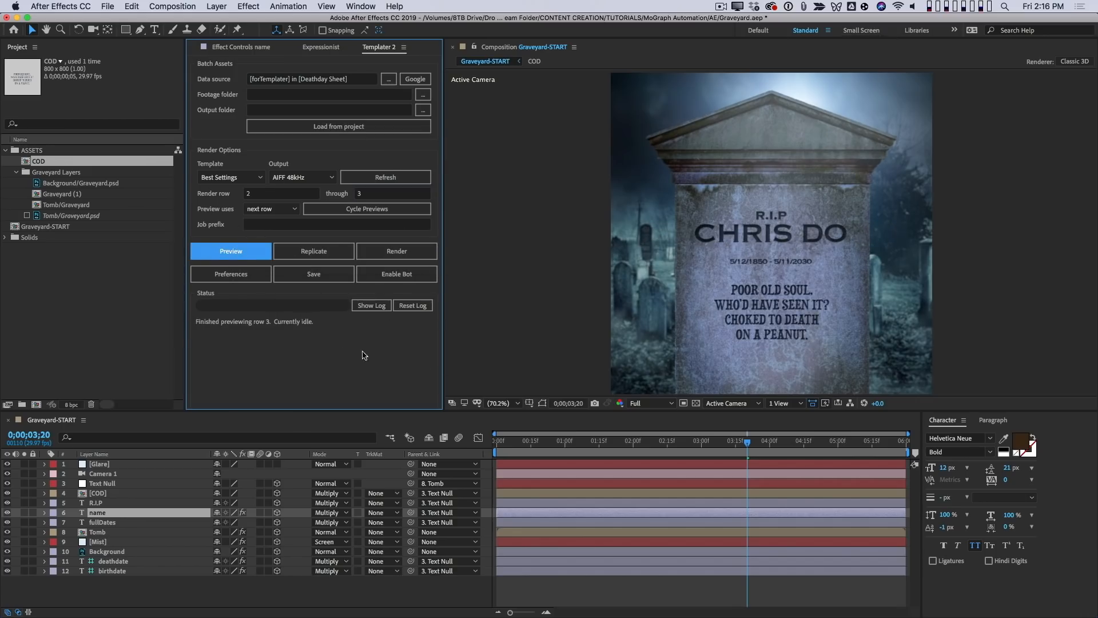
- Scale the name layer up to about 213.7% and show its Templater Settings effect controls
left_click(157, 513)
key("s")
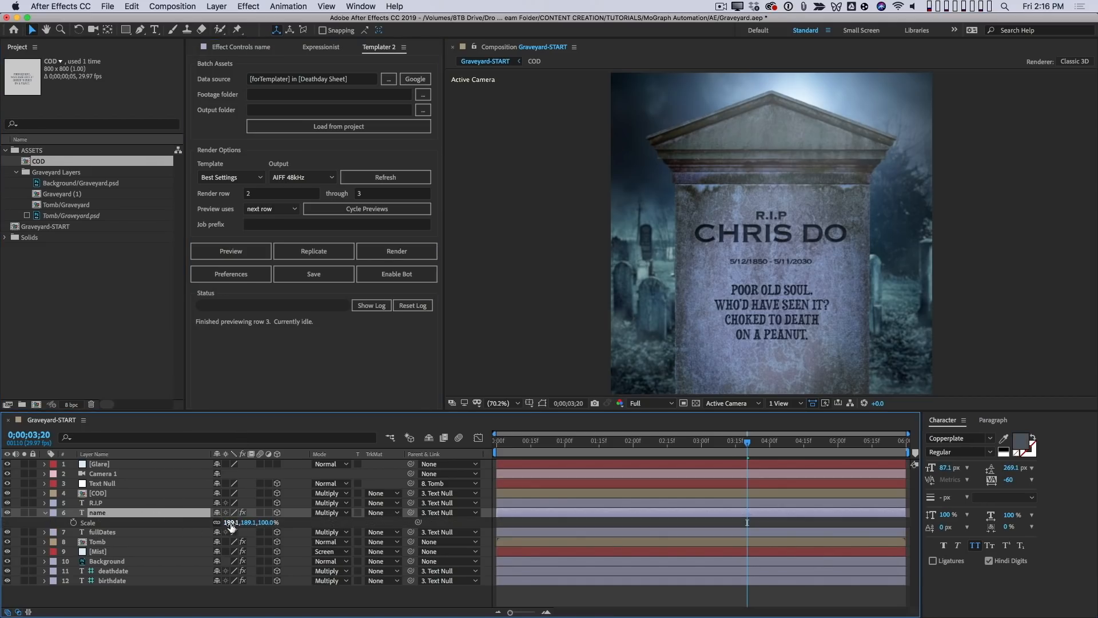
left_click_drag(248, 522, 371, 524)
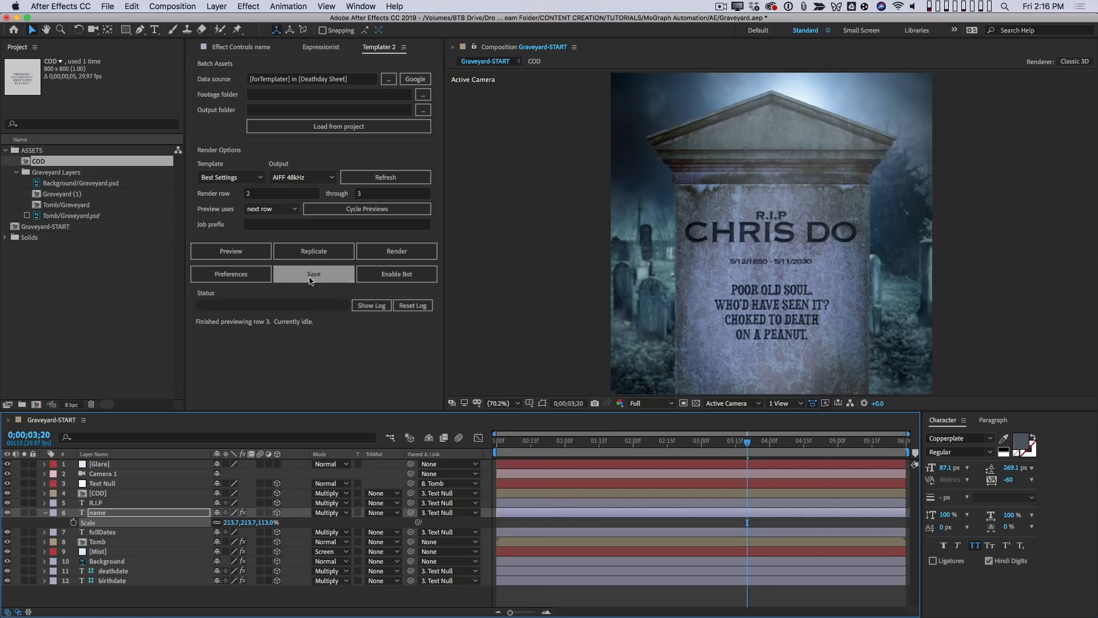
left_click(118, 516)
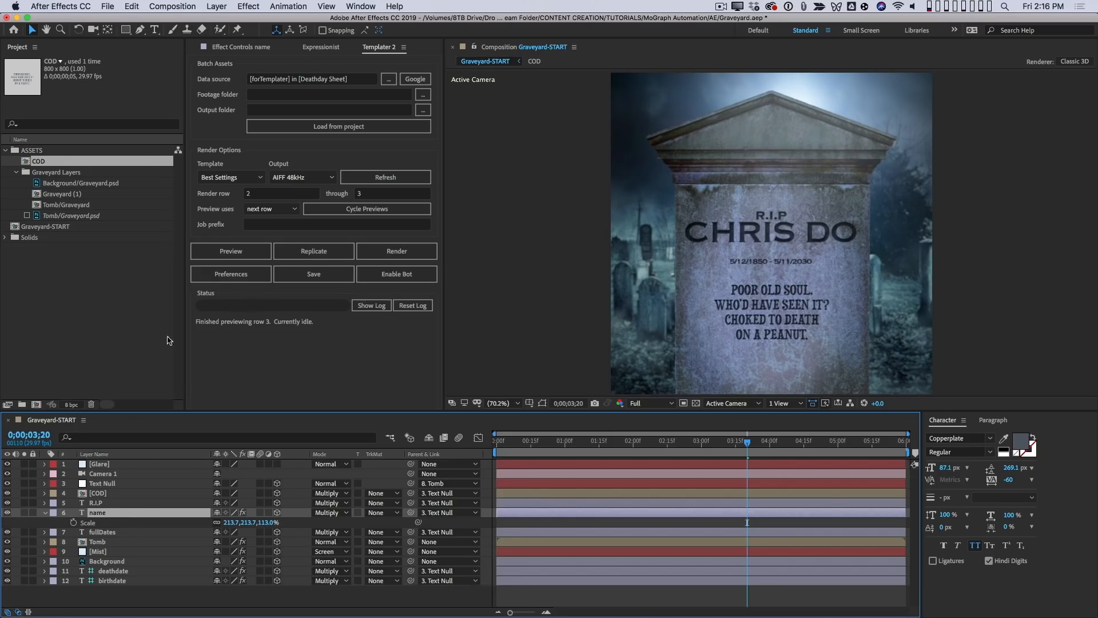
left_click(240, 48)
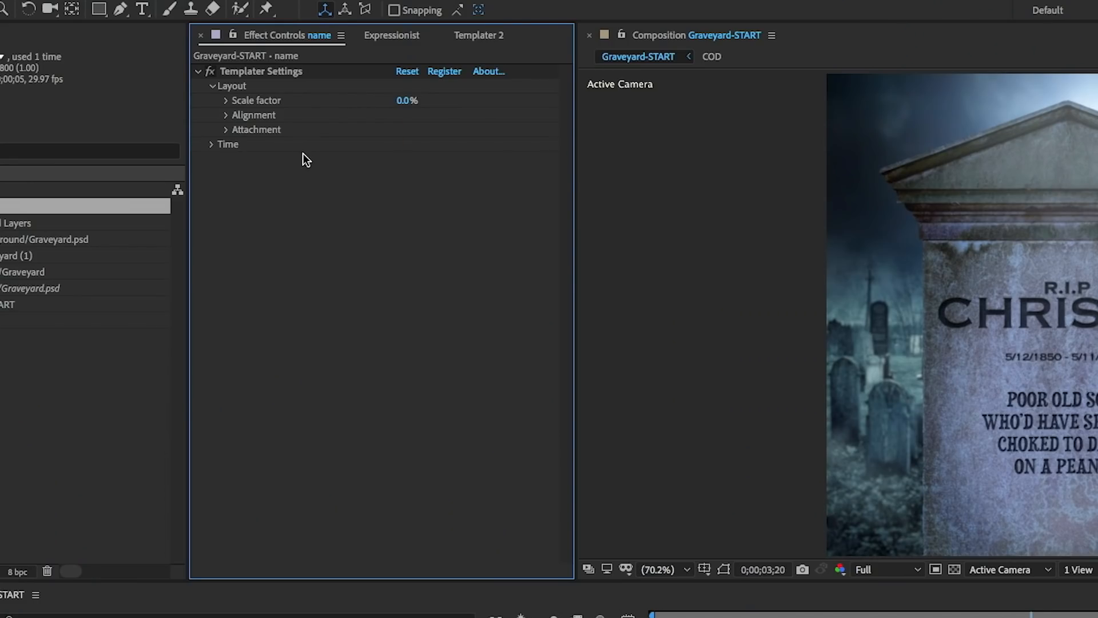
- Set the name layer's Templater scale factor to 100% and preview rows 2 and 3 repeatedly to check the text fit
left_click(407, 101)
type("100")
key("Return")
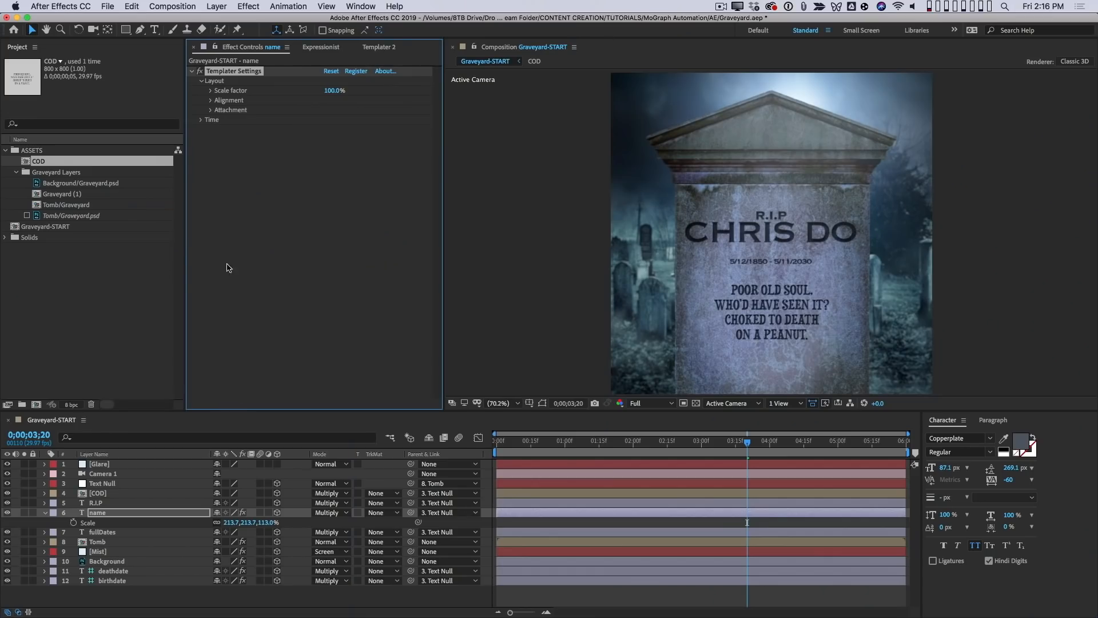
left_click(378, 46)
left_click(248, 254)
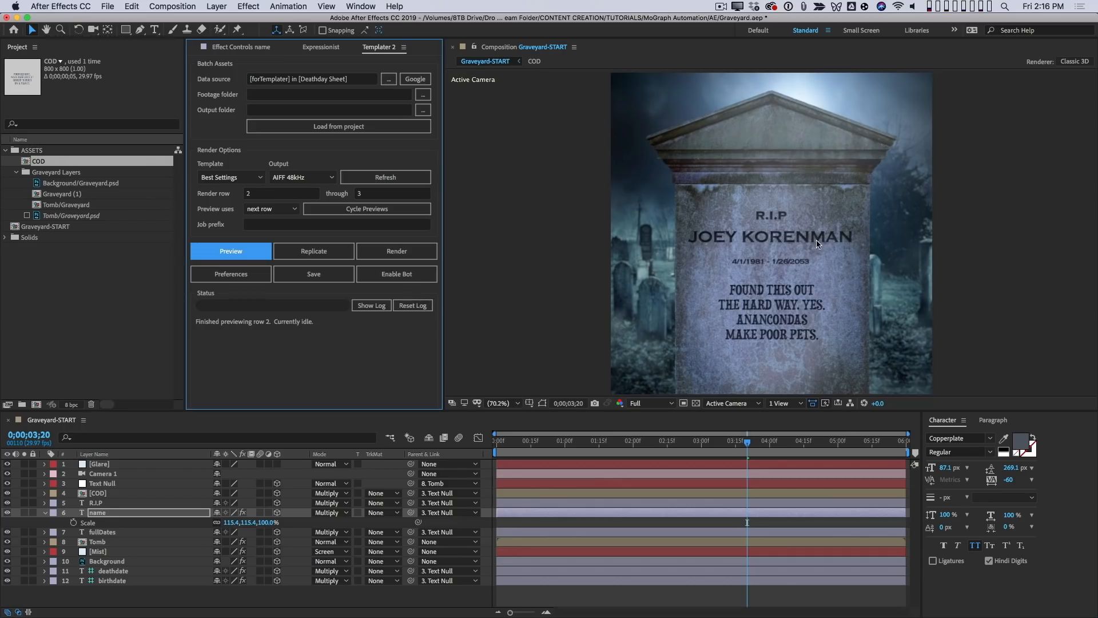
left_click(237, 244)
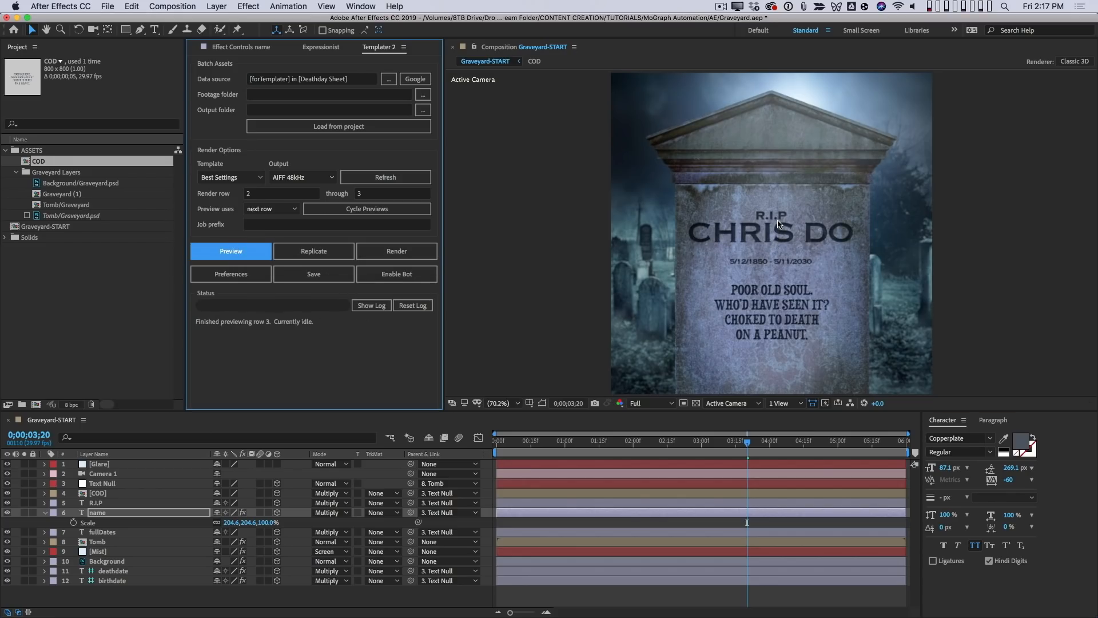
left_click(226, 252)
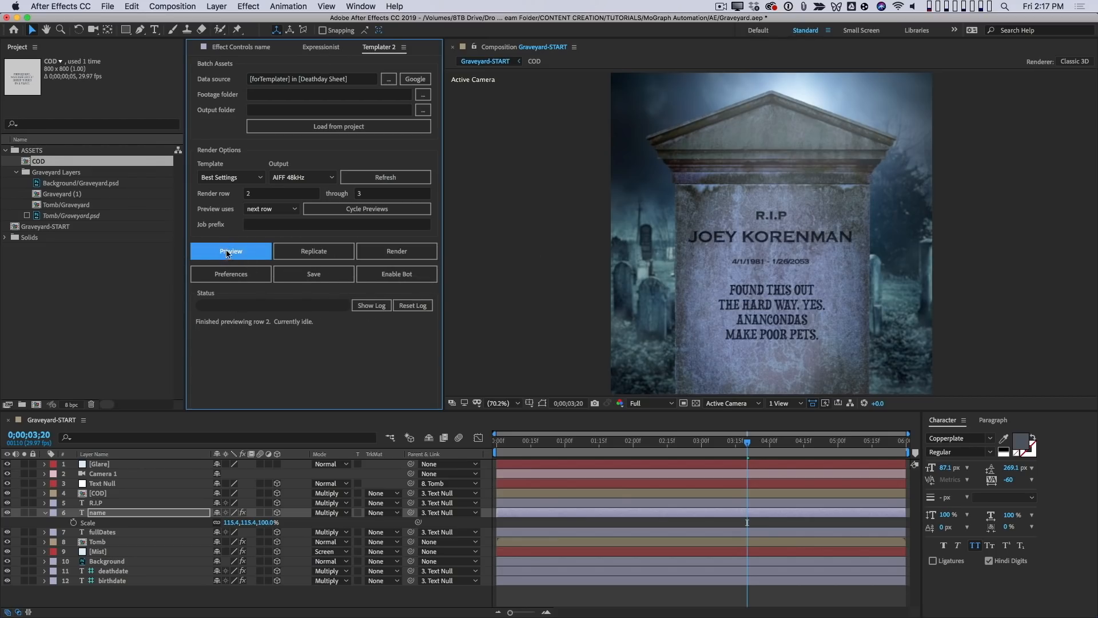
left_click(229, 252)
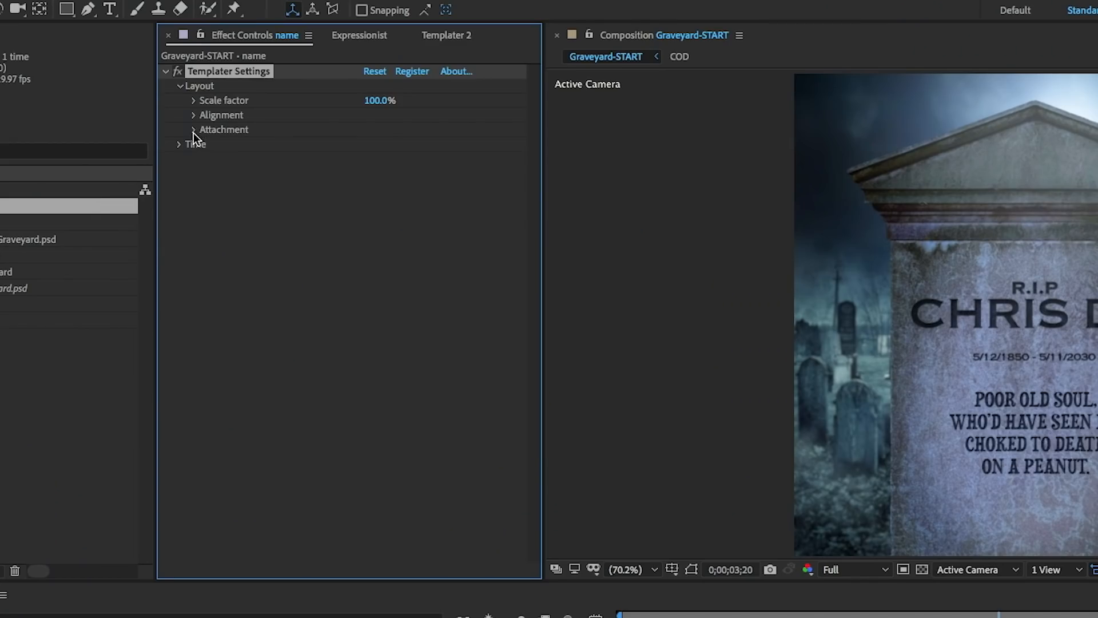
- Attach the name layer to the bottom edge of the R.I.P layer in its Templater attachment settings
left_click(209, 110)
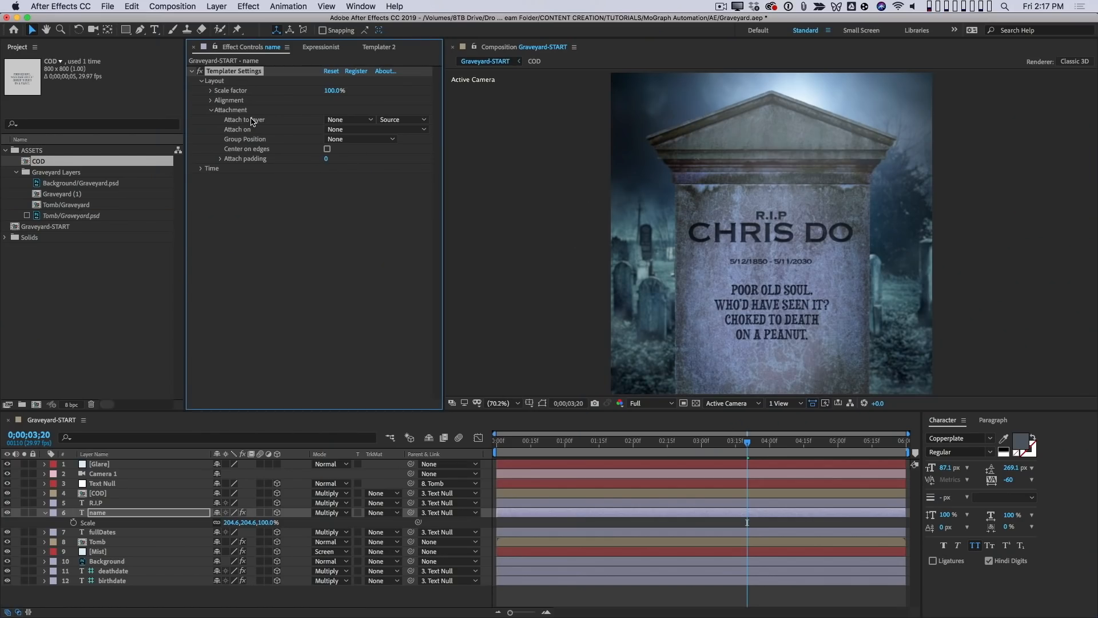
left_click(354, 121)
left_click(378, 182)
left_click(362, 130)
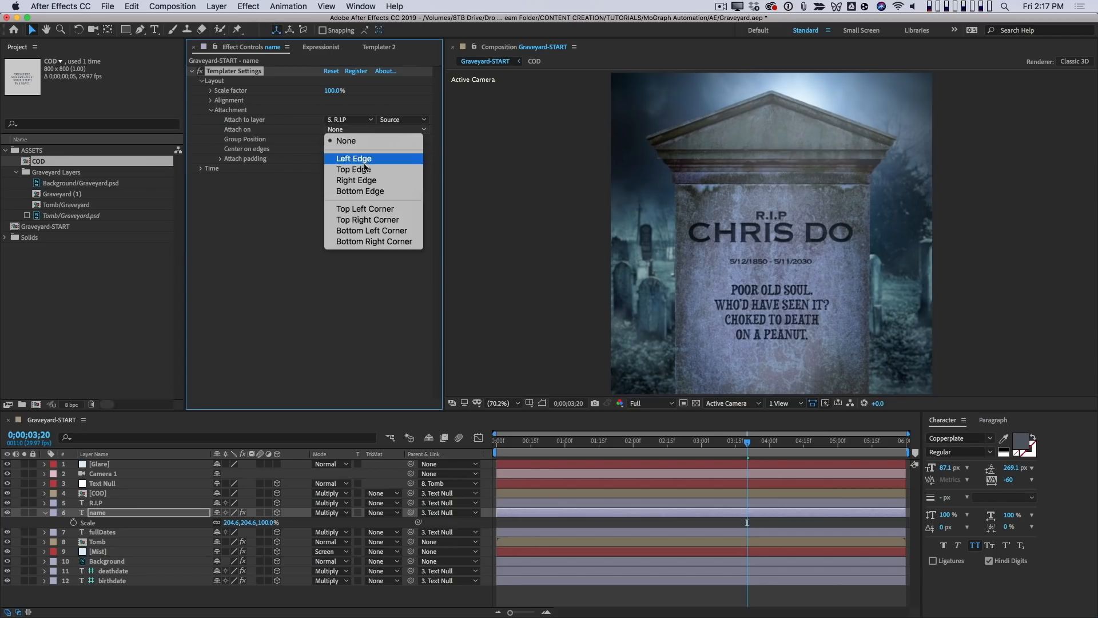
left_click(376, 193)
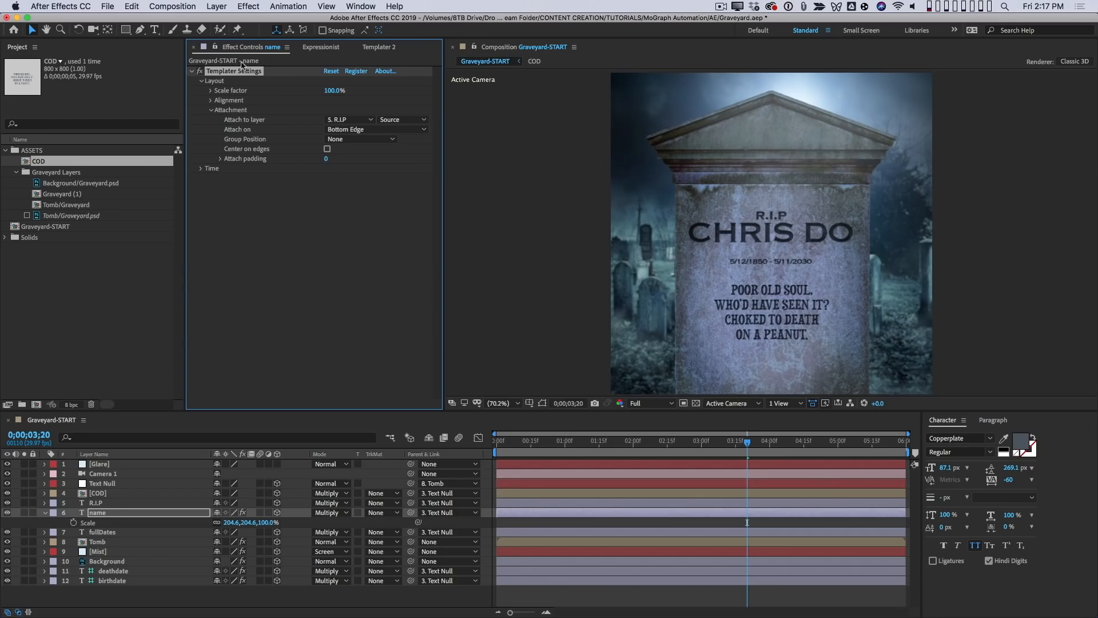
- Dock the Effect Controls panel beside the Templater panel and preview both rows with the name layer's attachment
left_click_drag(235, 47, 467, 146)
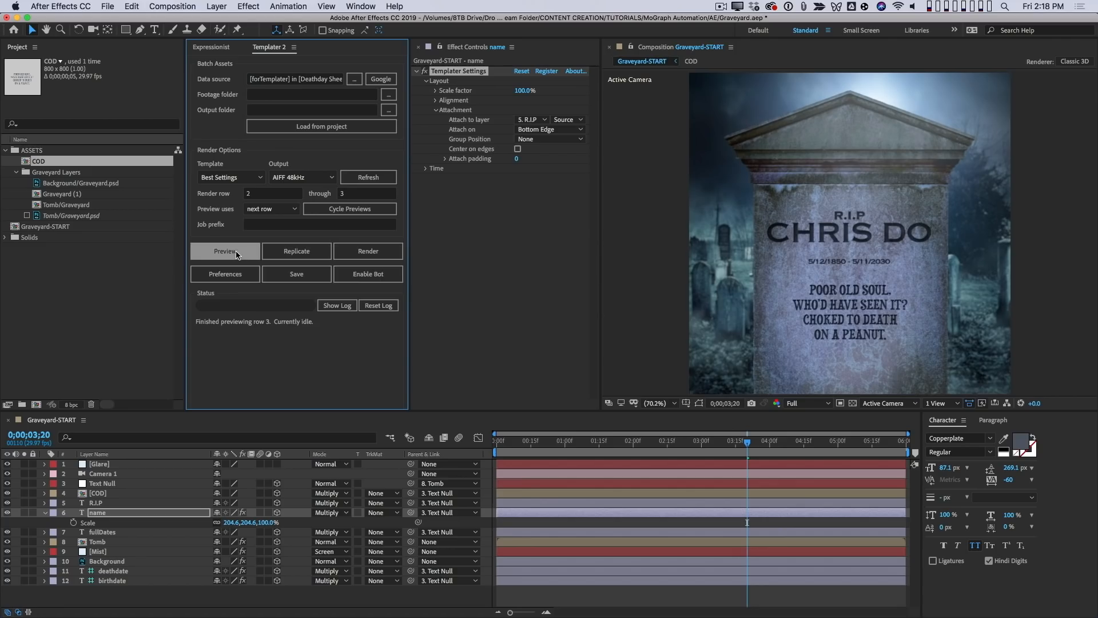
left_click(236, 253)
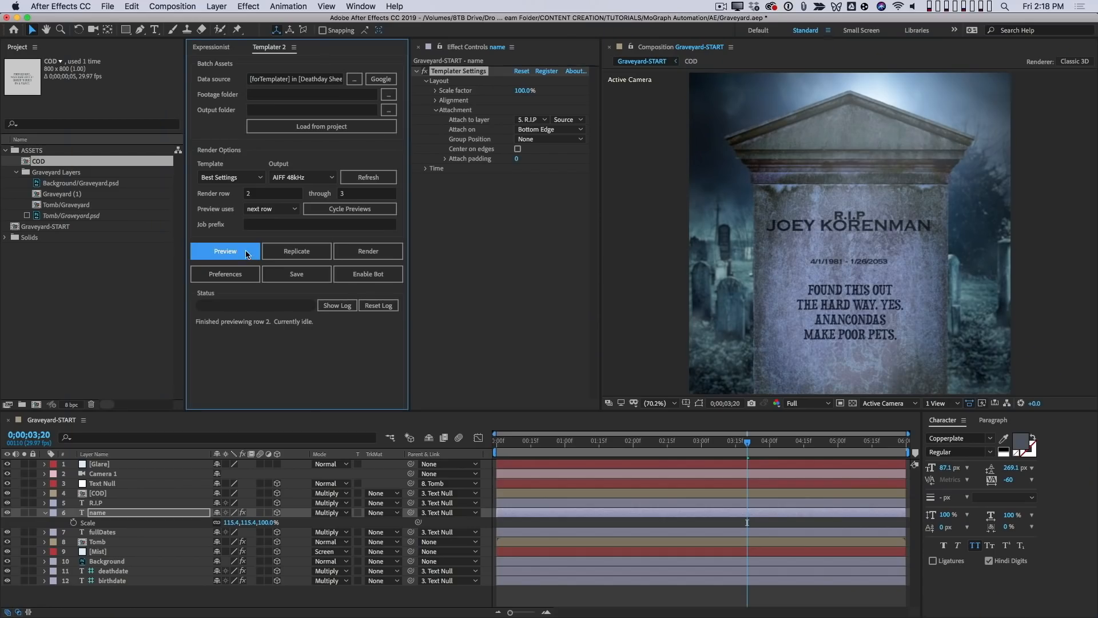
left_click(236, 253)
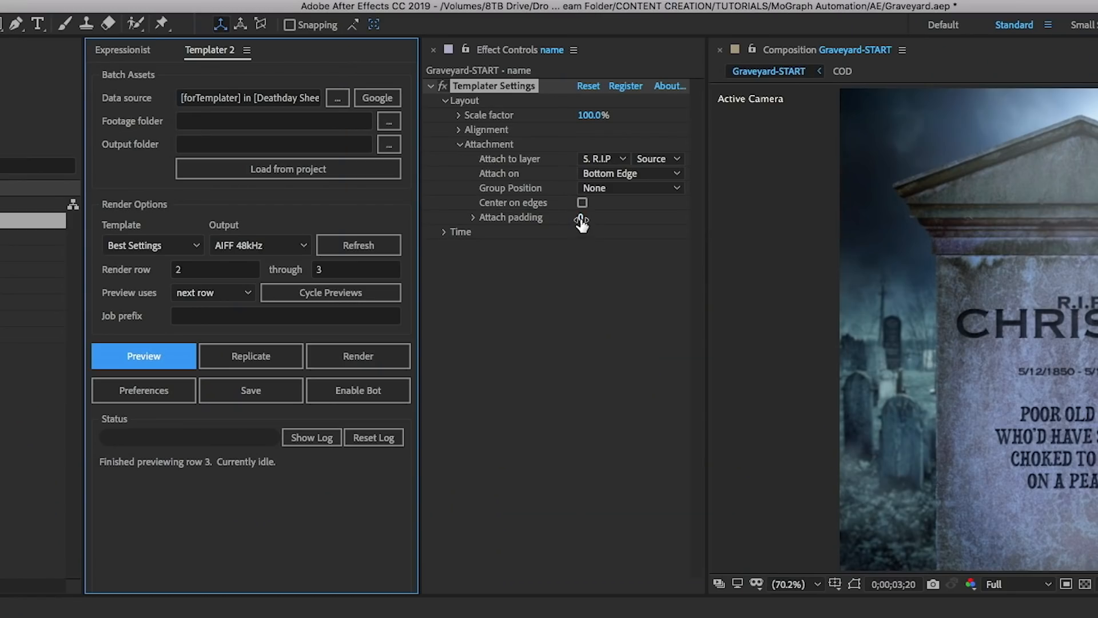
- Set the name layer's attach padding to 10 and preview the next row
left_click(516, 161)
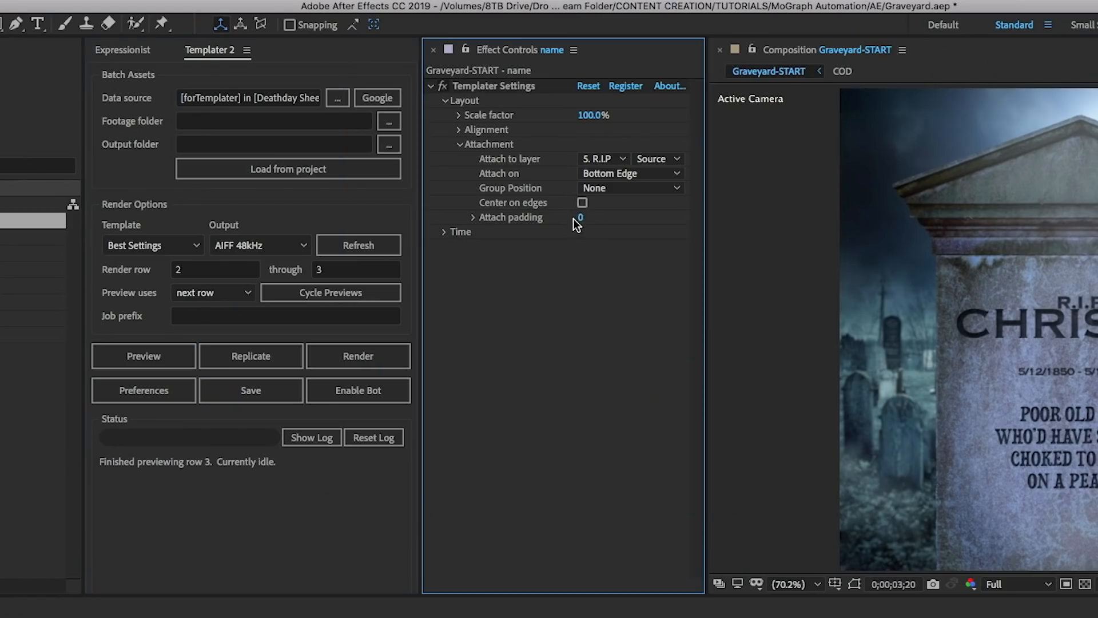
left_click(579, 219)
type("10")
key("Return")
left_click(158, 348)
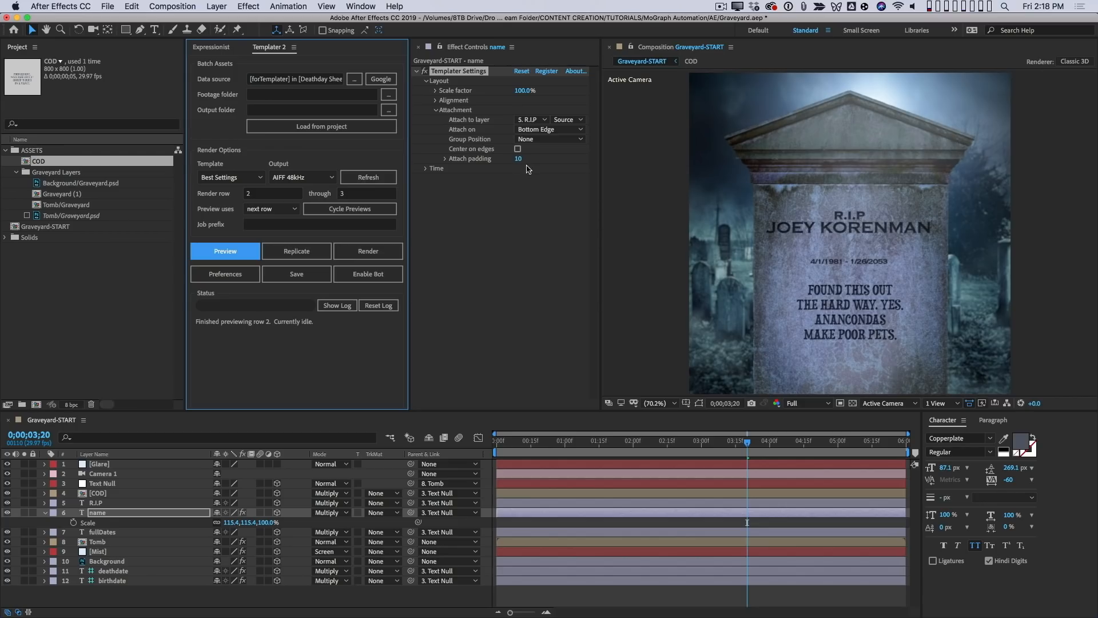
- Raise the name layer's attach padding to 20 while cycling the Templater previews, and stop the cycling
left_click(369, 209)
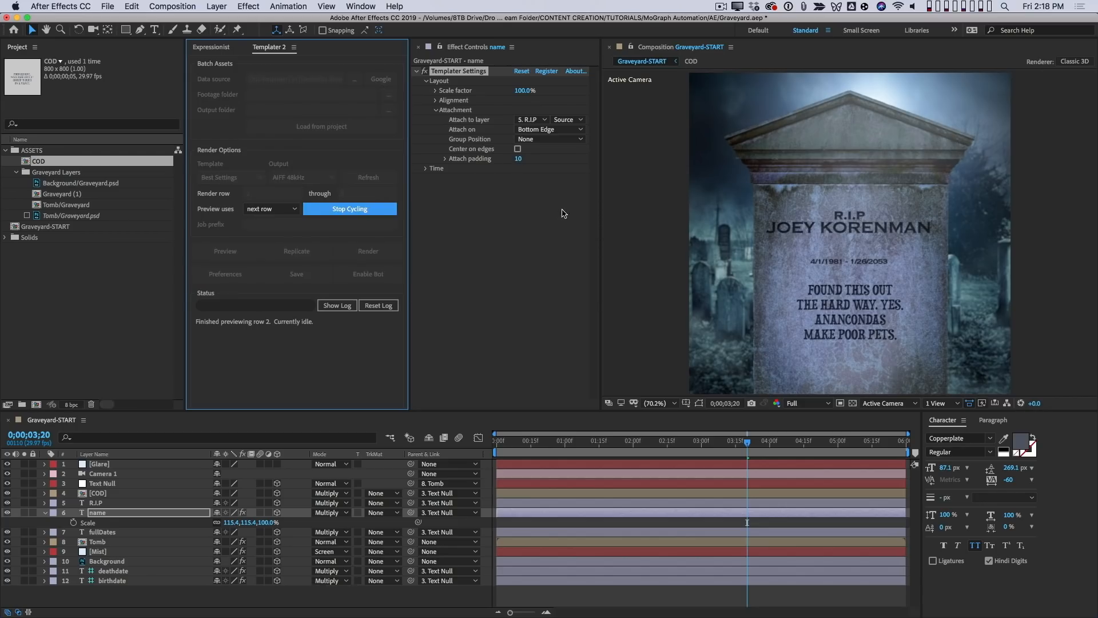
left_click(519, 160)
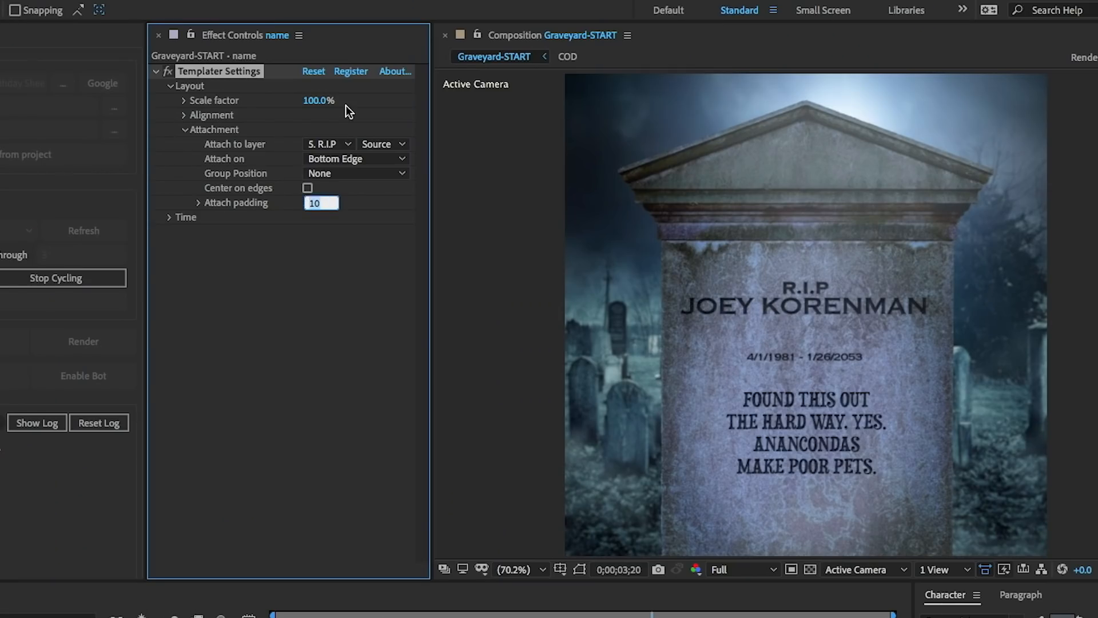
key("shift+Up")
key("shift+Up")
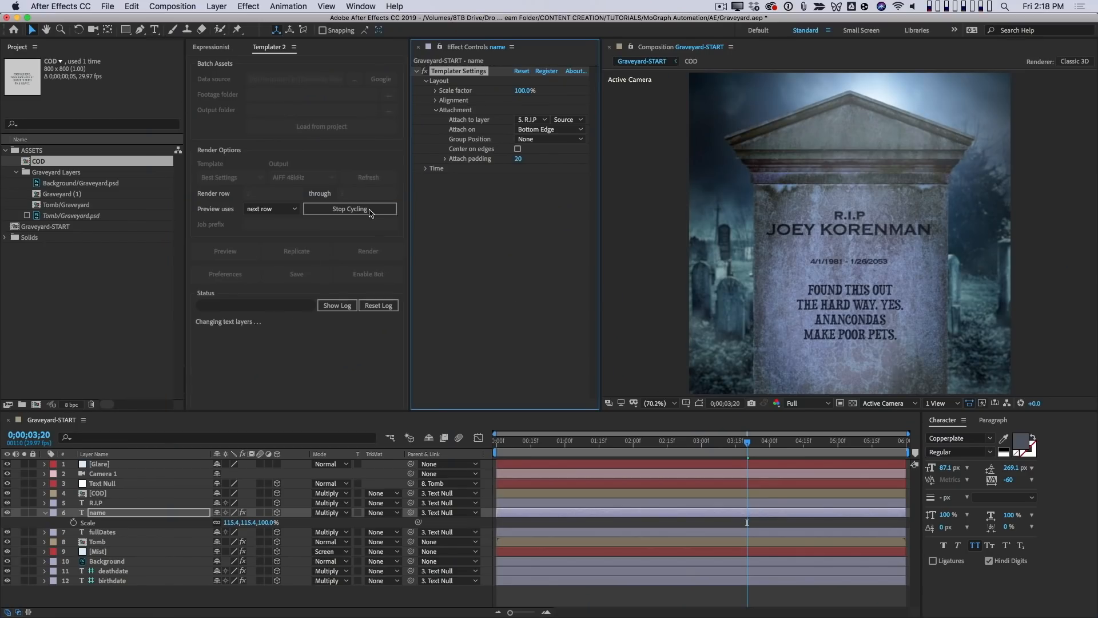
left_click(347, 209)
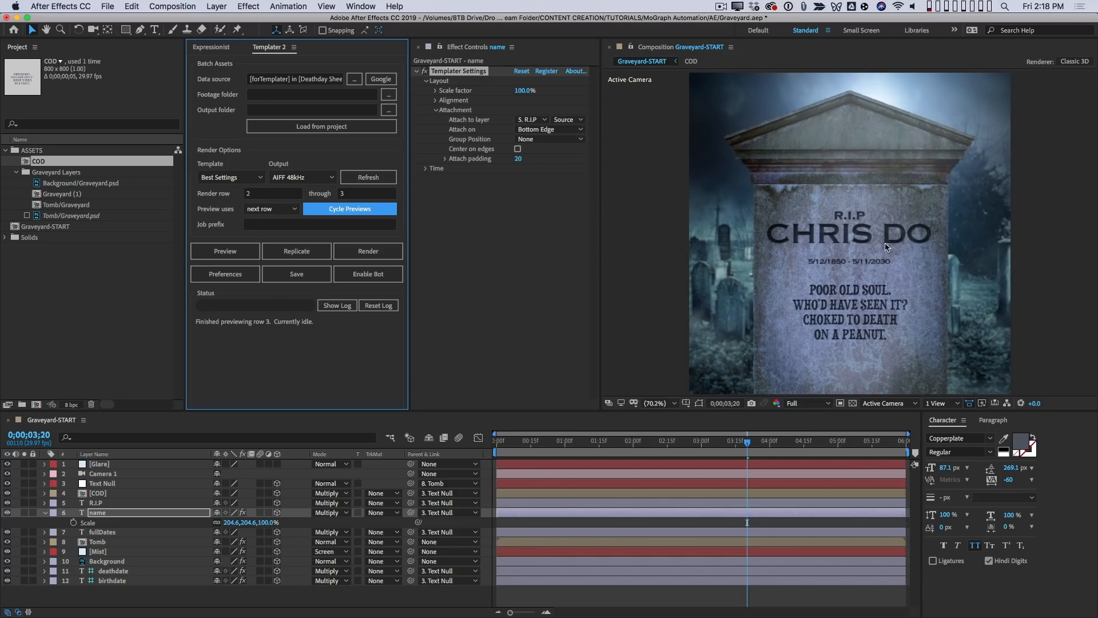
left_click(525, 283)
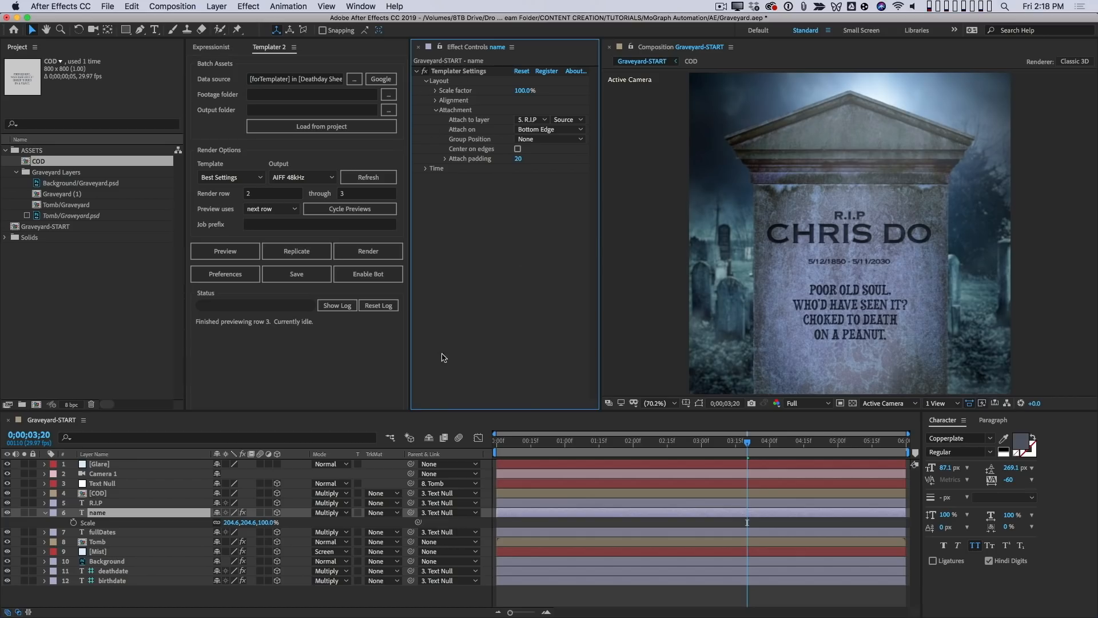
- Apply Templater Settings to the fullDates layer and attach it to the bottom edge of the name layer
left_click(110, 532)
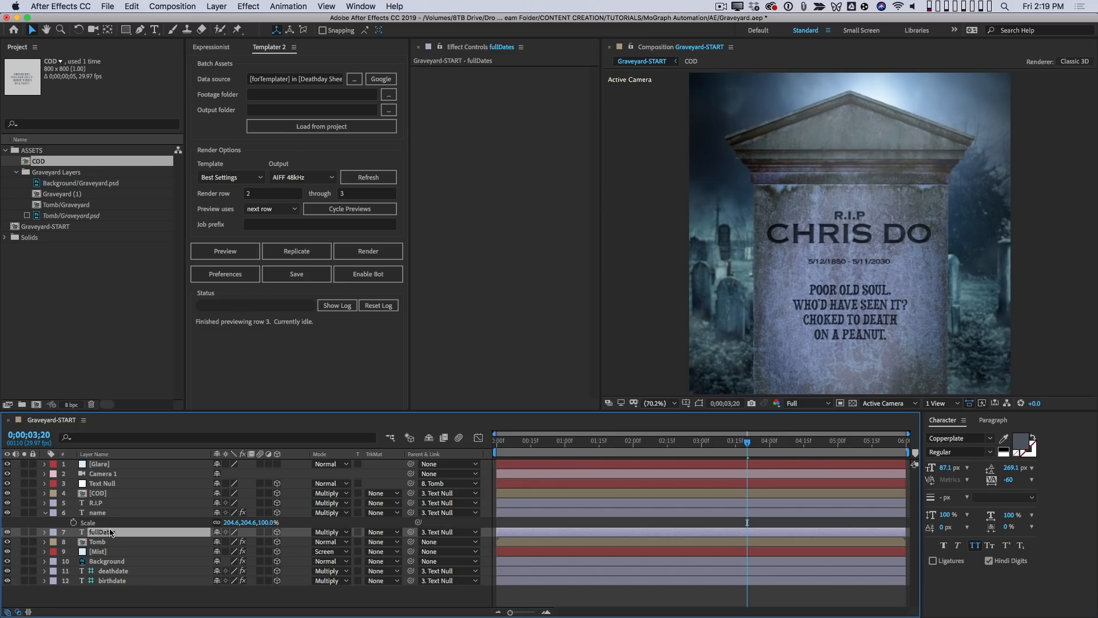
left_click(248, 7)
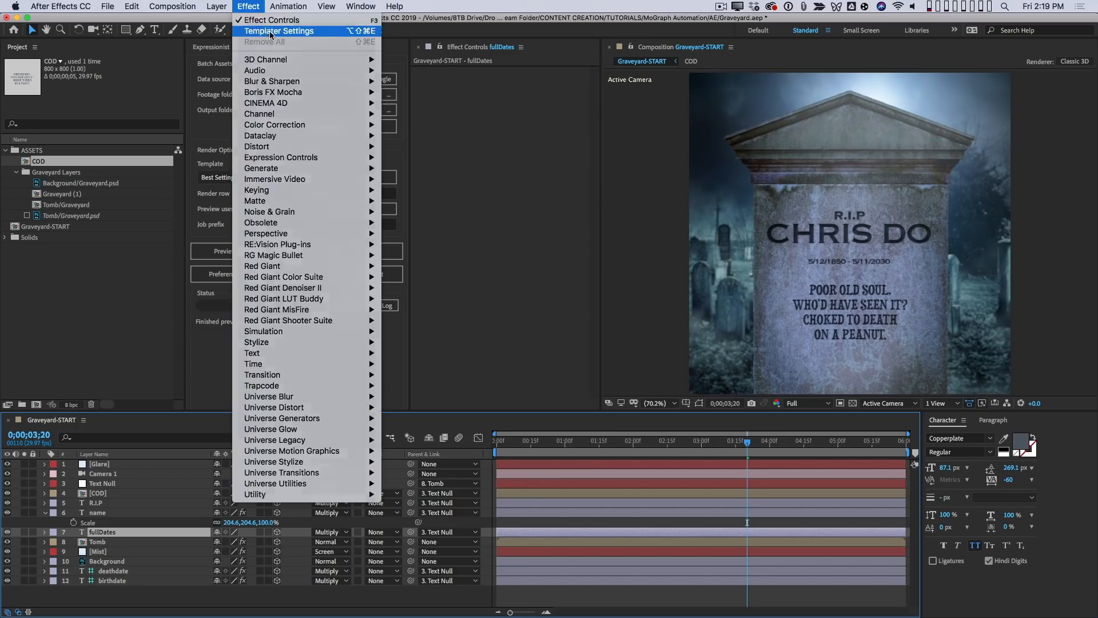
left_click(269, 32)
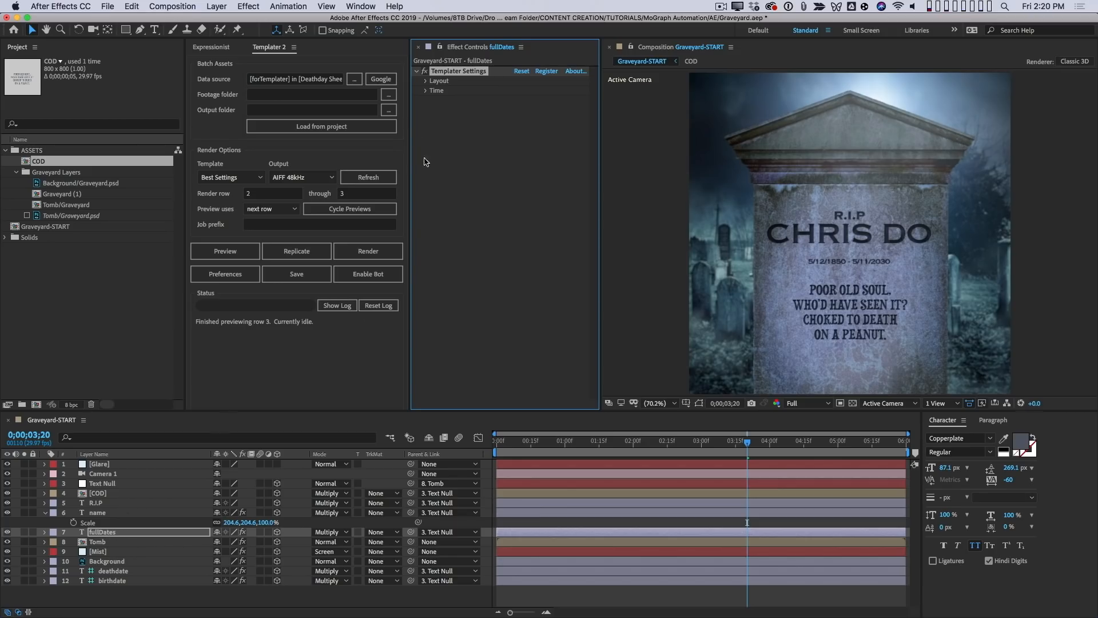
left_click(425, 81)
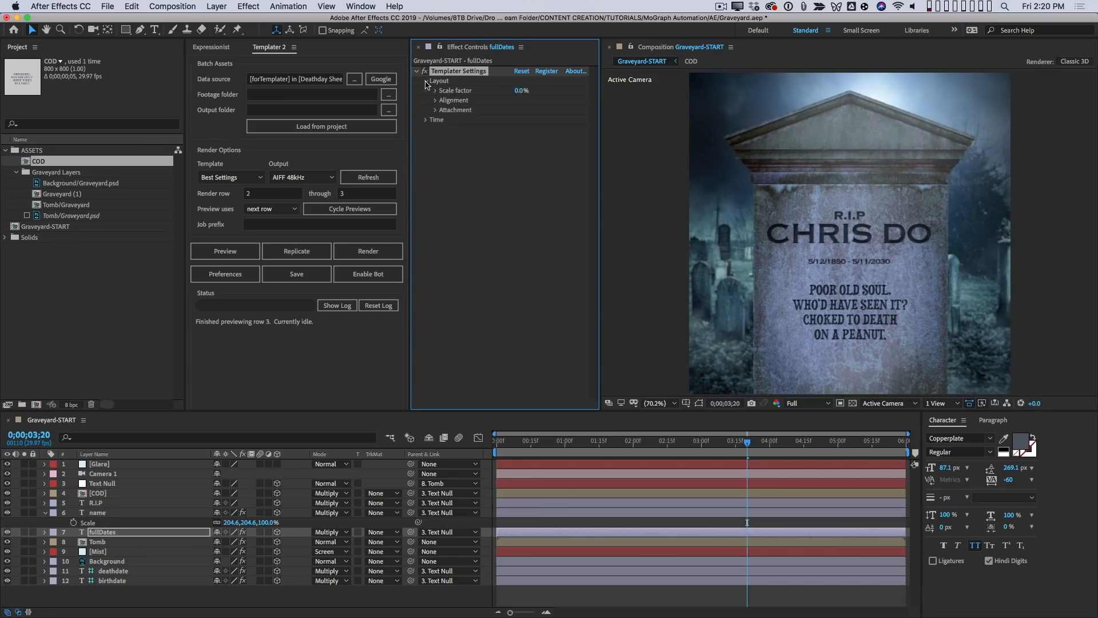
left_click(436, 111)
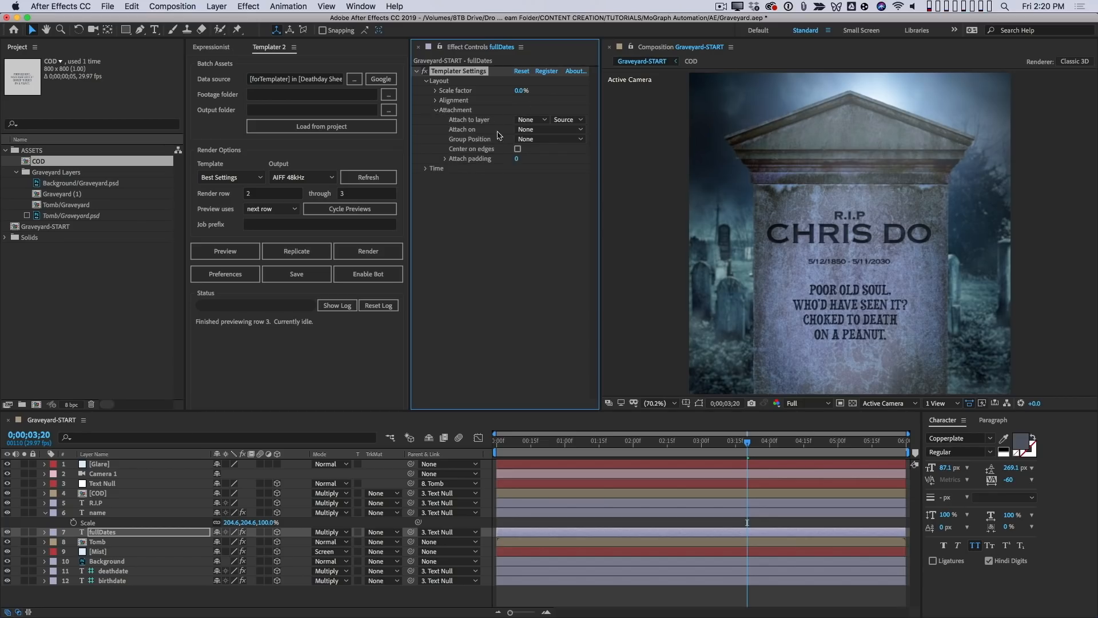
left_click(530, 120)
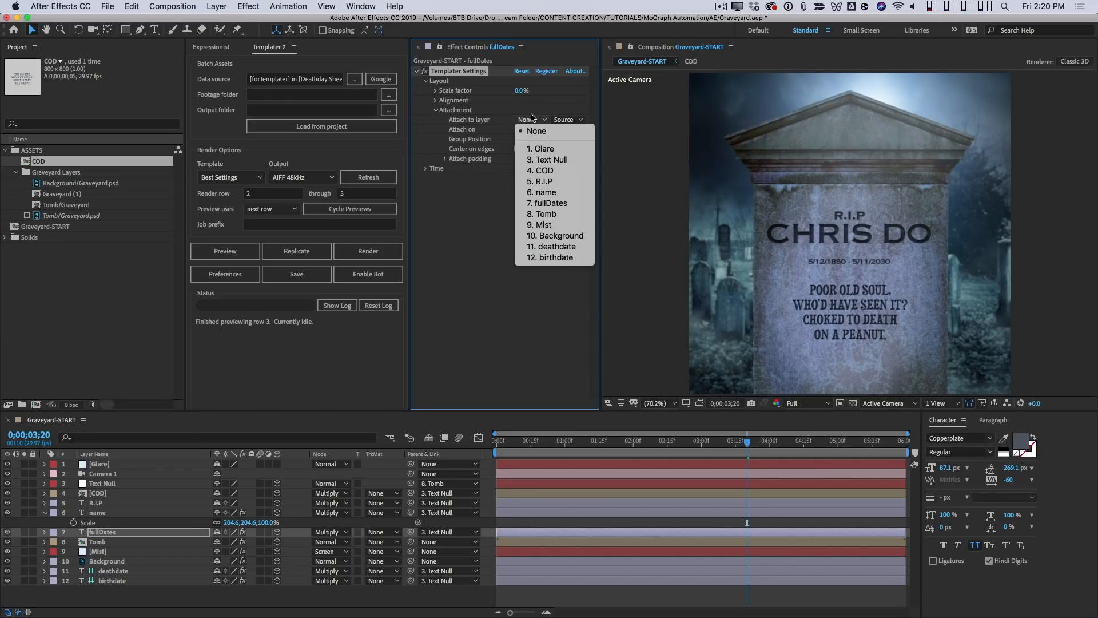
left_click(571, 194)
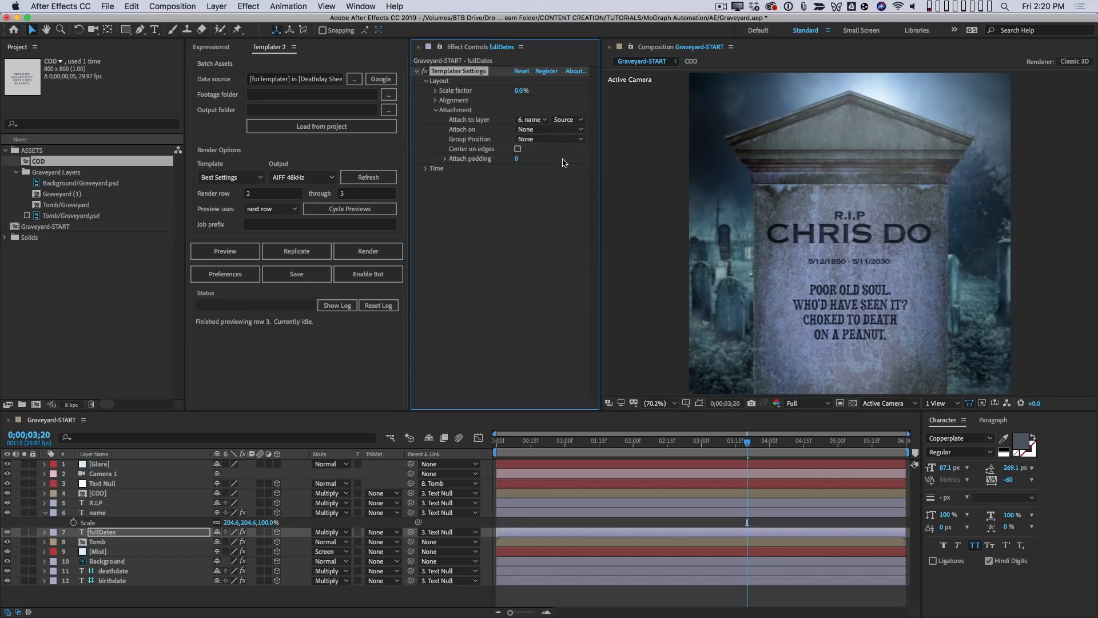
left_click(541, 130)
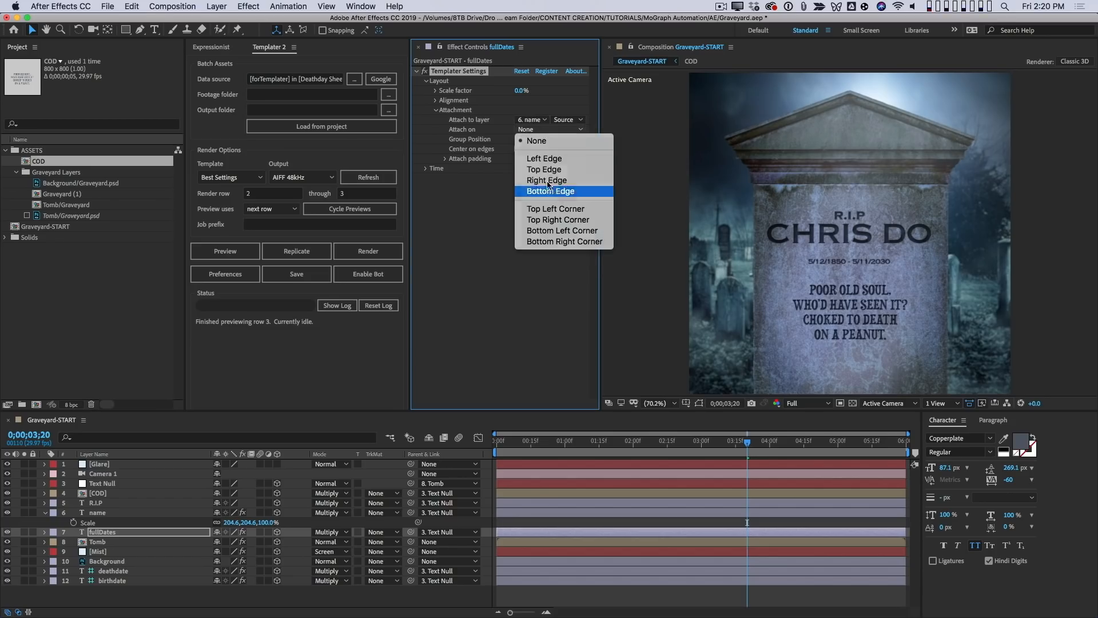
left_click(551, 191)
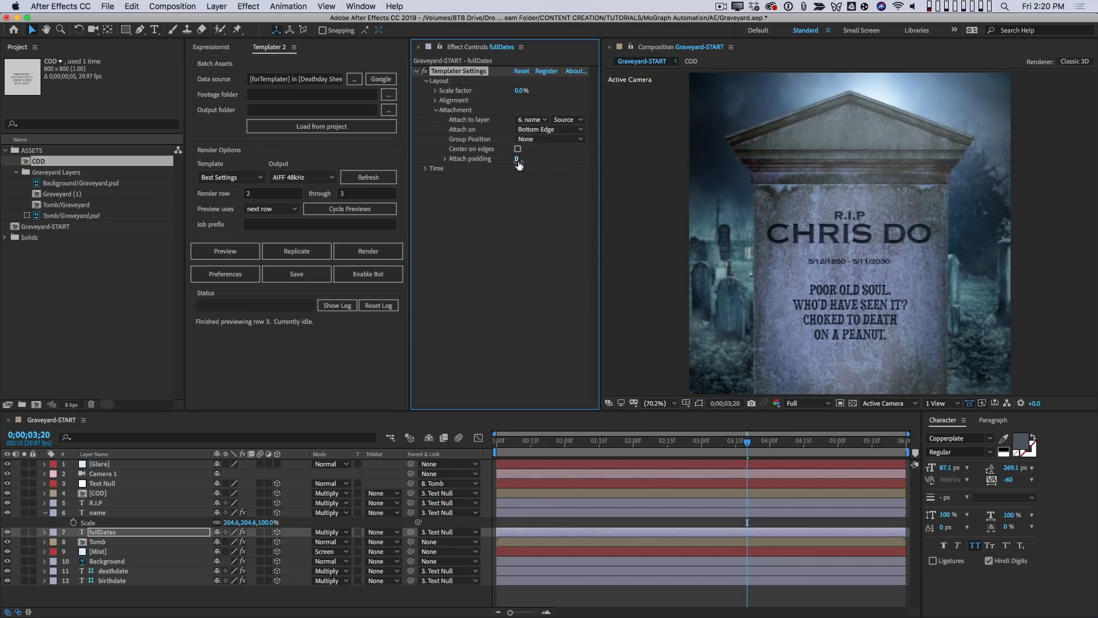
- Cycle the Templater previews while raising the fullDates layer's attach padding to 90, and stop the cycling
left_click(340, 209)
type("30")
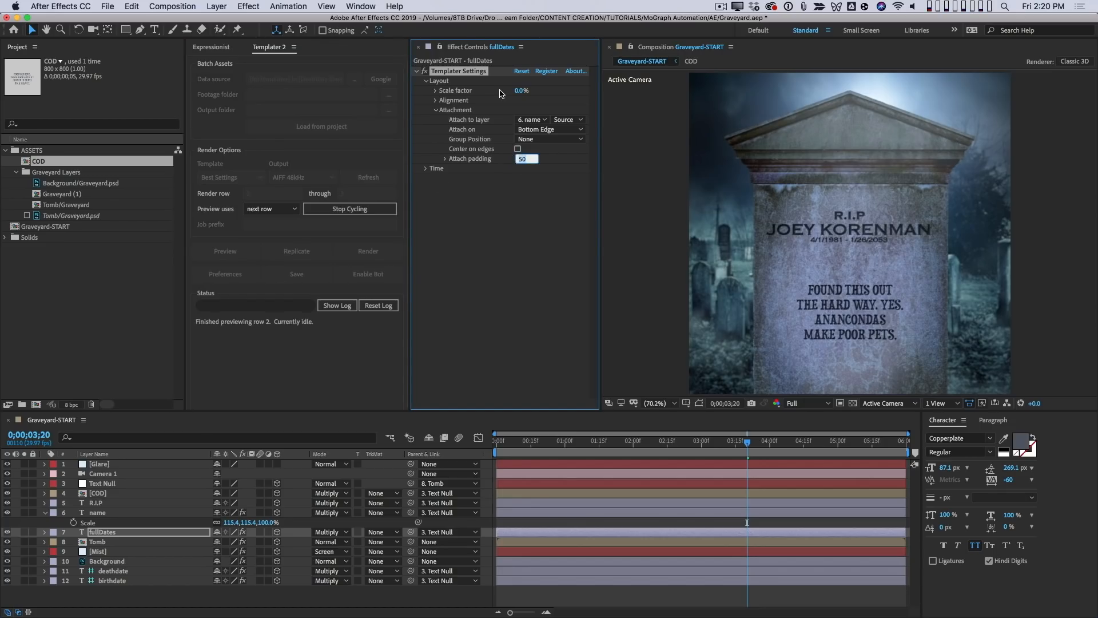
key("shift+Up")
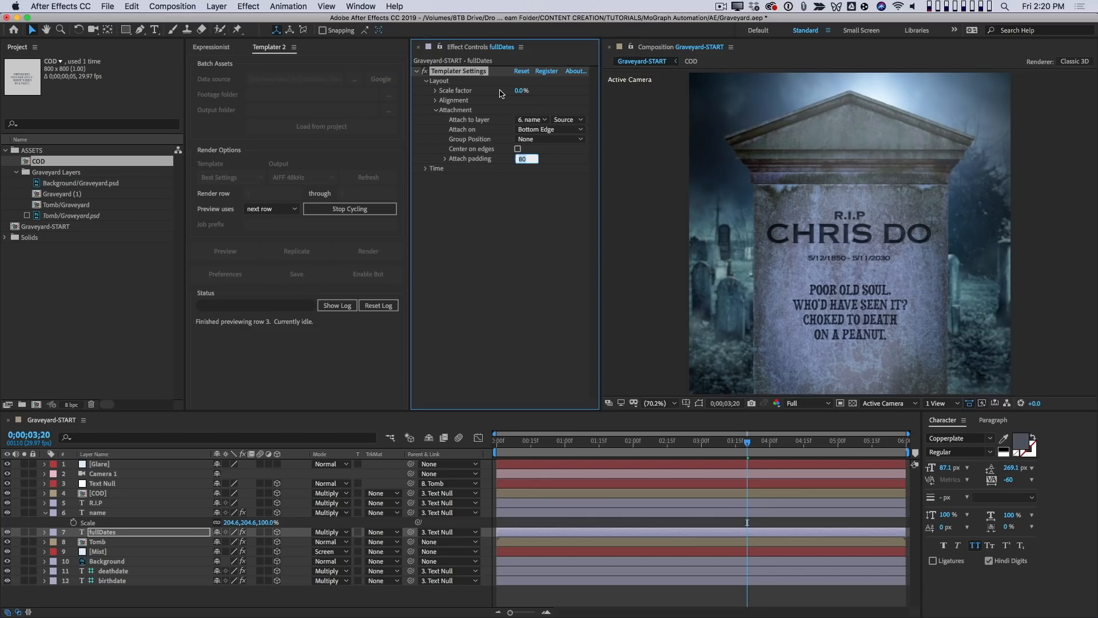
key("shift+Up")
key("Return")
left_click(396, 211)
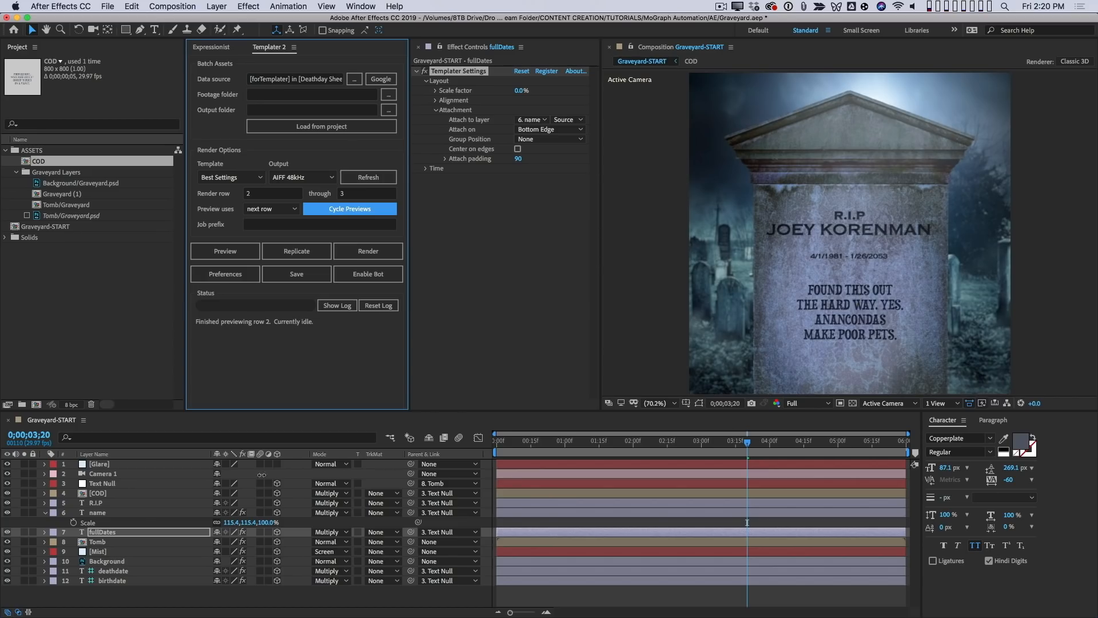
- Apply Templater Settings to the COD layer and attach it to the bottom edge of the fullDates layer
left_click(118, 494)
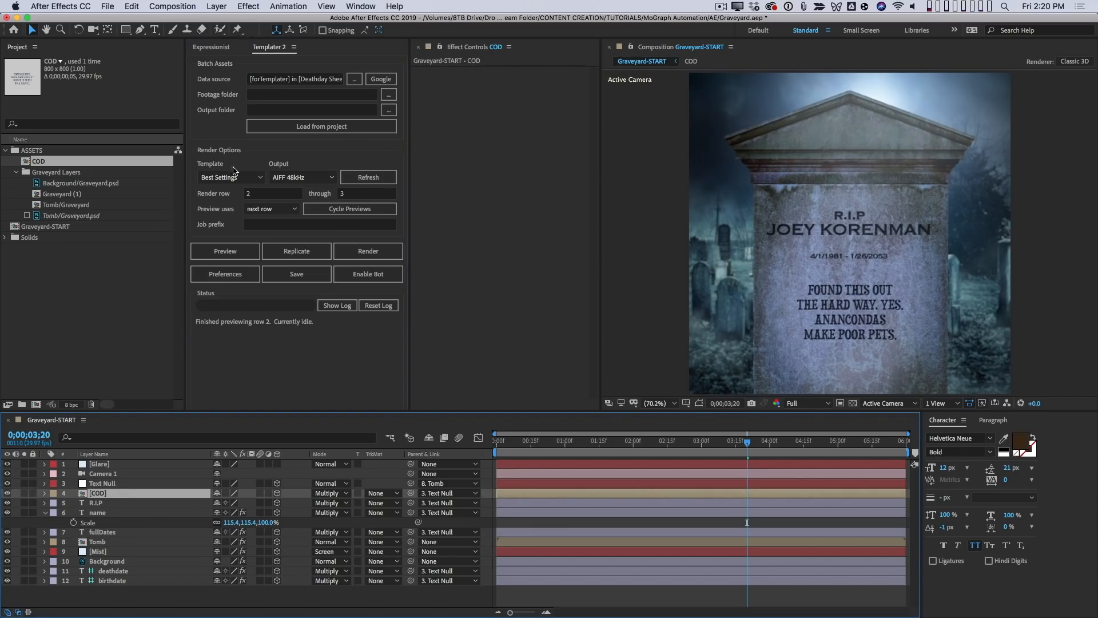
left_click(254, 7)
left_click(275, 32)
left_click(426, 80)
left_click(436, 119)
left_click(540, 133)
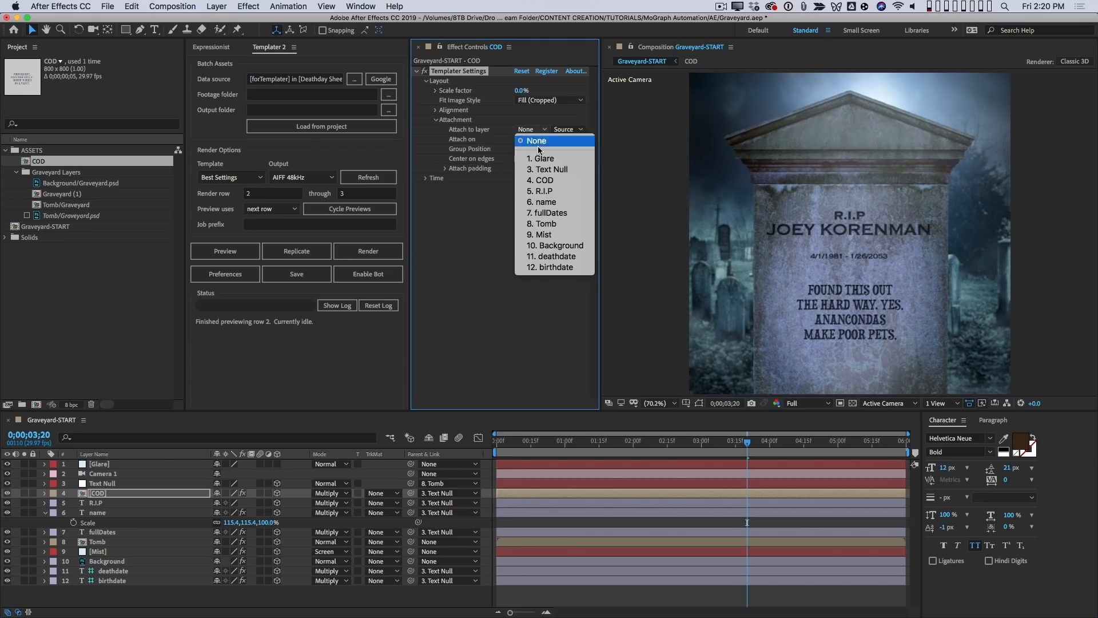
left_click(564, 214)
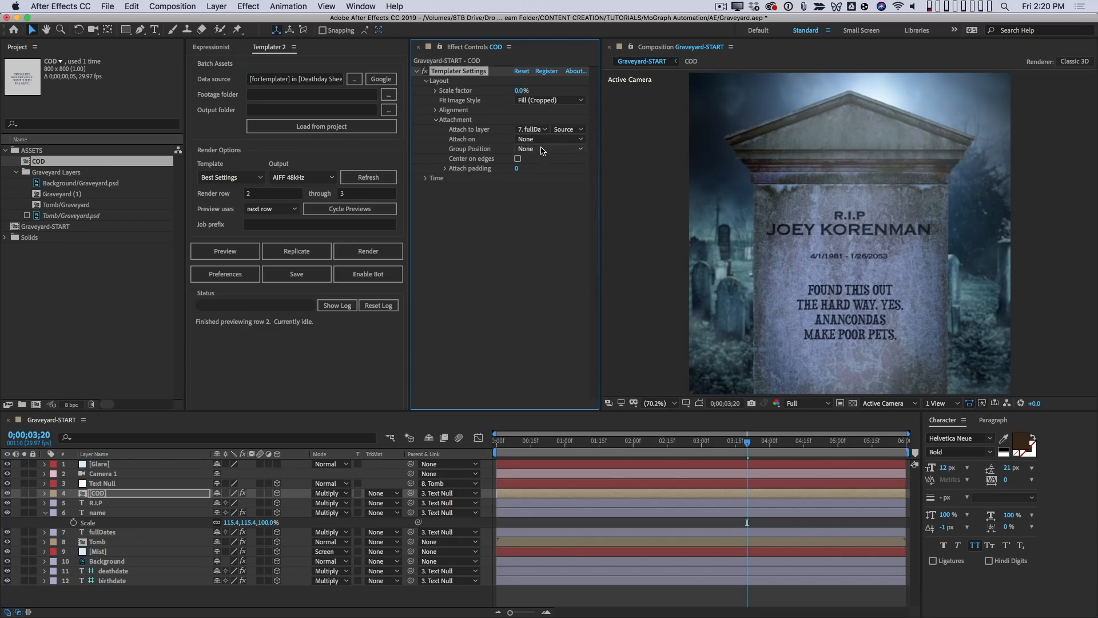
left_click(544, 139)
left_click(555, 207)
- Match the COD layer's attach padding to the fullDates layer by setting it to 90, and preview the next row
left_click(136, 533)
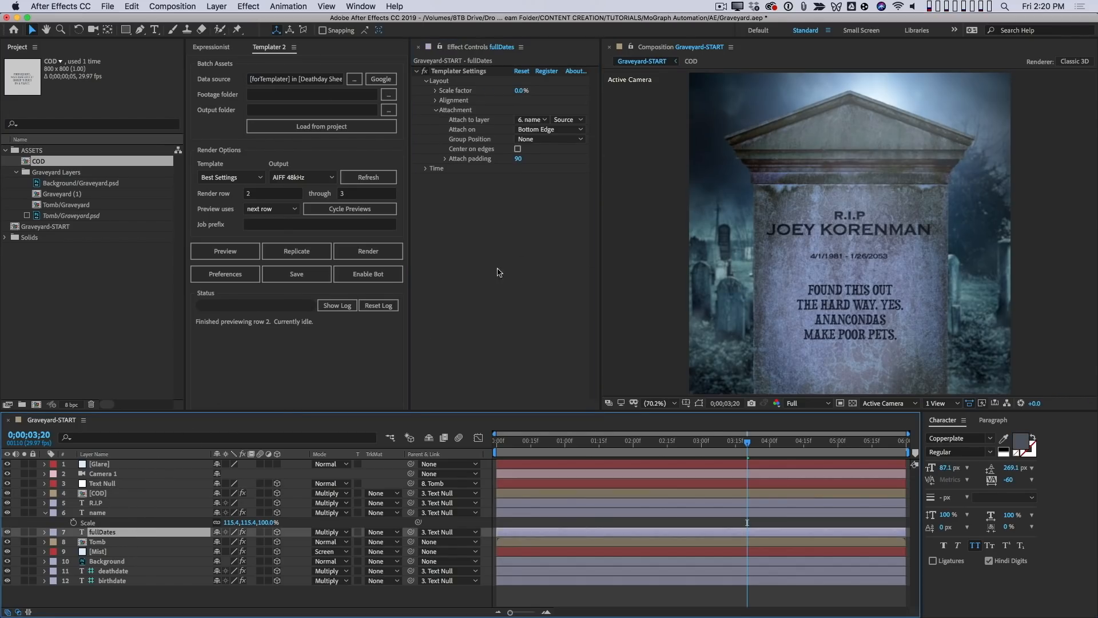
left_click(120, 492)
left_click(518, 169)
type("90")
key("Return")
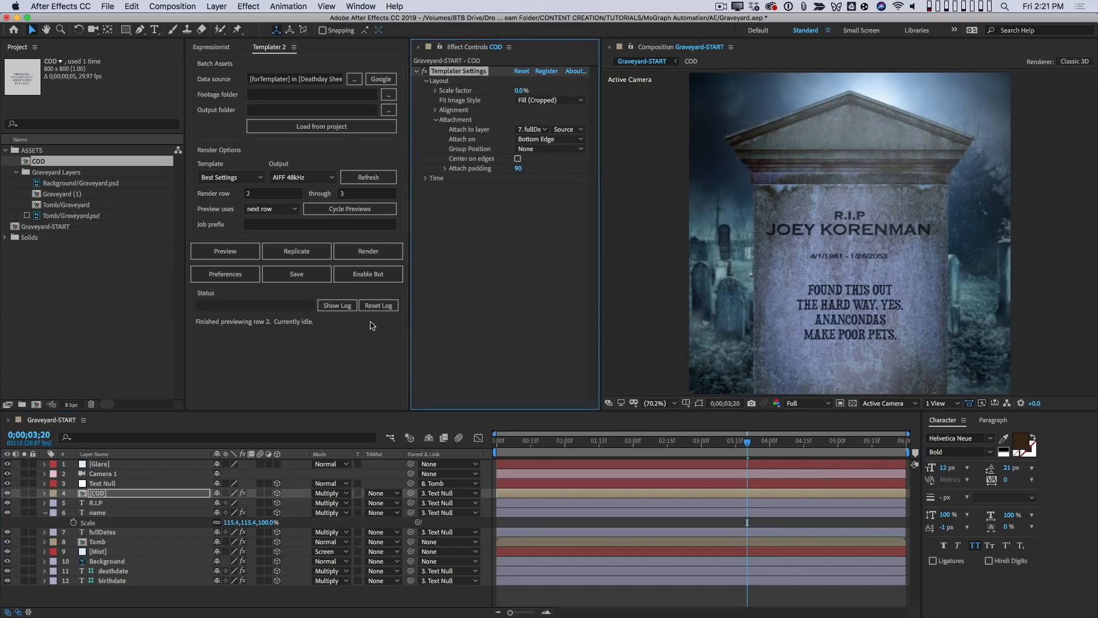
left_click(244, 252)
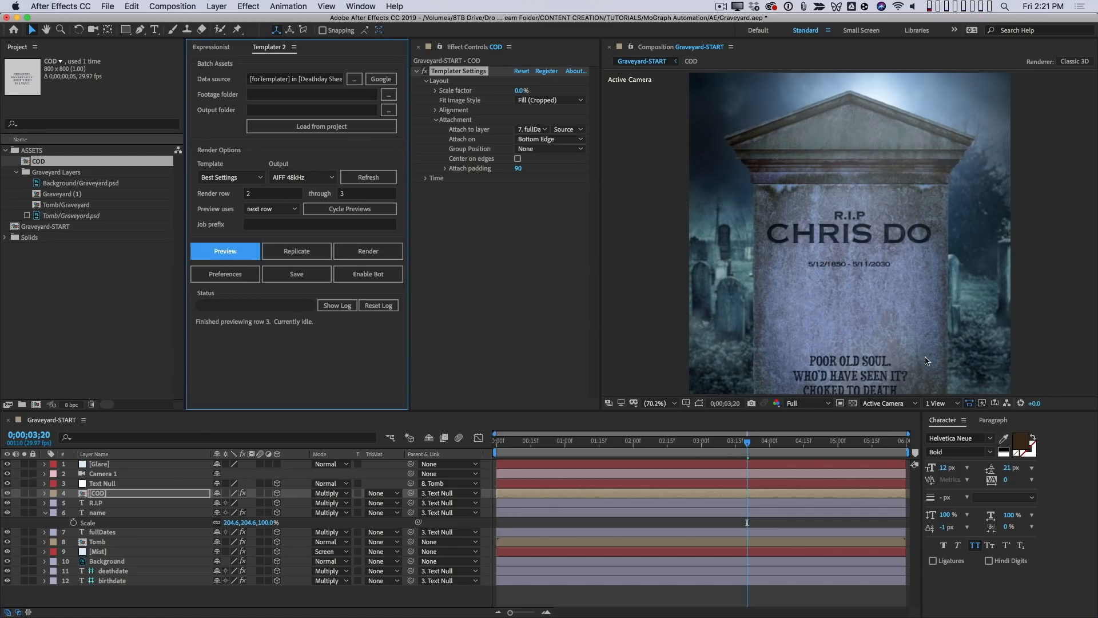
- Inspect the text placement inside the COD precomp, and return to the Graveyard-START composition at 0;00;04;03
double_click(101, 496)
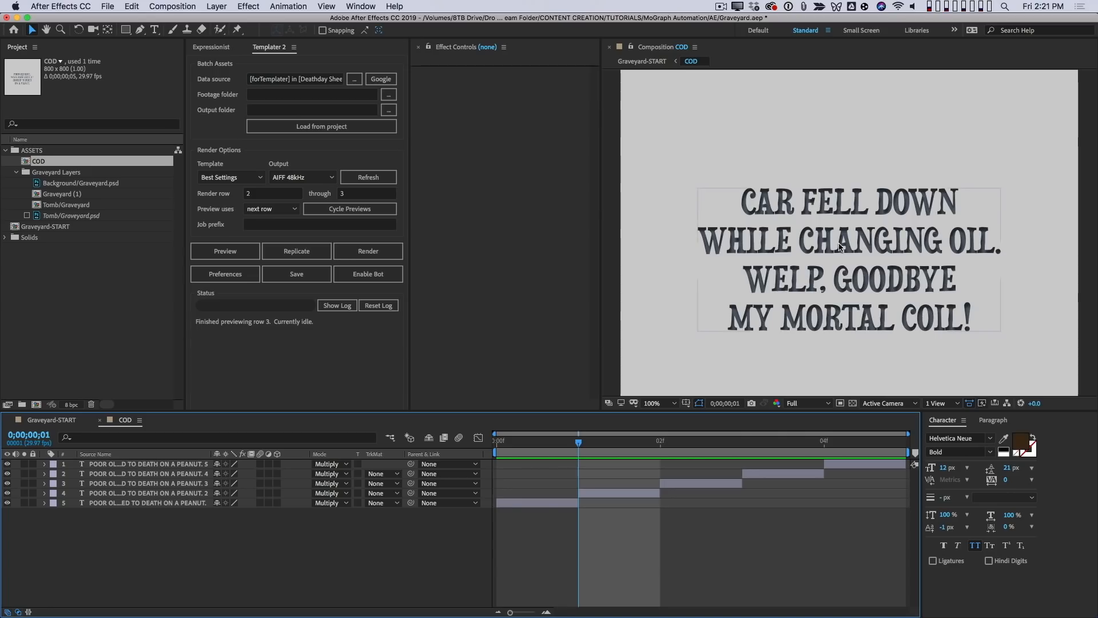
key("comma")
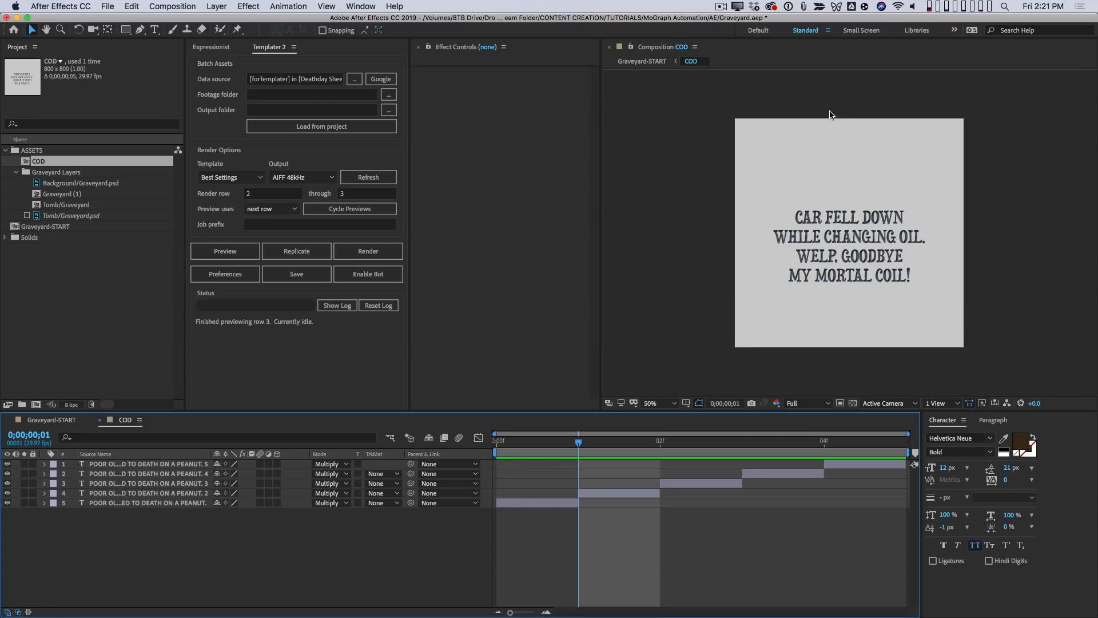
left_click(55, 420)
left_click_drag(564, 441, 777, 441)
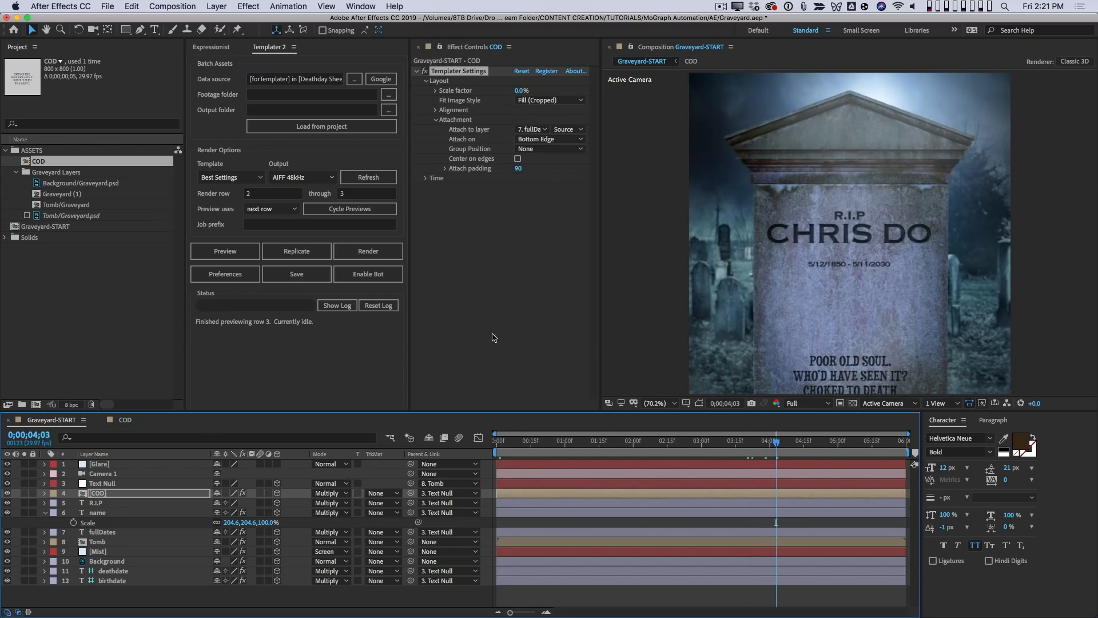
- Cycle the Templater previews and set the COD layer's attach padding to -240
left_click(369, 209)
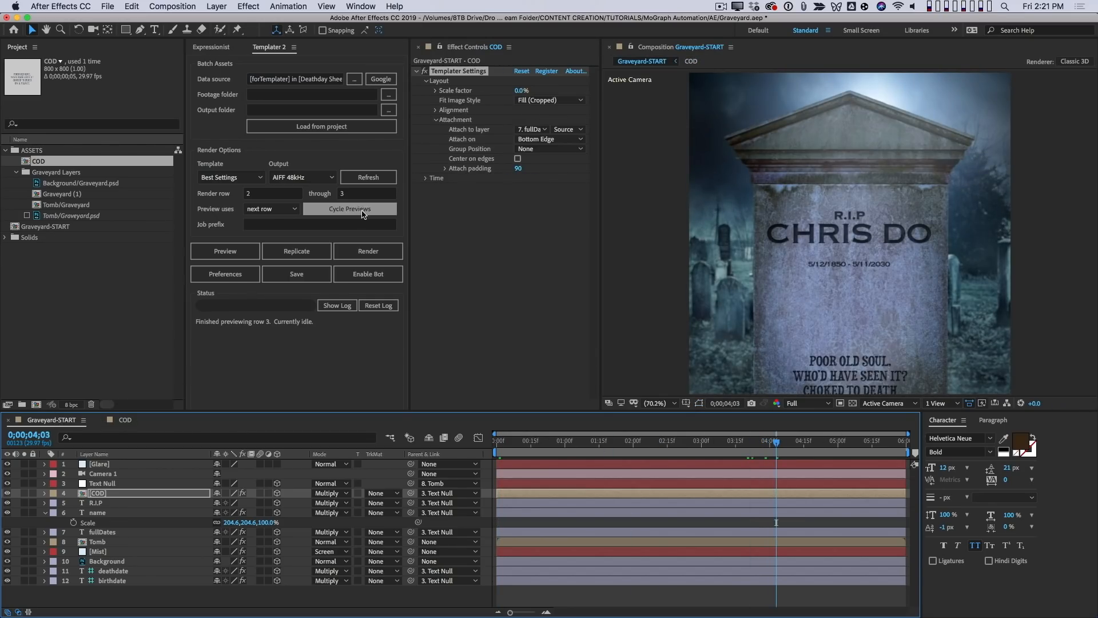
left_click(518, 168)
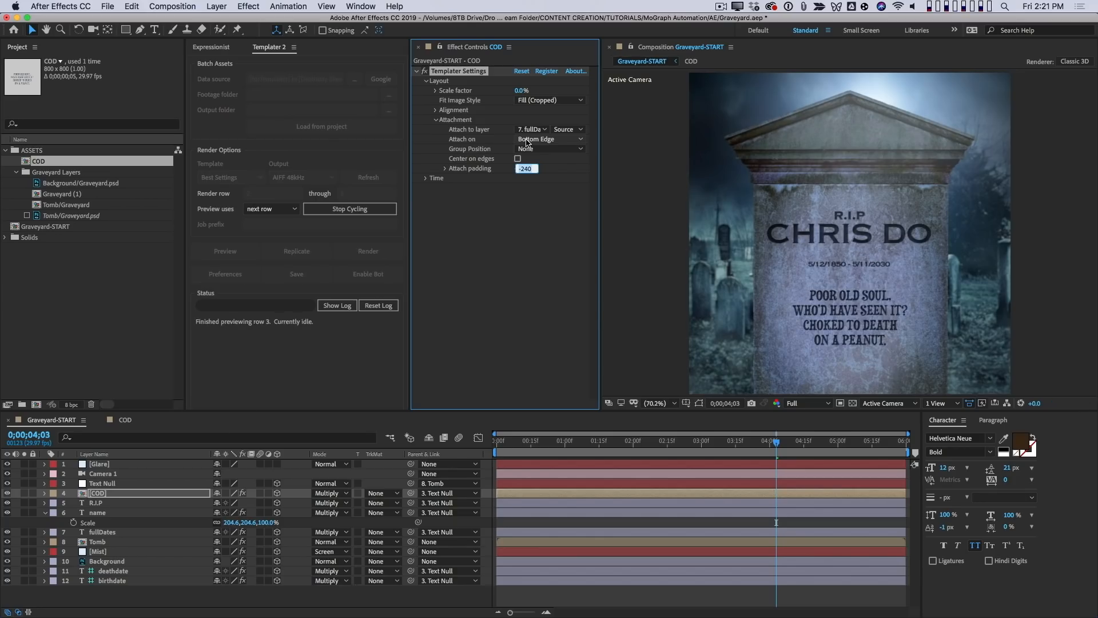
left_click(434, 379)
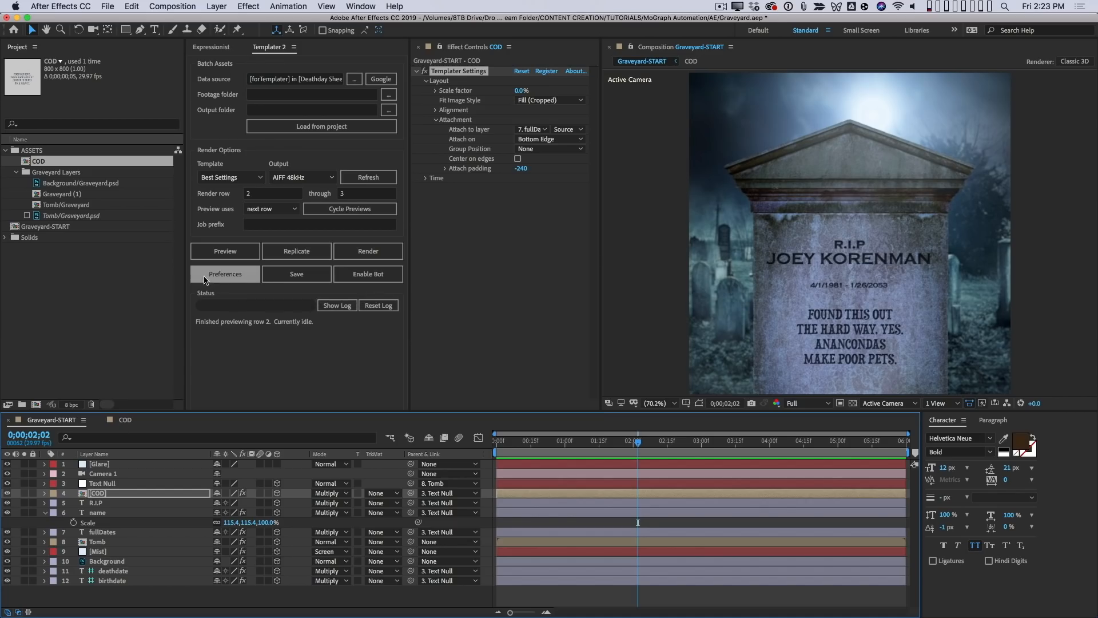
- In the Templater preferences, enable sending replicates to Adobe Media Encoder and make Graveyard-START the default target composition
left_click(232, 275)
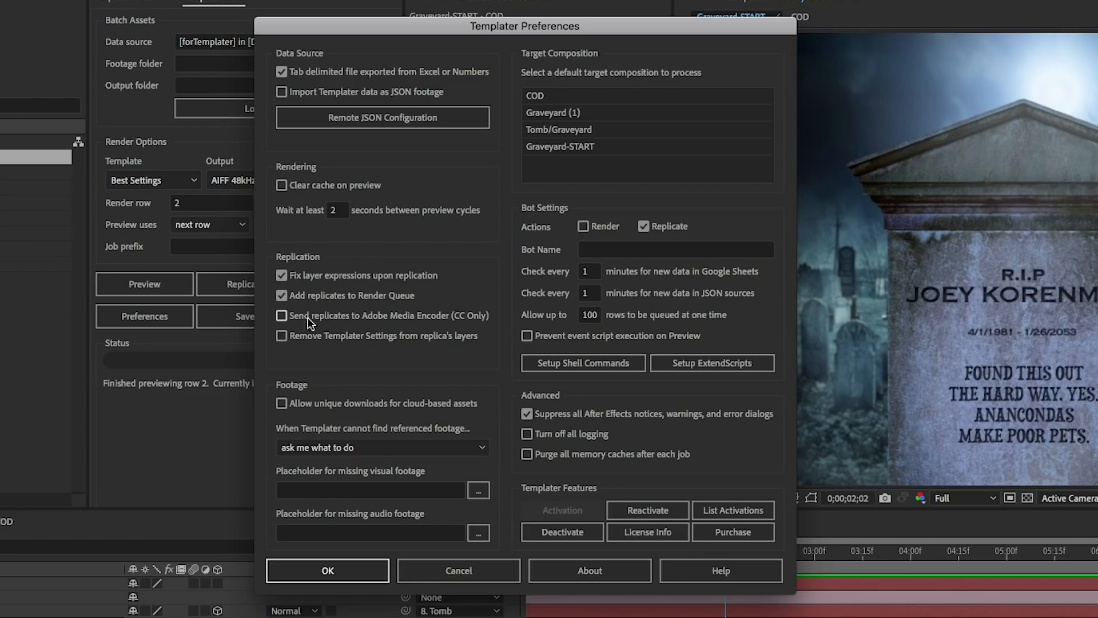
mouse_move(358, 323)
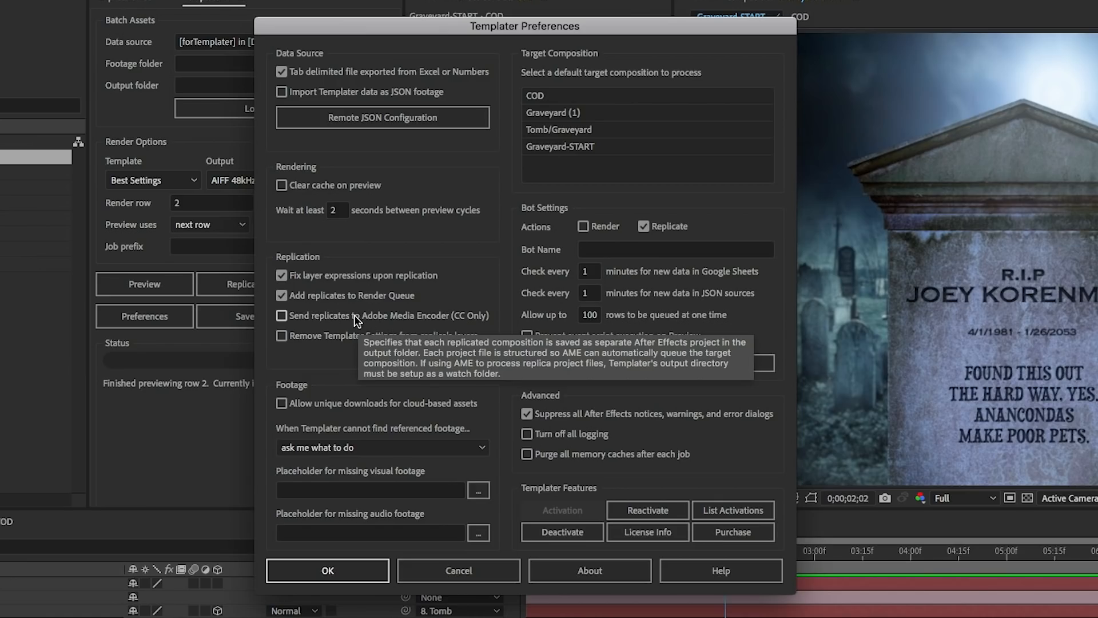
left_click(319, 314)
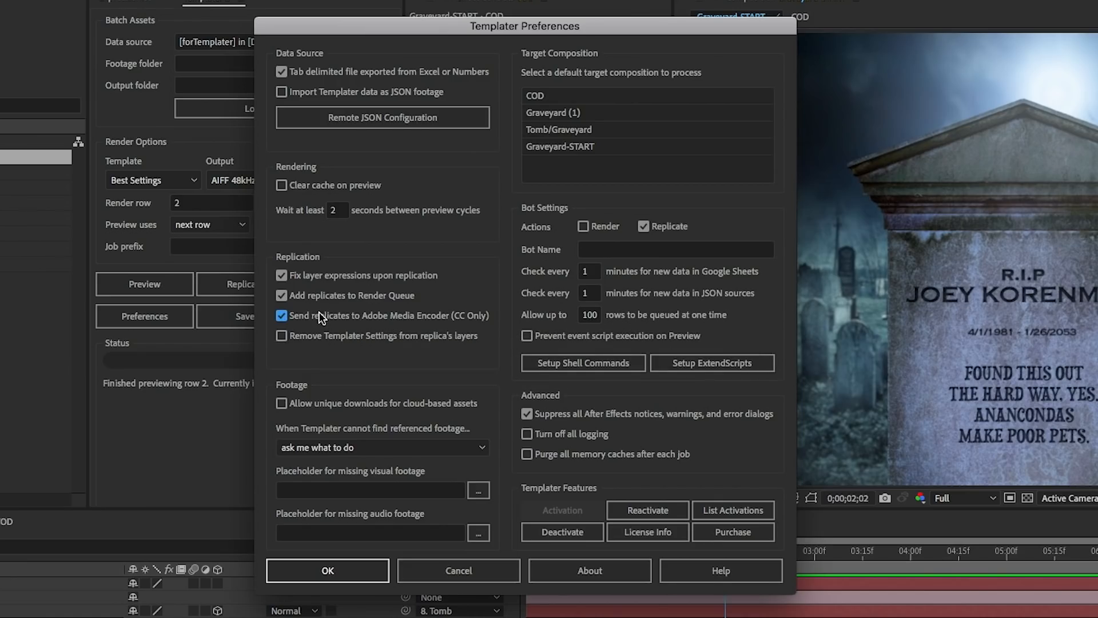
mouse_move(344, 313)
mouse_move(747, 271)
left_click(589, 143)
left_click(374, 562)
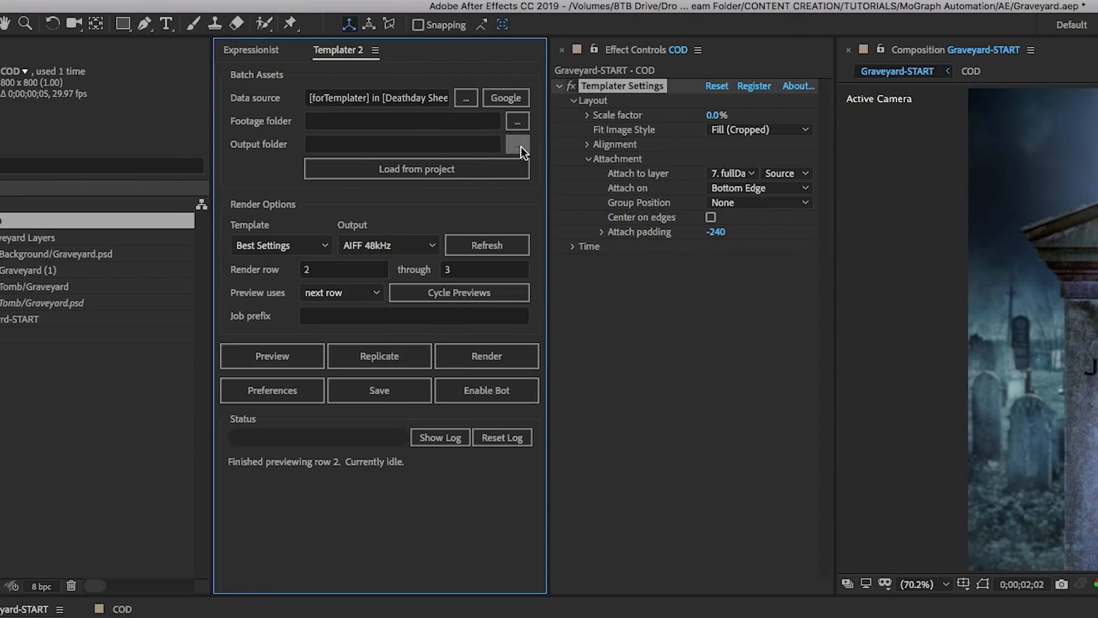
- Create a RENDER WATCH folder inside MoGraph Automation and use it as Templater's output folder
left_click(518, 145)
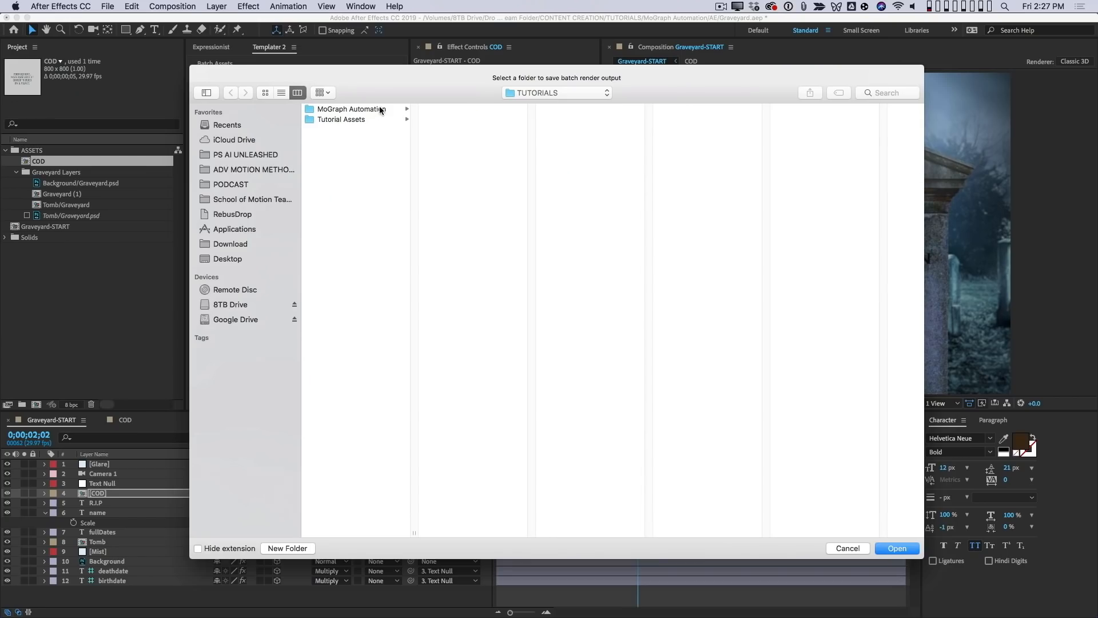
left_click(379, 107)
left_click(301, 547)
type("RENDER WATCH")
key("Return")
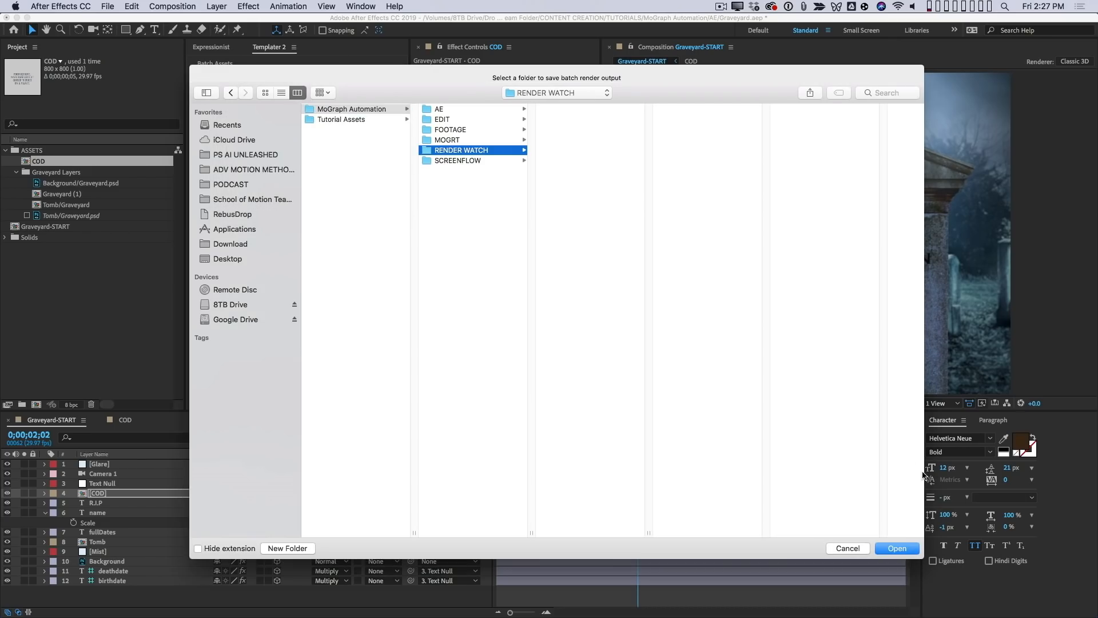
left_click(908, 551)
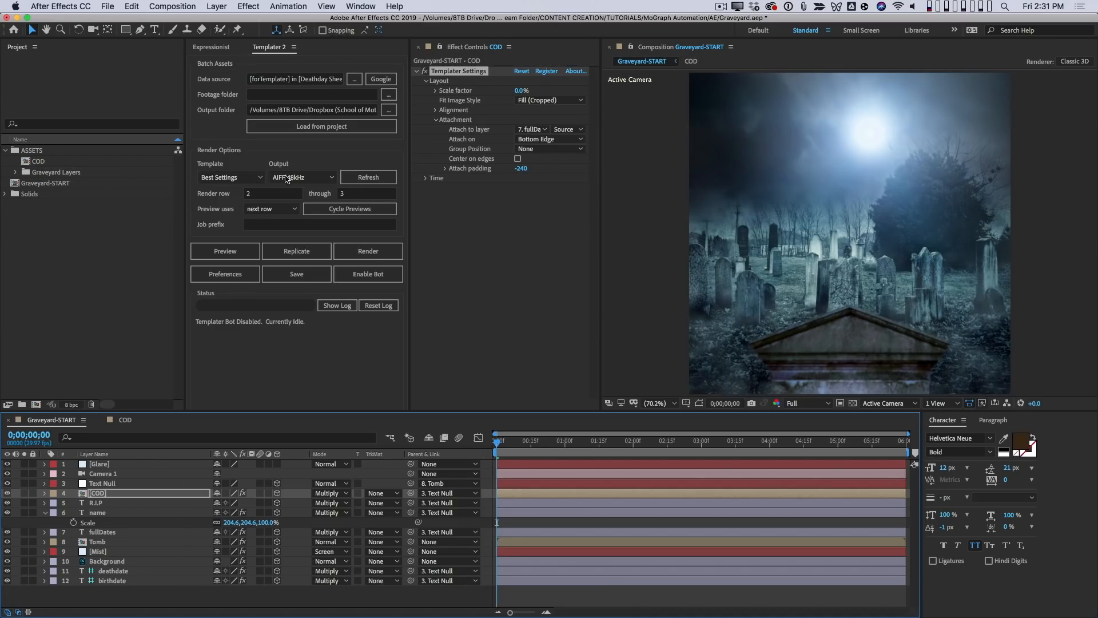
- Set Templater's render output to Lossless and enable the bot
left_click(323, 178)
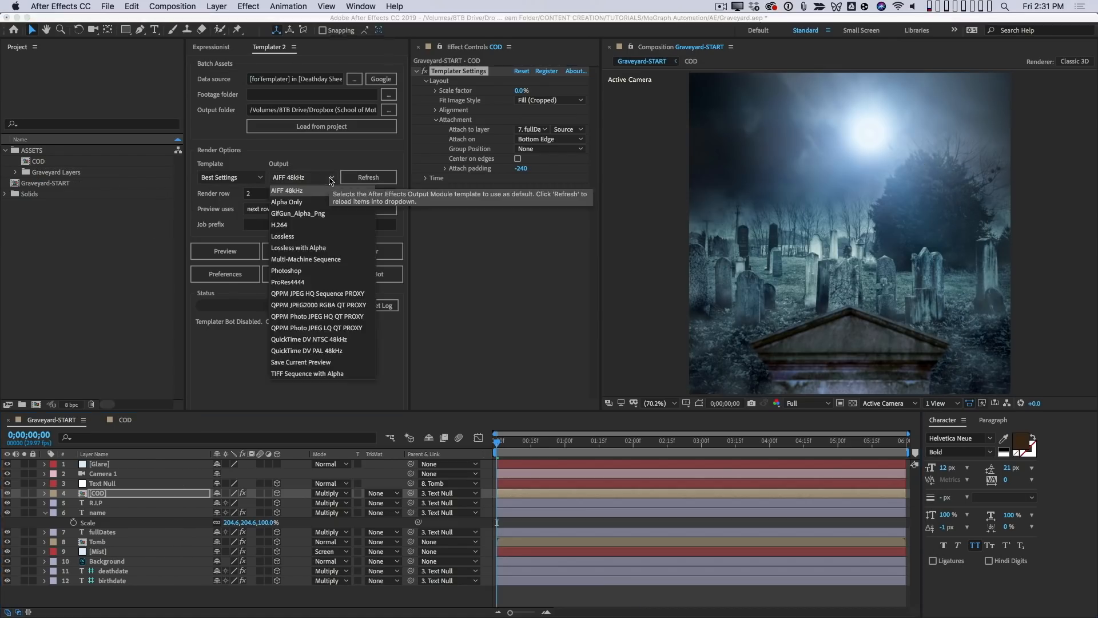
left_click(318, 237)
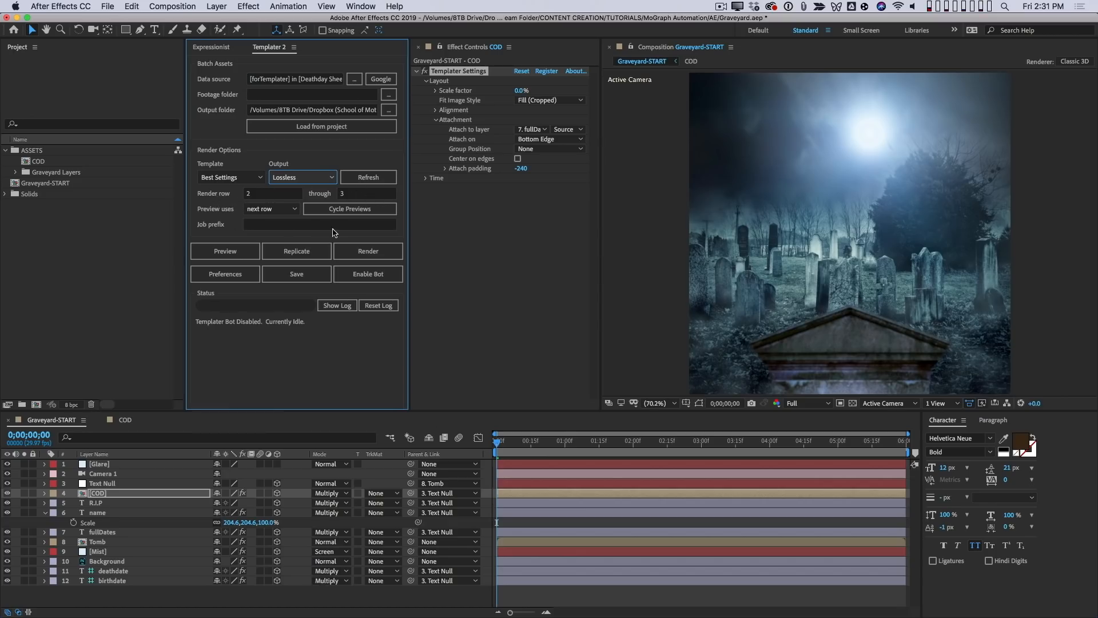
left_click(385, 277)
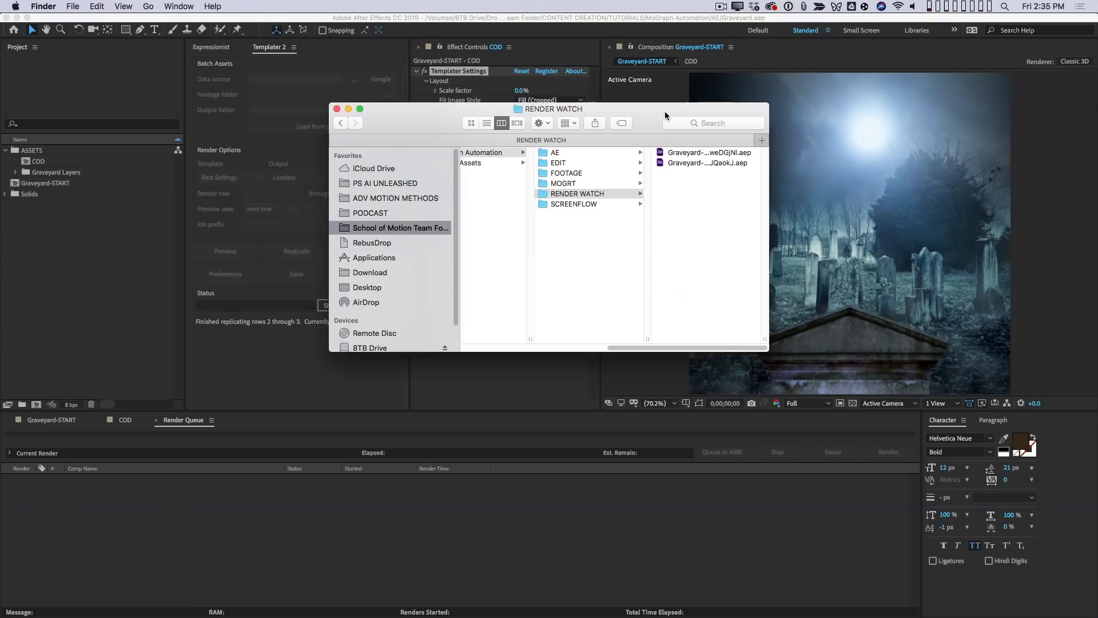
- Examine the replicated project files in the RENDER WATCH folder in Finder
left_click_drag(661, 114, 564, 142)
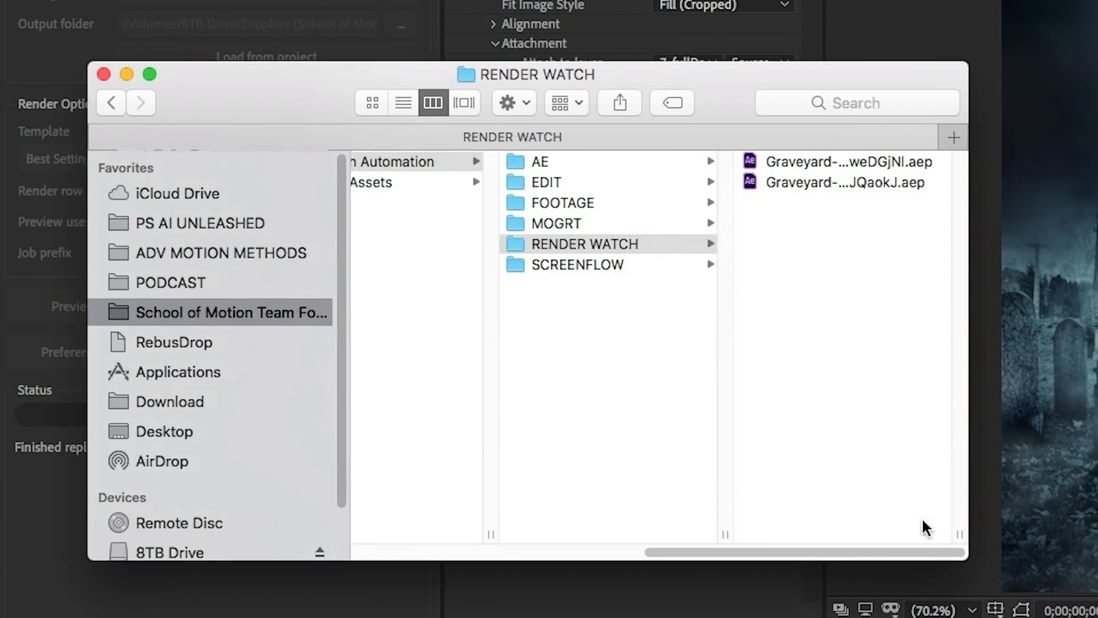
left_click_drag(961, 547, 1095, 546)
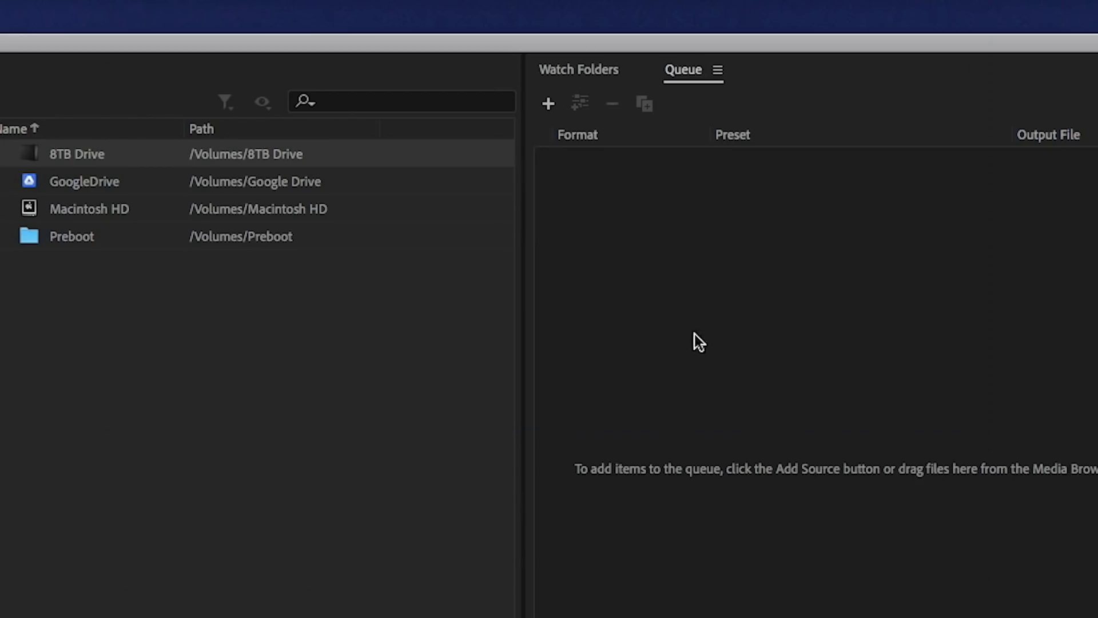
- Switch to Media Encoder and add the RENDER WATCH folder as a watch folder
left_click(574, 78)
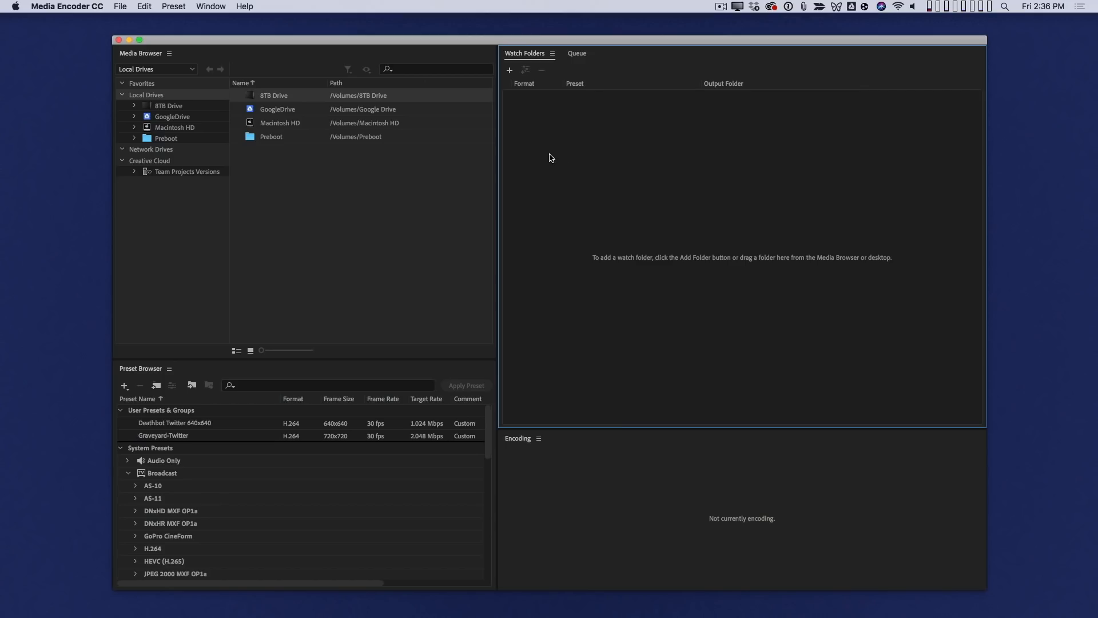
left_click(508, 72)
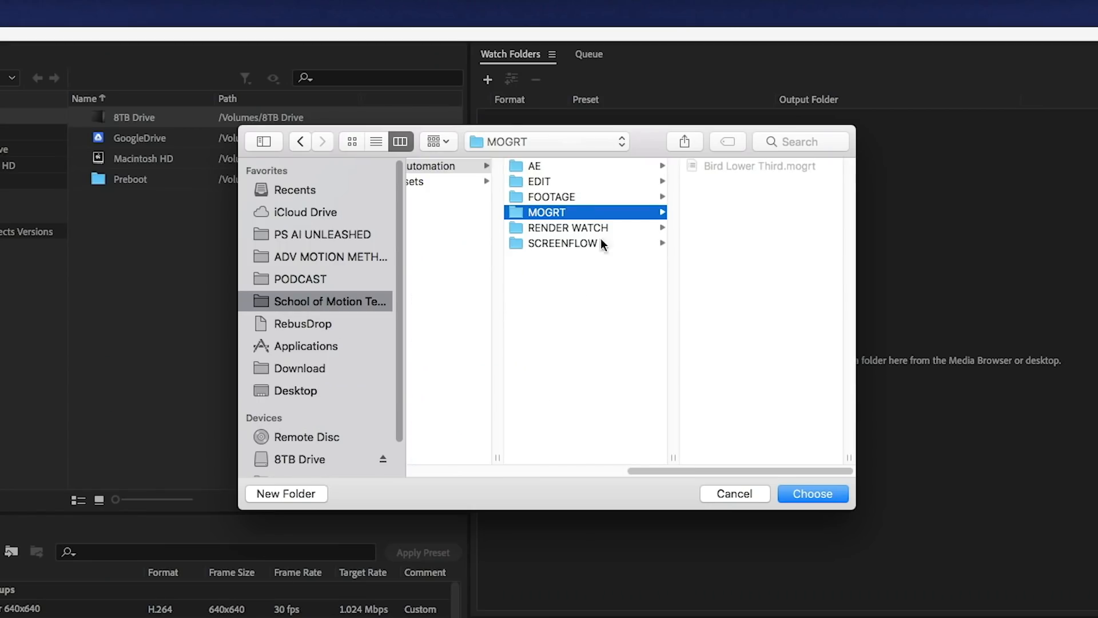
left_click(595, 227)
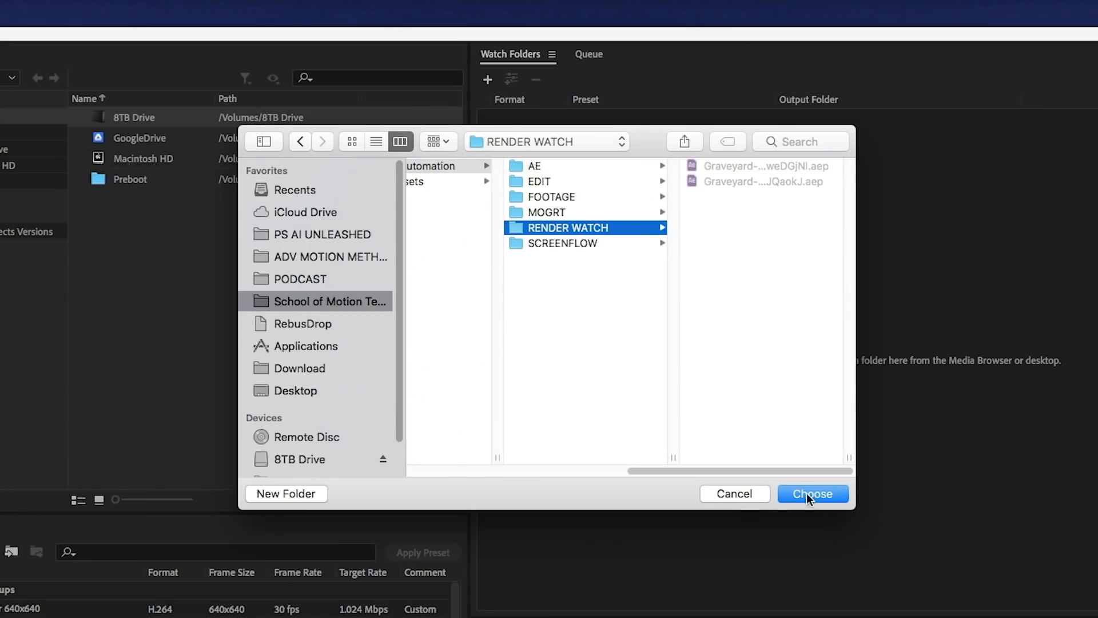
left_click(830, 493)
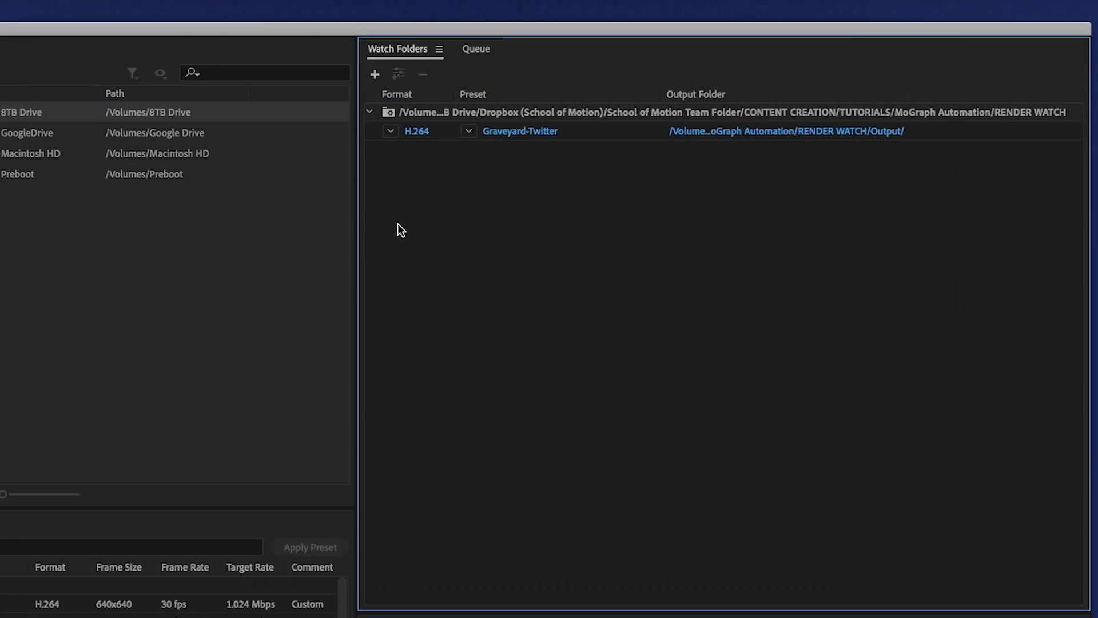
- Keep the watch folder's format as H.264 and assign it the Deathbot Twitter 640x640 preset
left_click(391, 132)
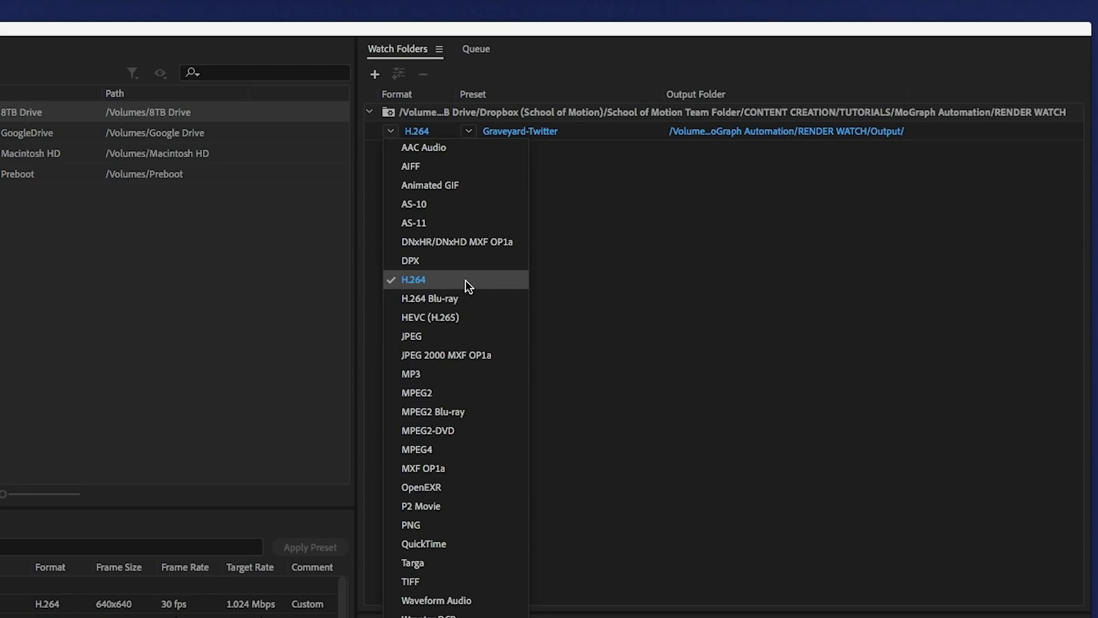
left_click(551, 252)
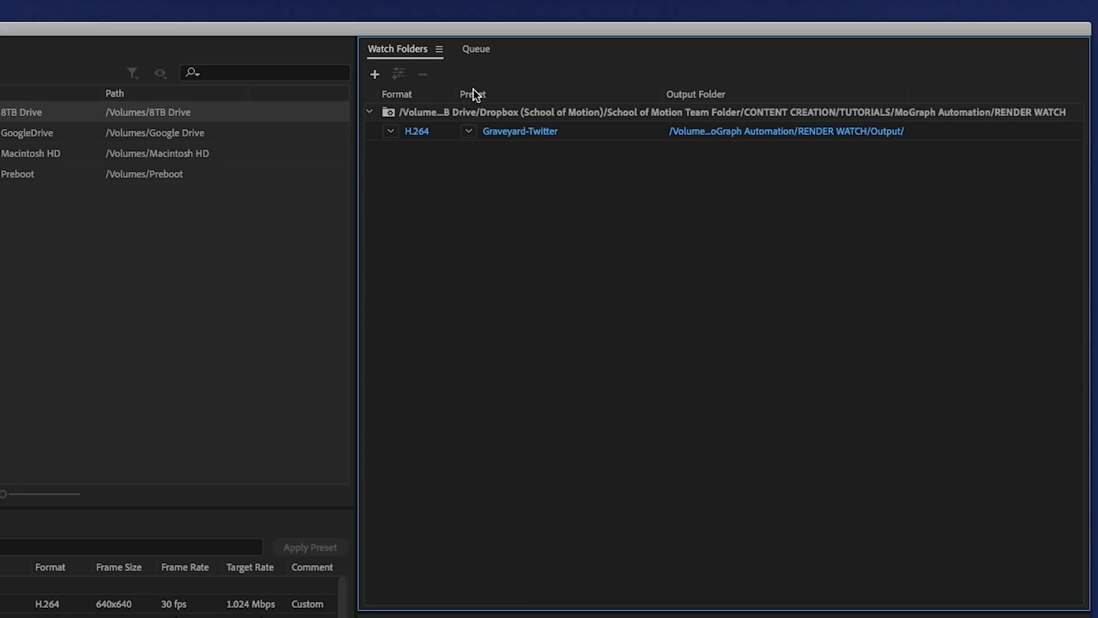
left_click(466, 132)
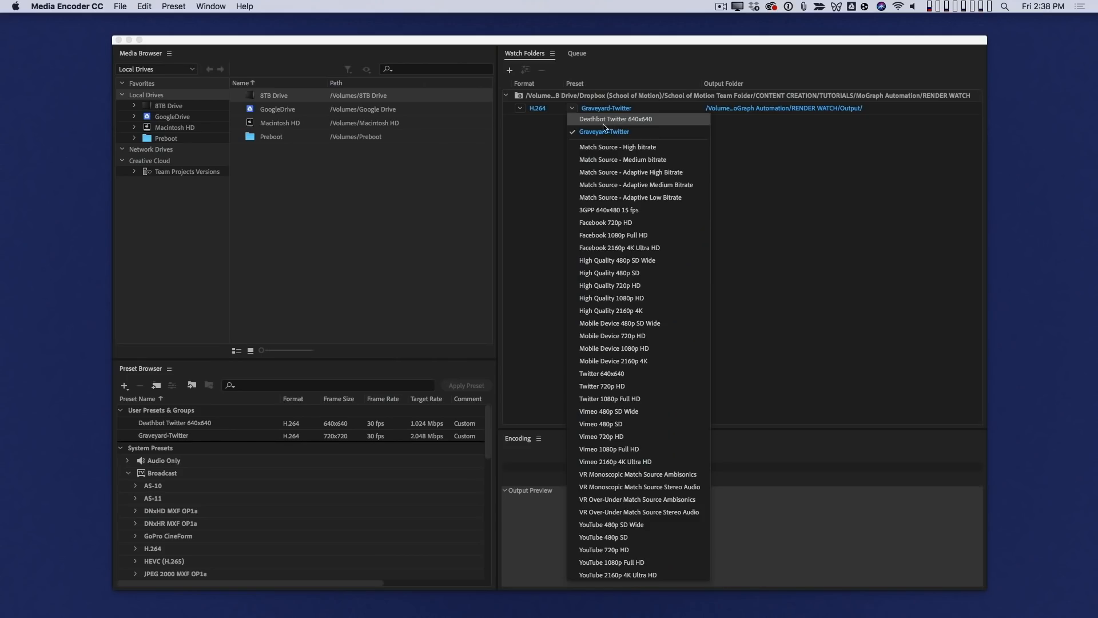
left_click(491, 150)
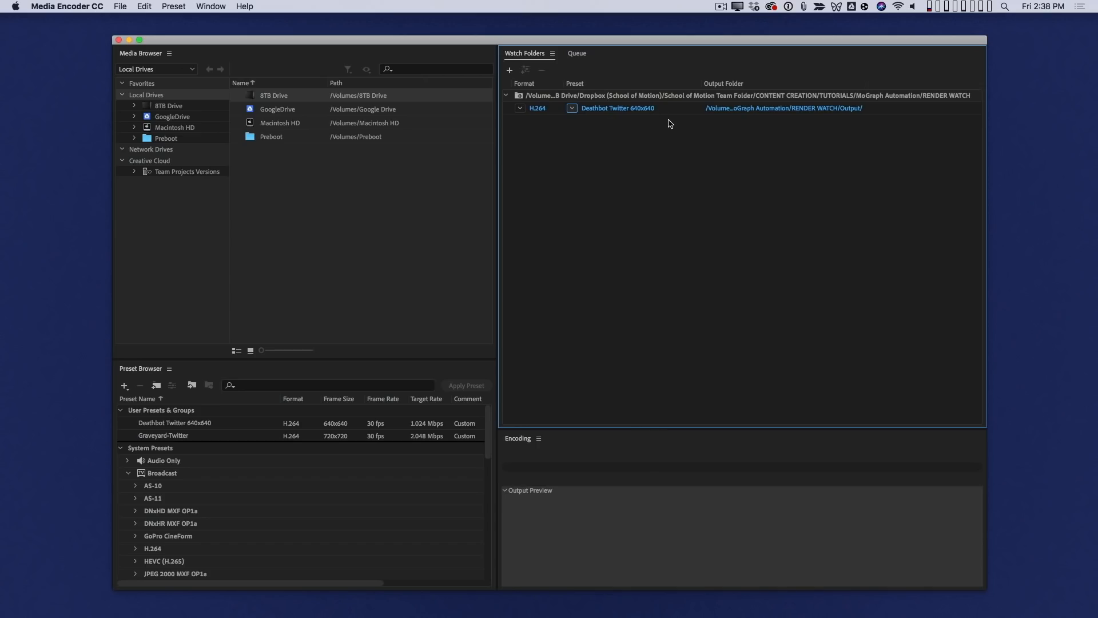
- Open the watch folder preset's export settings and examine its video size, encoding, audio and bitrate settings
left_click(600, 108)
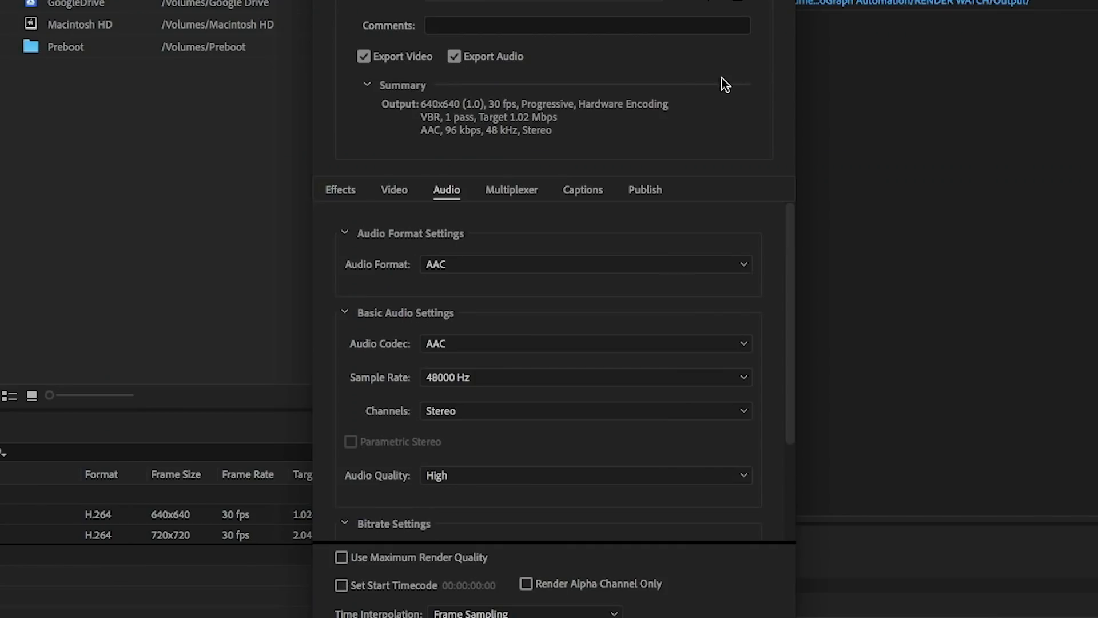
left_click(399, 192)
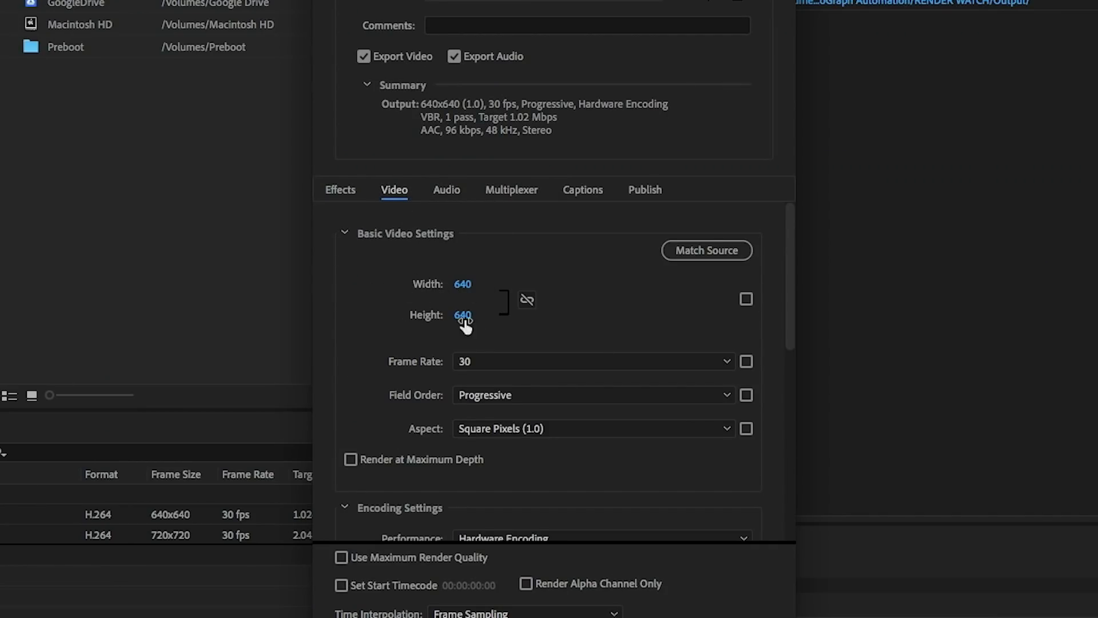
scroll(767, 301, "down", 4)
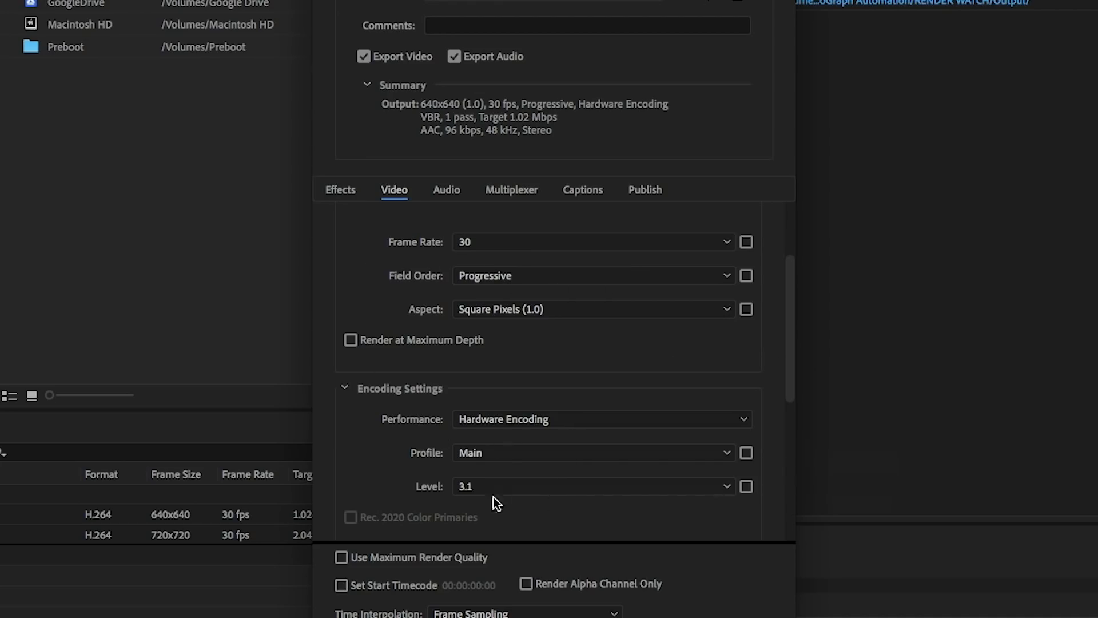
left_click(447, 183)
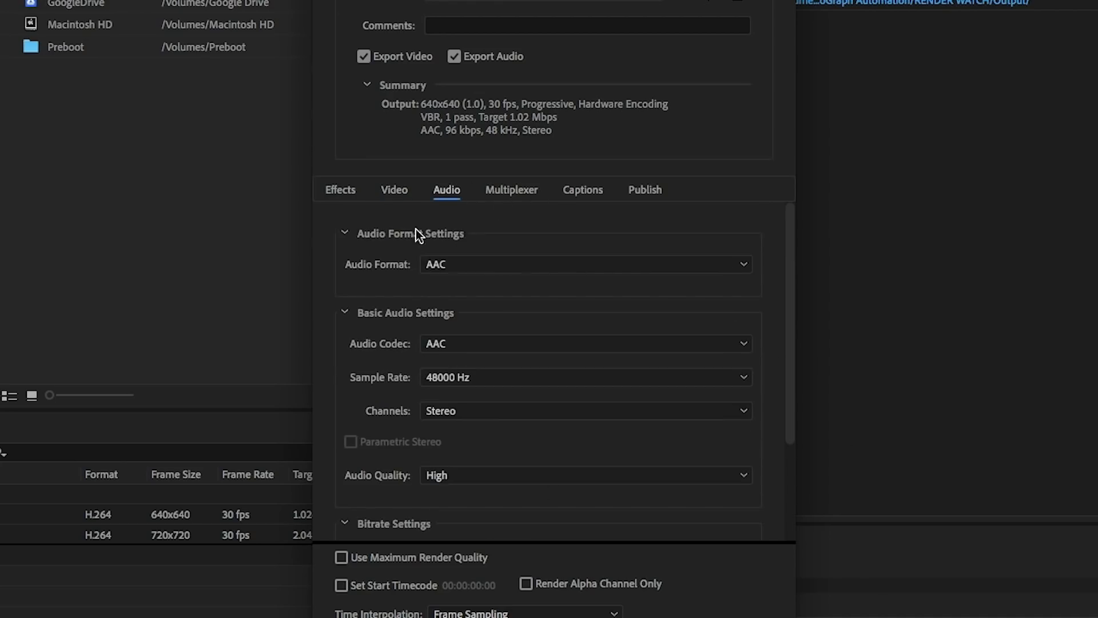
left_click(344, 233)
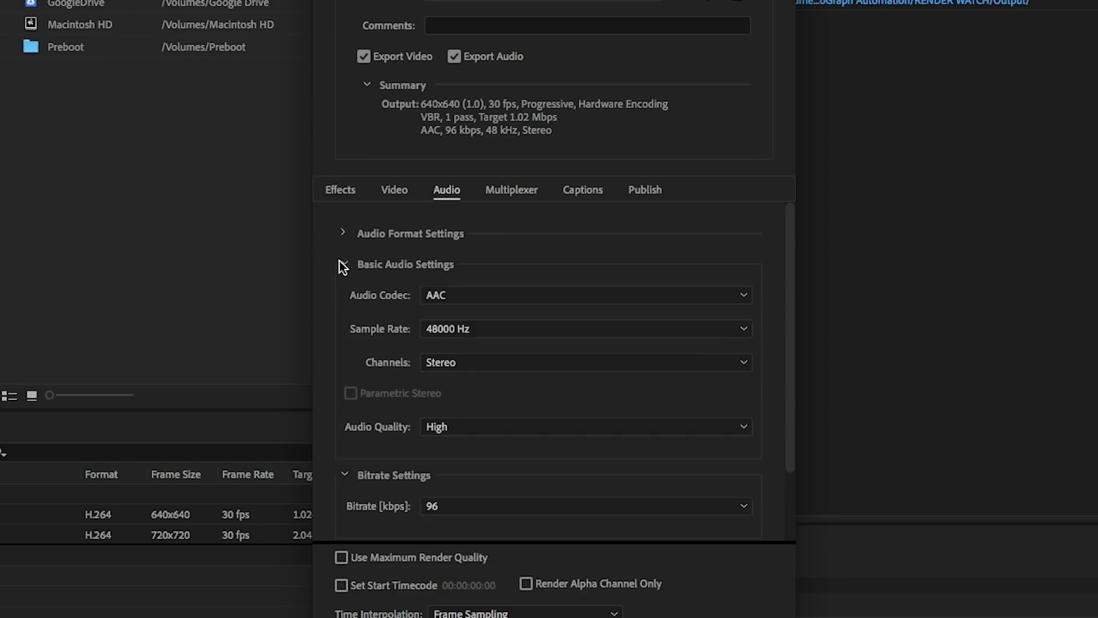
left_click(343, 264)
left_click(398, 190)
left_click(454, 191)
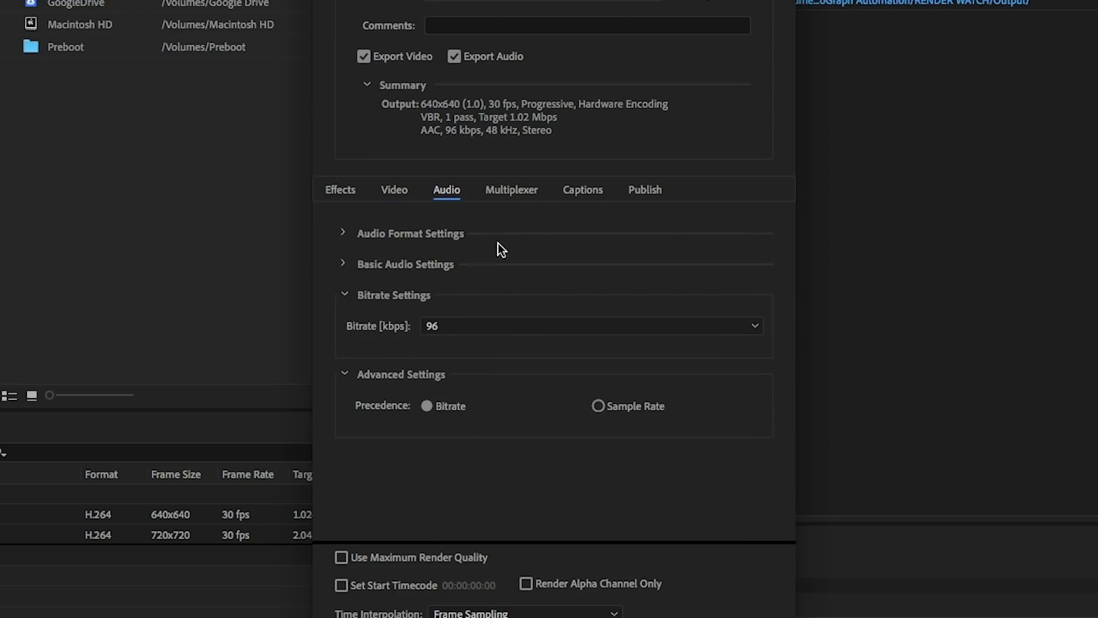
- Check the Twitter publishing options in the export settings, and accept the settings with Twitter upload enabled
left_click(650, 192)
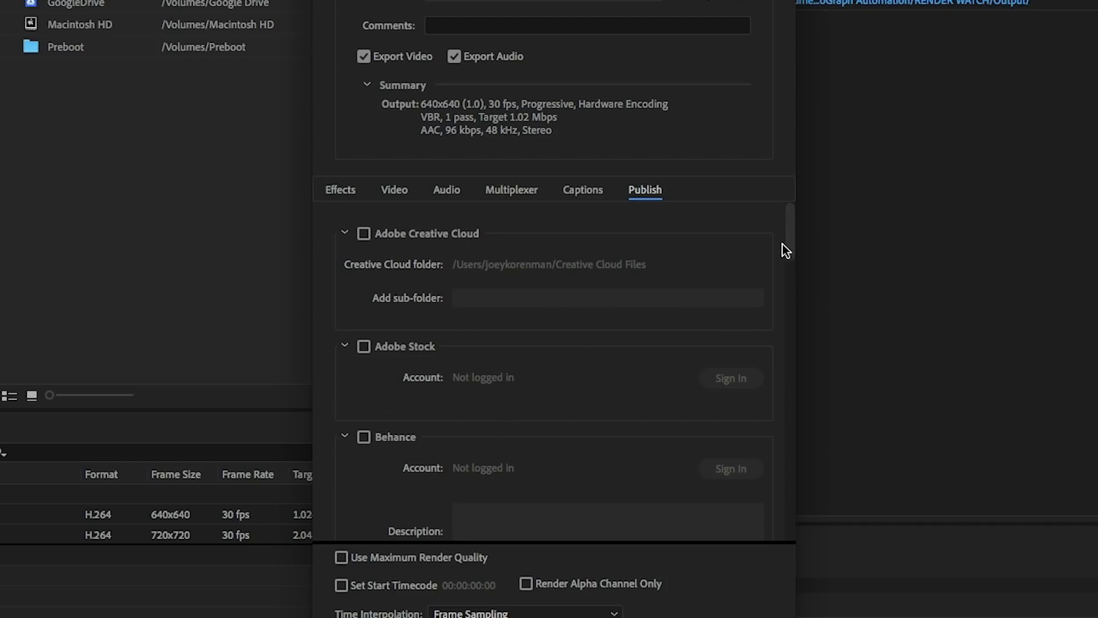
left_click_drag(789, 236, 812, 400)
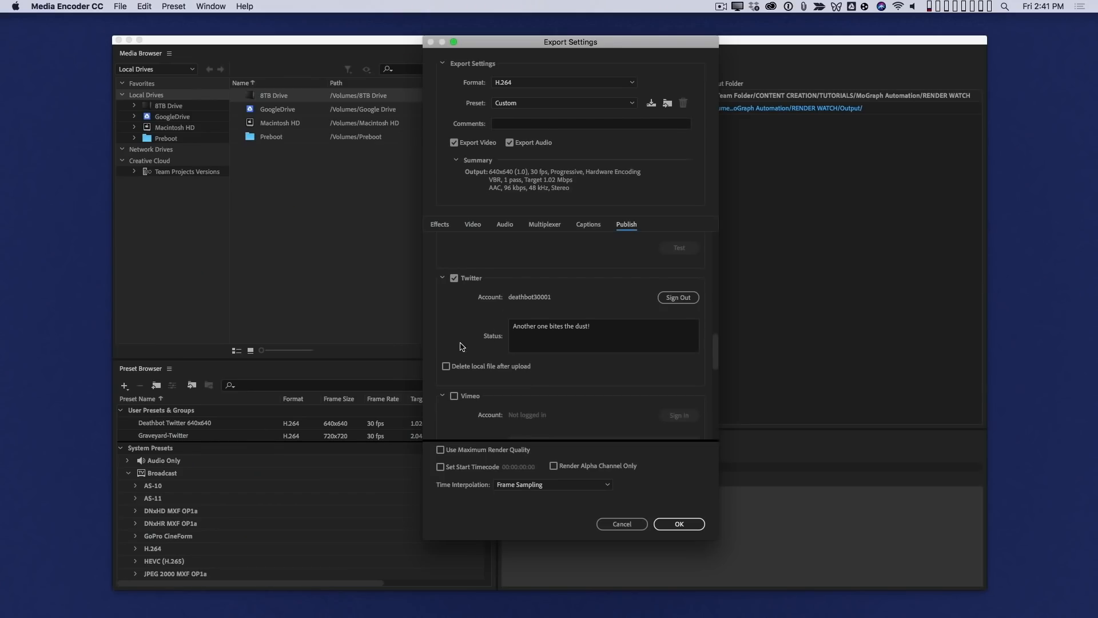
left_click(683, 525)
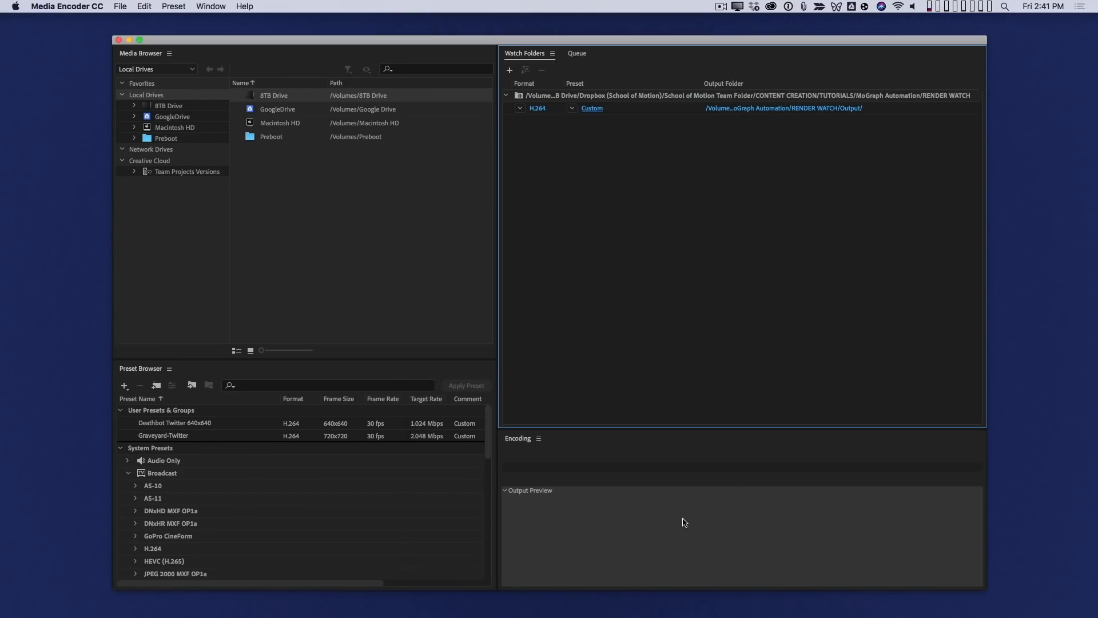
- Assign the Deathbot Twitter 640x640 preset to the RENDER WATCH folder again and show the encoding queue
left_click(572, 108)
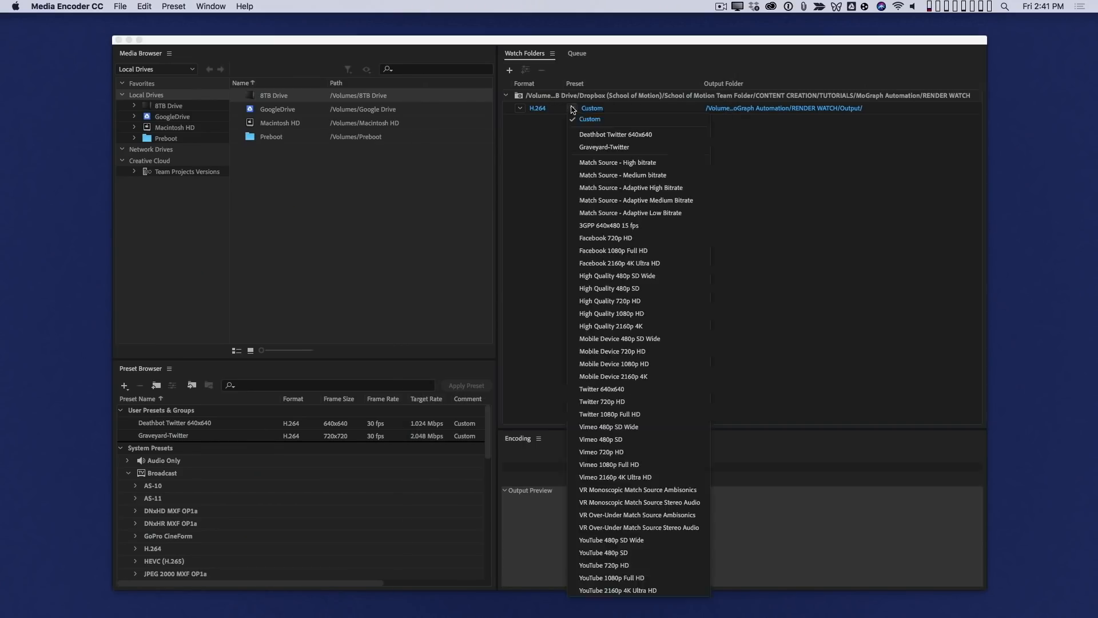
left_click(648, 137)
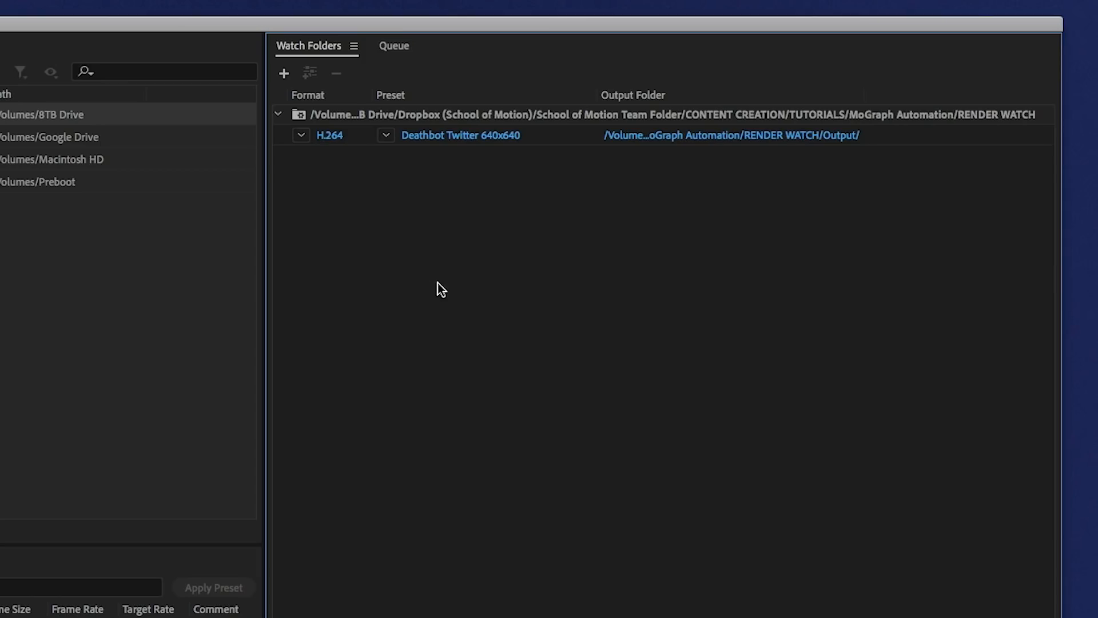
left_click(394, 46)
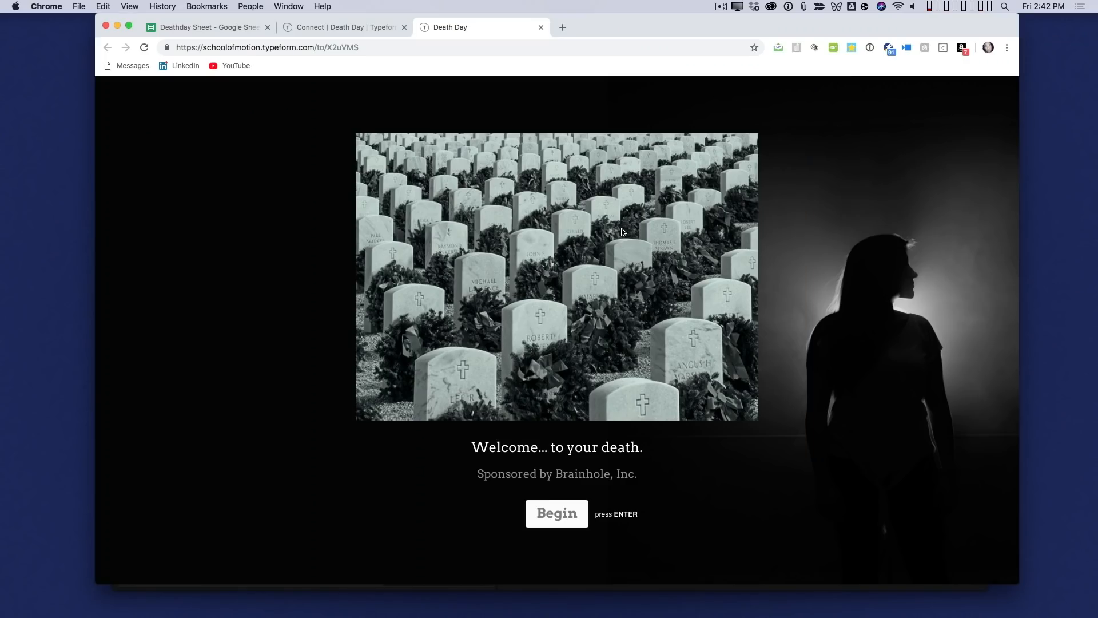
- Fill in the Death Day web form with the person's full name and birthdate, and submit it
key("Return")
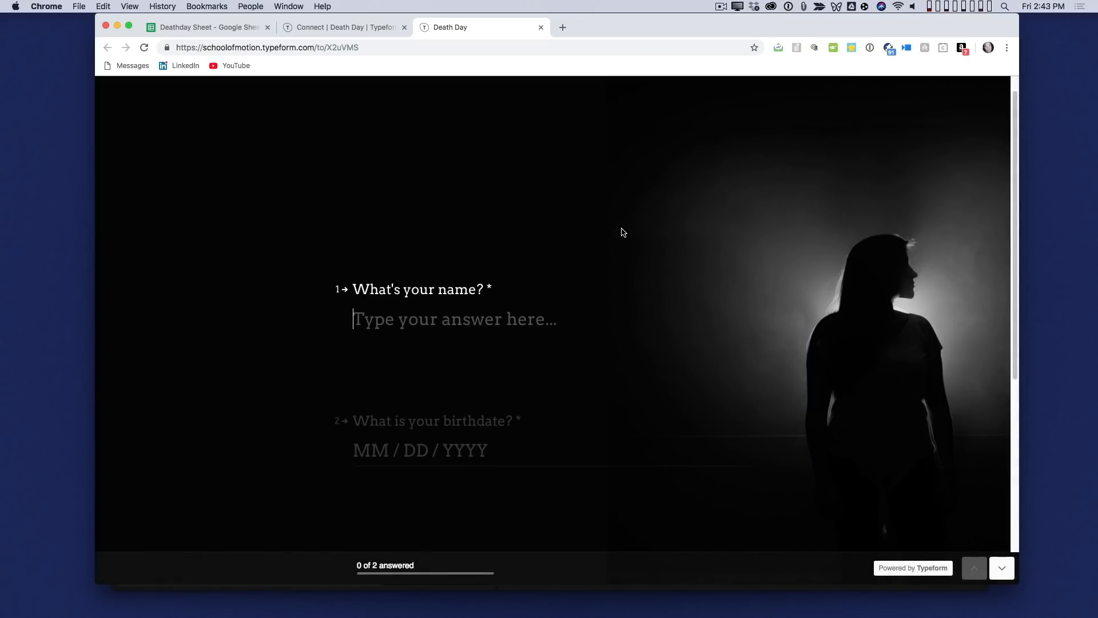
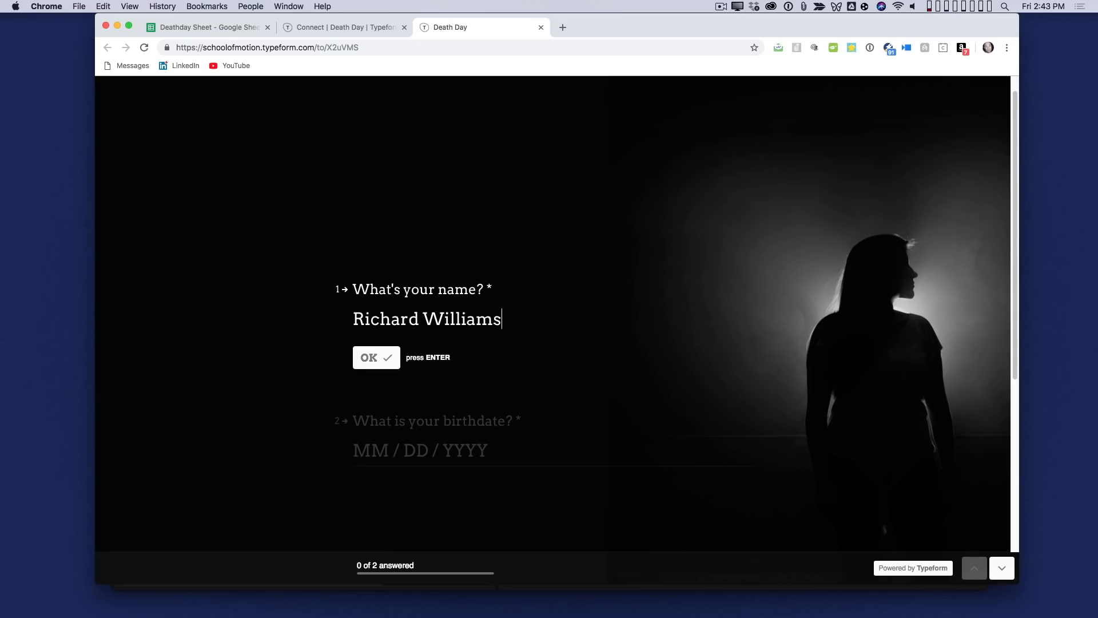
key("Return")
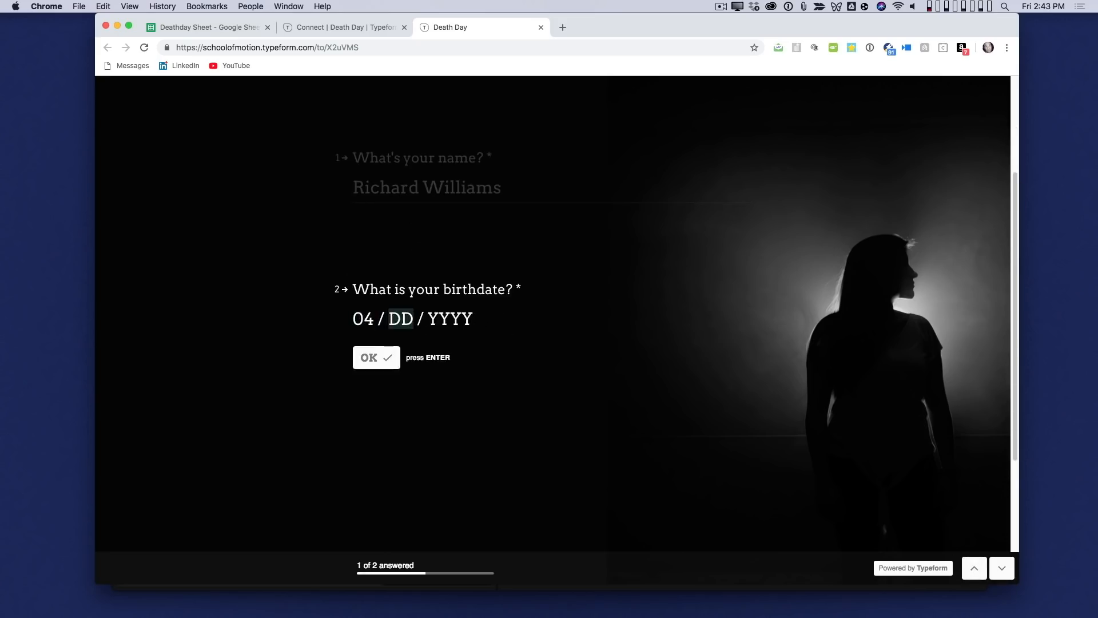
key("Return")
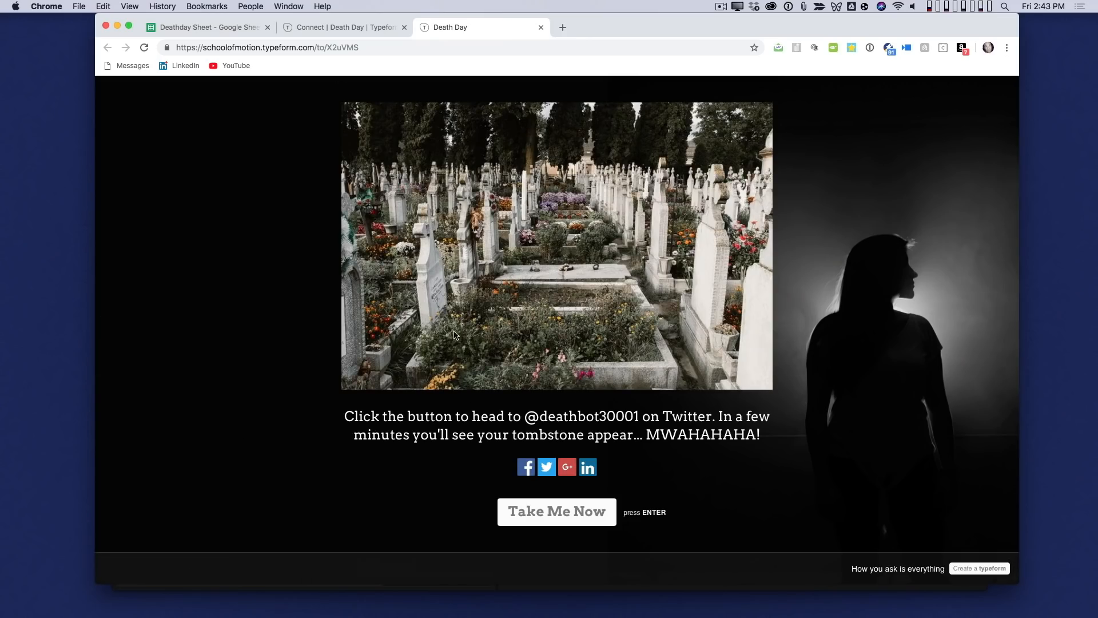
- Check the new entry's dates and render-status in the Deathday Sheet's forTemplater sheet, and switch to After Effects
left_click(223, 27)
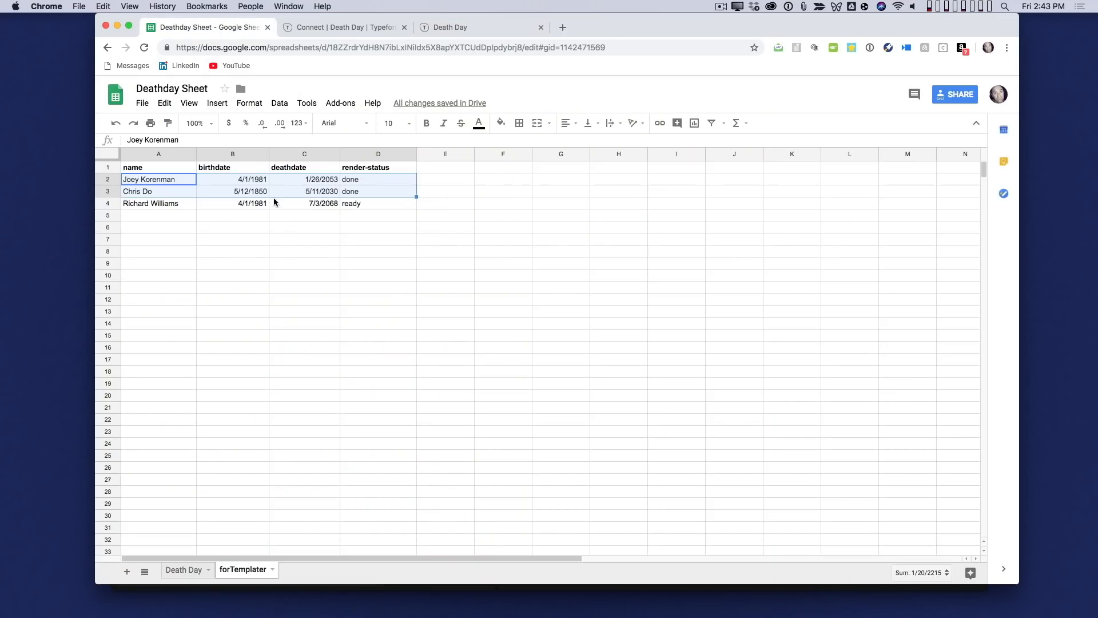
left_click(256, 286)
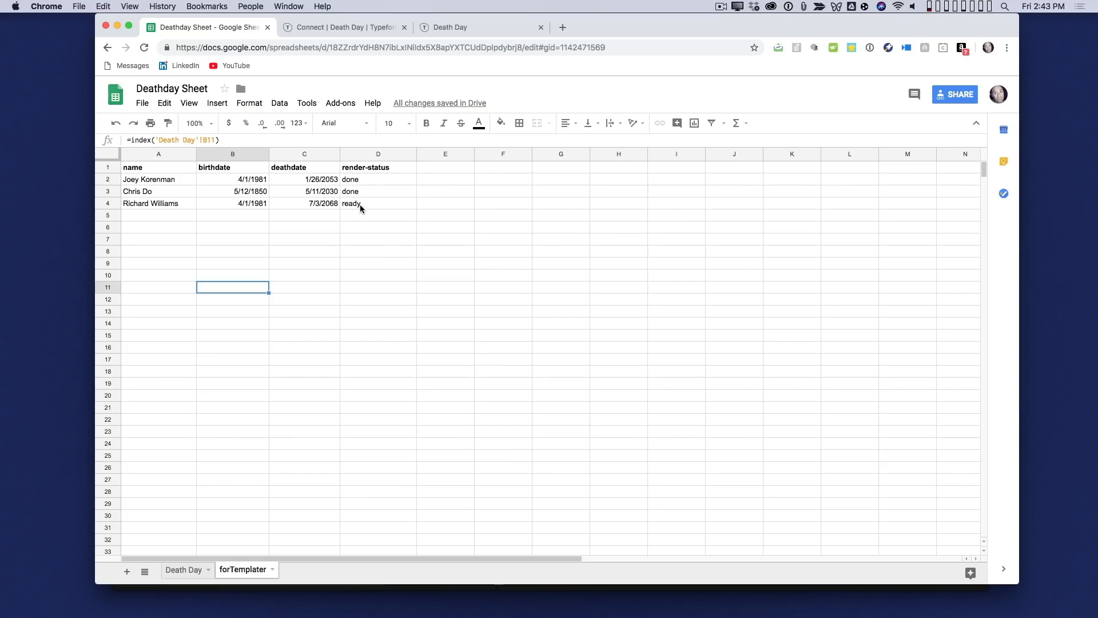
key("super+Tab")
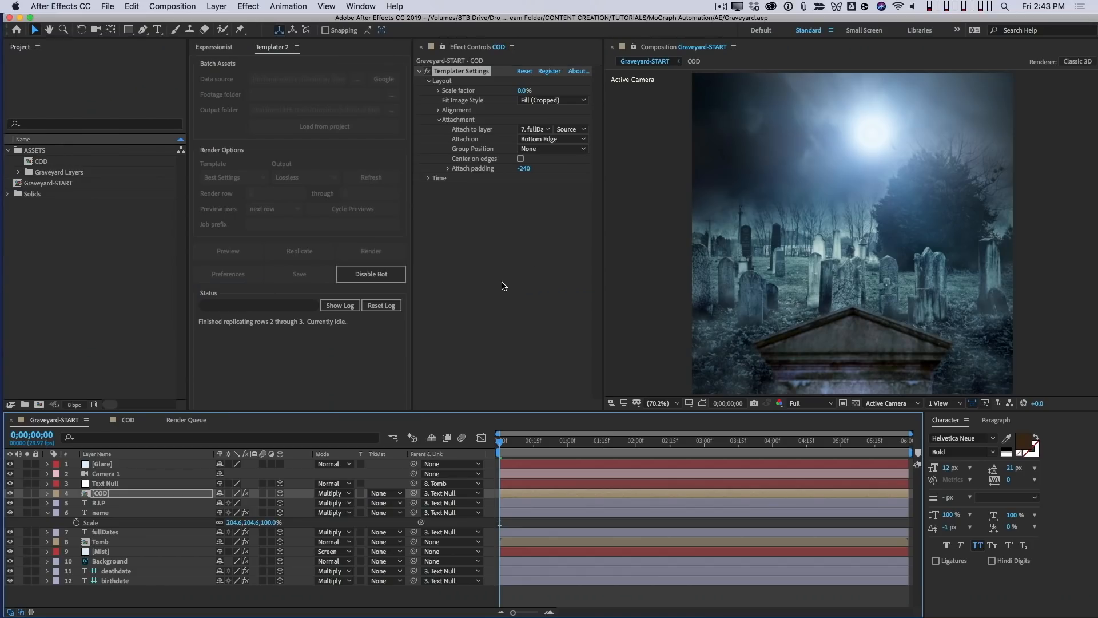